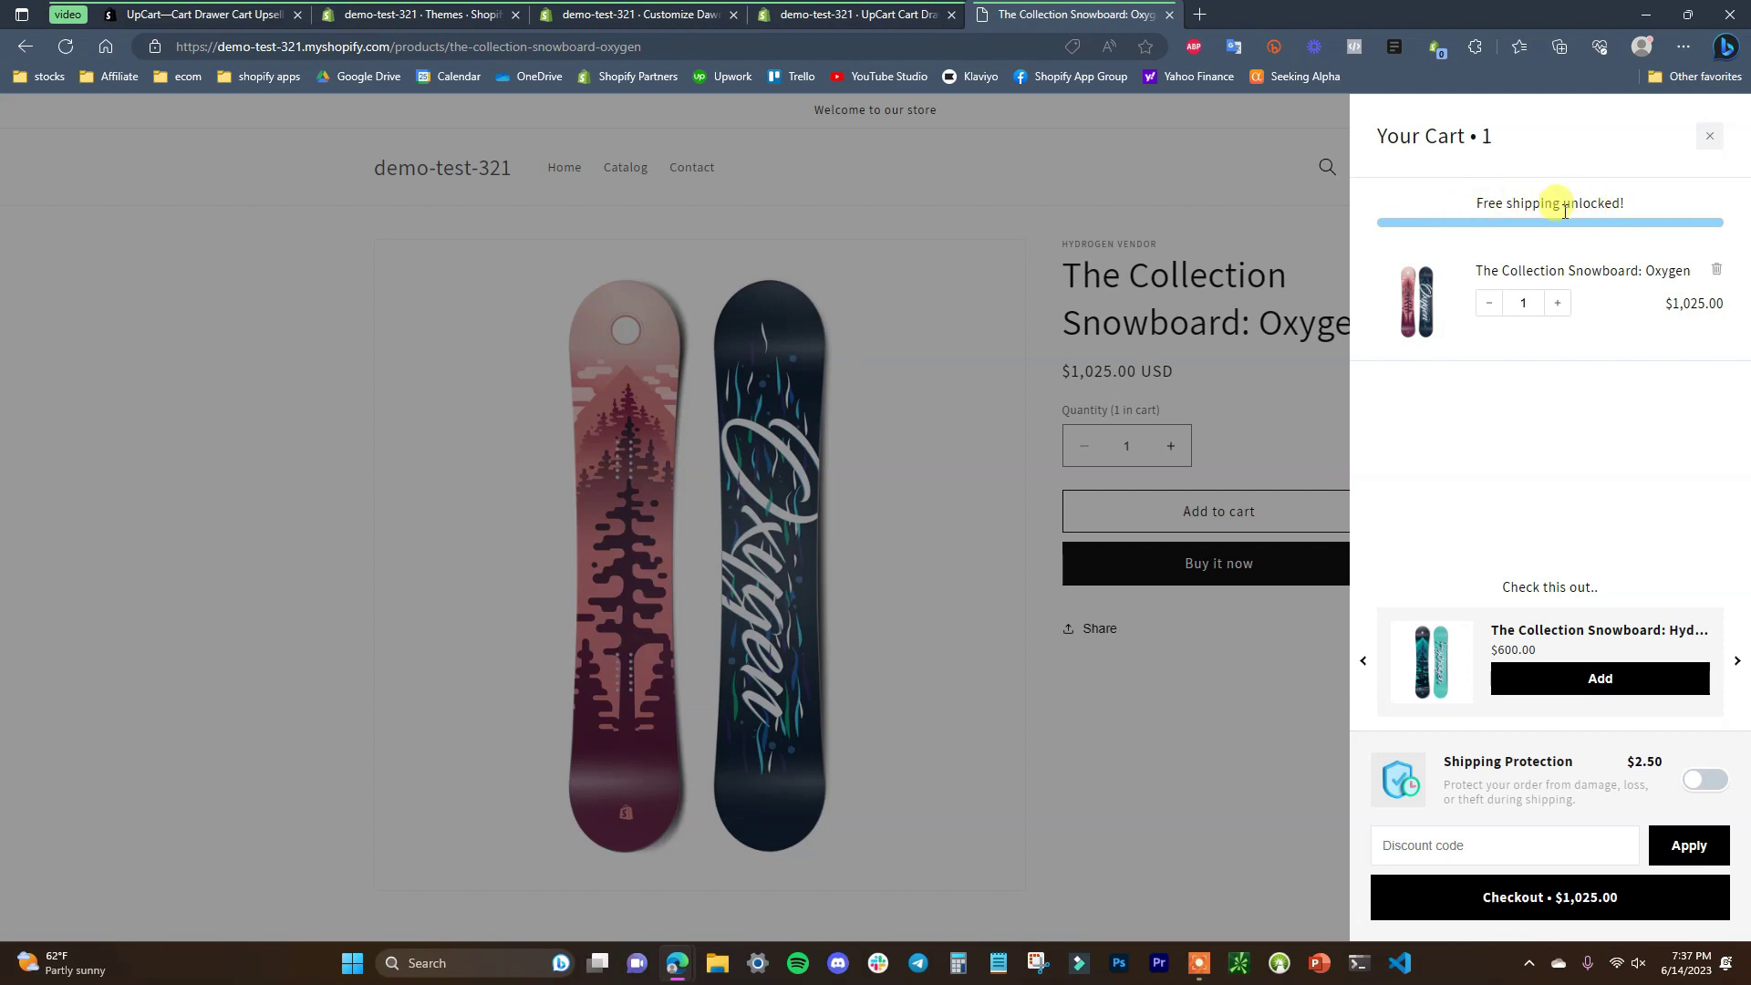
- Browse the upsell products in the storefront's cart drawer and toggle Shipping Protection
{"action": "left_click", "coordinate": [1738, 662]}
{"action": "left_click", "coordinate": [1737, 662]}
{"action": "left_click", "coordinate": [1713, 787]}
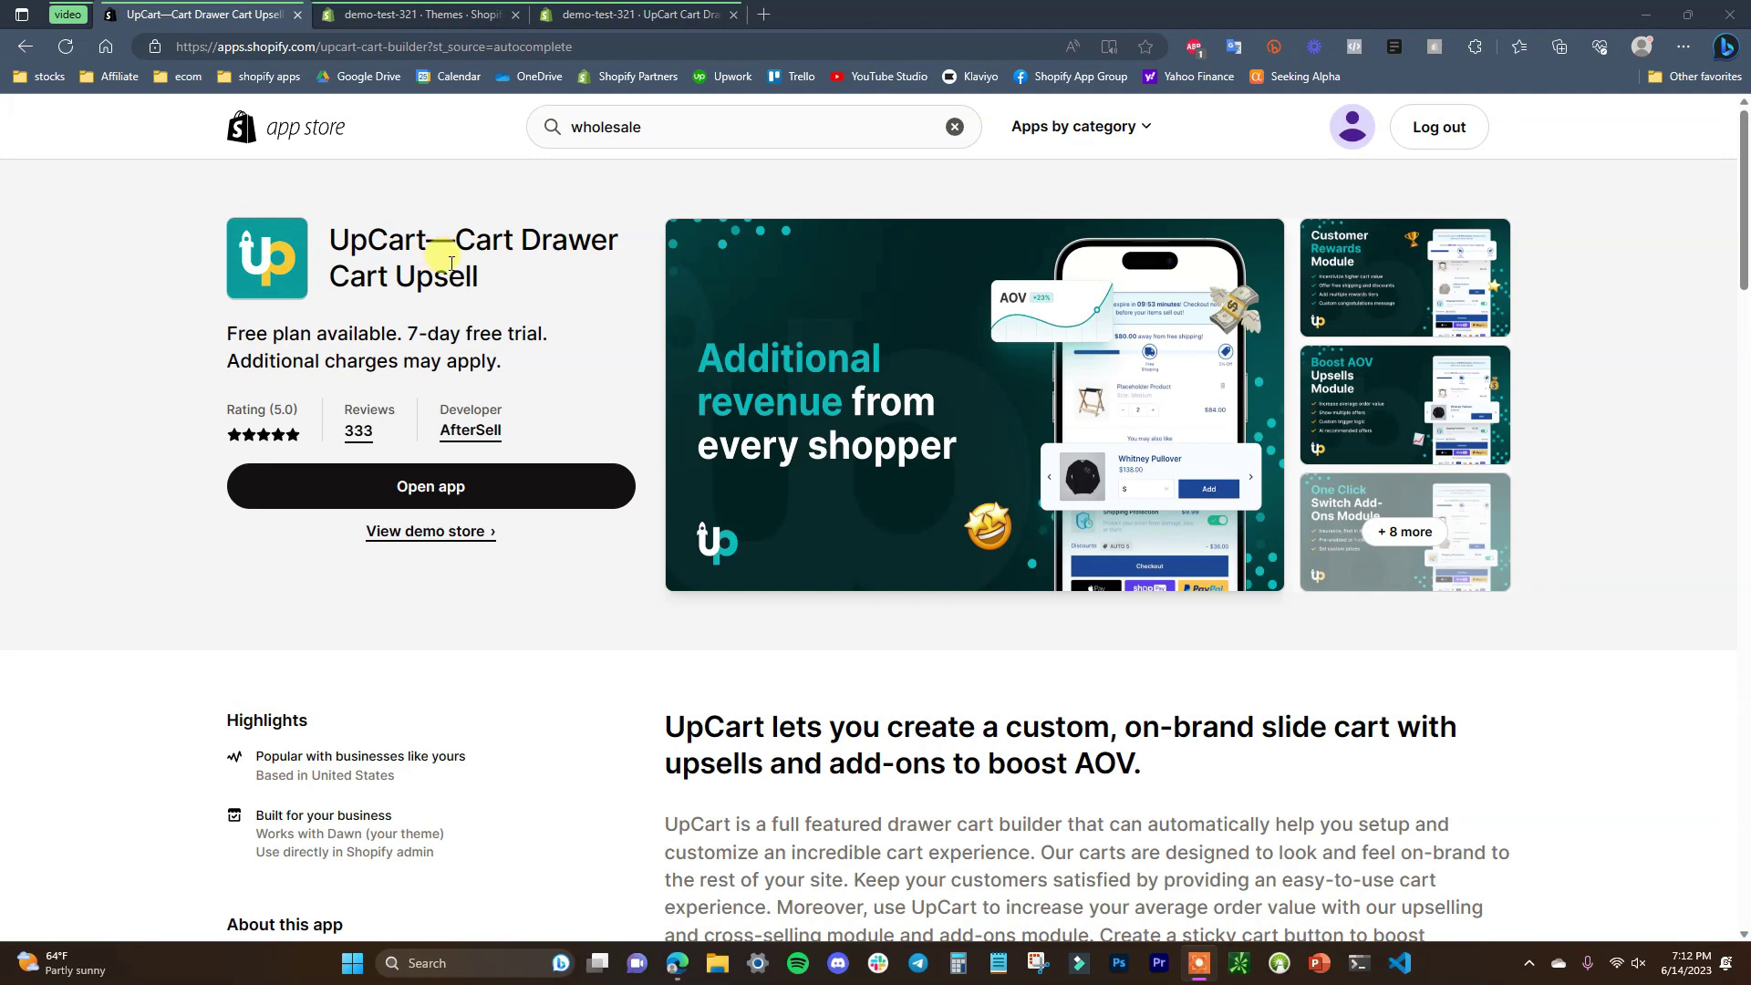
- Clear the app store's search on the UpCart listing page
{"action": "left_click", "coordinate": [954, 133]}
{"action": "left_click", "coordinate": [495, 152]}
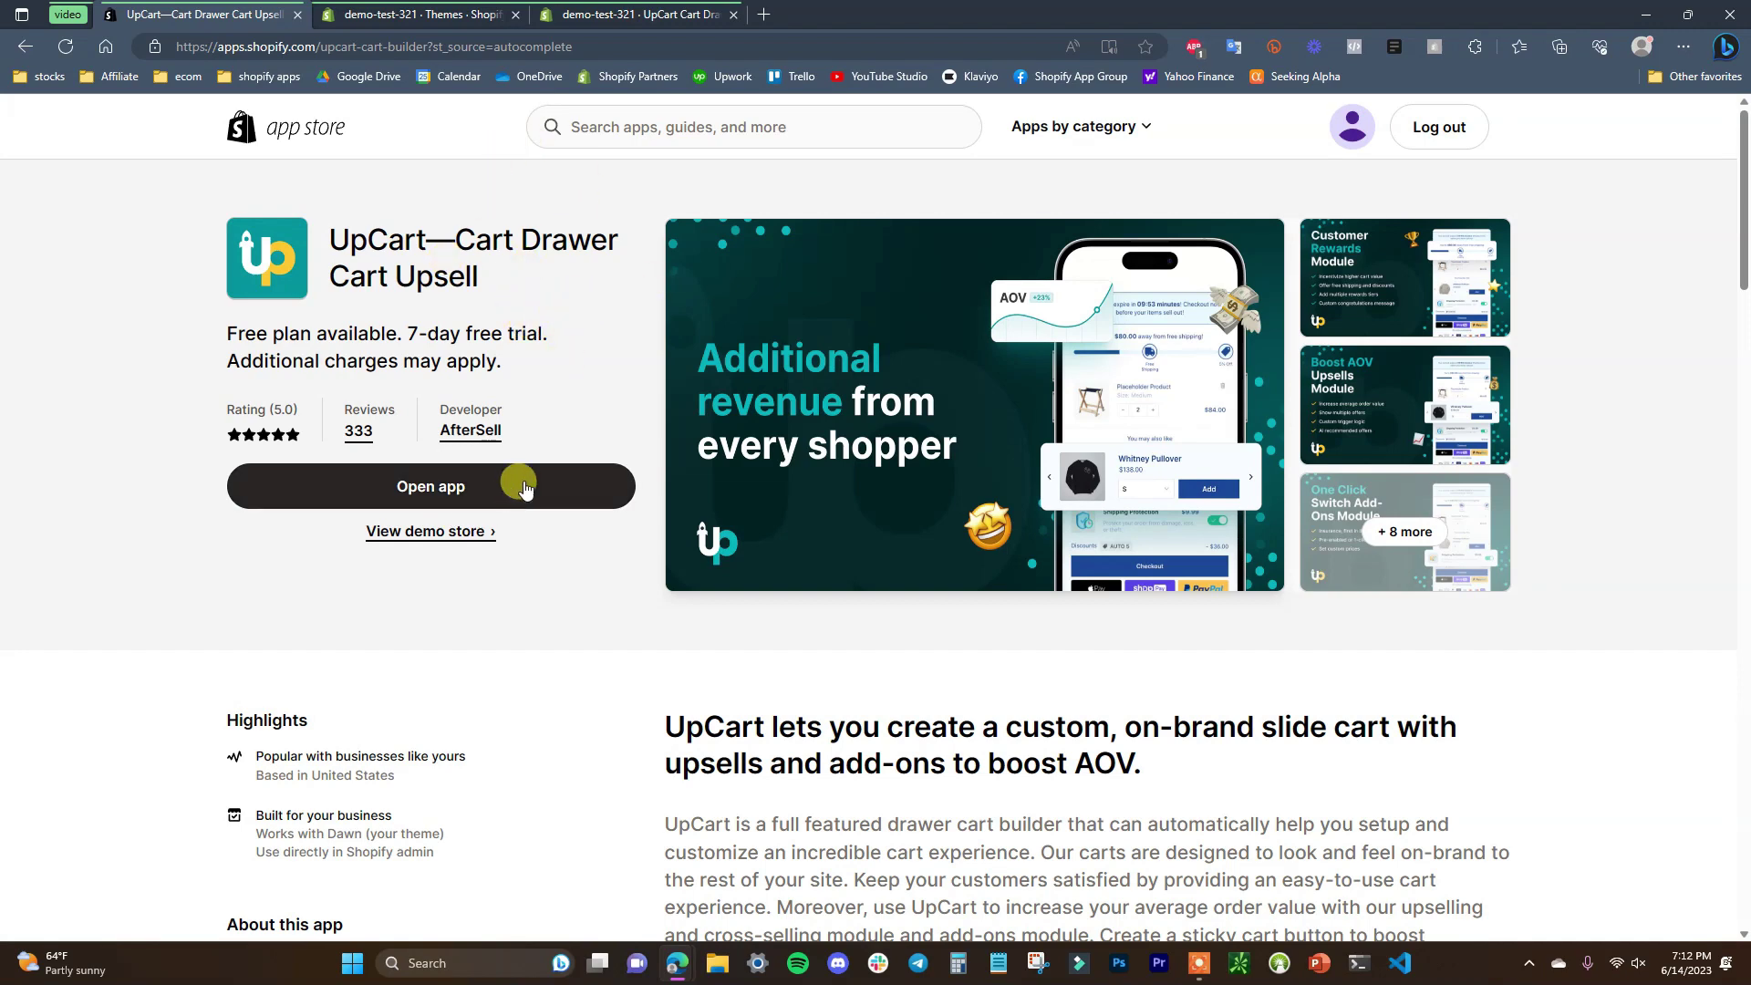
- Open the UpCart Cart Drawer app and finish its onboarding, leaving the business questions blank
{"action": "left_click", "coordinate": [447, 11]}
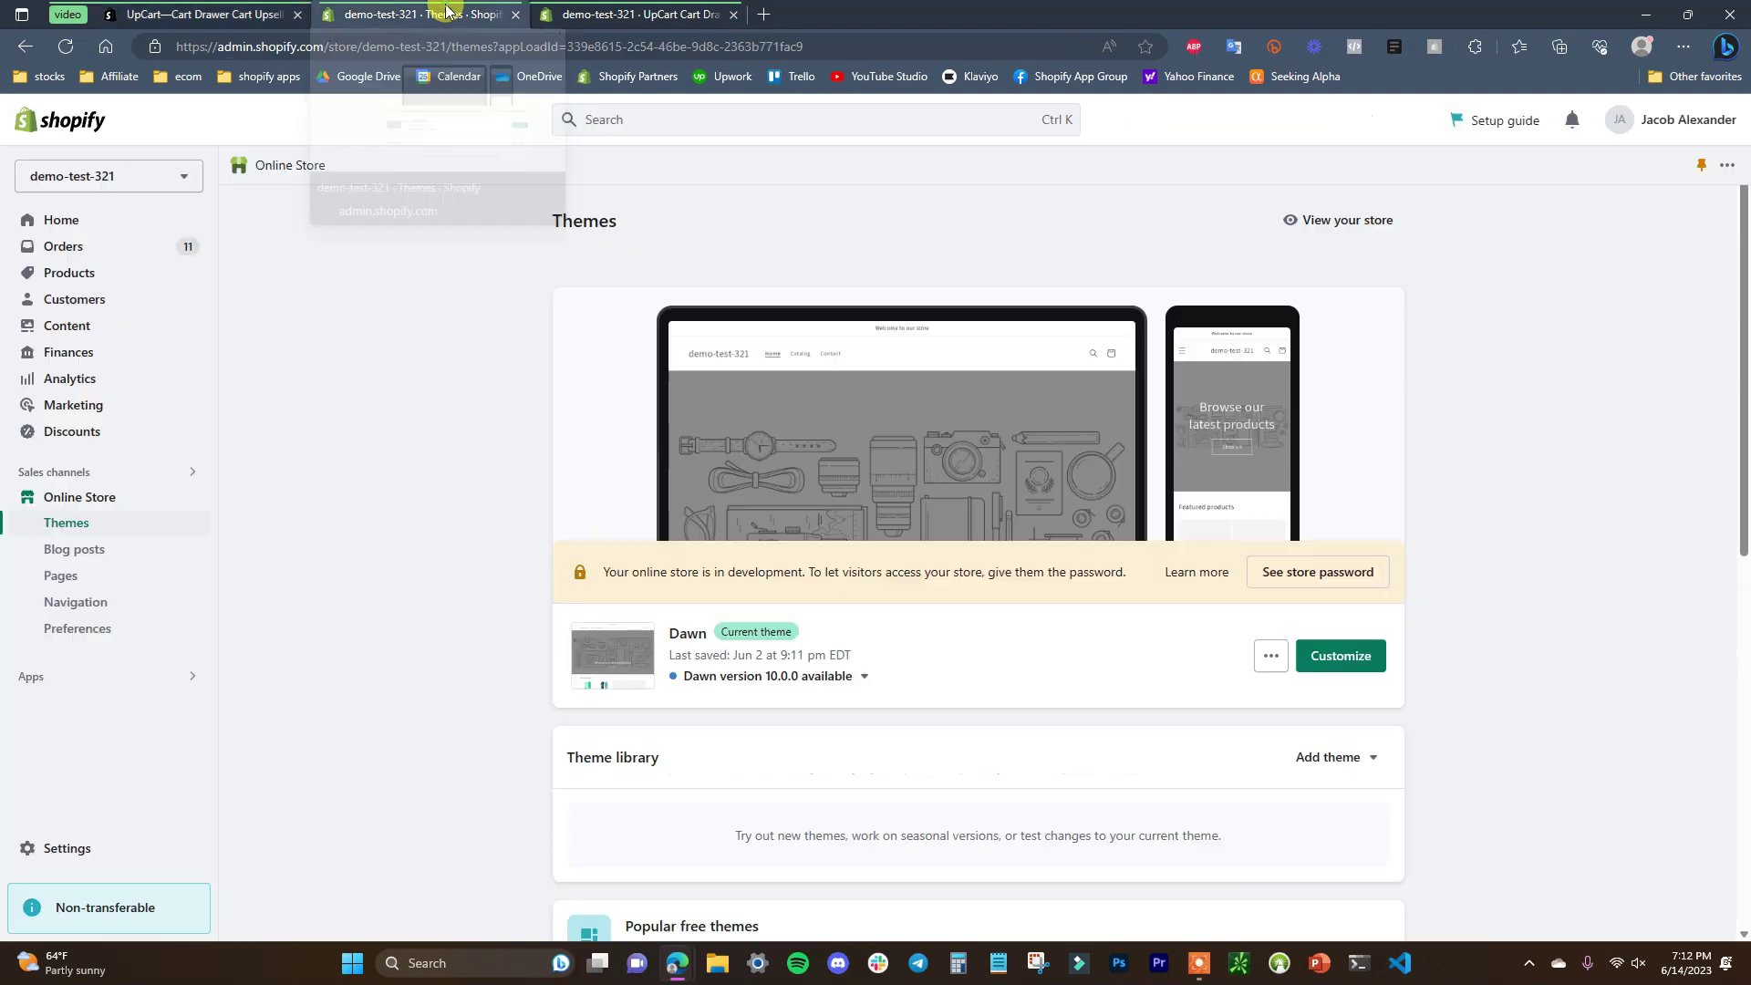
{"action": "left_click", "coordinate": [598, 13]}
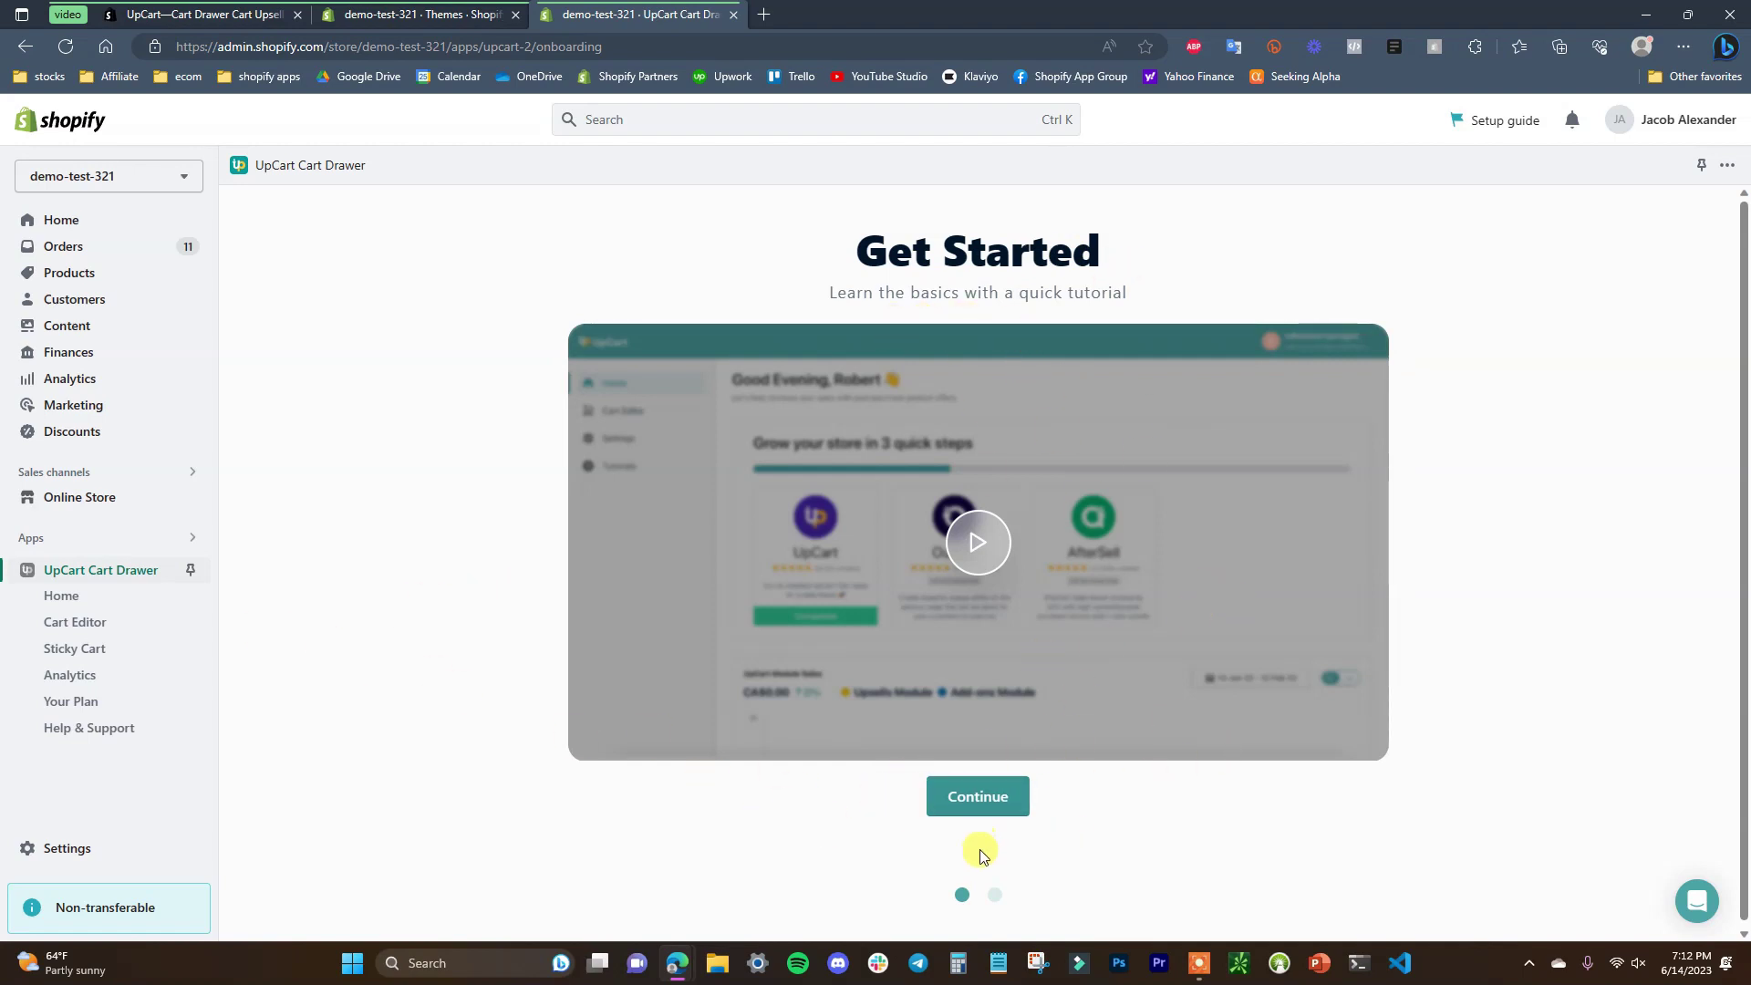
{"action": "left_click", "coordinate": [996, 814]}
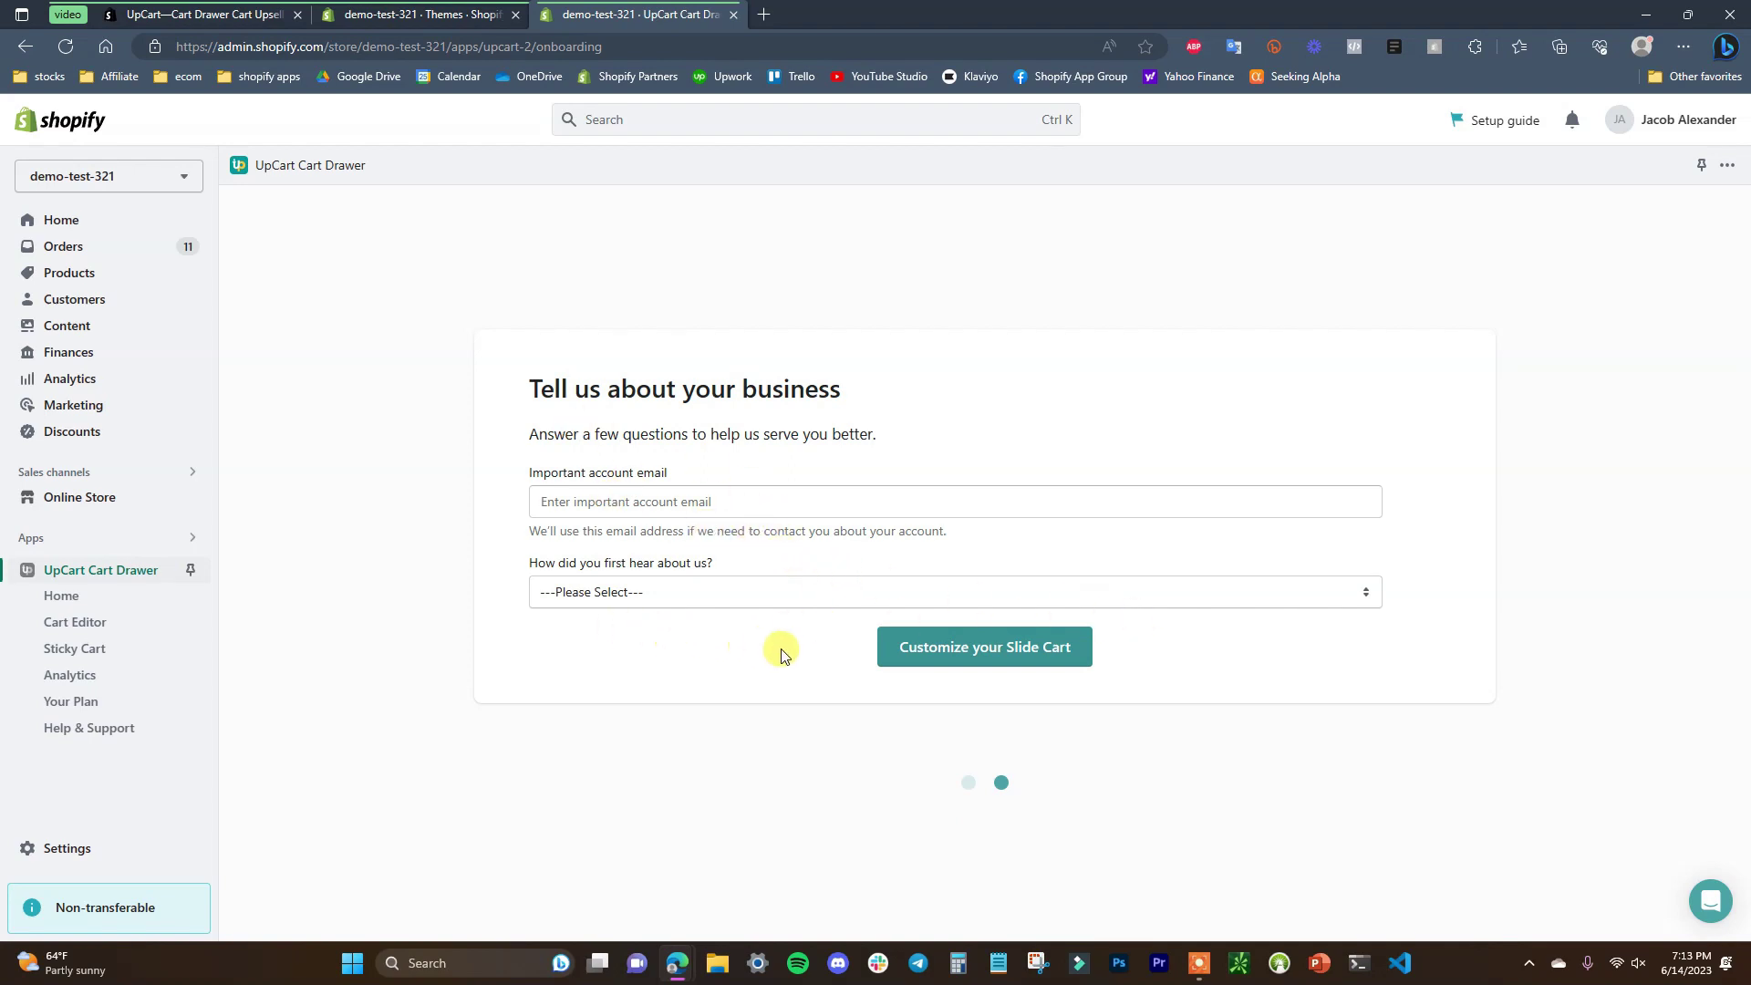
{"action": "left_click", "coordinate": [1003, 658]}
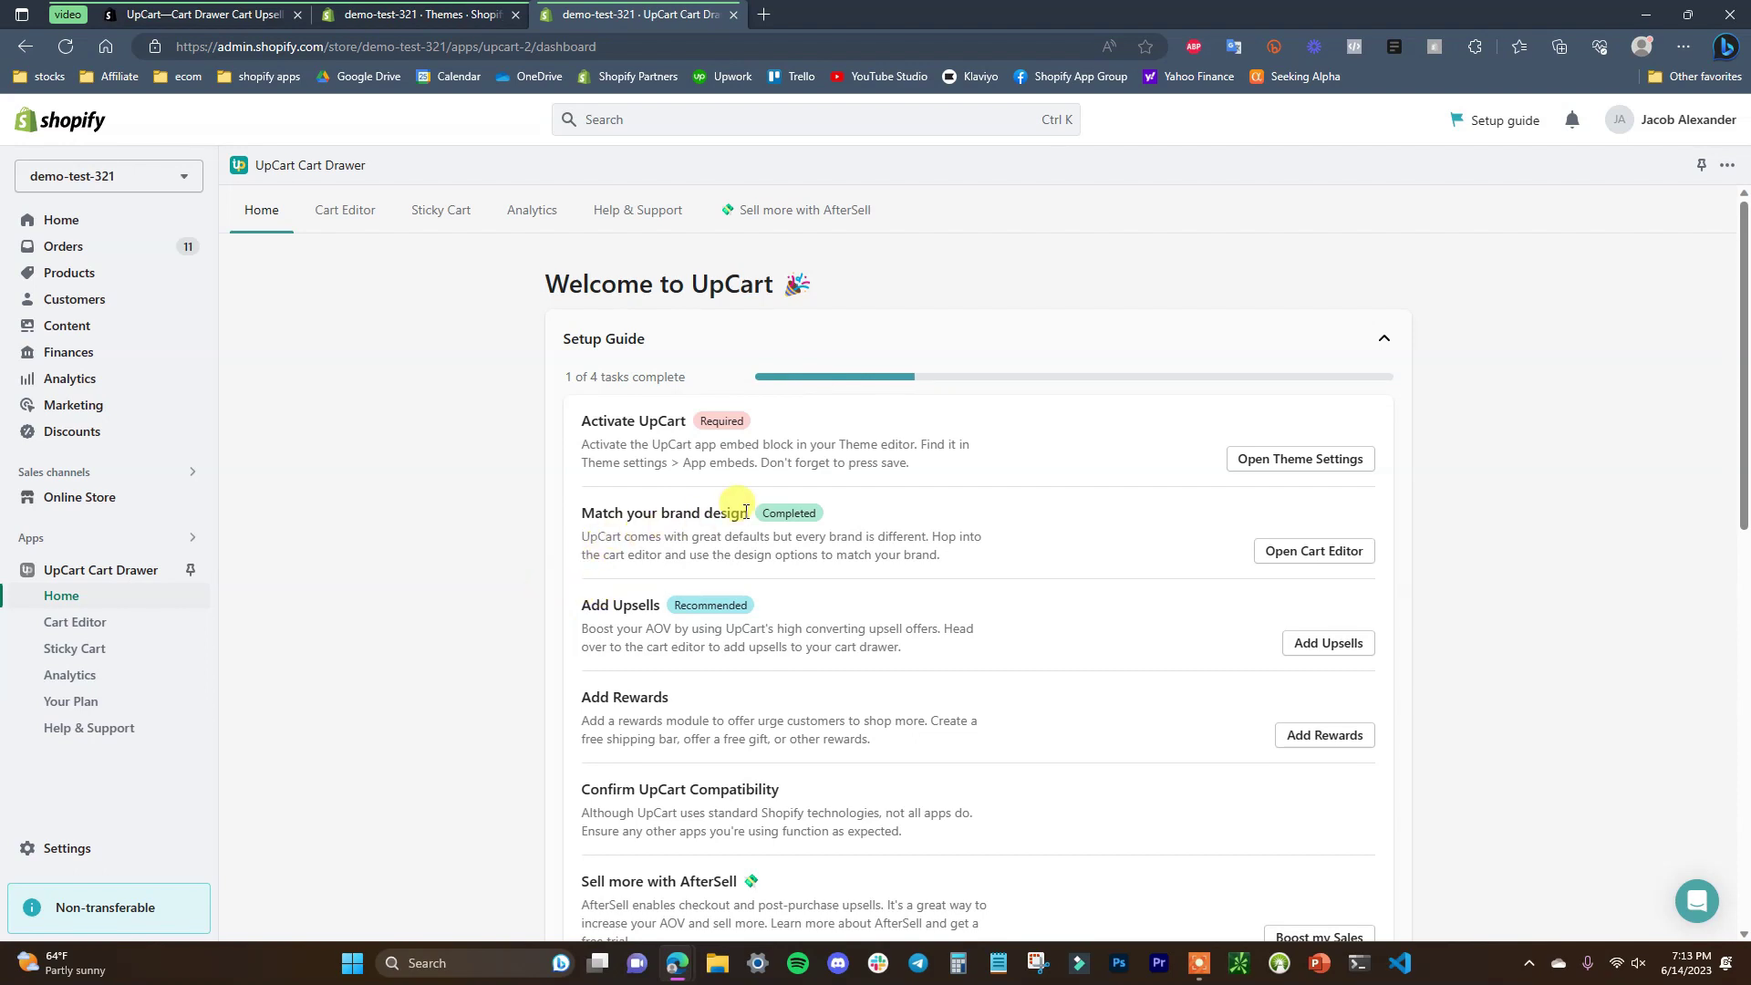
- Review UpCart's setup guide, enable the UpCart app embed in the Dawn theme, and save the theme
{"action": "scroll", "coordinate": [684, 418], "scroll_direction": "down", "scroll_amount": 2}
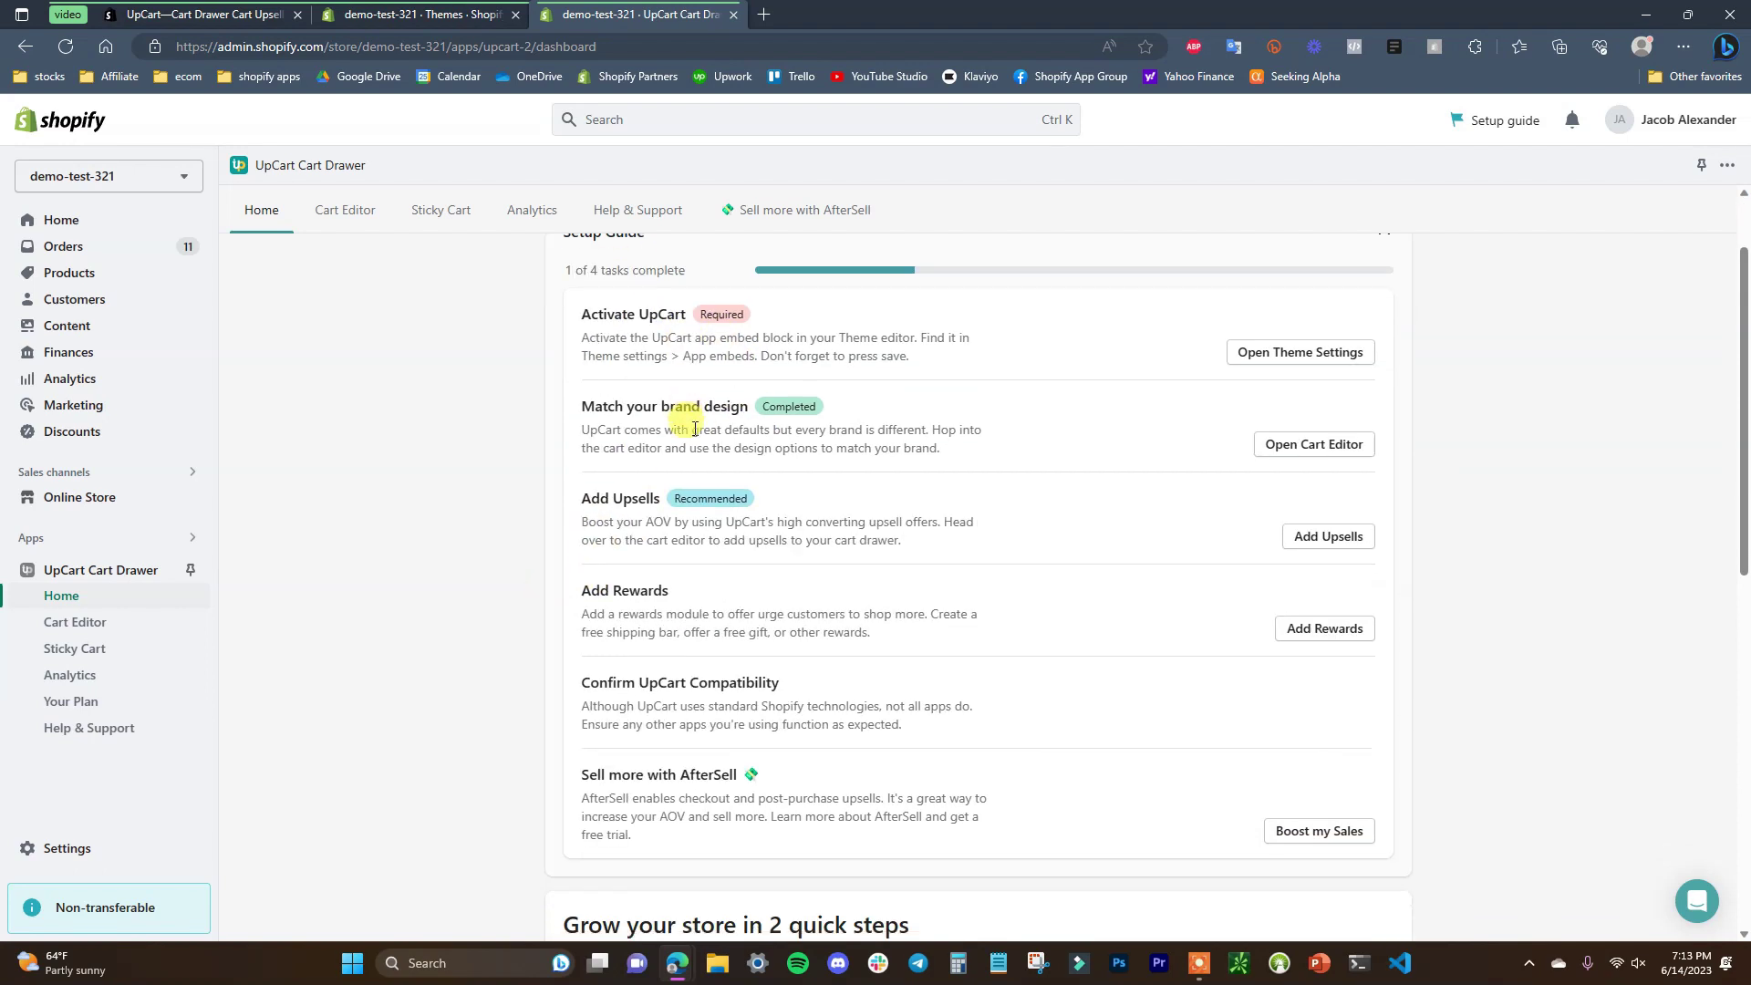
{"action": "scroll", "coordinate": [899, 457], "scroll_direction": "up", "scroll_amount": 2}
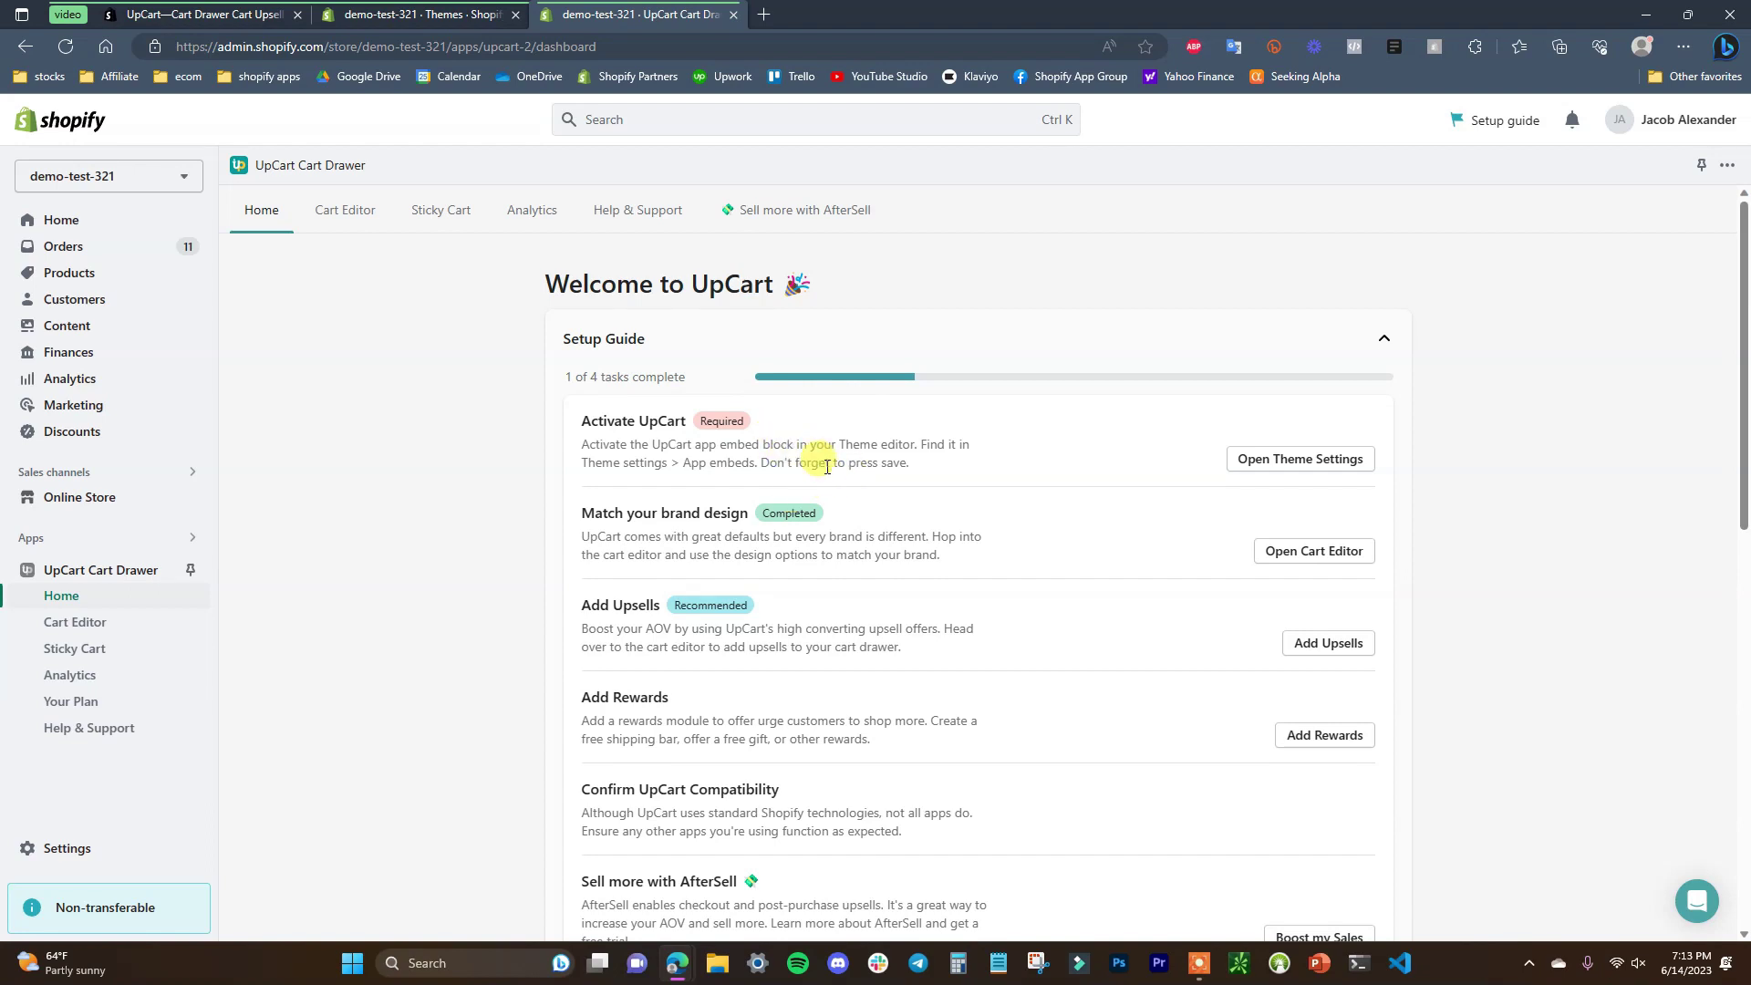
{"action": "left_click", "coordinate": [437, 9]}
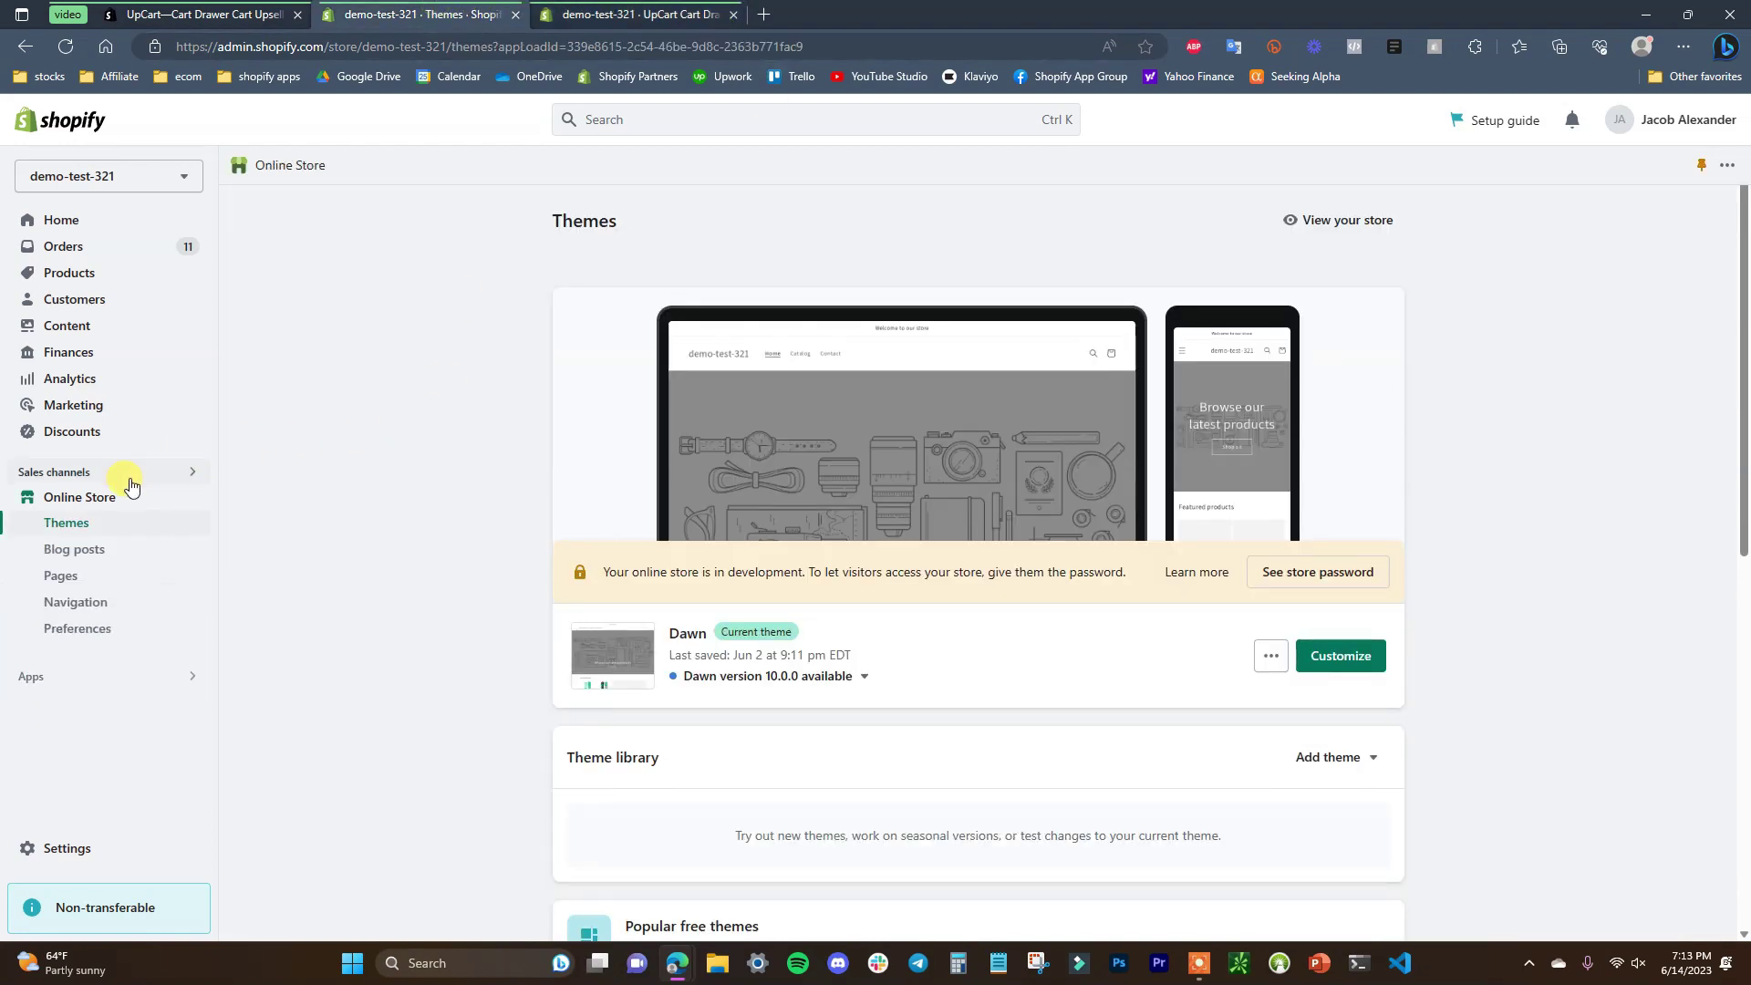
{"action": "left_click", "coordinate": [1341, 656]}
{"action": "left_click", "coordinate": [589, 6]}
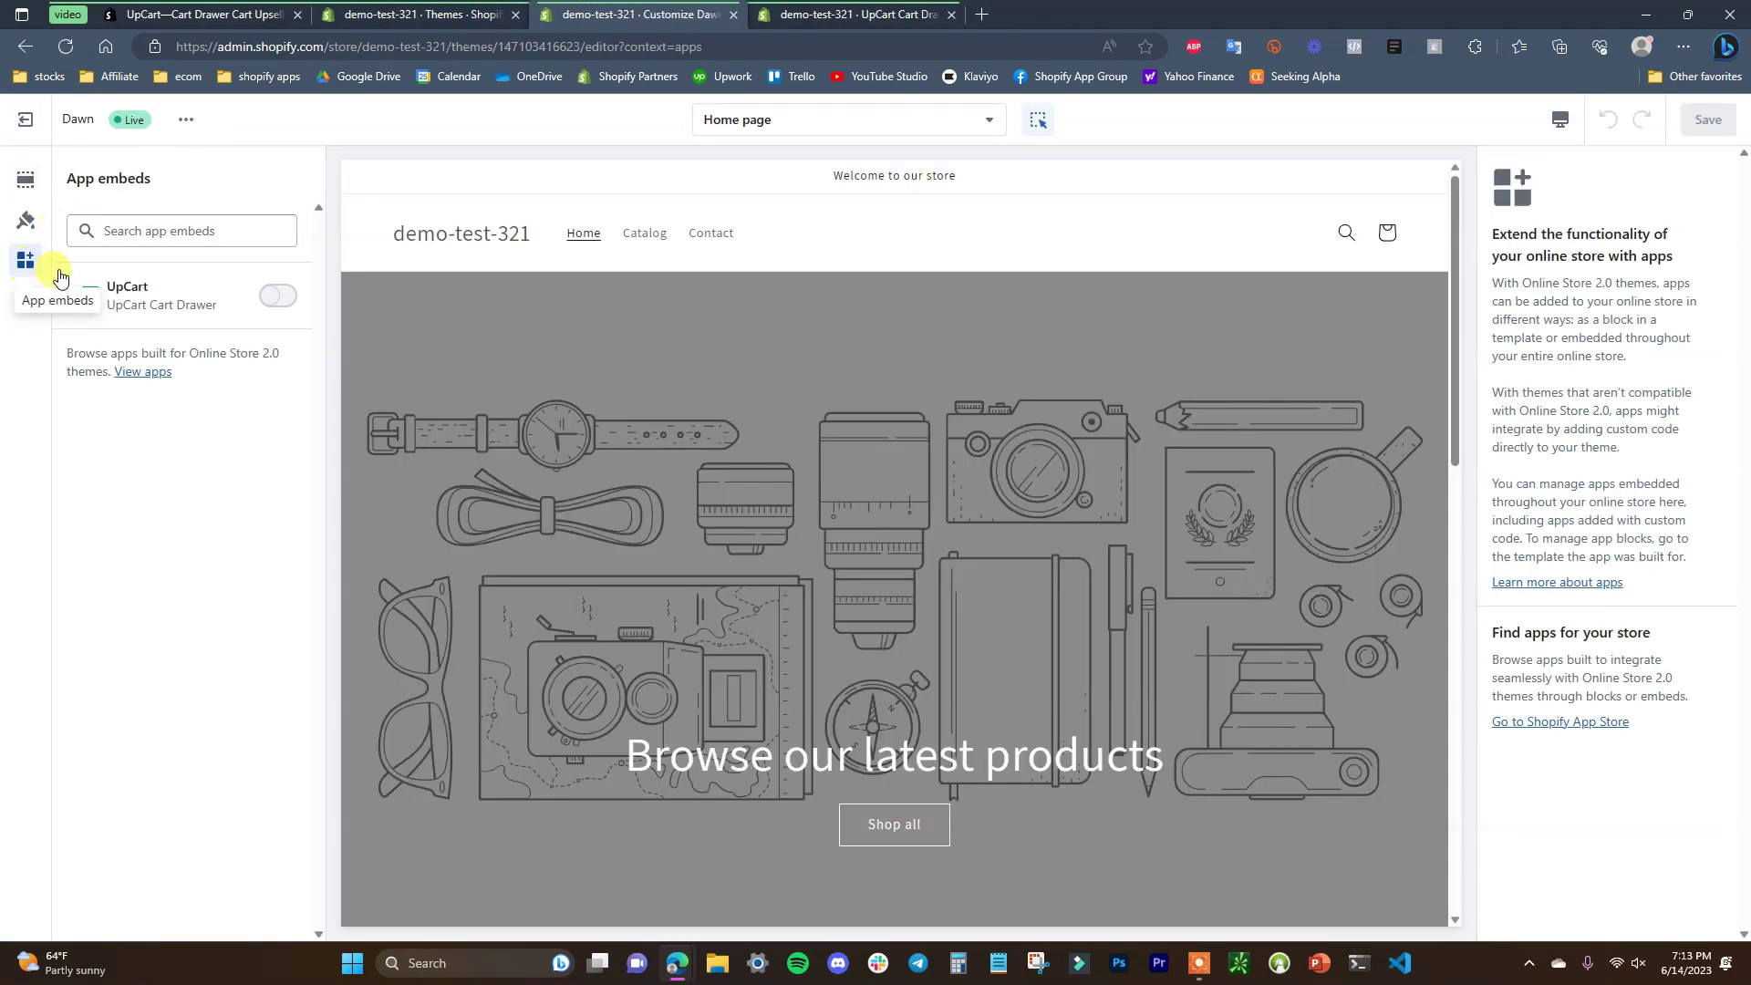
{"action": "left_click", "coordinate": [284, 301]}
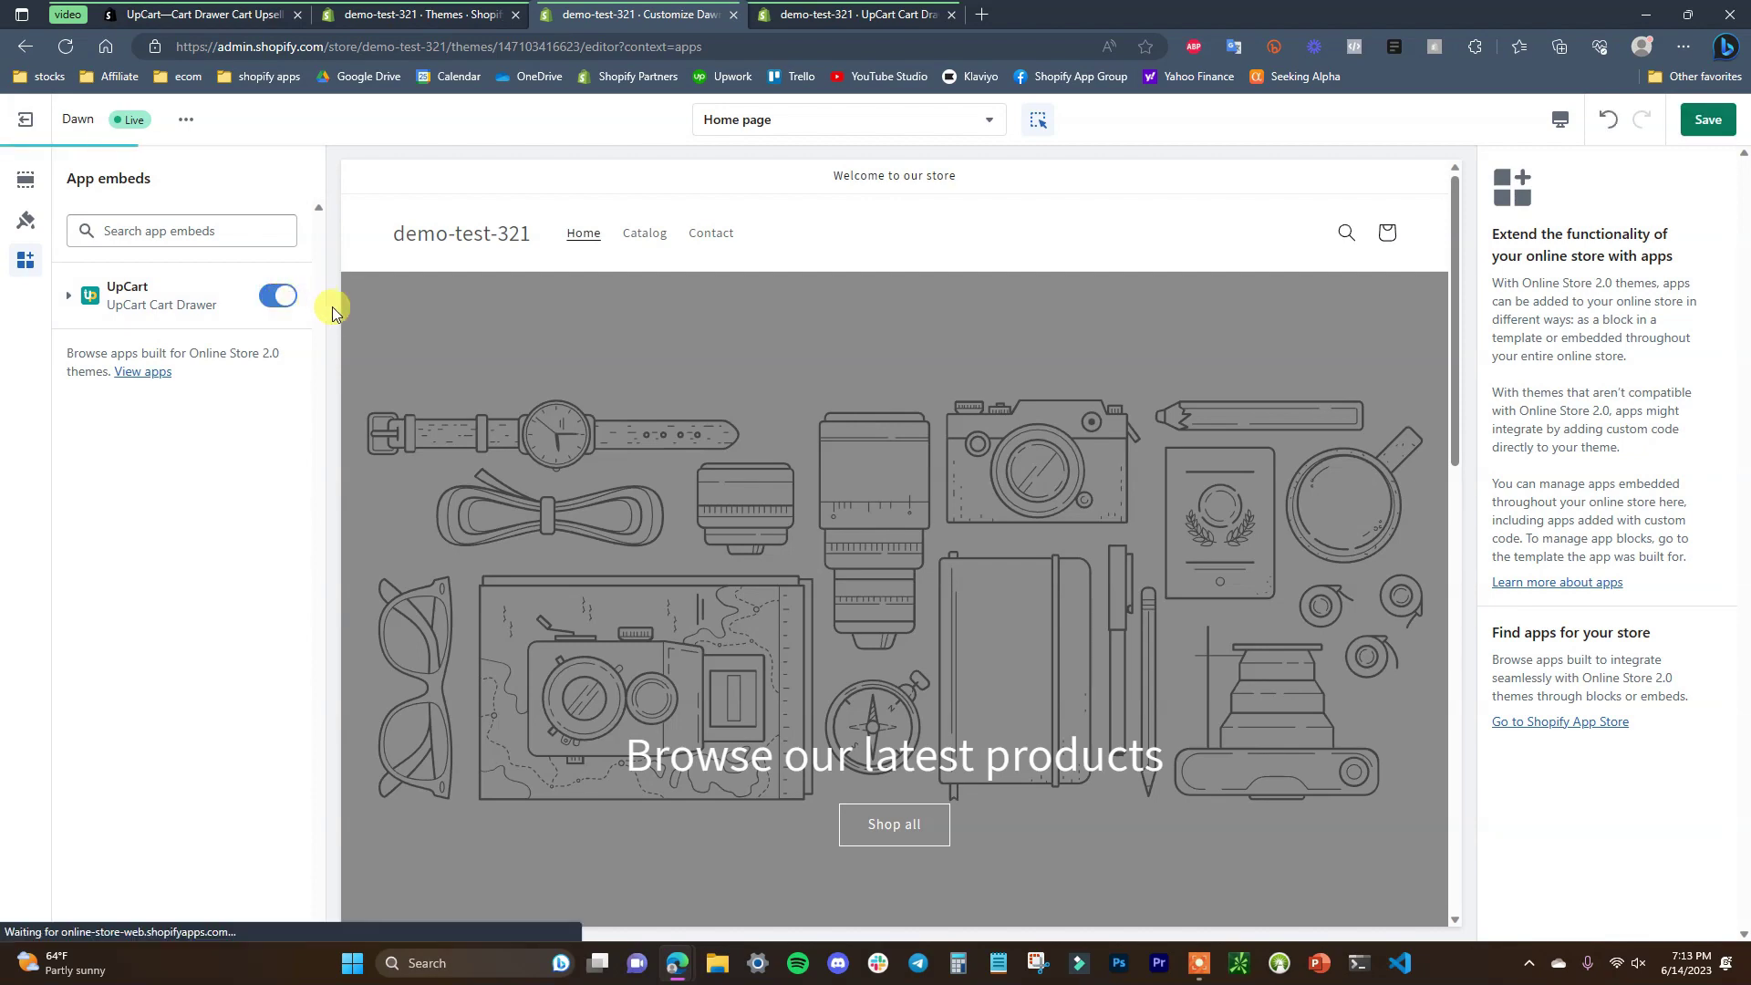
{"action": "left_click", "coordinate": [1710, 123]}
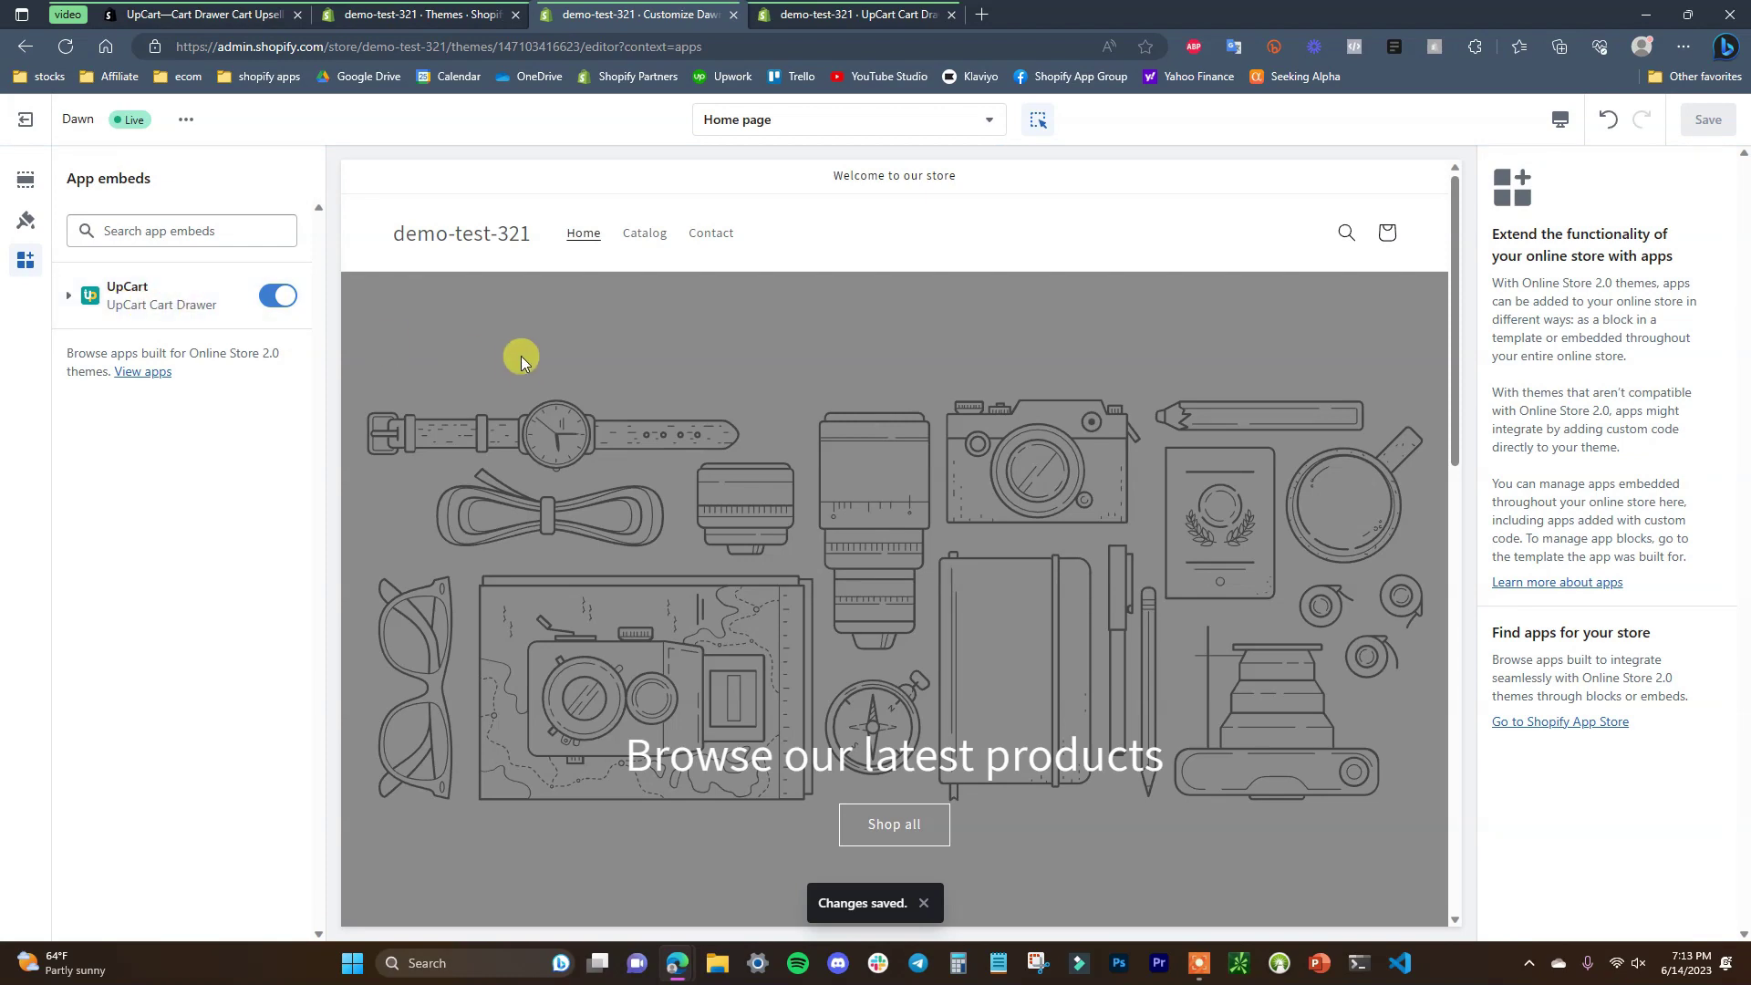
- Return to the UpCart app and open its Cart Editor
{"action": "key", "text": "ctrl+Tab"}
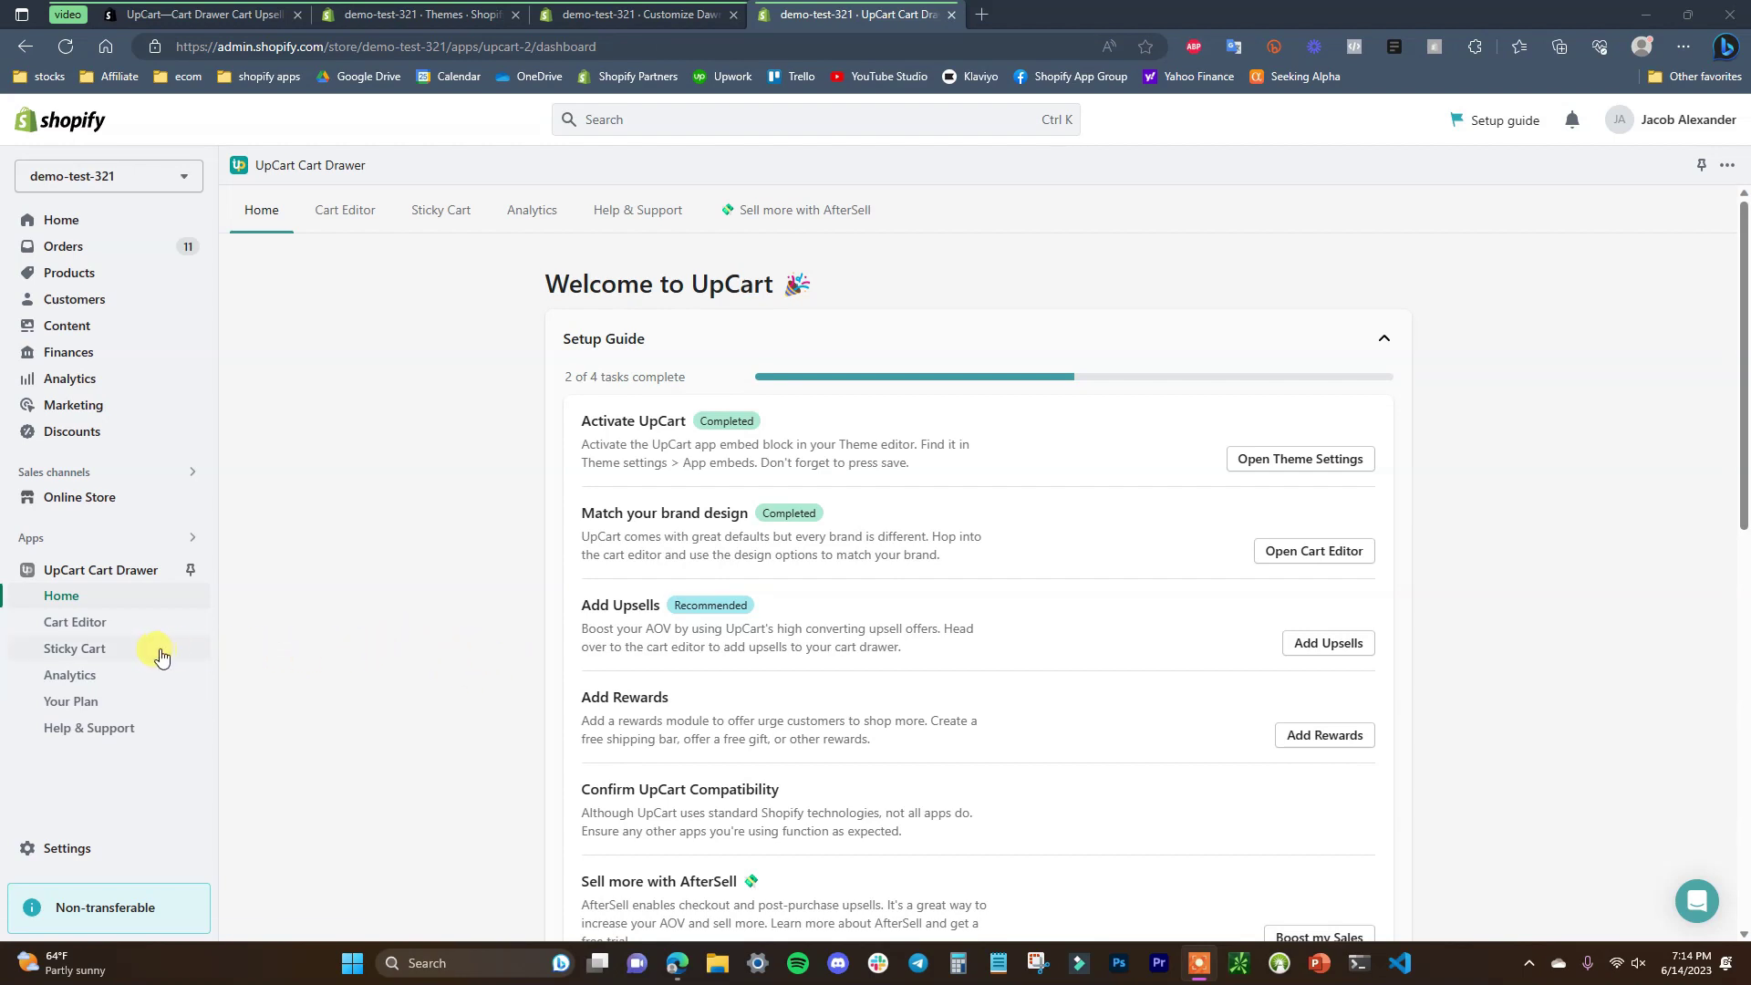
{"action": "left_click", "coordinate": [75, 648]}
{"action": "left_click", "coordinate": [75, 622]}
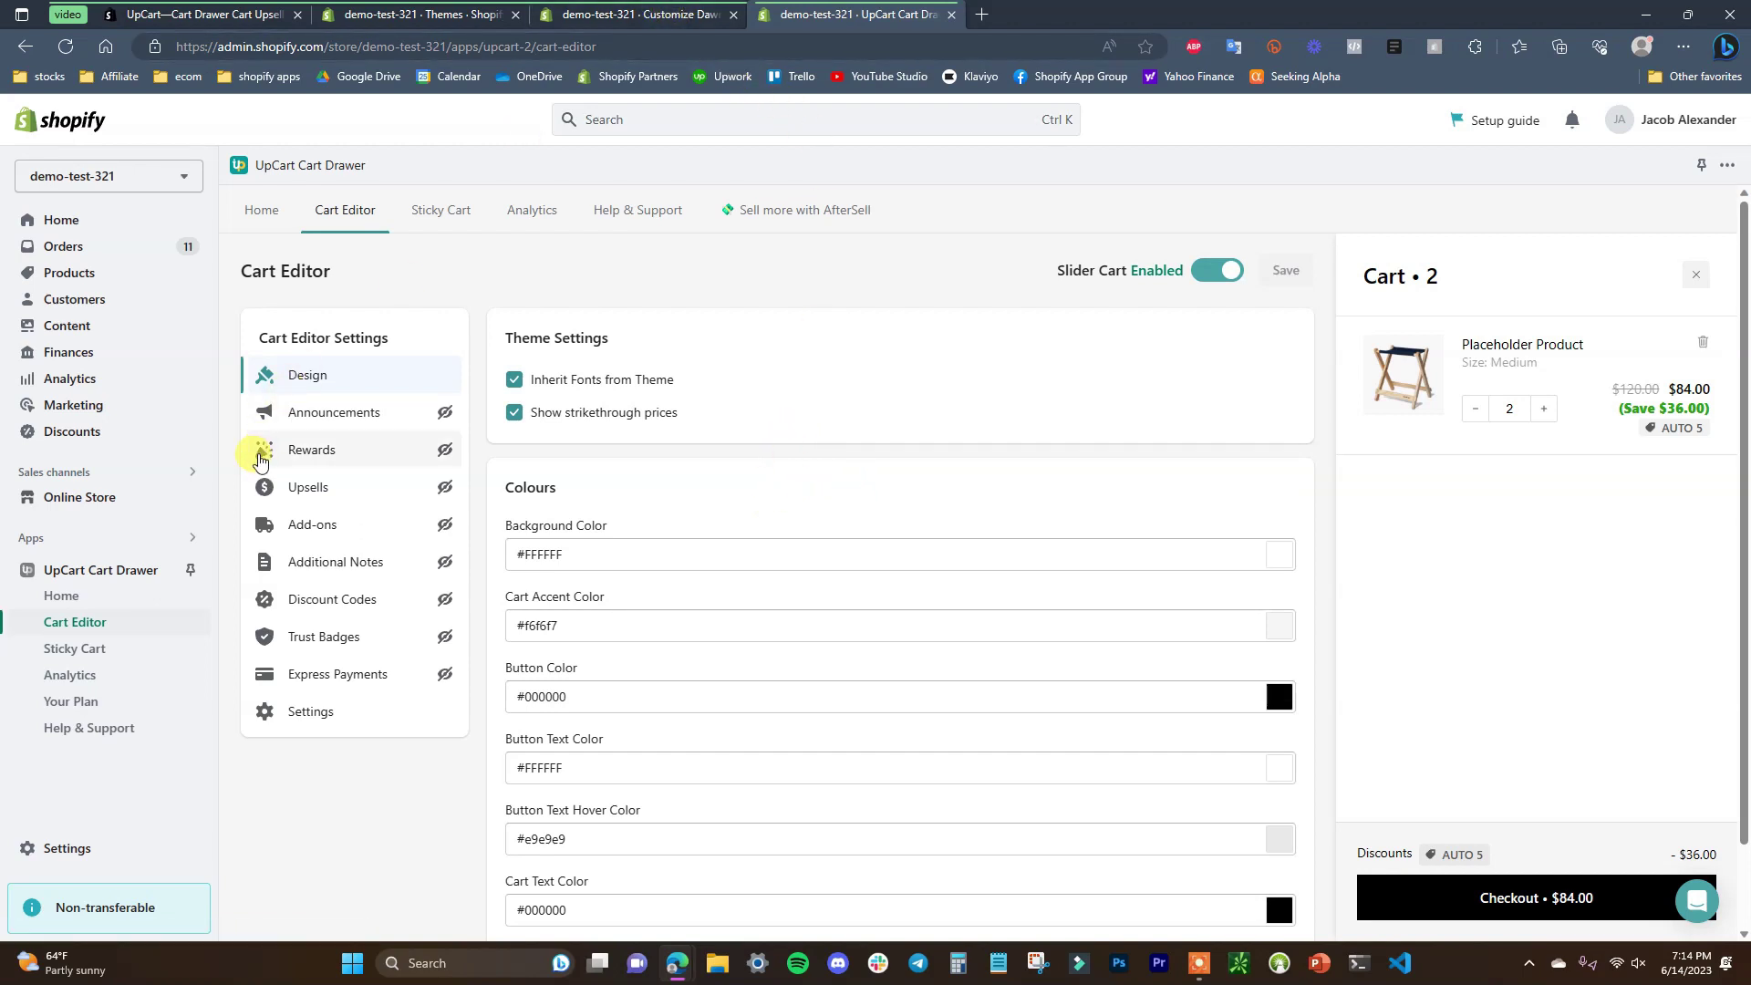
- View the online store's empty cart drawer and add The Collection Snowboard: Oxygen to the cart
{"action": "left_click", "coordinate": [192, 500]}
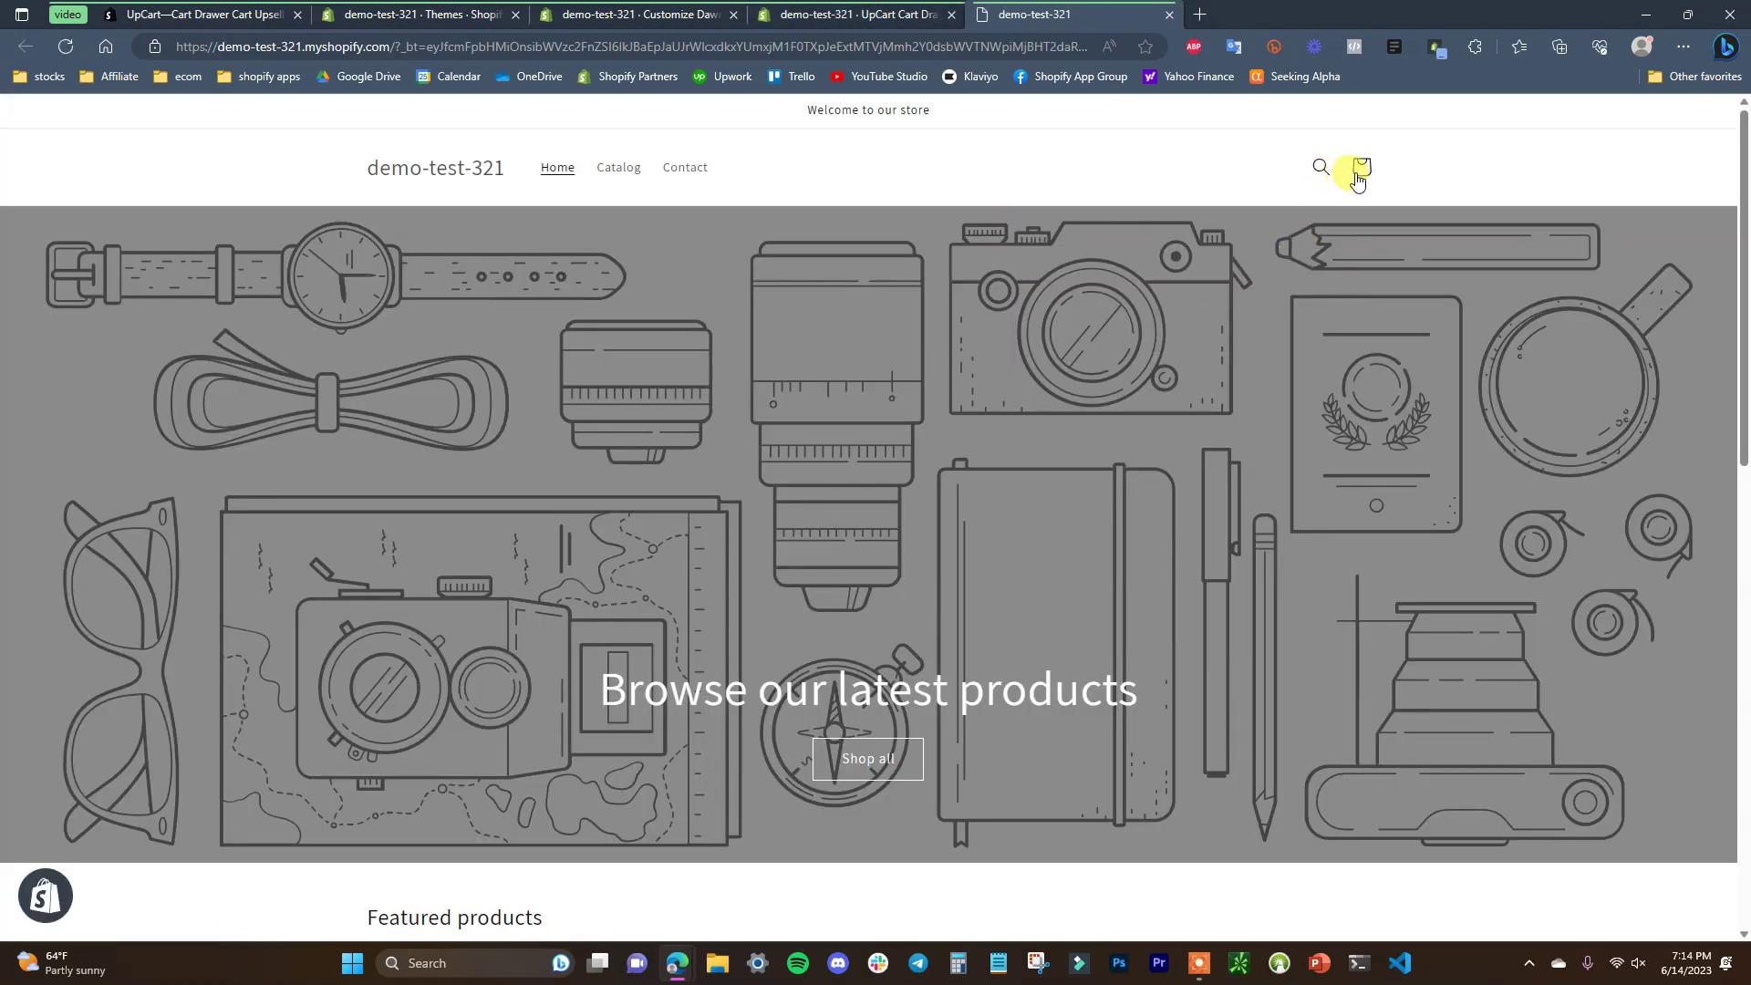
{"action": "left_click", "coordinate": [1360, 170]}
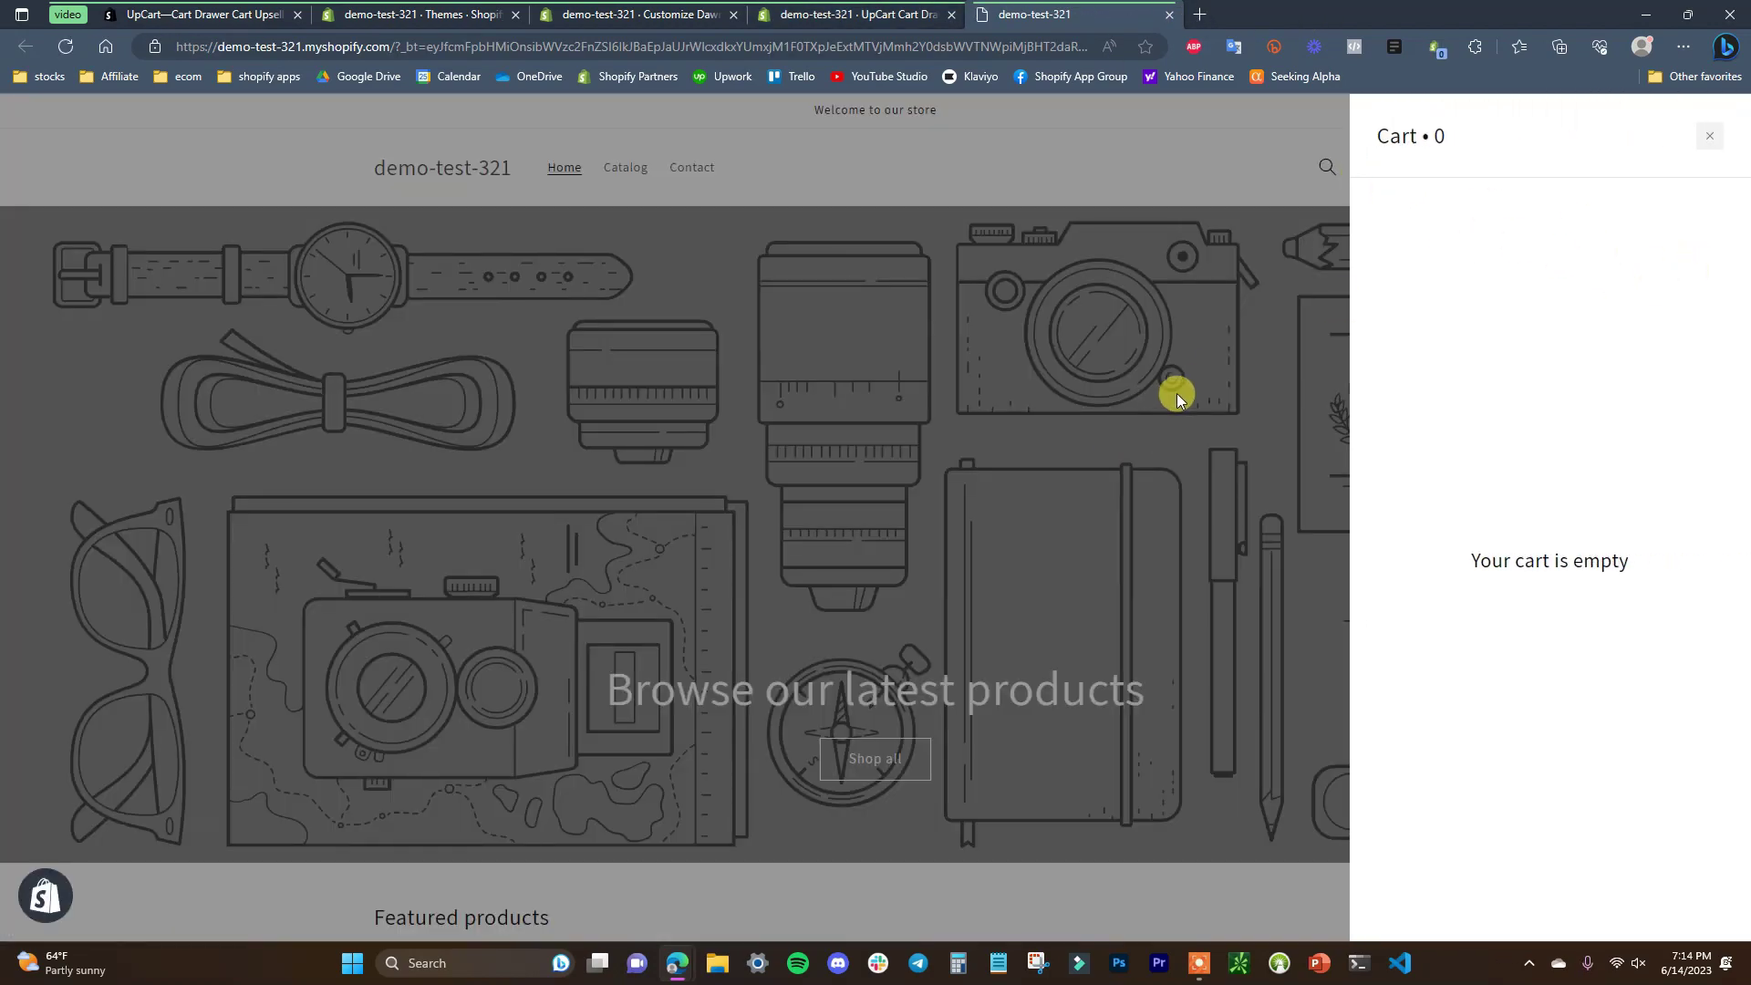
{"action": "left_click", "coordinate": [1159, 217]}
{"action": "scroll", "coordinate": [879, 313], "scroll_direction": "down", "scroll_amount": 8}
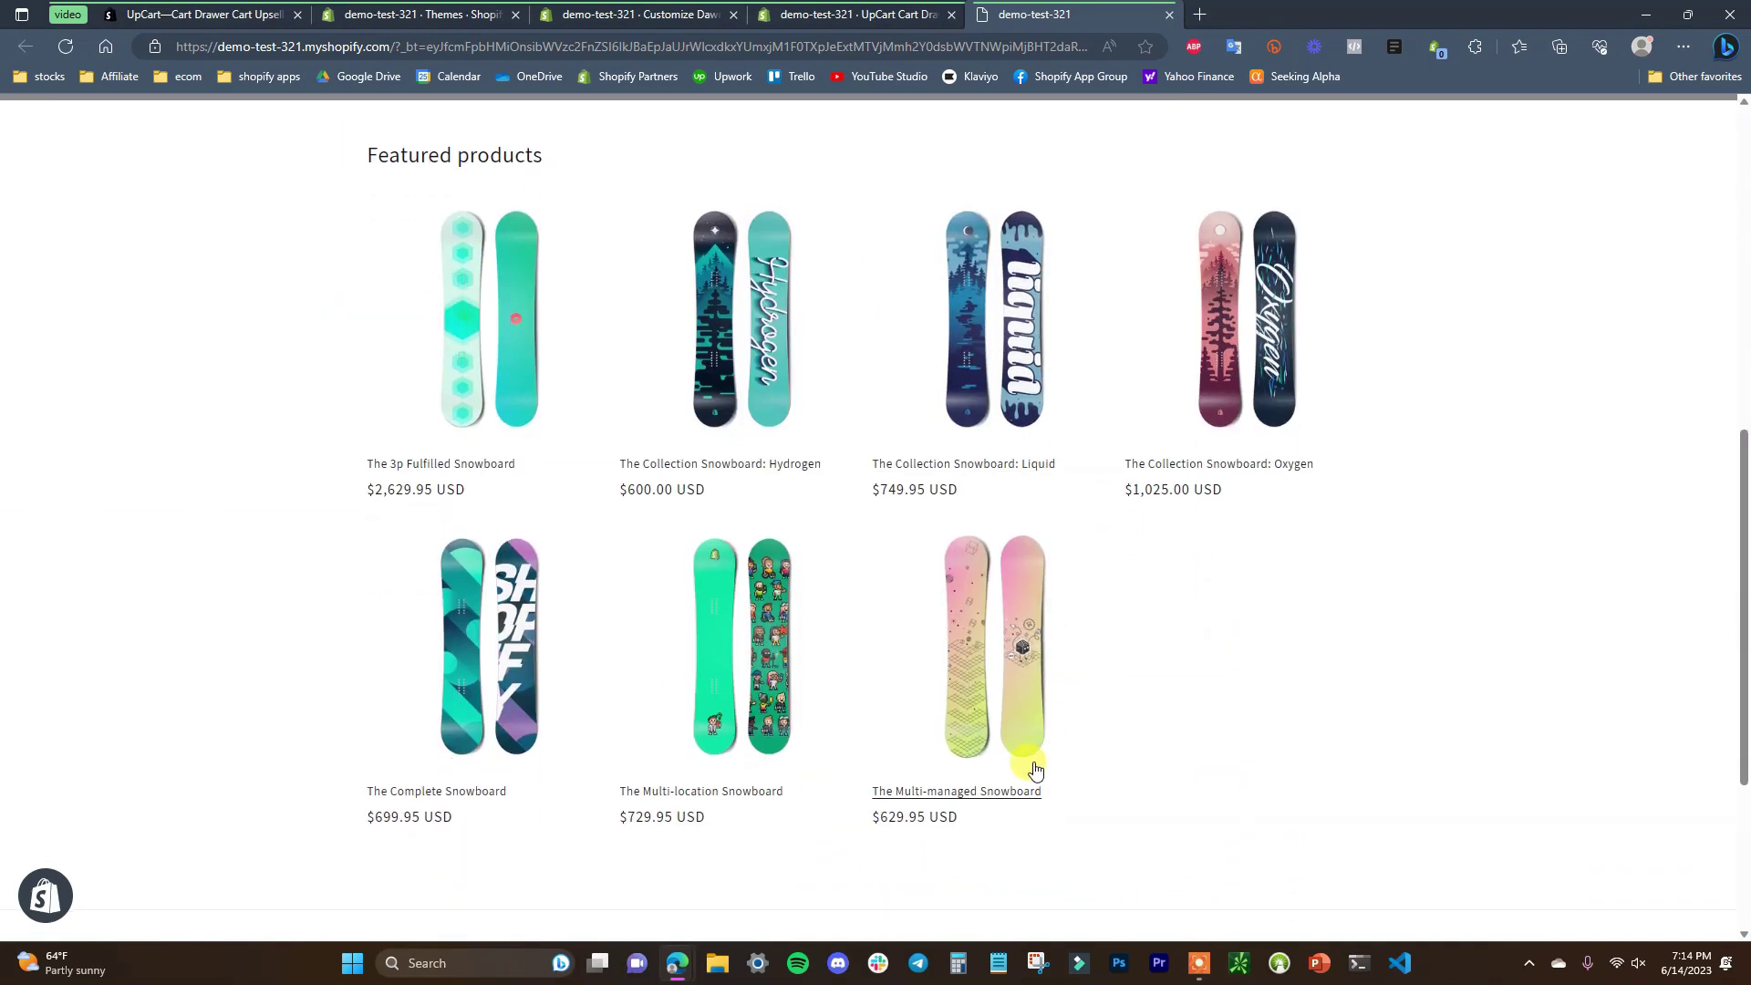
{"action": "left_click", "coordinate": [1303, 475]}
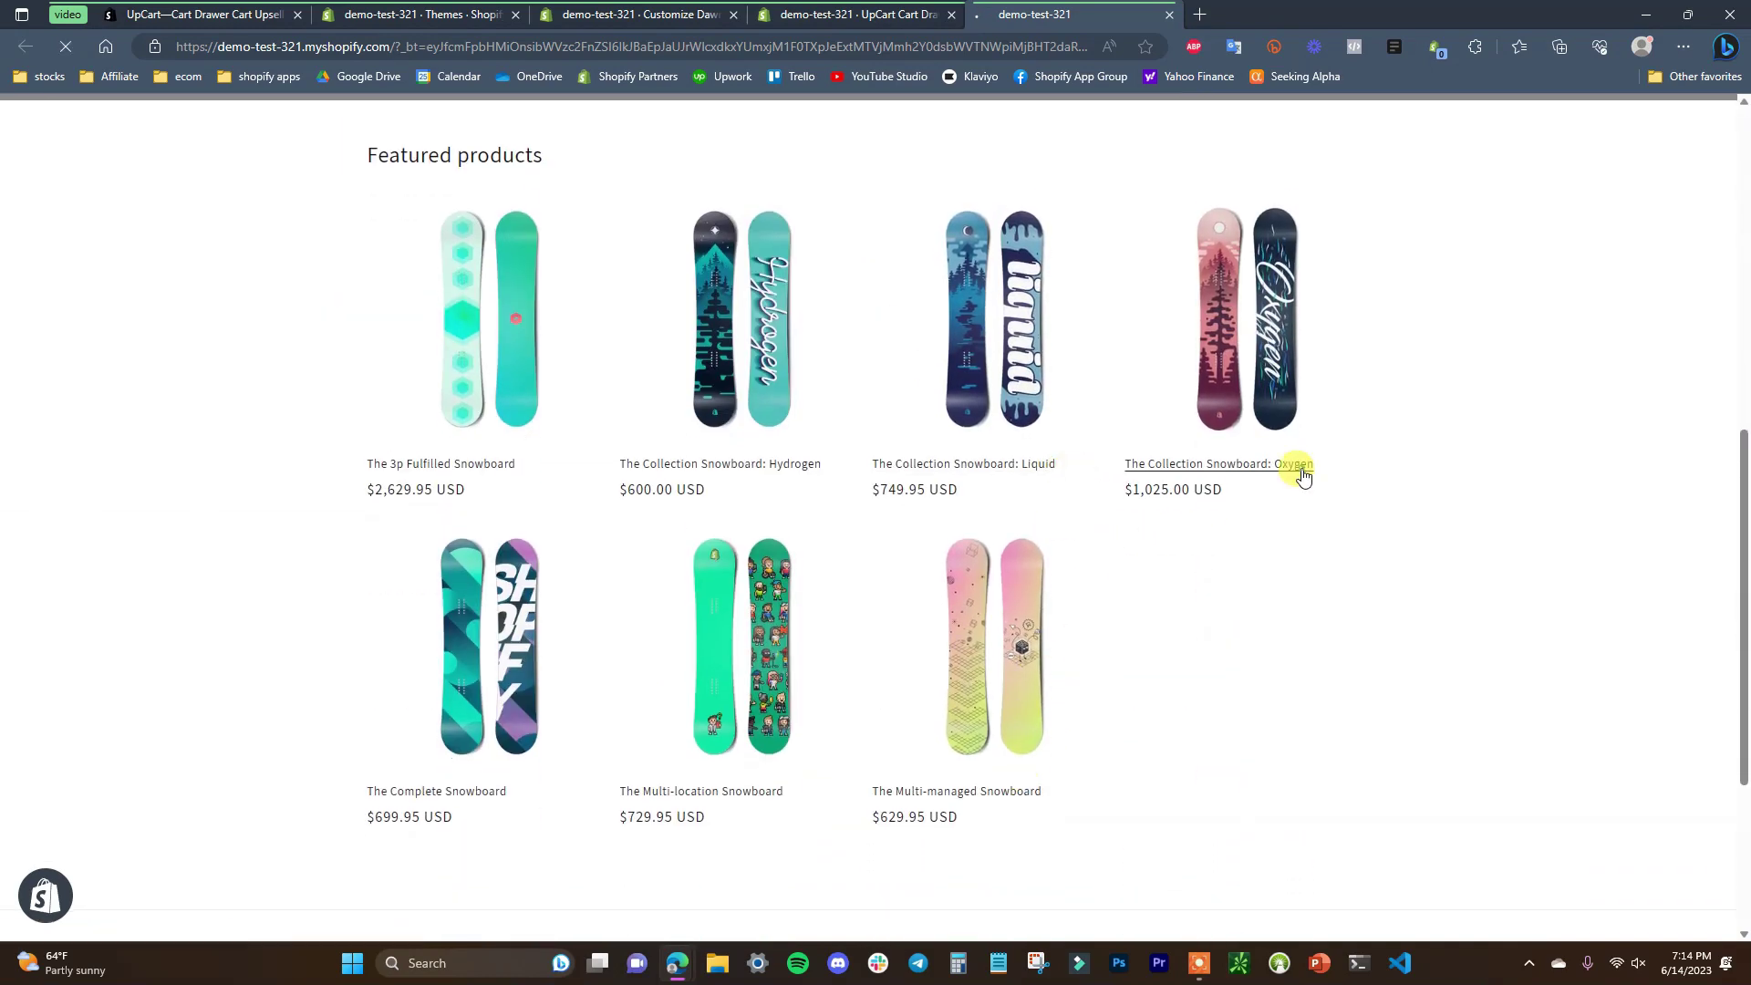
{"action": "left_click", "coordinate": [1230, 509]}
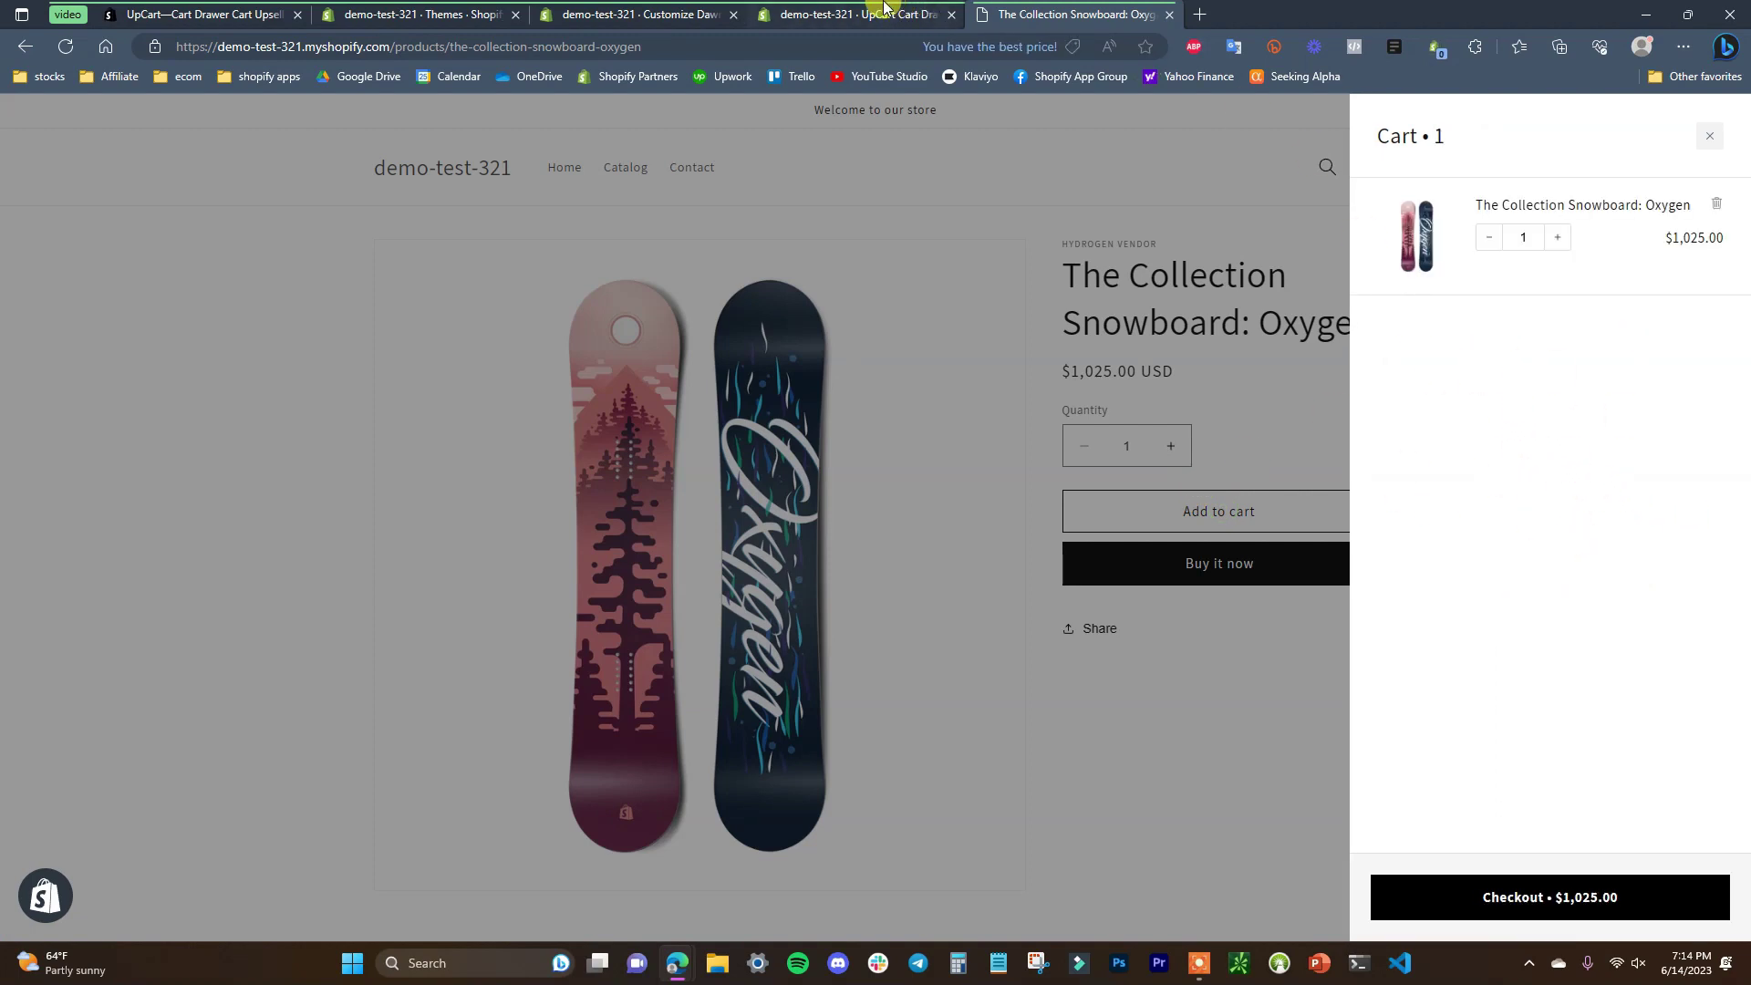
- Return to the Cart Editor and examine its Design settings for theme options and colours
{"action": "left_click", "coordinate": [858, 14]}
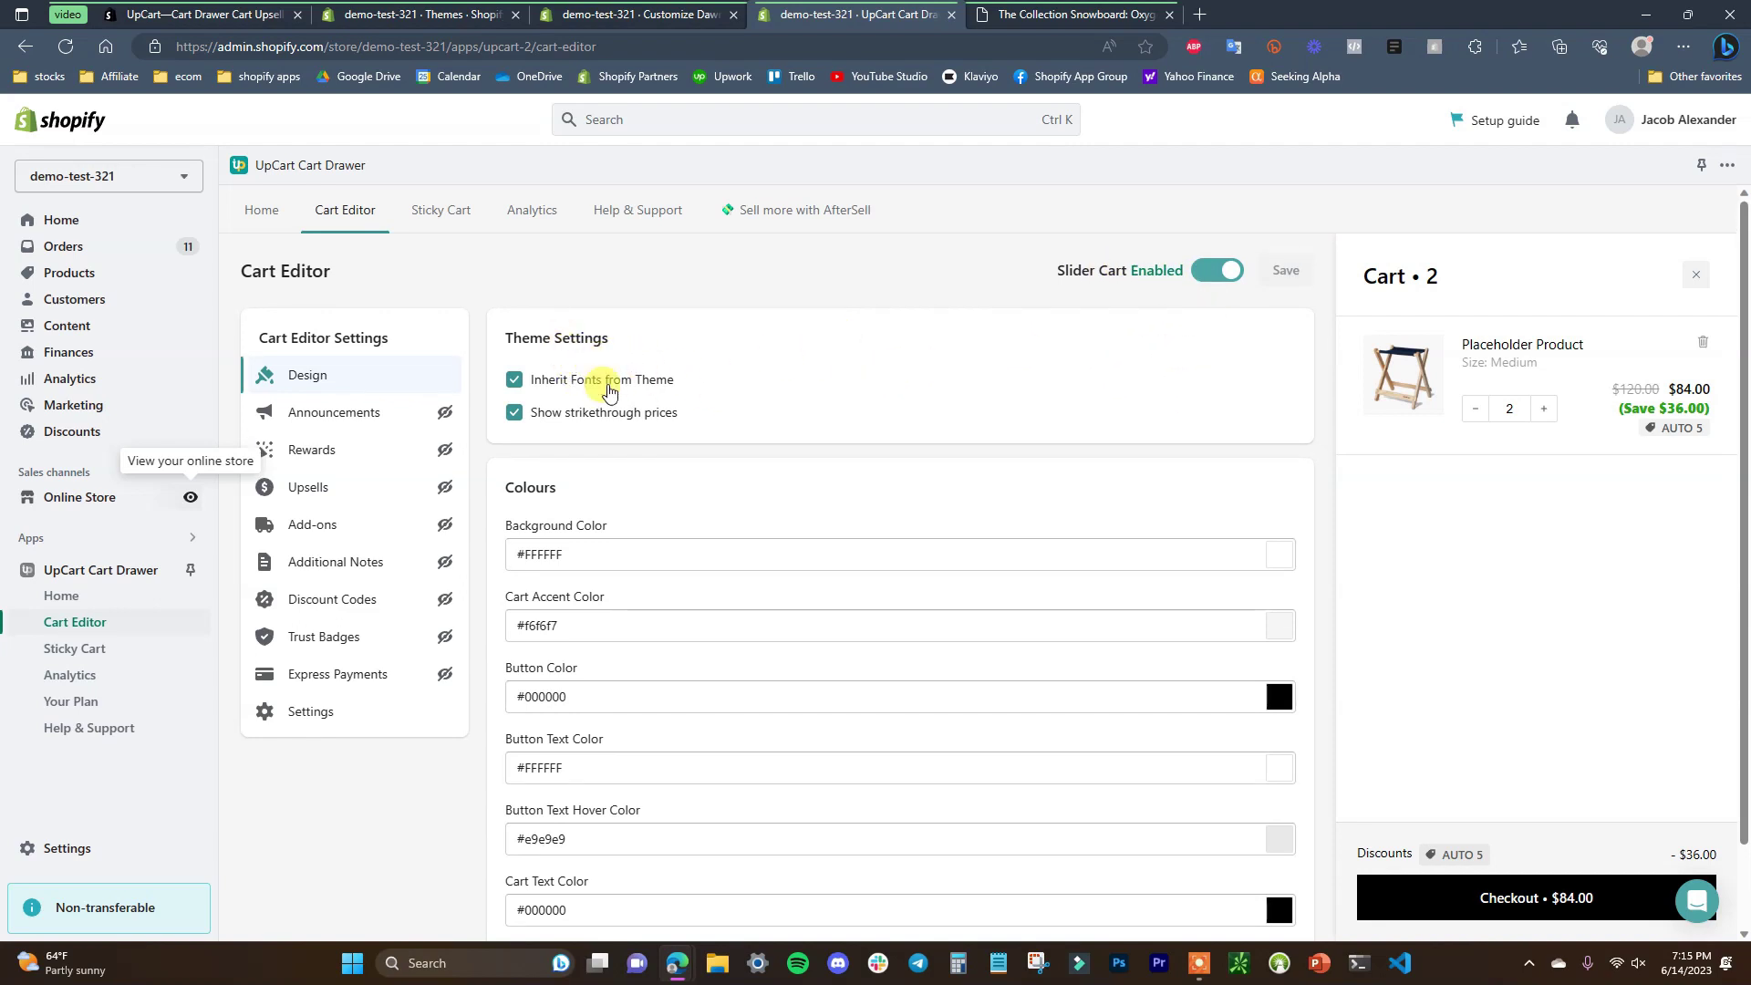
{"action": "scroll", "coordinate": [681, 459], "scroll_direction": "down", "scroll_amount": 1}
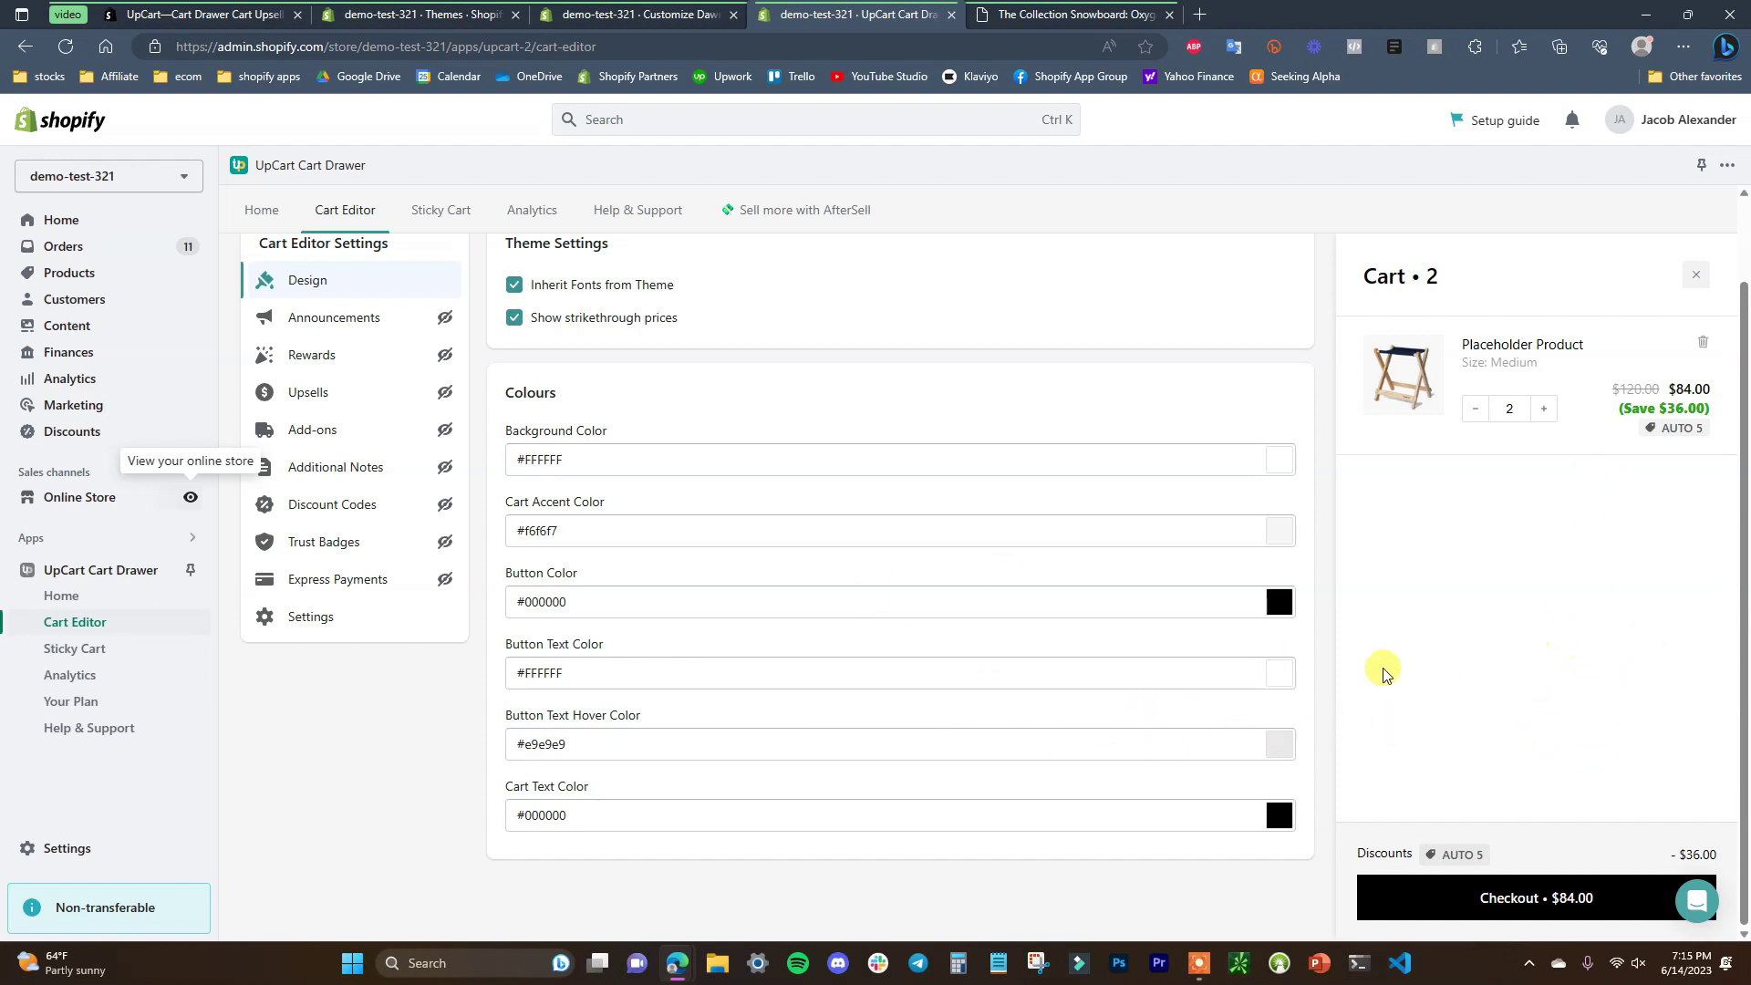
{"action": "scroll", "coordinate": [679, 651], "scroll_direction": "up", "scroll_amount": 1}
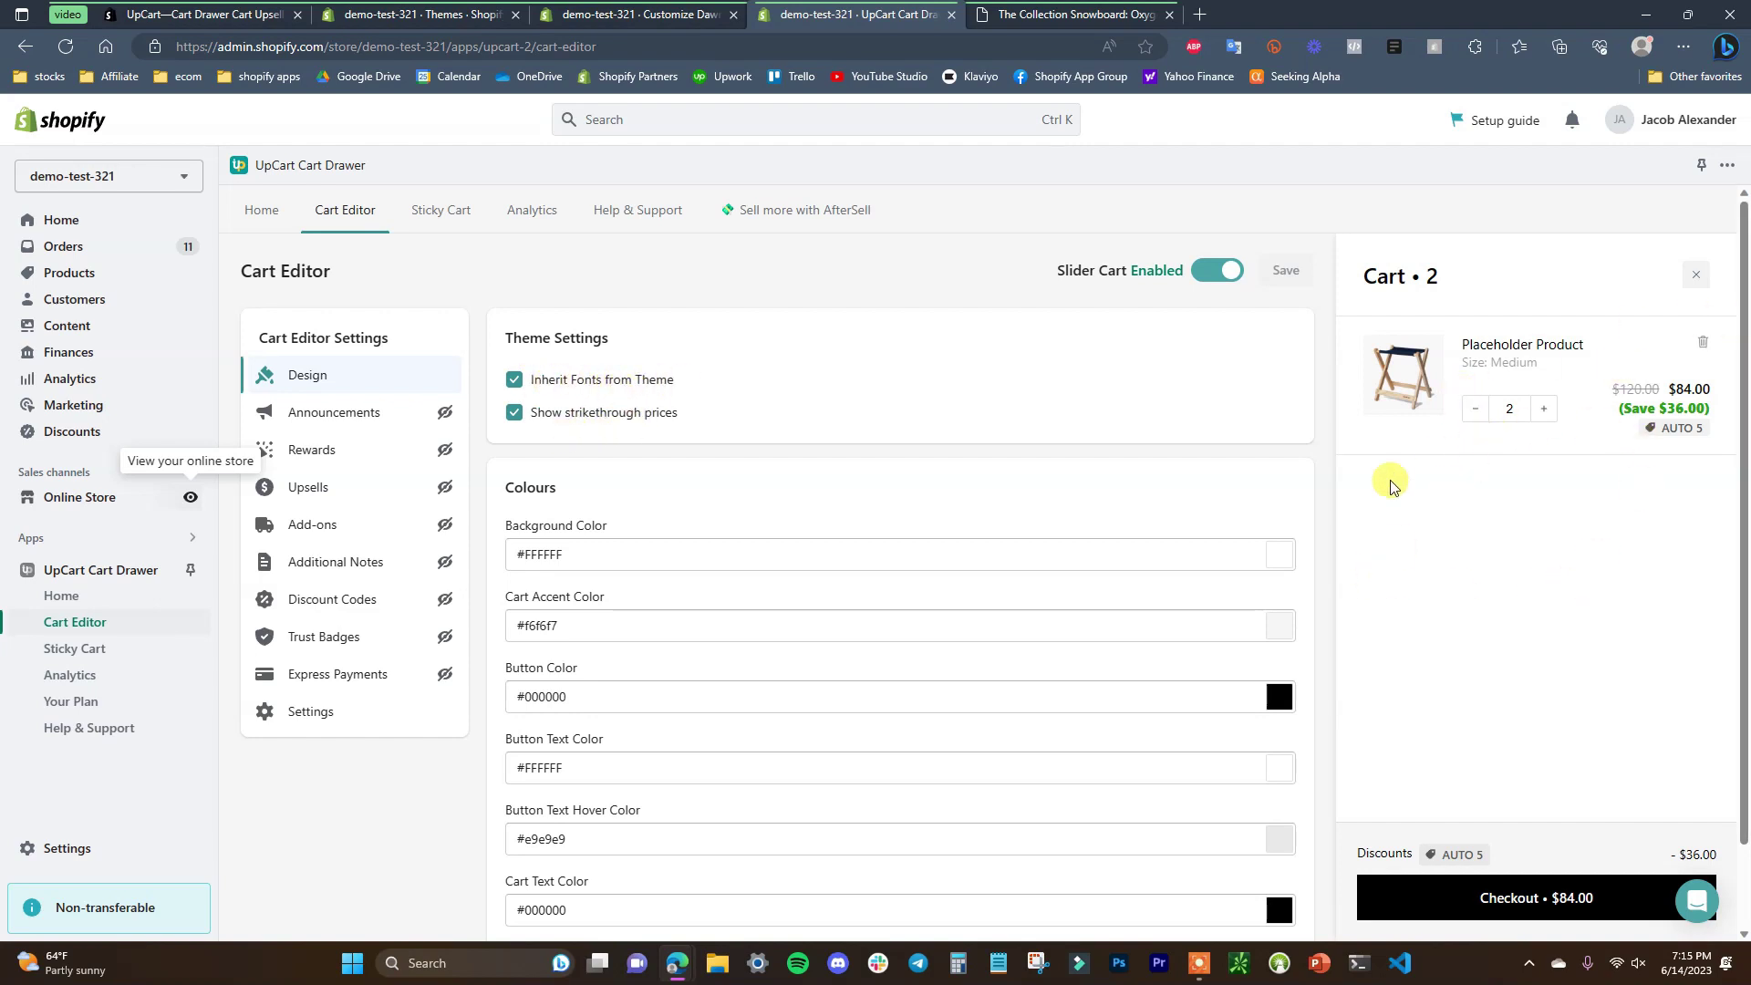
{"action": "scroll", "coordinate": [692, 552], "scroll_direction": "down", "scroll_amount": 1}
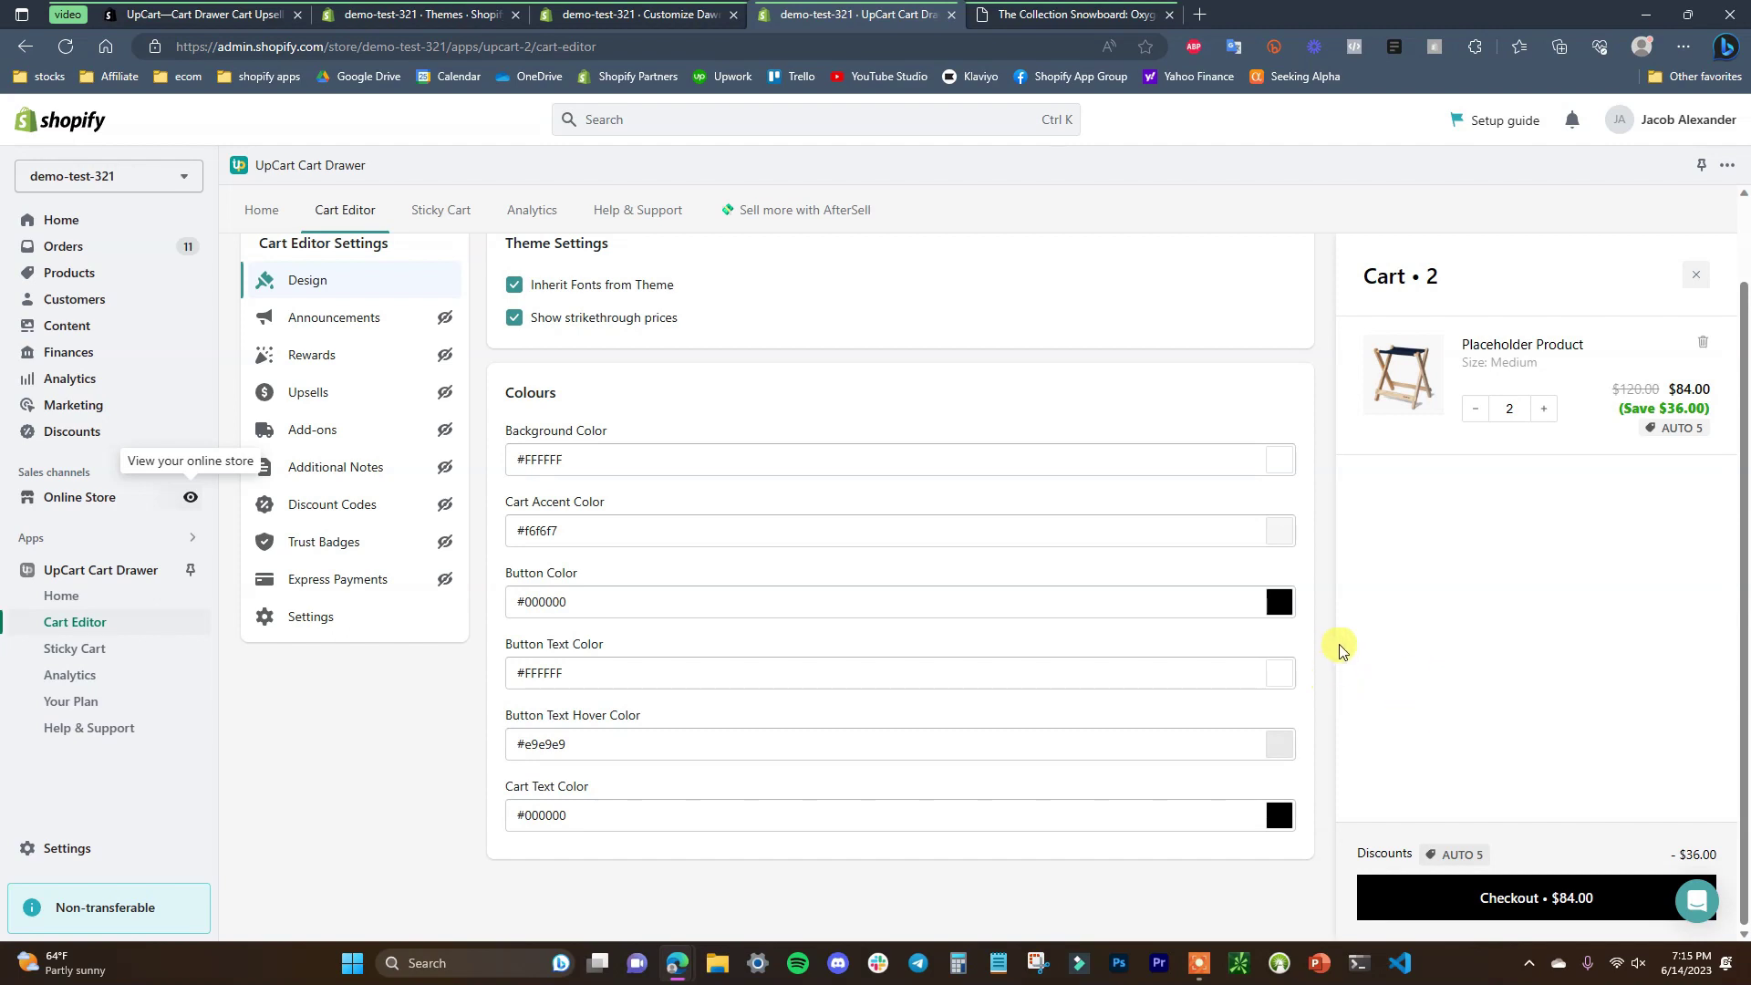
- Set the cart drawer's Button Color to red, #fd0000
{"action": "left_click", "coordinate": [1274, 603]}
{"action": "left_click", "coordinate": [1274, 655]}
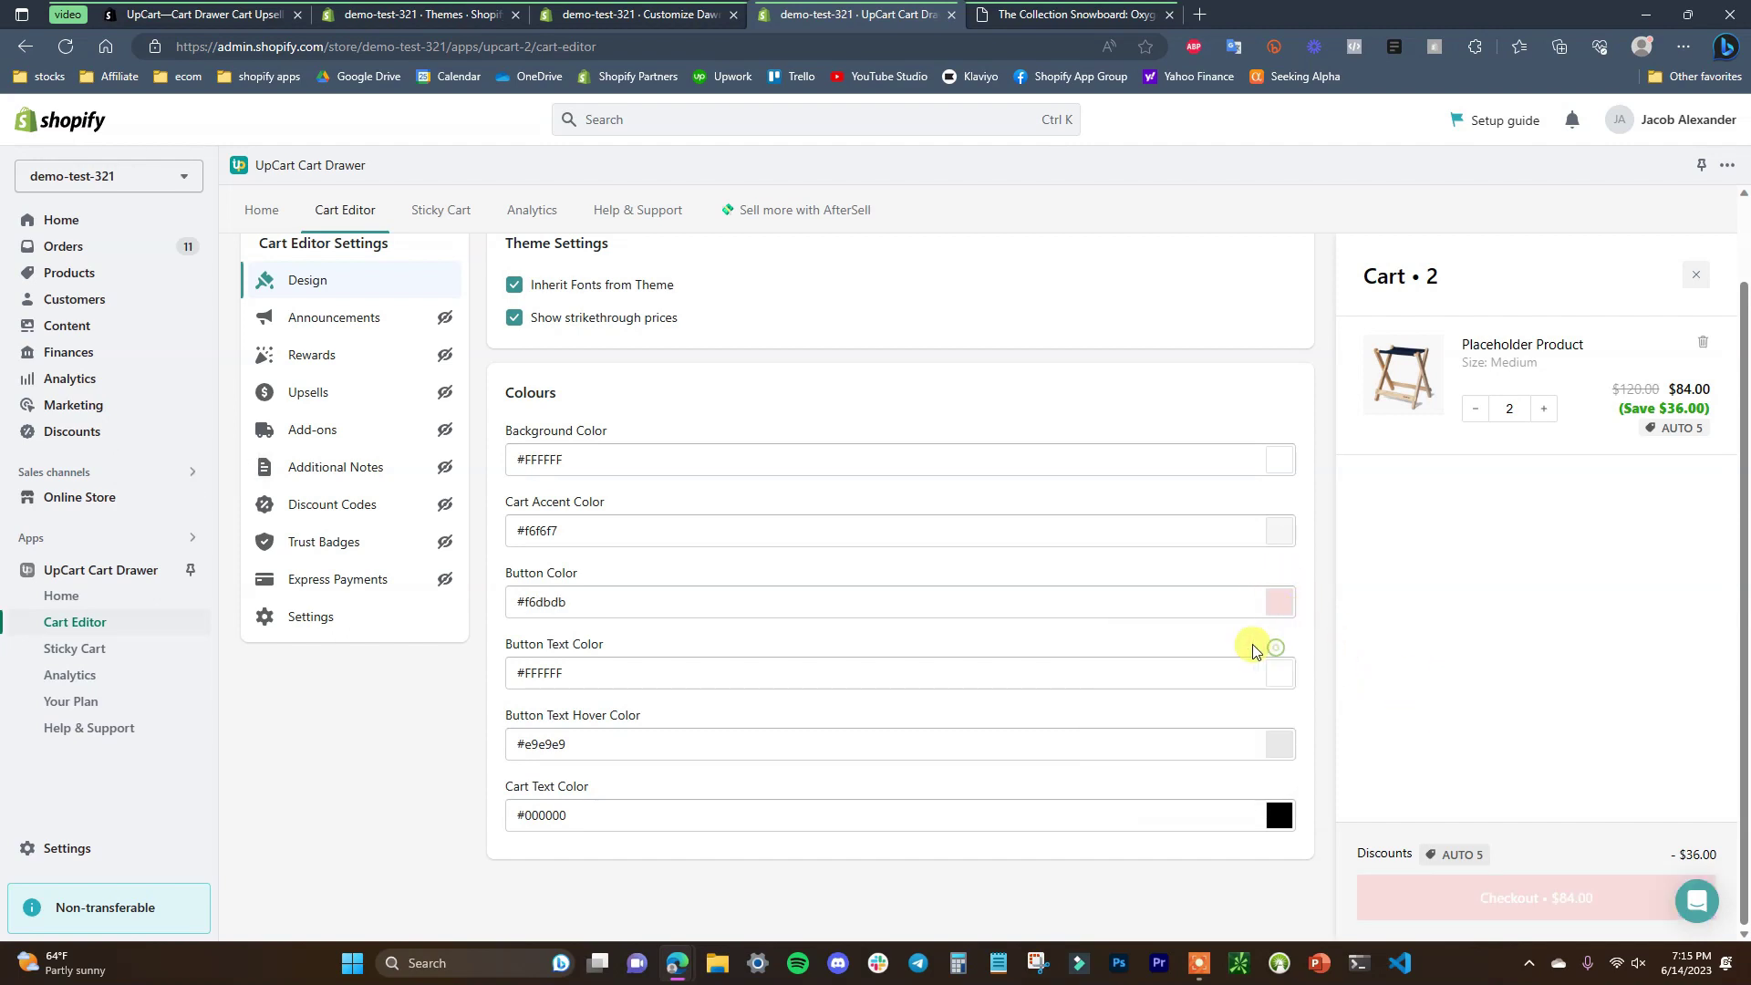
{"action": "left_click", "coordinate": [1288, 609]}
{"action": "left_click", "coordinate": [1257, 639]}
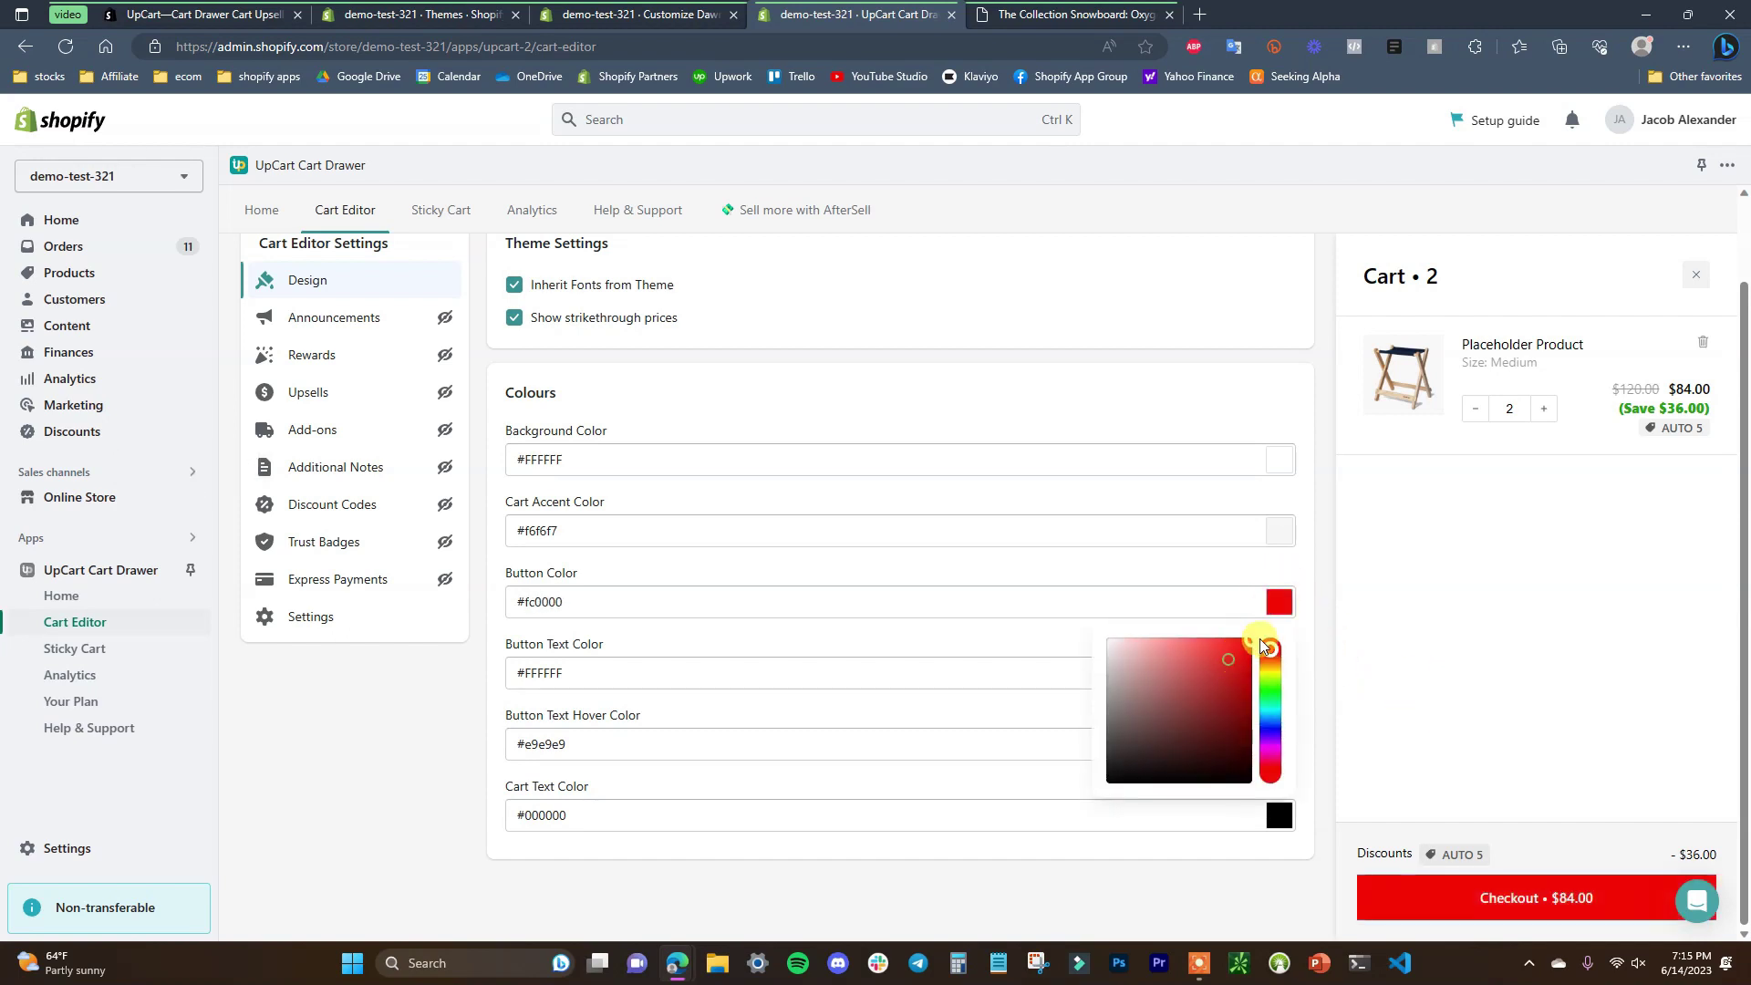
{"action": "left_click", "coordinate": [1300, 636]}
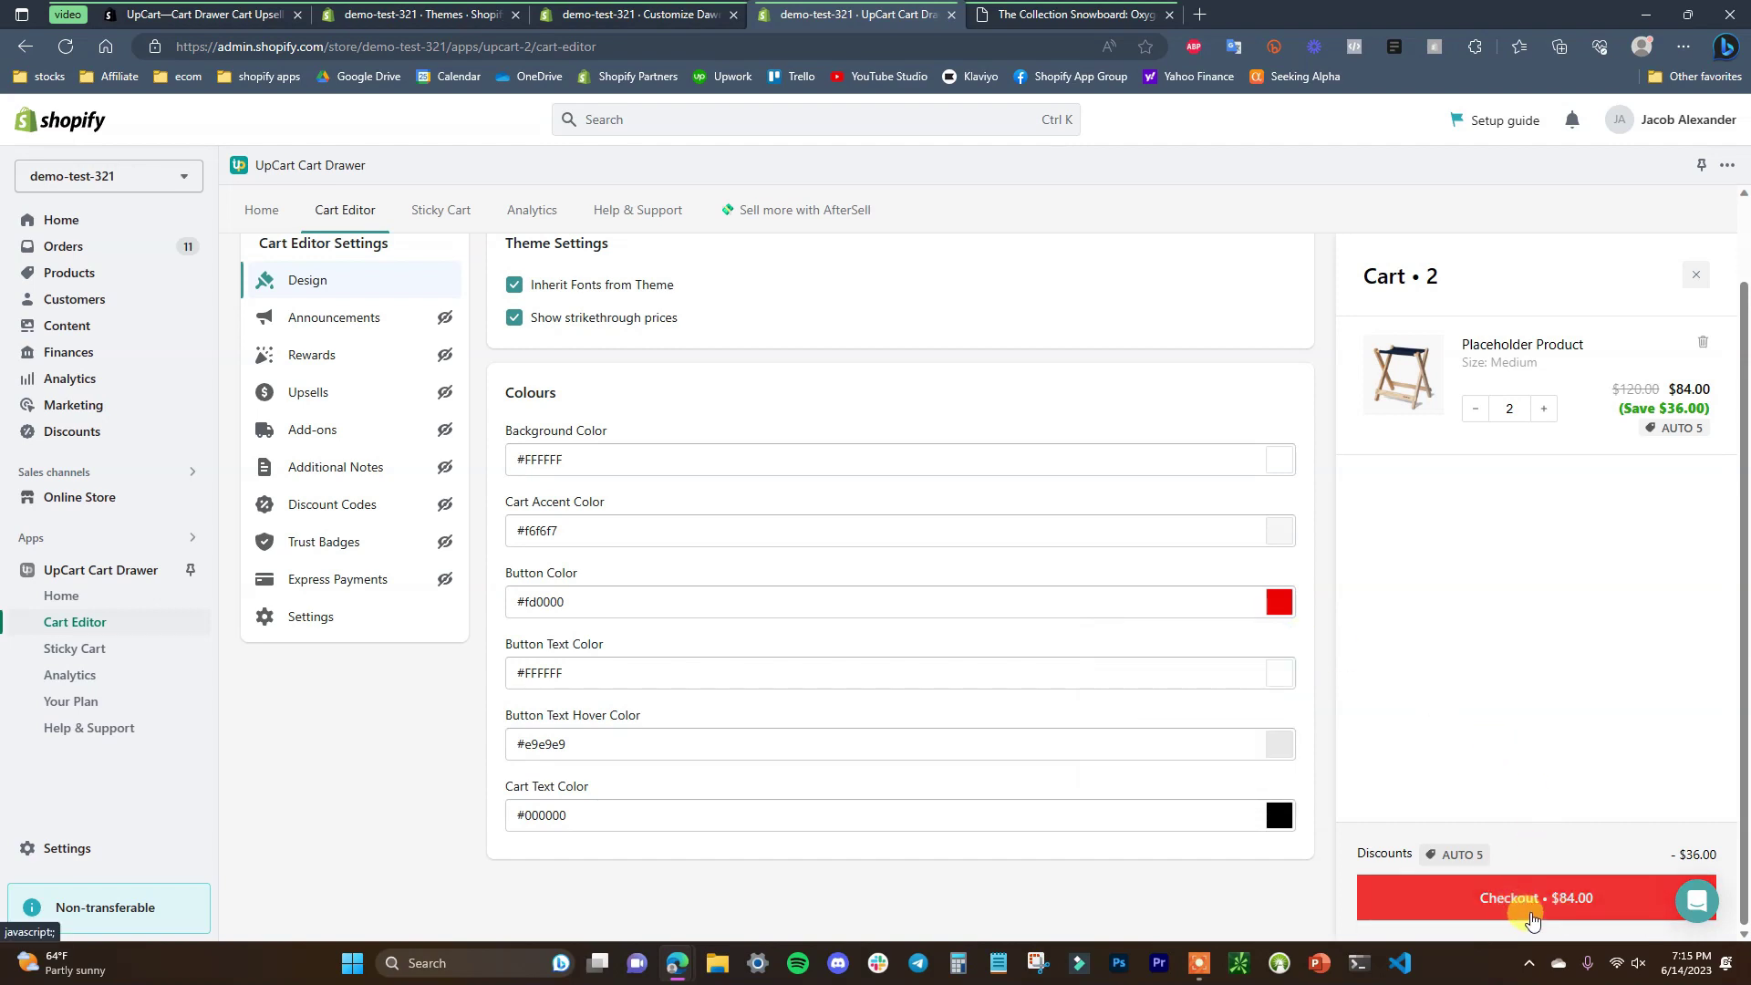
- Check the checkout button in the storefront's cart and set the editor's Button Color back to black, #000000
{"action": "left_click", "coordinate": [1079, 13]}
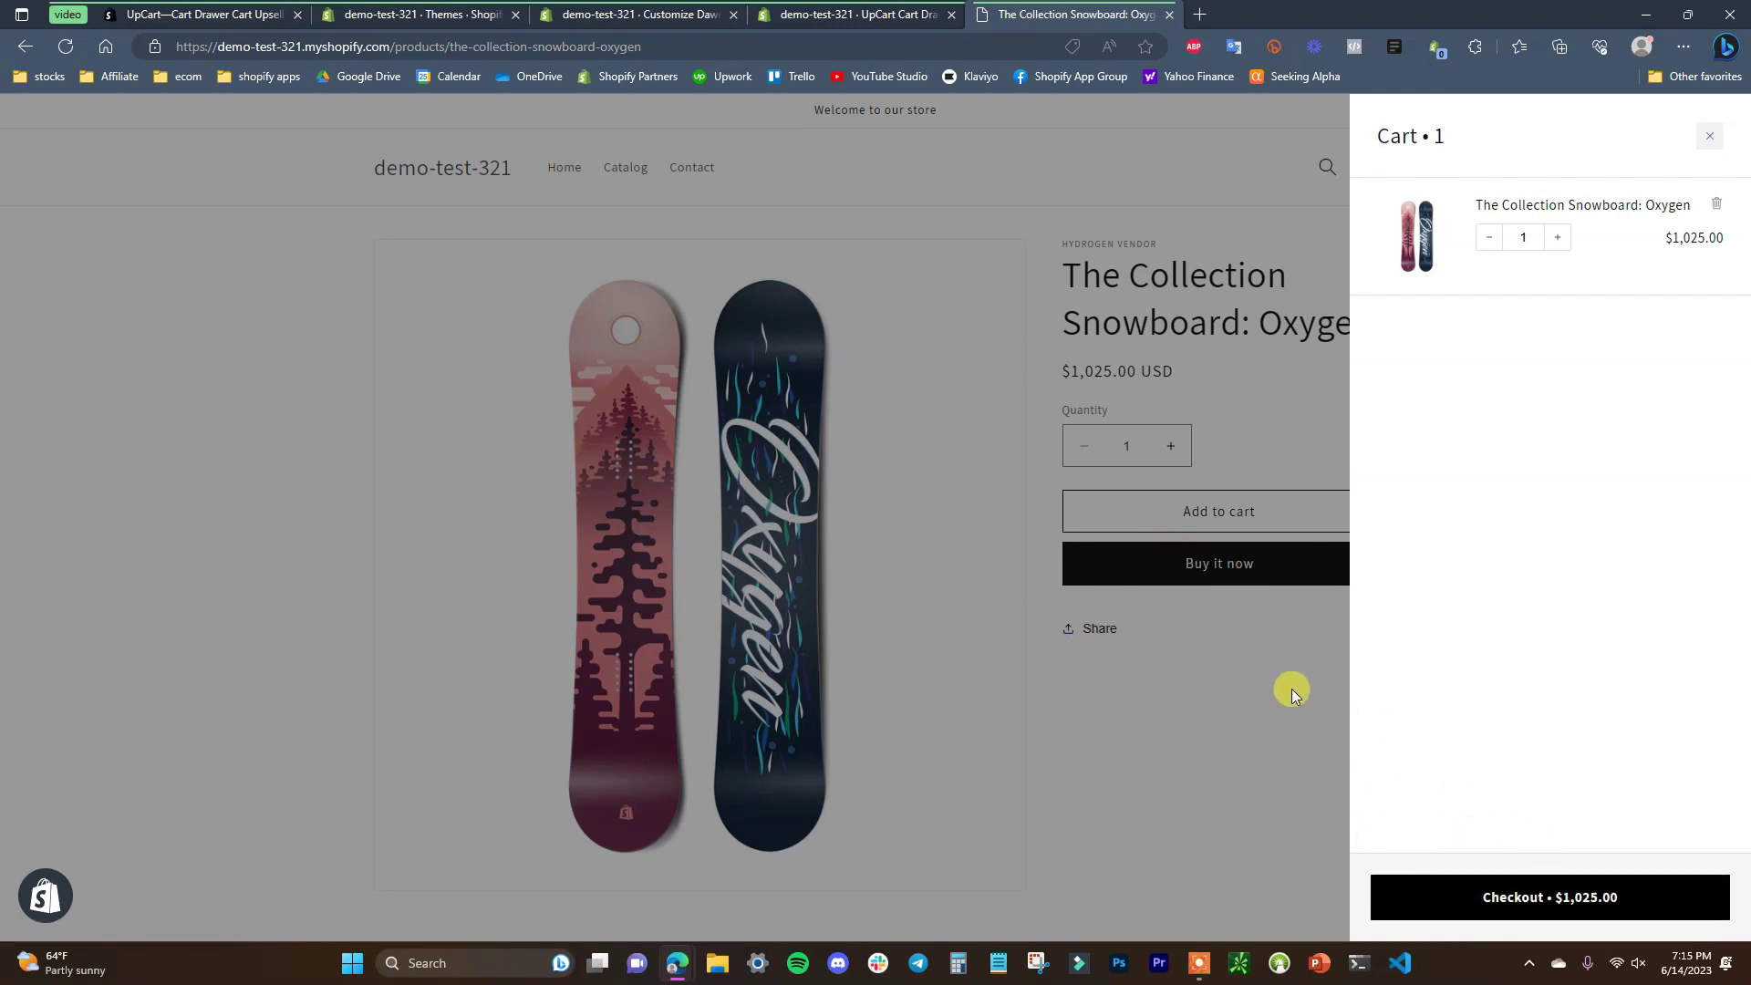
{"action": "left_click", "coordinate": [863, 11]}
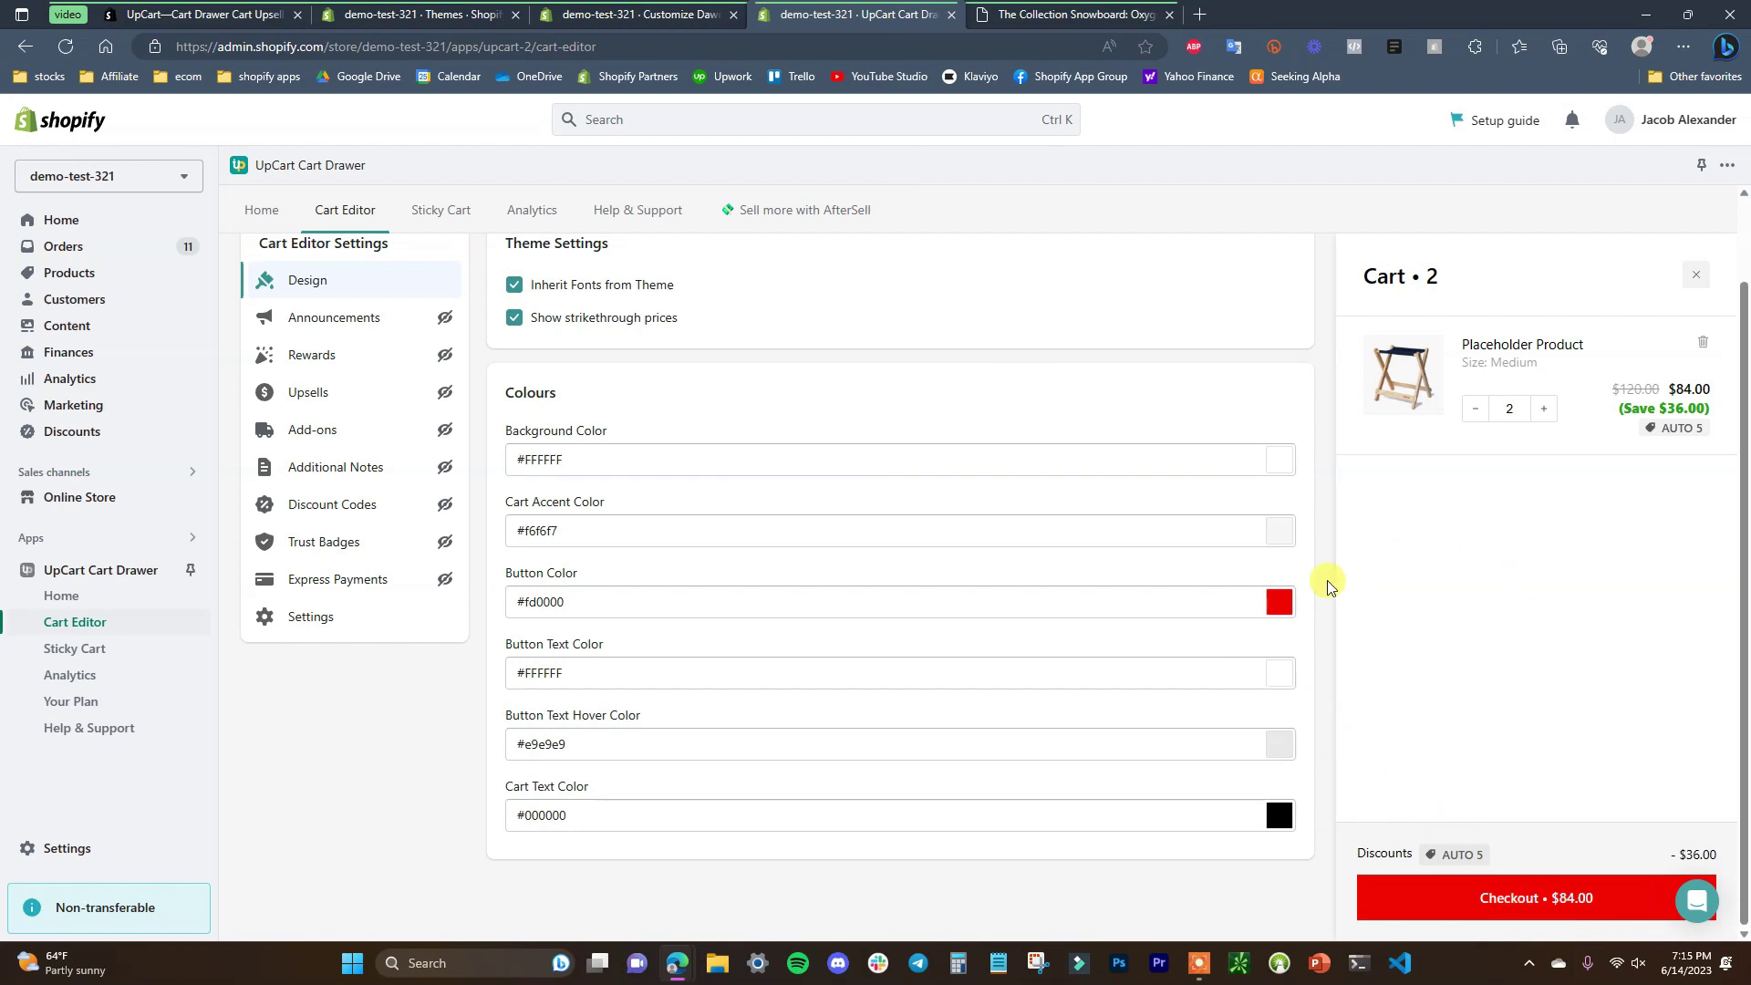
{"action": "left_click", "coordinate": [1286, 611]}
{"action": "left_click_drag", "start_coordinate": [1222, 757], "coordinate": [1278, 810]}
{"action": "left_click", "coordinate": [1326, 659]}
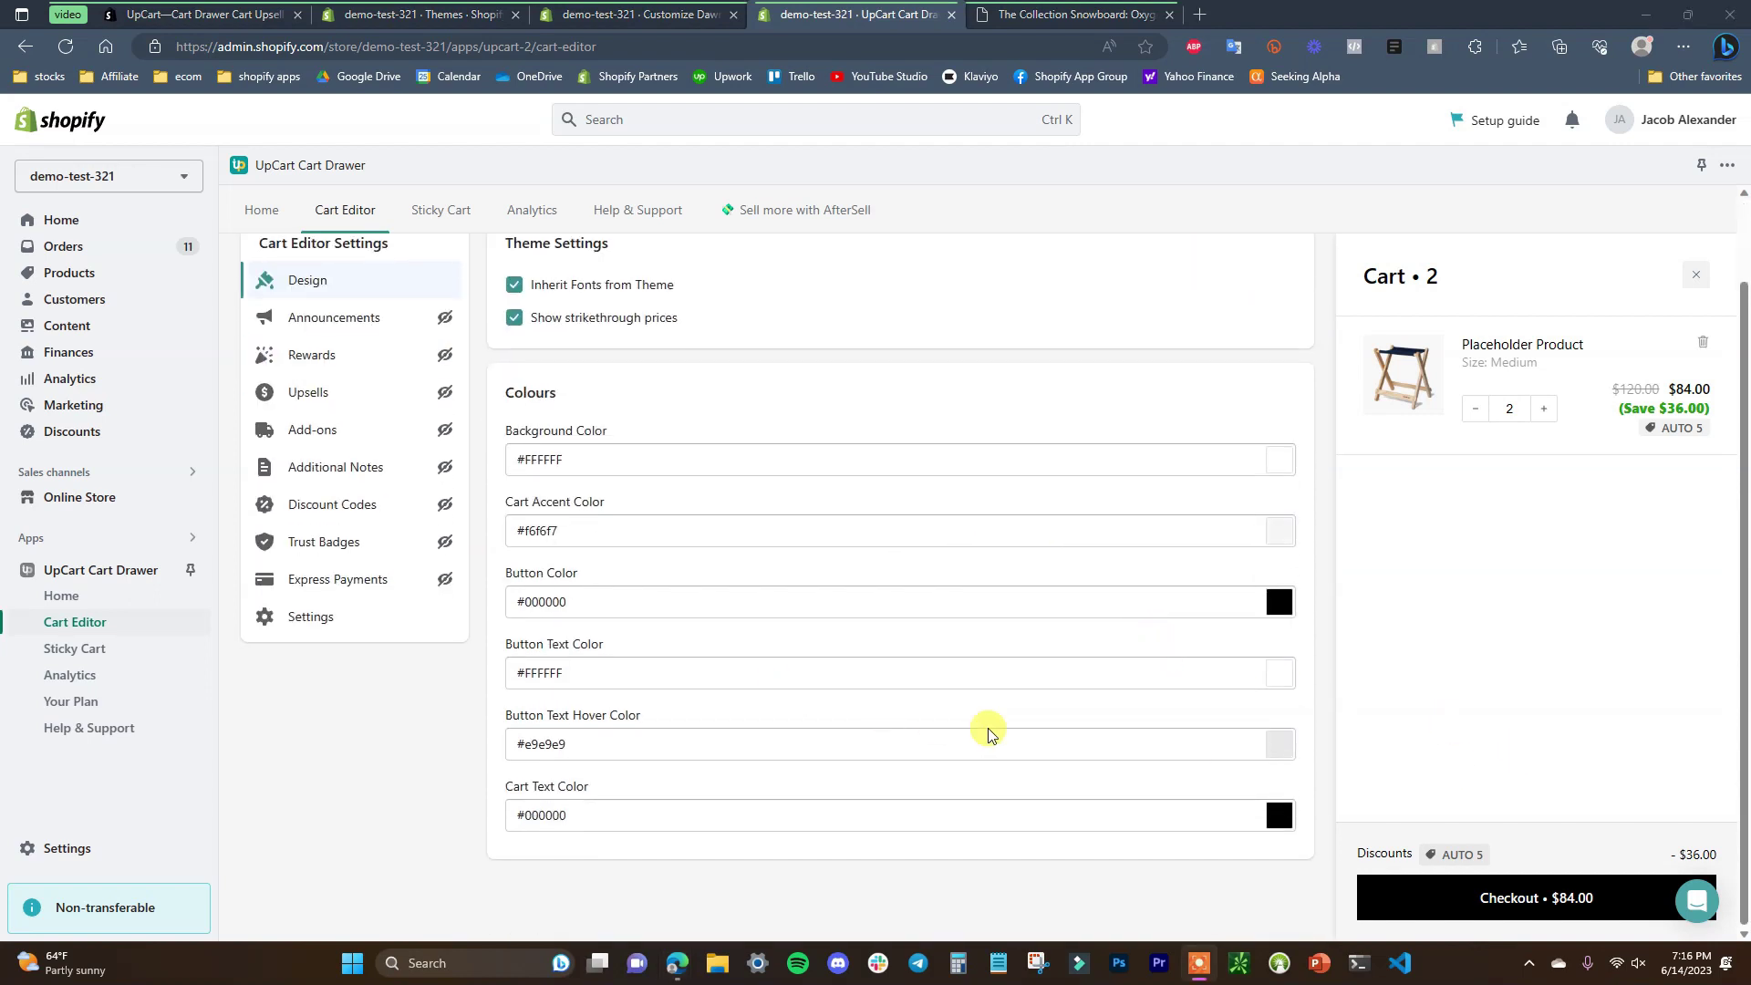
- Open the Announcements settings in the Cart Editor and enable the announcement, toggling it off and on to preview it
{"action": "scroll", "coordinate": [955, 736], "scroll_direction": "up", "scroll_amount": 2}
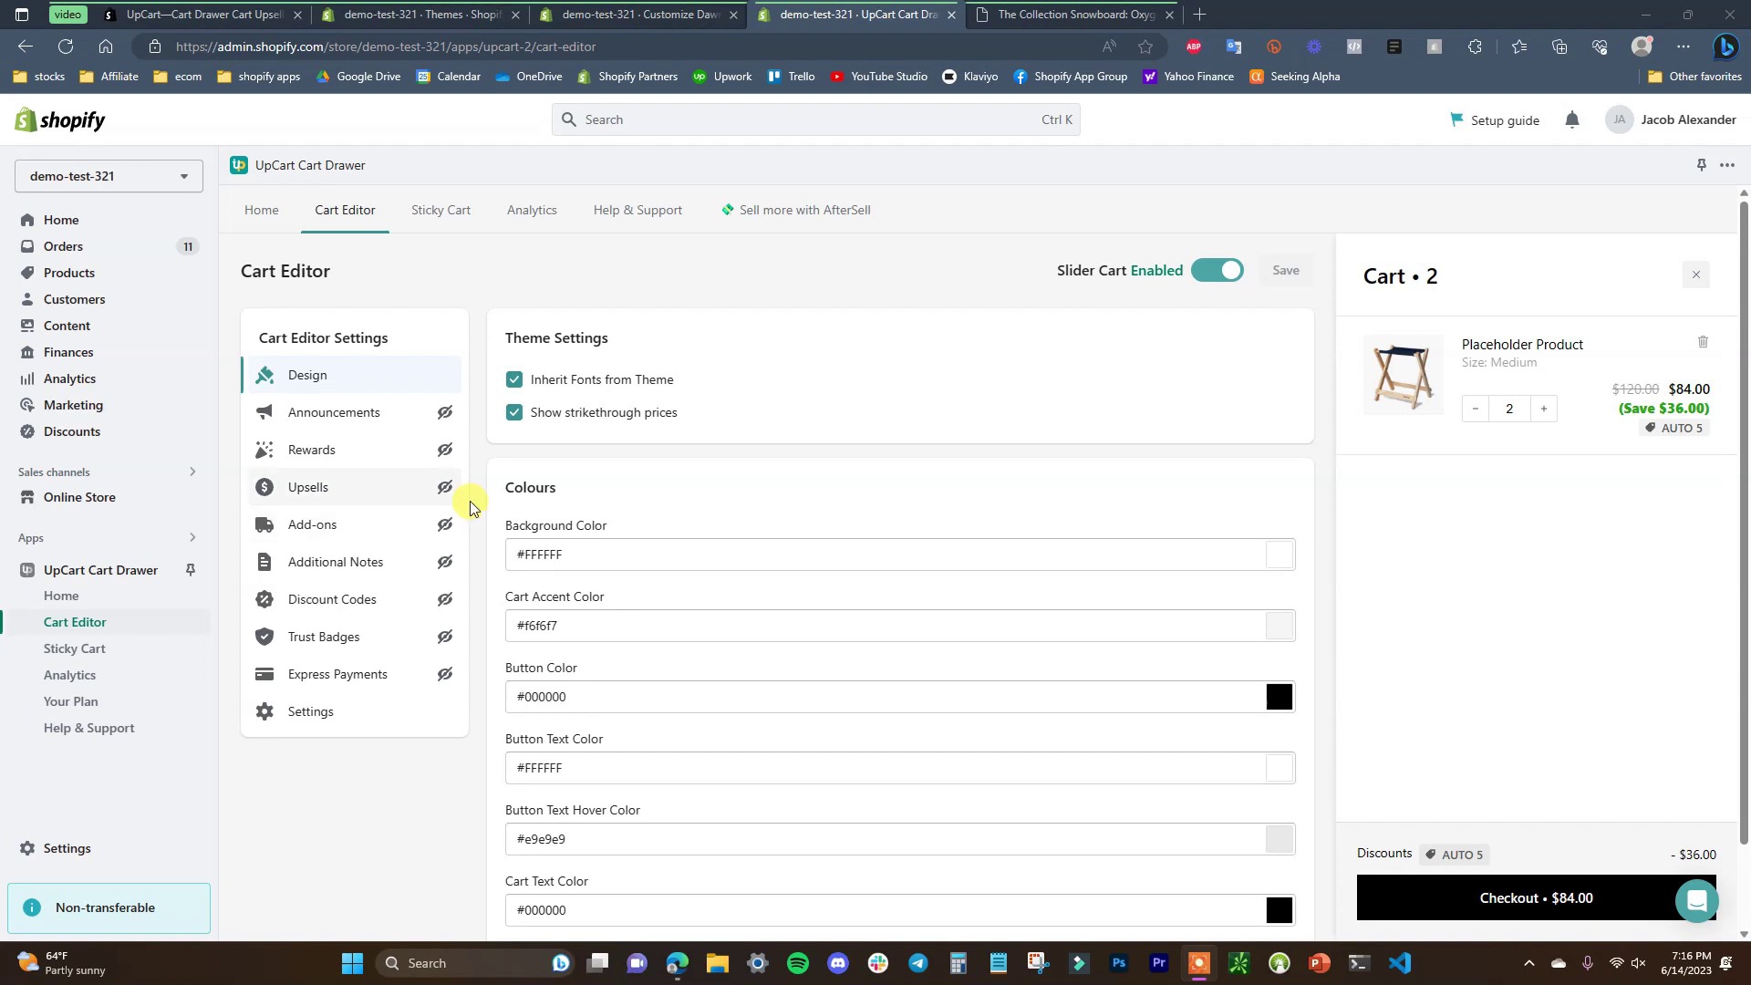
{"action": "left_click", "coordinate": [354, 410]}
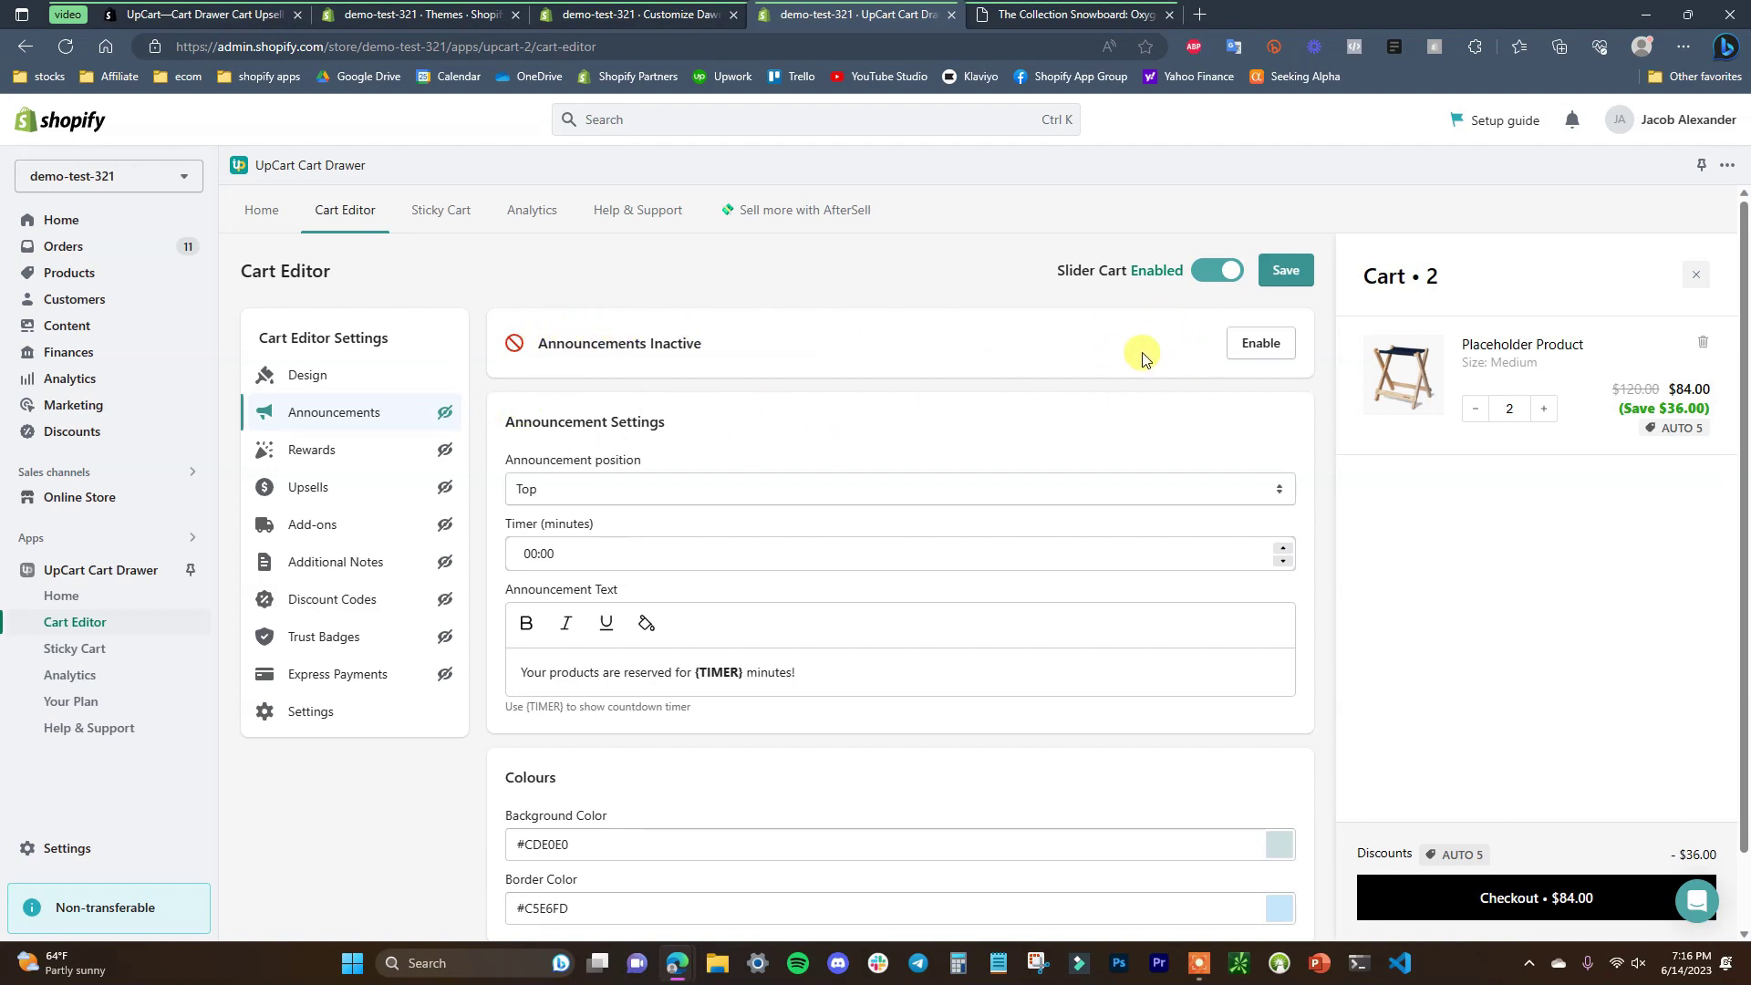
{"action": "left_click", "coordinate": [1263, 347]}
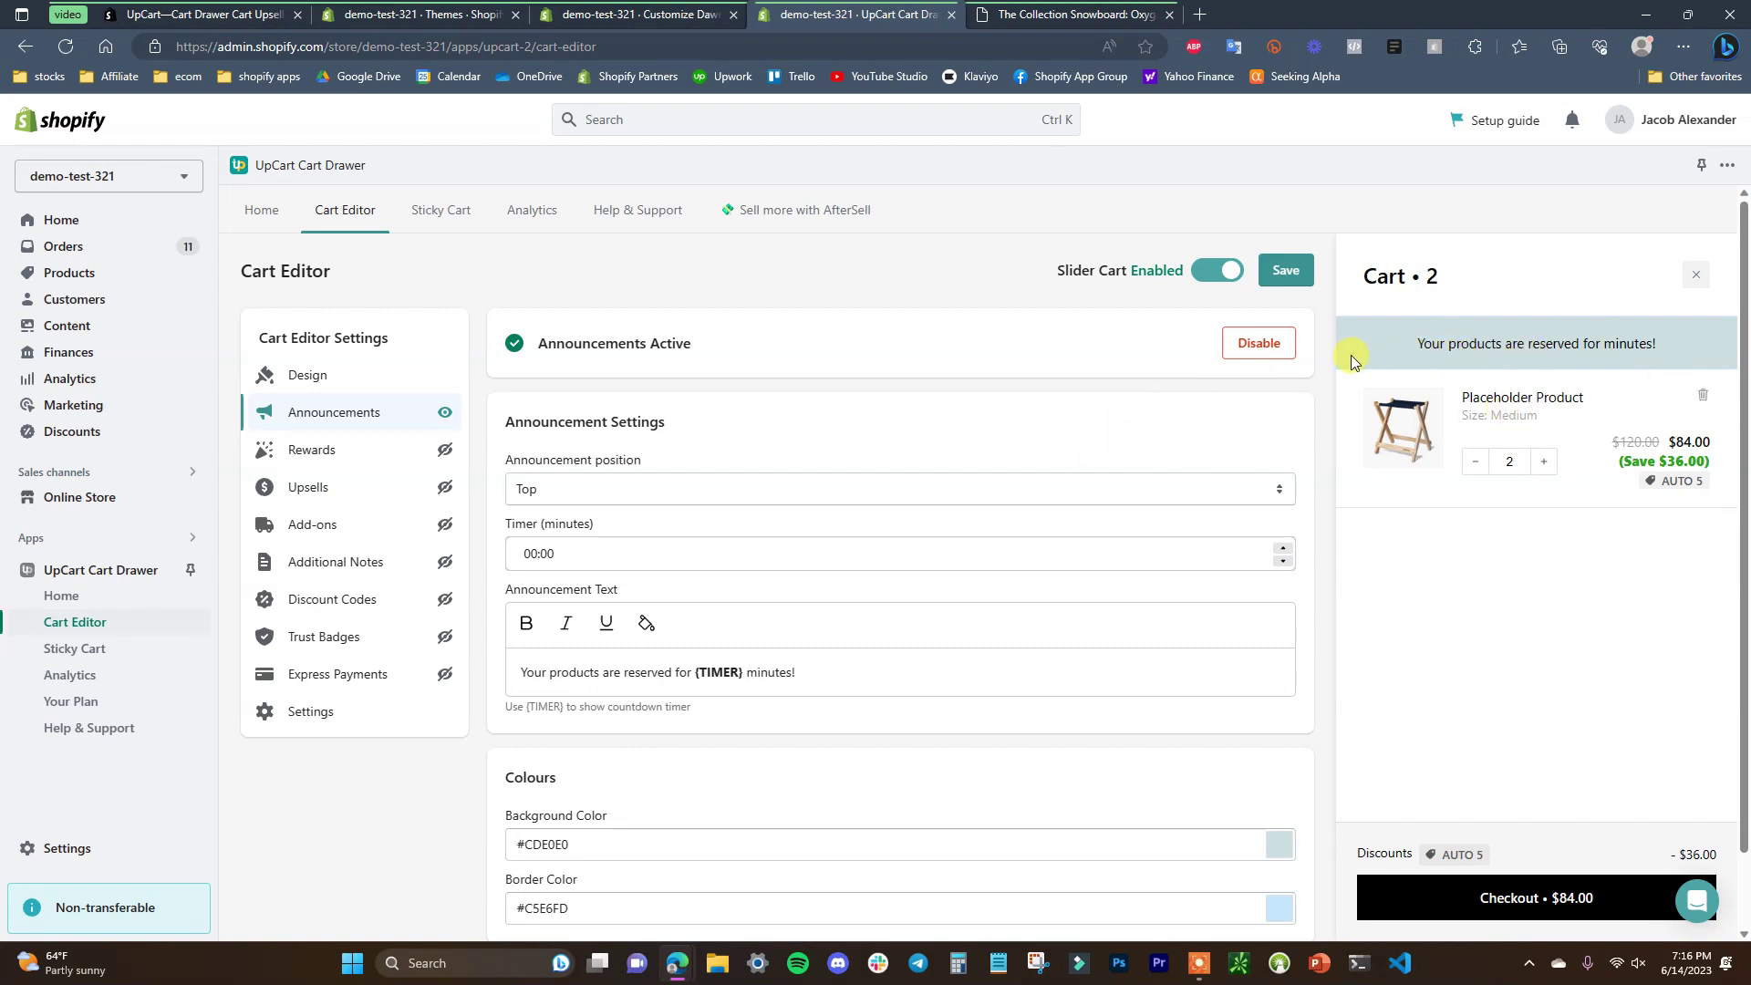
{"action": "left_click", "coordinate": [1255, 352]}
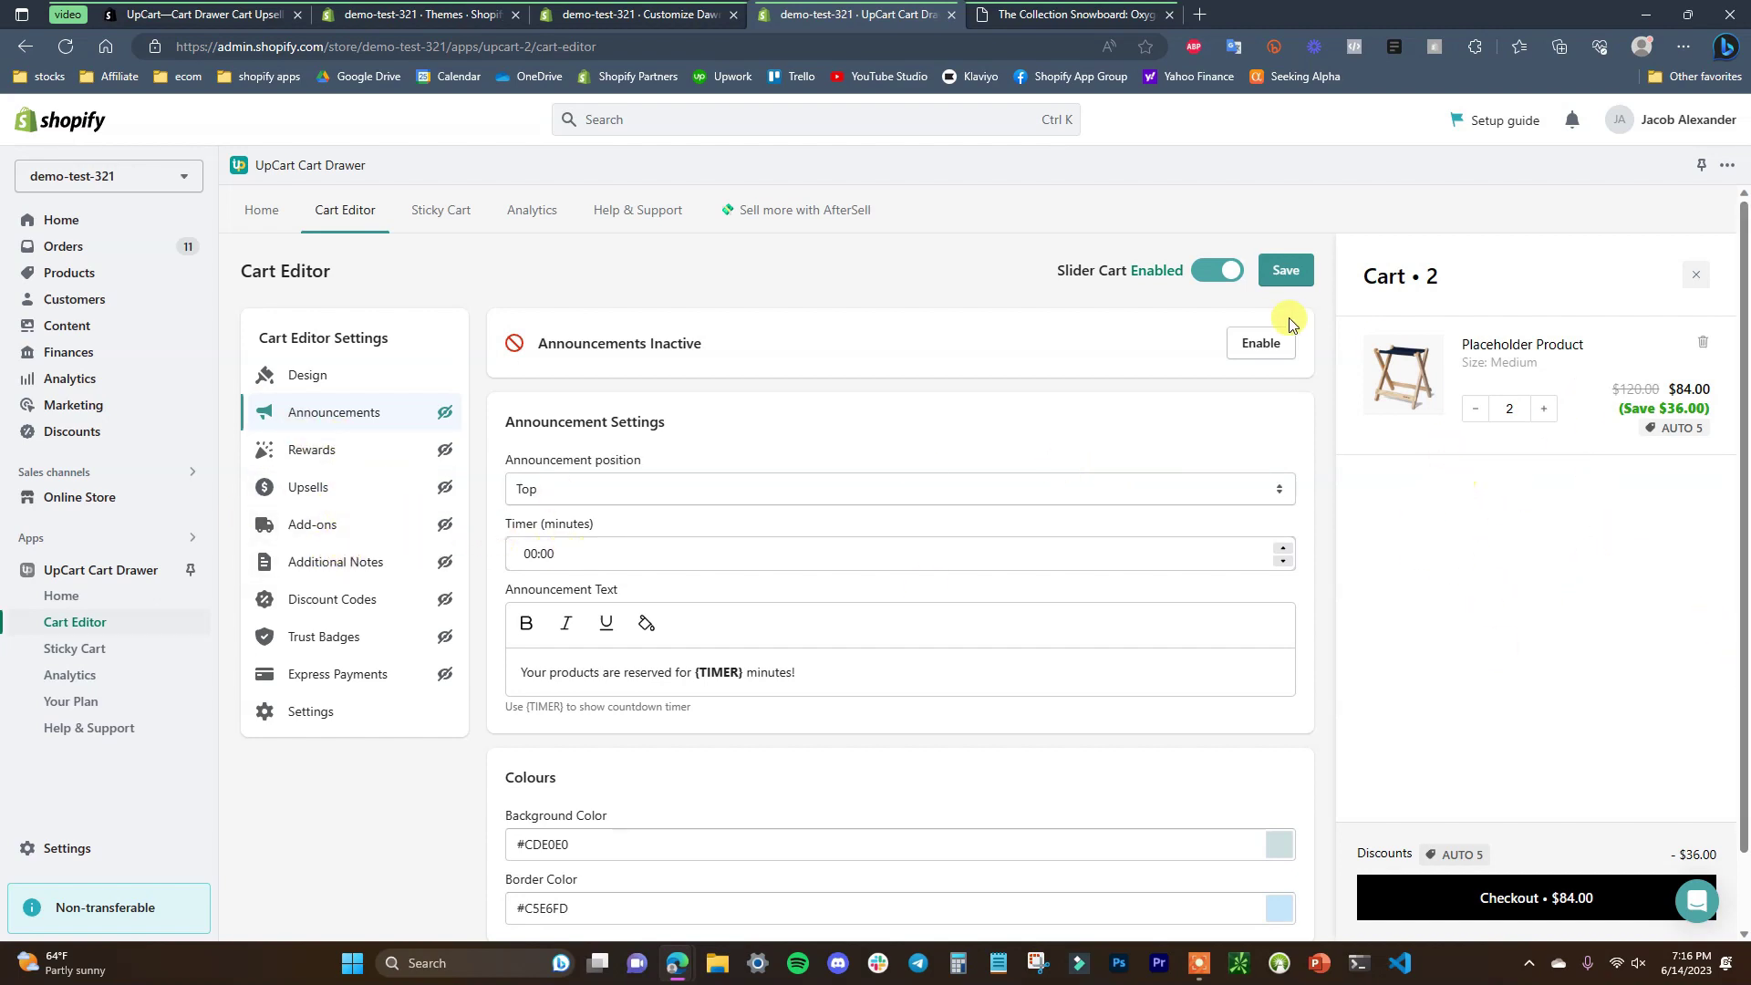
{"action": "left_click", "coordinate": [1264, 347]}
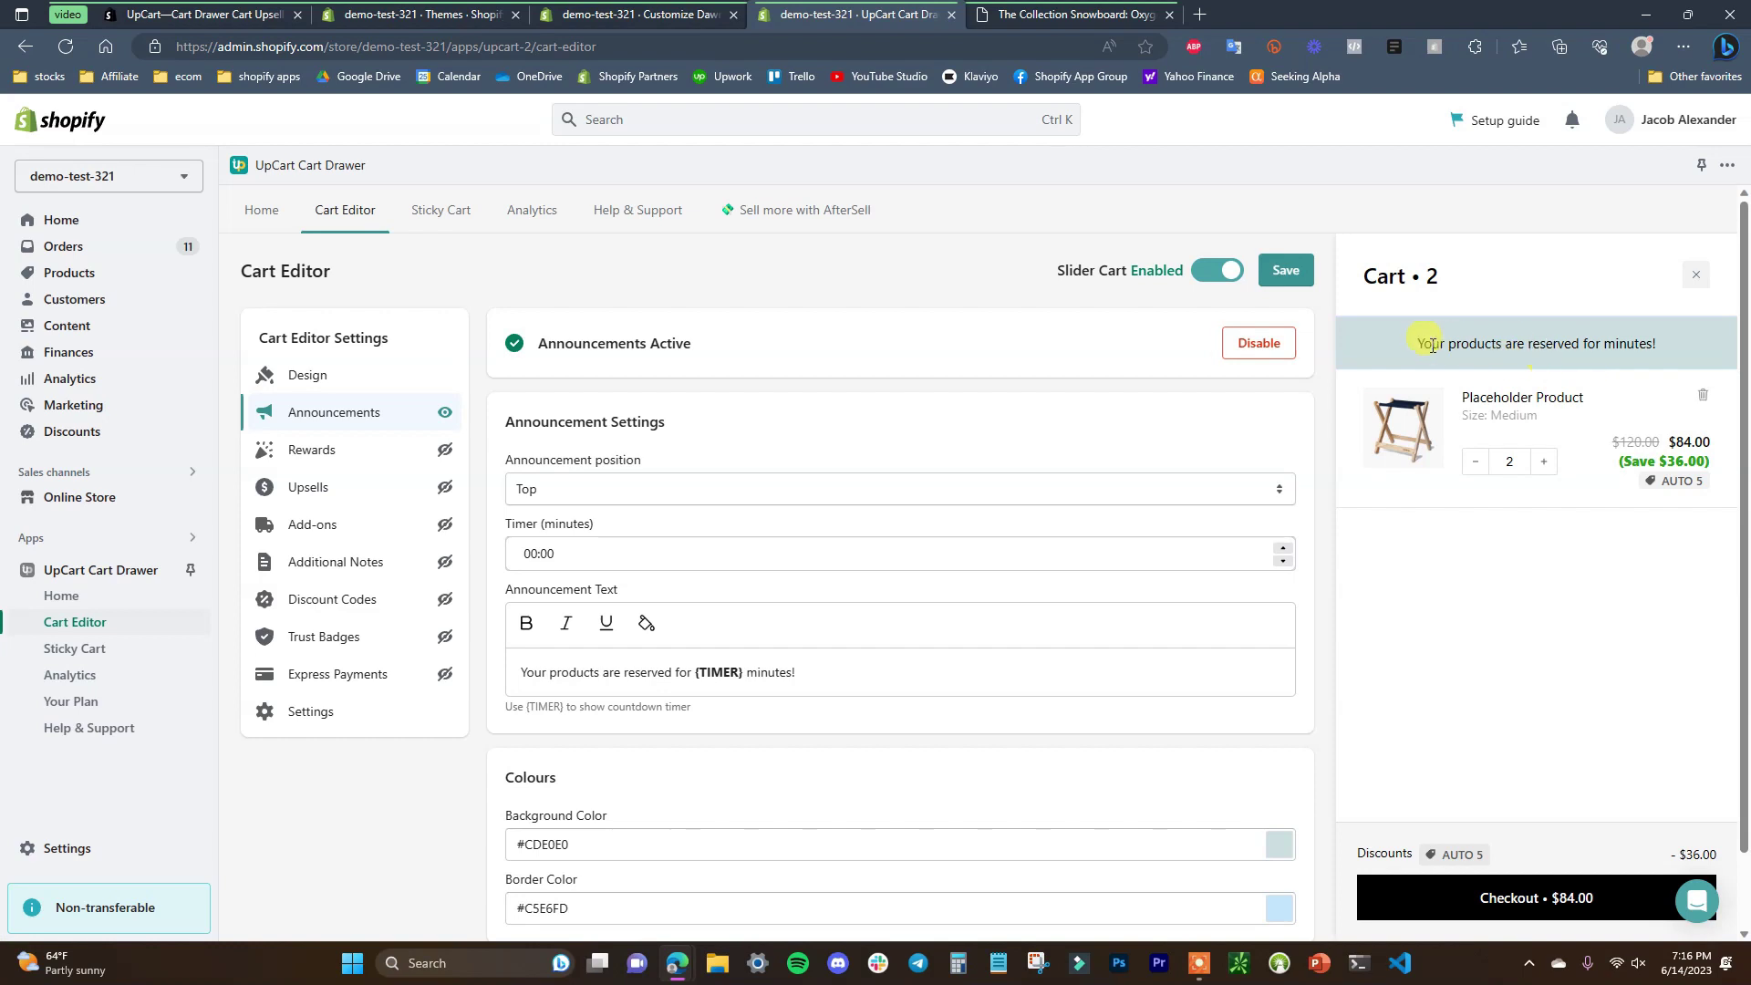
{"action": "scroll", "coordinate": [639, 461], "scroll_direction": "down", "scroll_amount": 1}
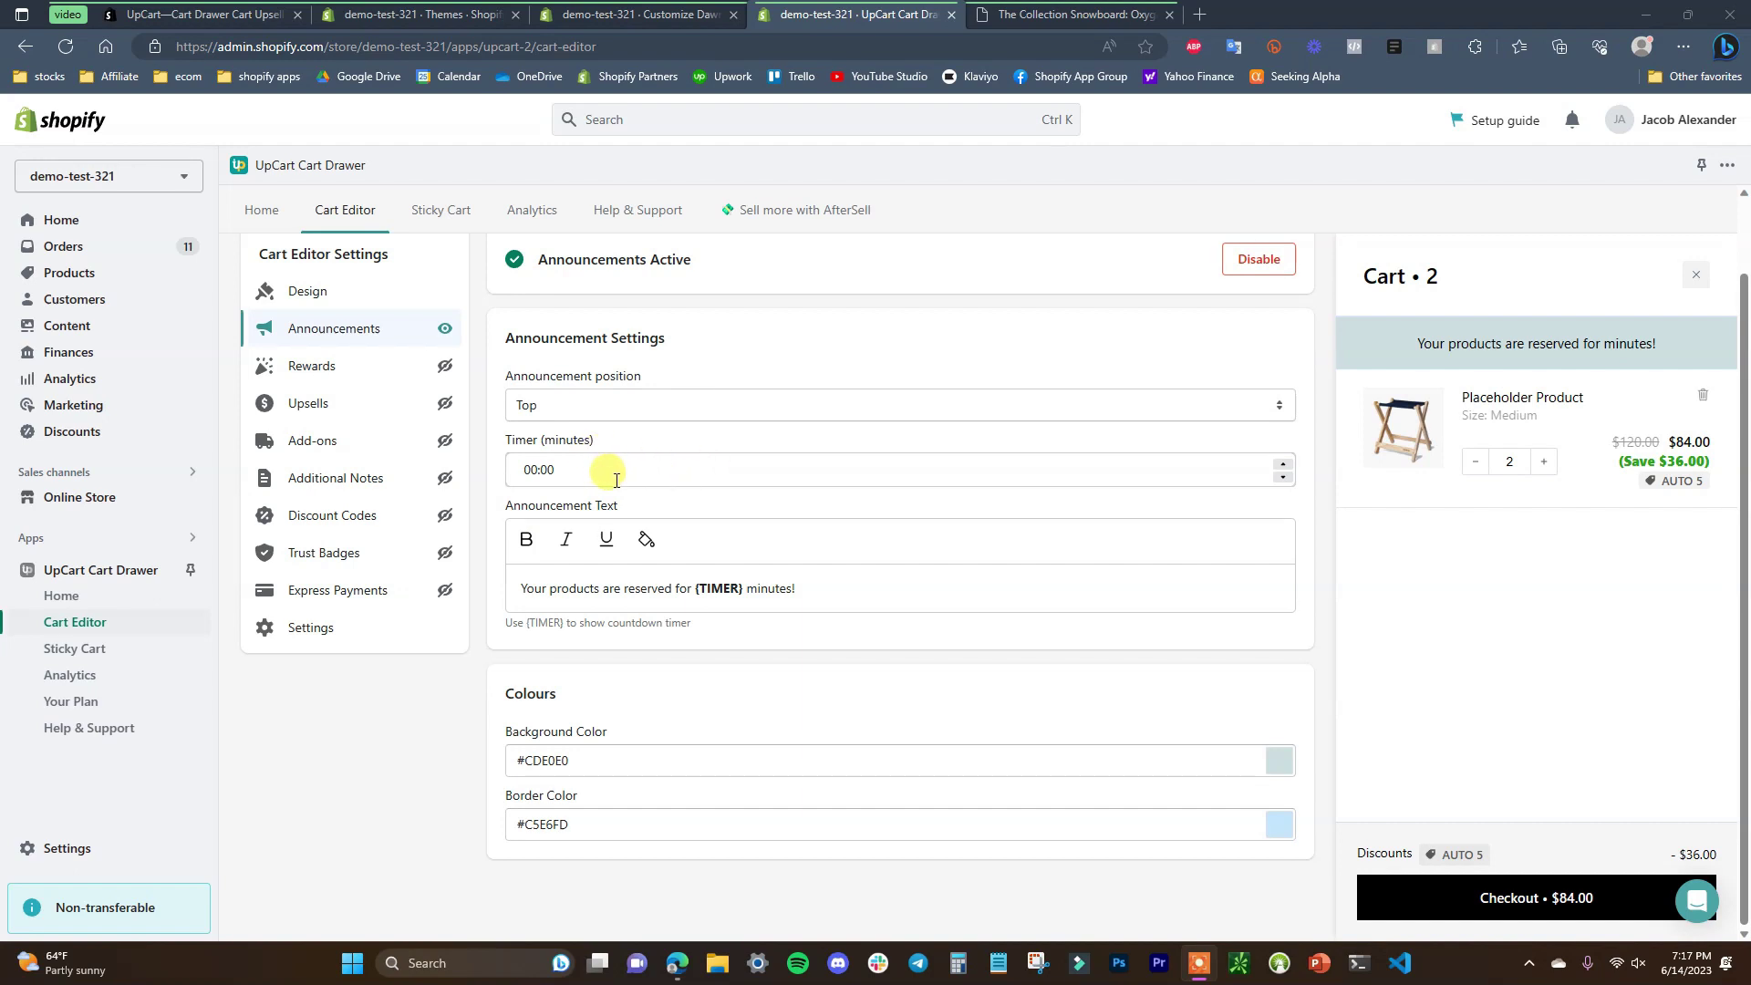
- Set the announcement timer to 02:00 minutes and preview the announcement at the Bottom position before returning it to Top
{"action": "left_click", "coordinate": [1284, 464]}
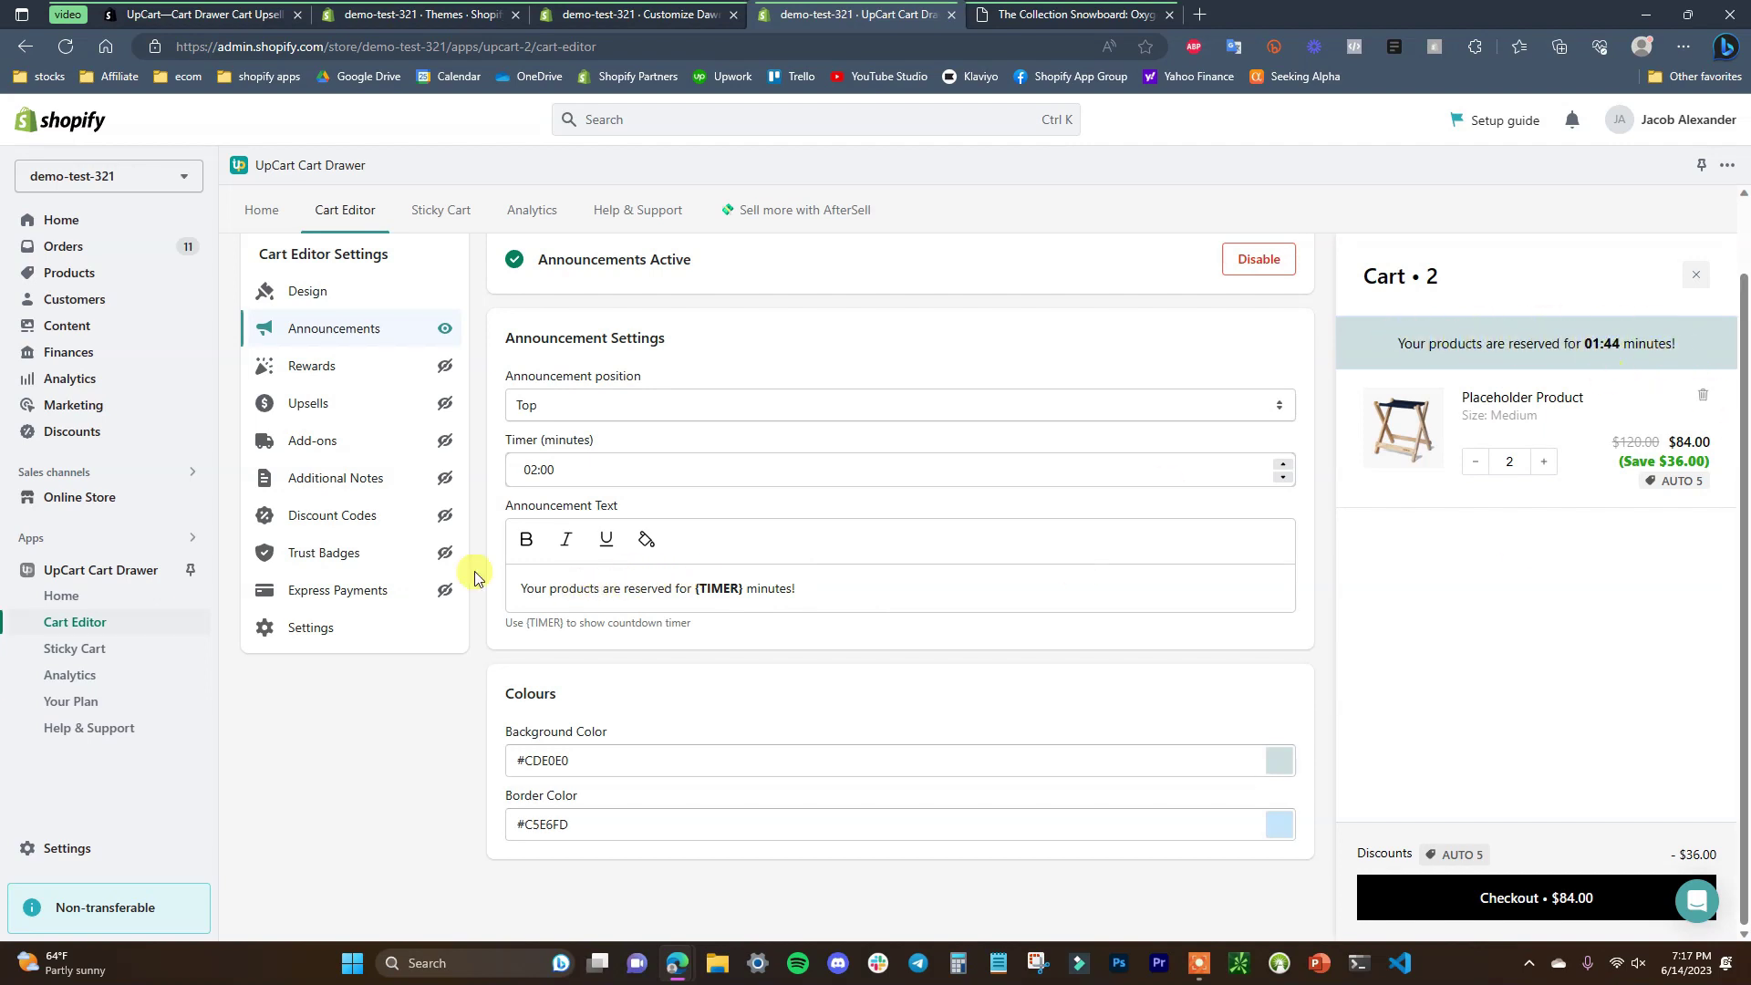
{"action": "left_click", "coordinate": [1255, 405]}
{"action": "left_click", "coordinate": [810, 456]}
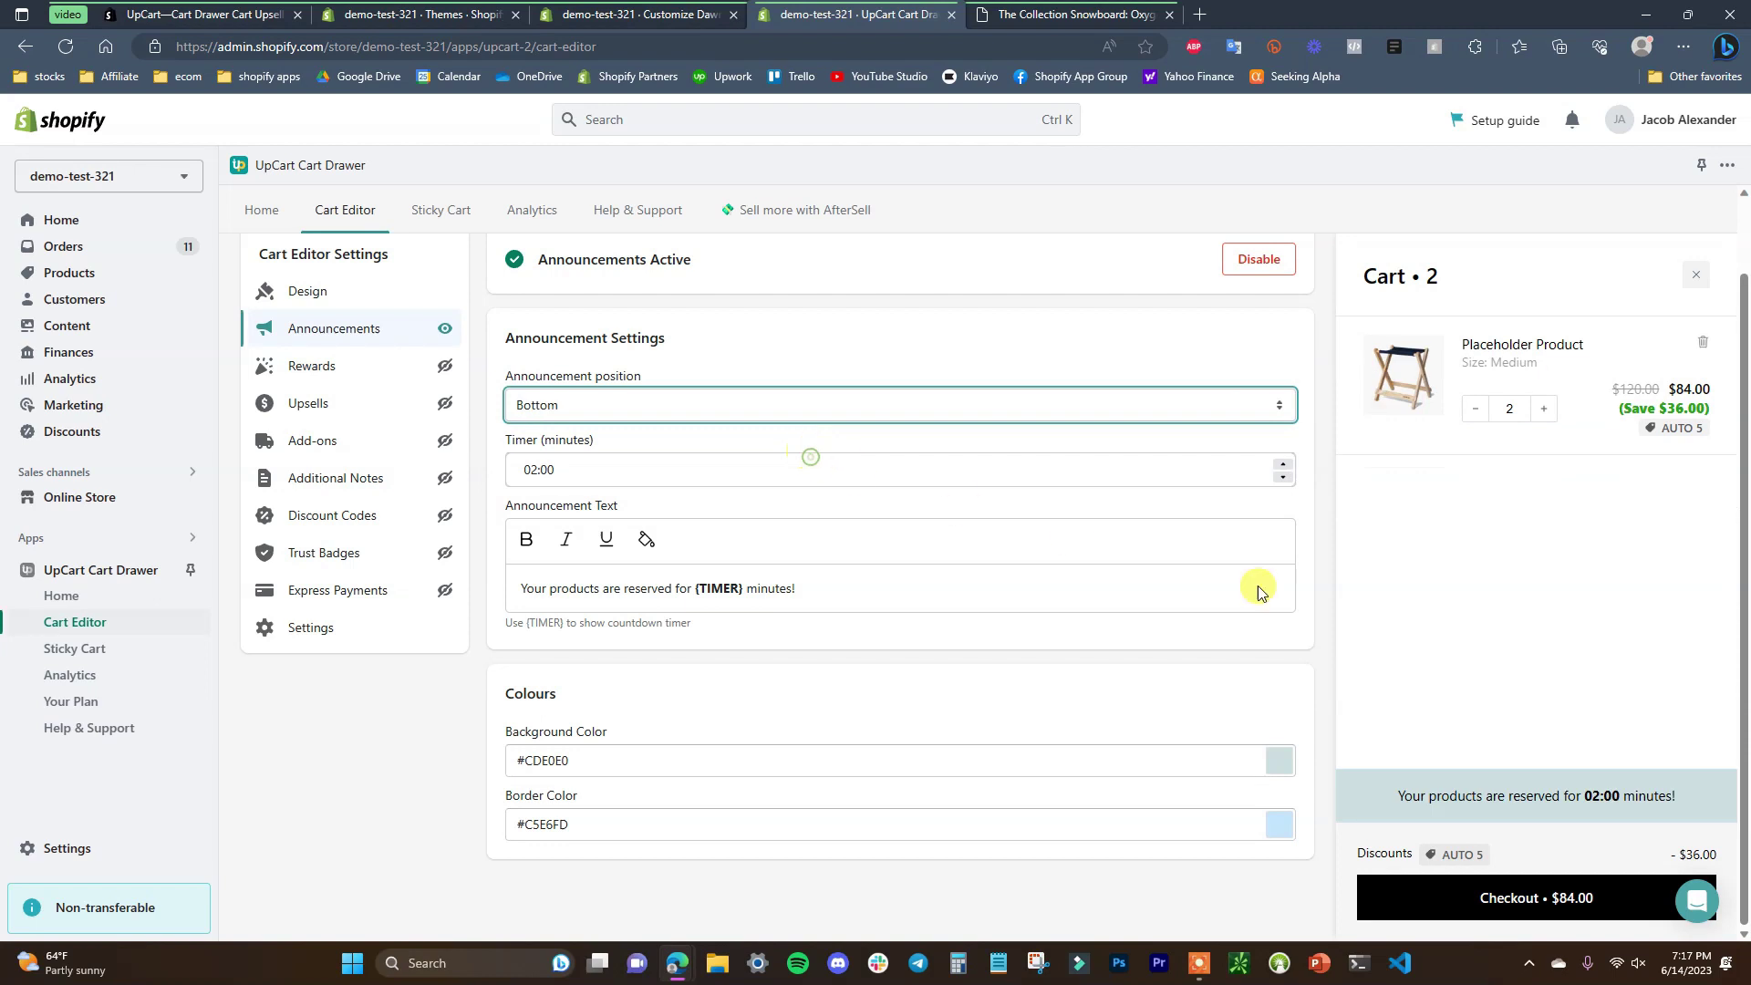
{"action": "left_click", "coordinate": [1046, 405]}
{"action": "left_click", "coordinate": [828, 435]}
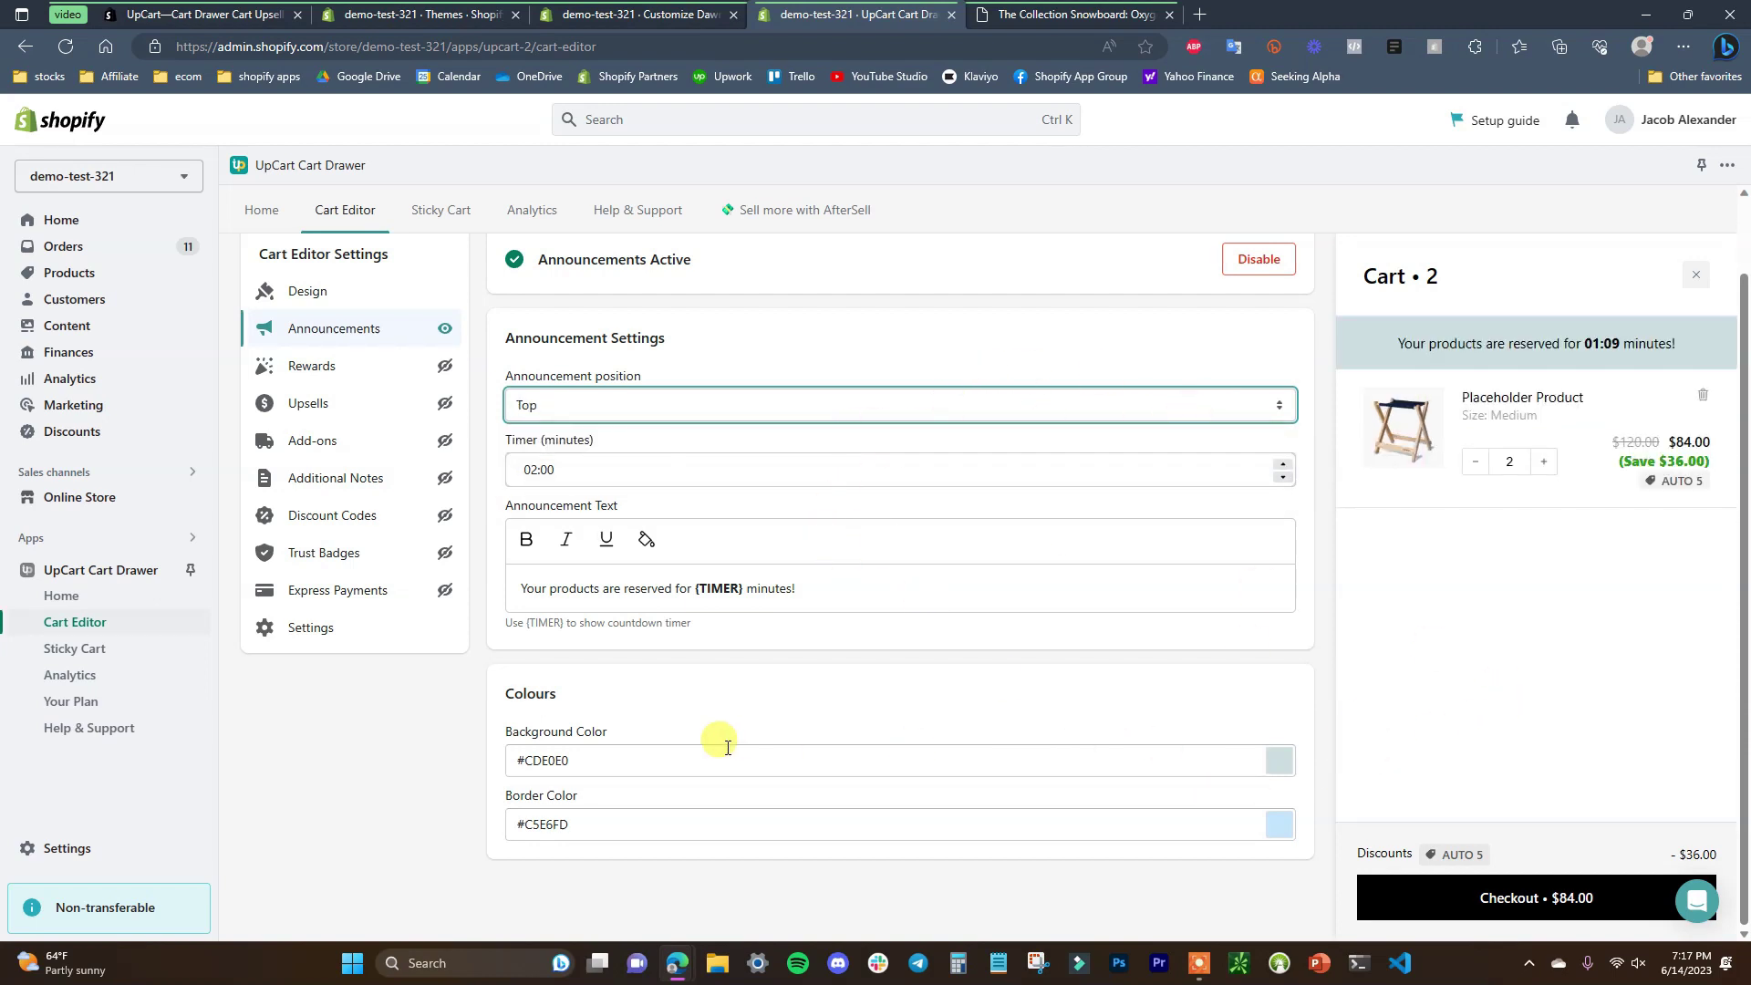
- Change the announcement's Background Color to light red, #ff5959
{"action": "left_click", "coordinate": [1280, 761]}
{"action": "left_click_drag", "start_coordinate": [1264, 644], "coordinate": [1269, 617]}
{"action": "left_click", "coordinate": [1292, 741]}
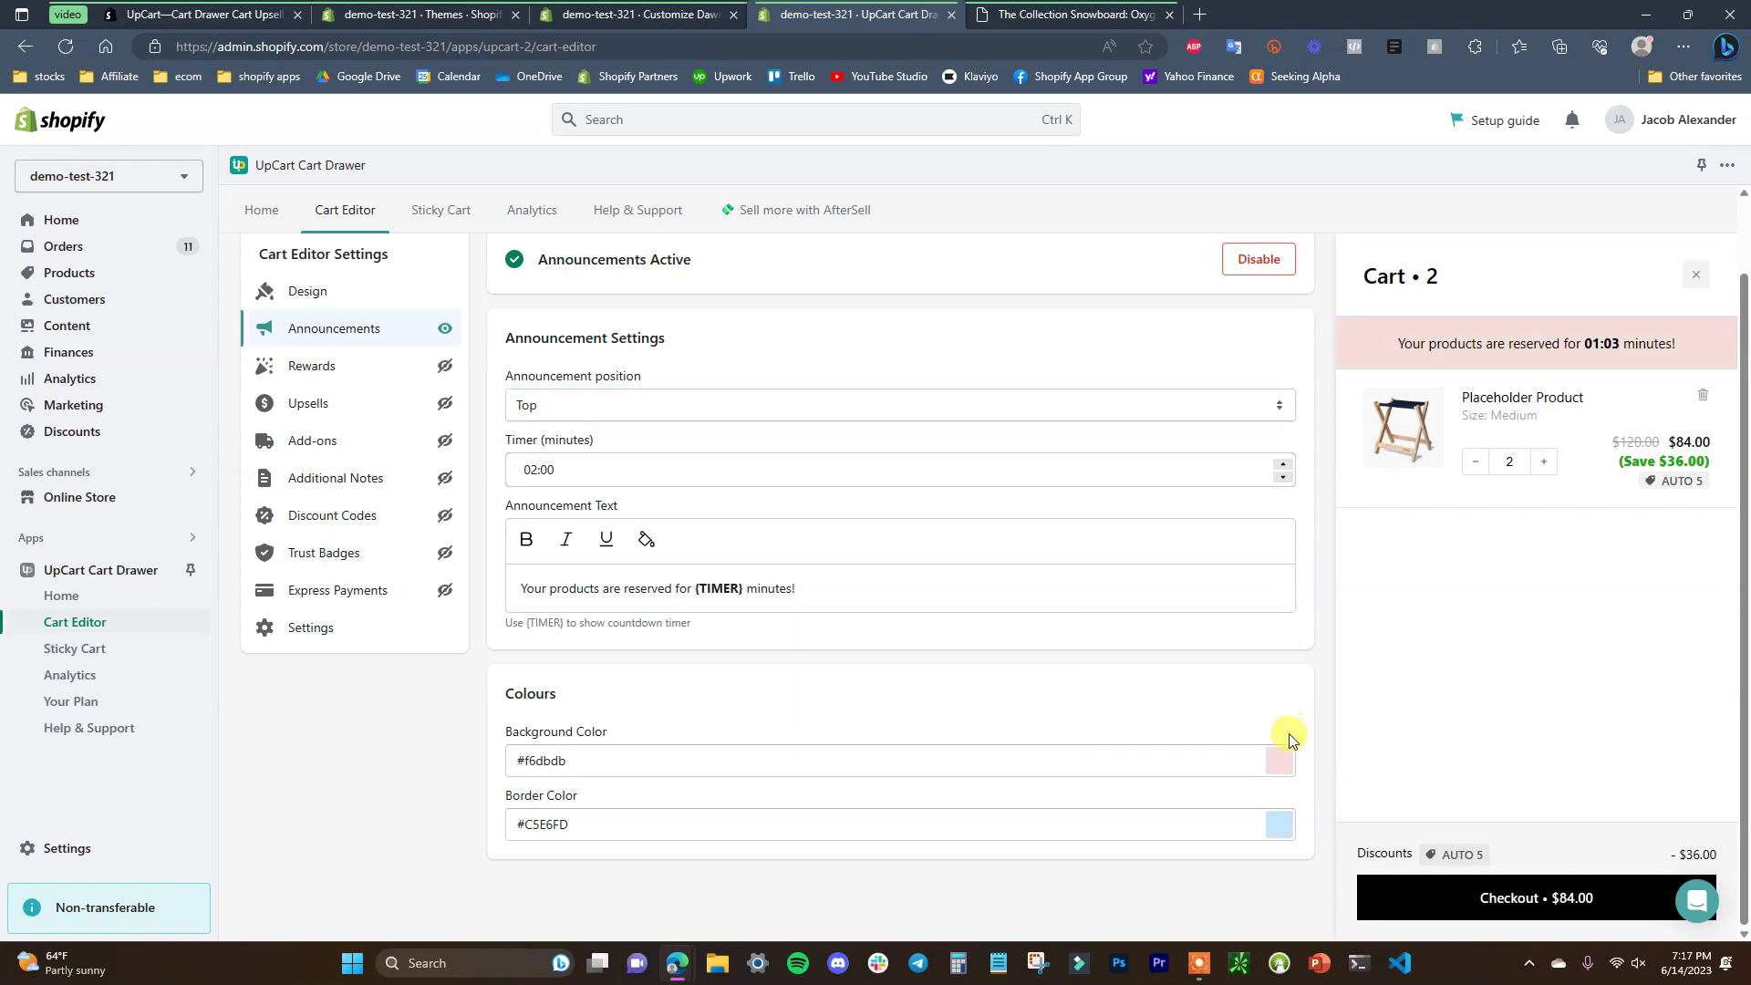
{"action": "left_click", "coordinate": [1287, 769]}
{"action": "left_click_drag", "start_coordinate": [1181, 675], "coordinate": [1204, 612]}
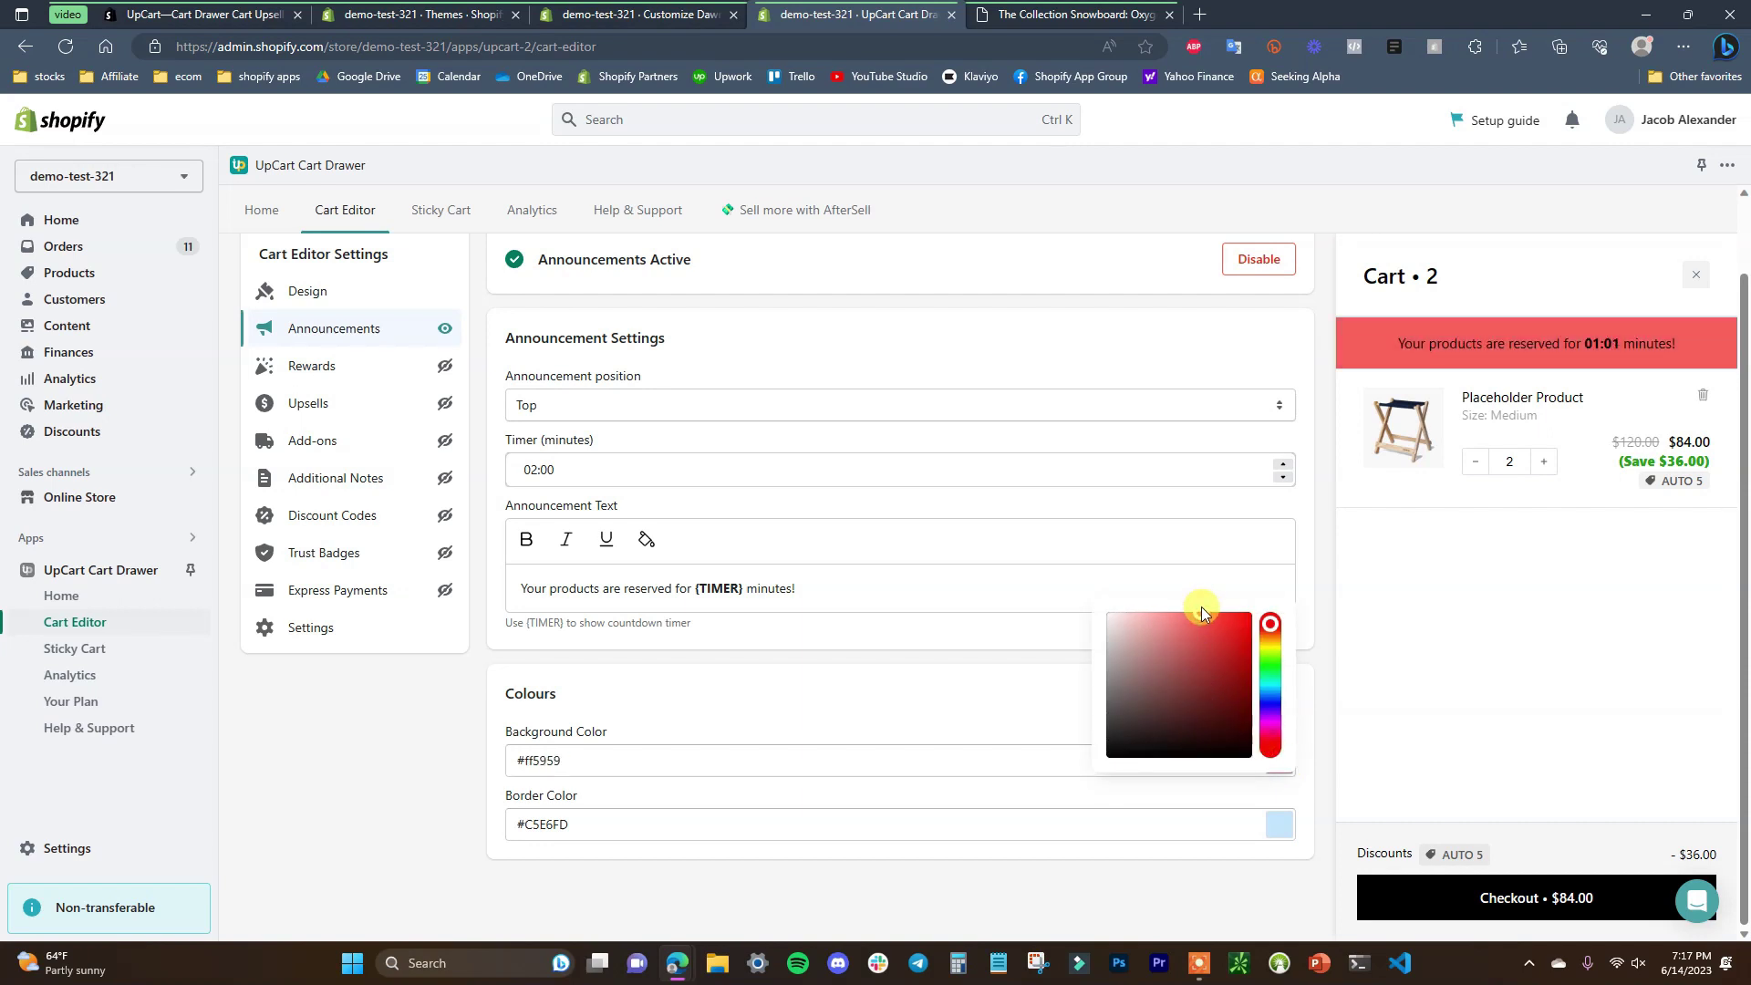
{"action": "left_click", "coordinate": [1323, 719]}
{"action": "scroll", "coordinate": [781, 733], "scroll_direction": "up", "scroll_amount": 1}
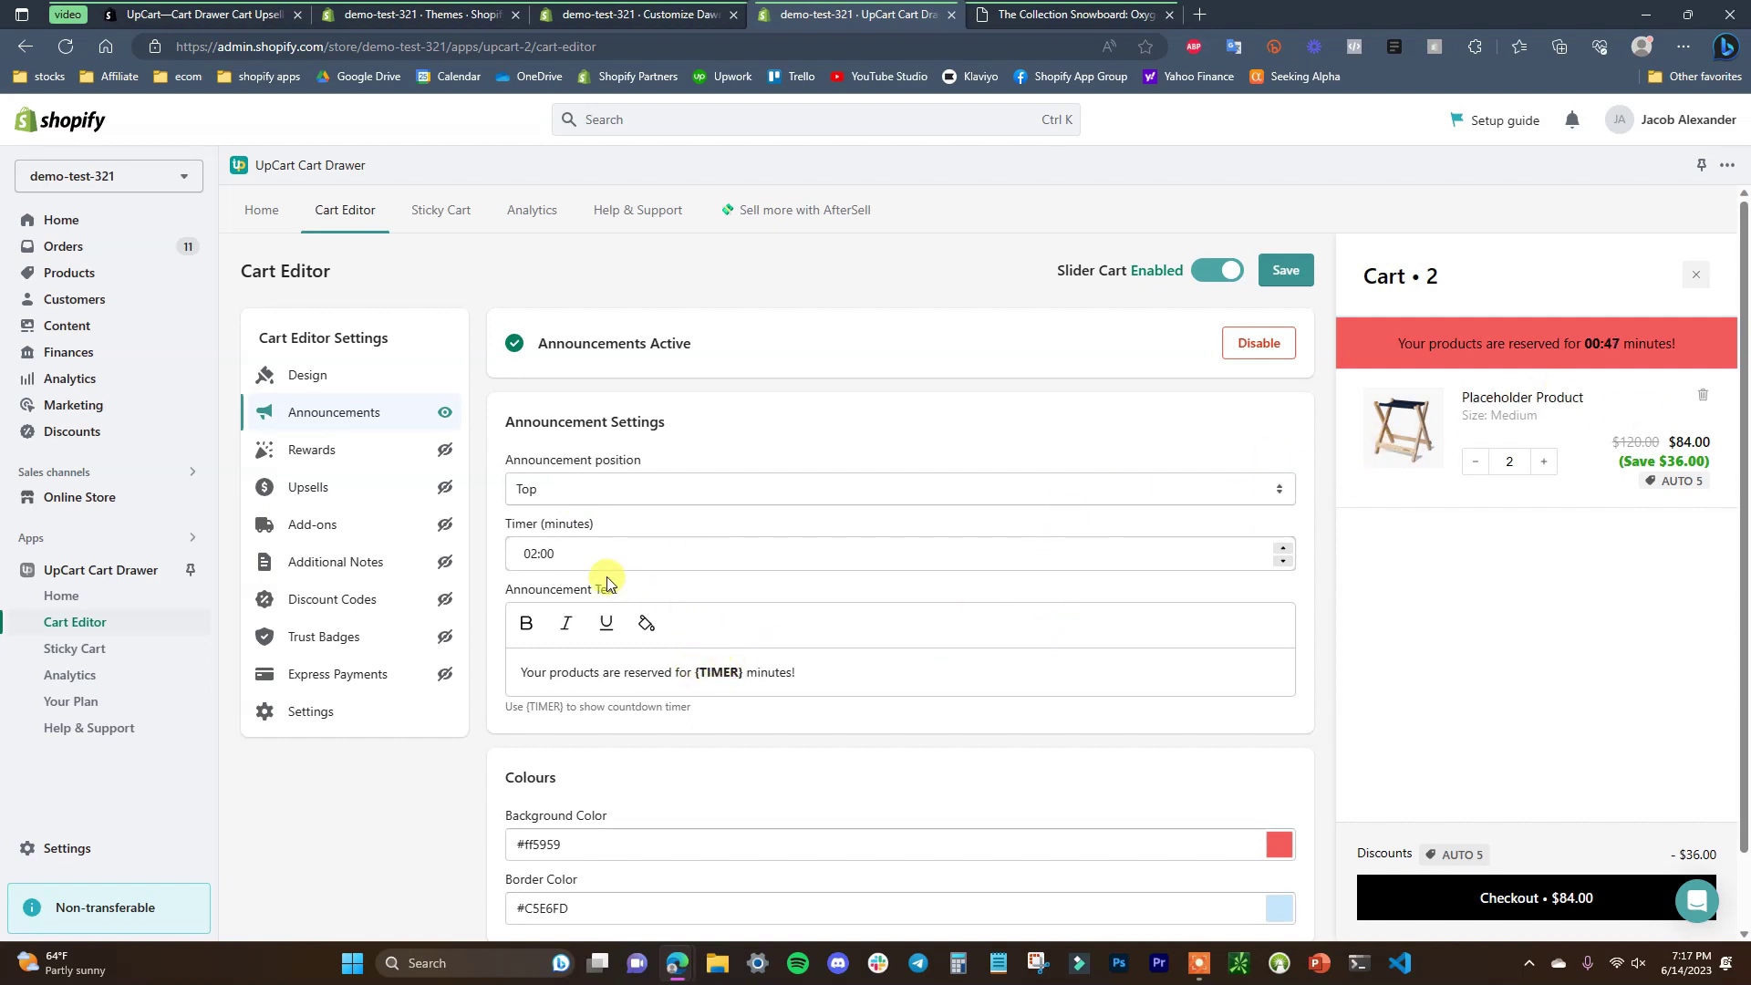
- Open the Rewards settings, enable rewards, and check the Reward Basis options while keeping Cart Total
{"action": "left_click", "coordinate": [360, 465]}
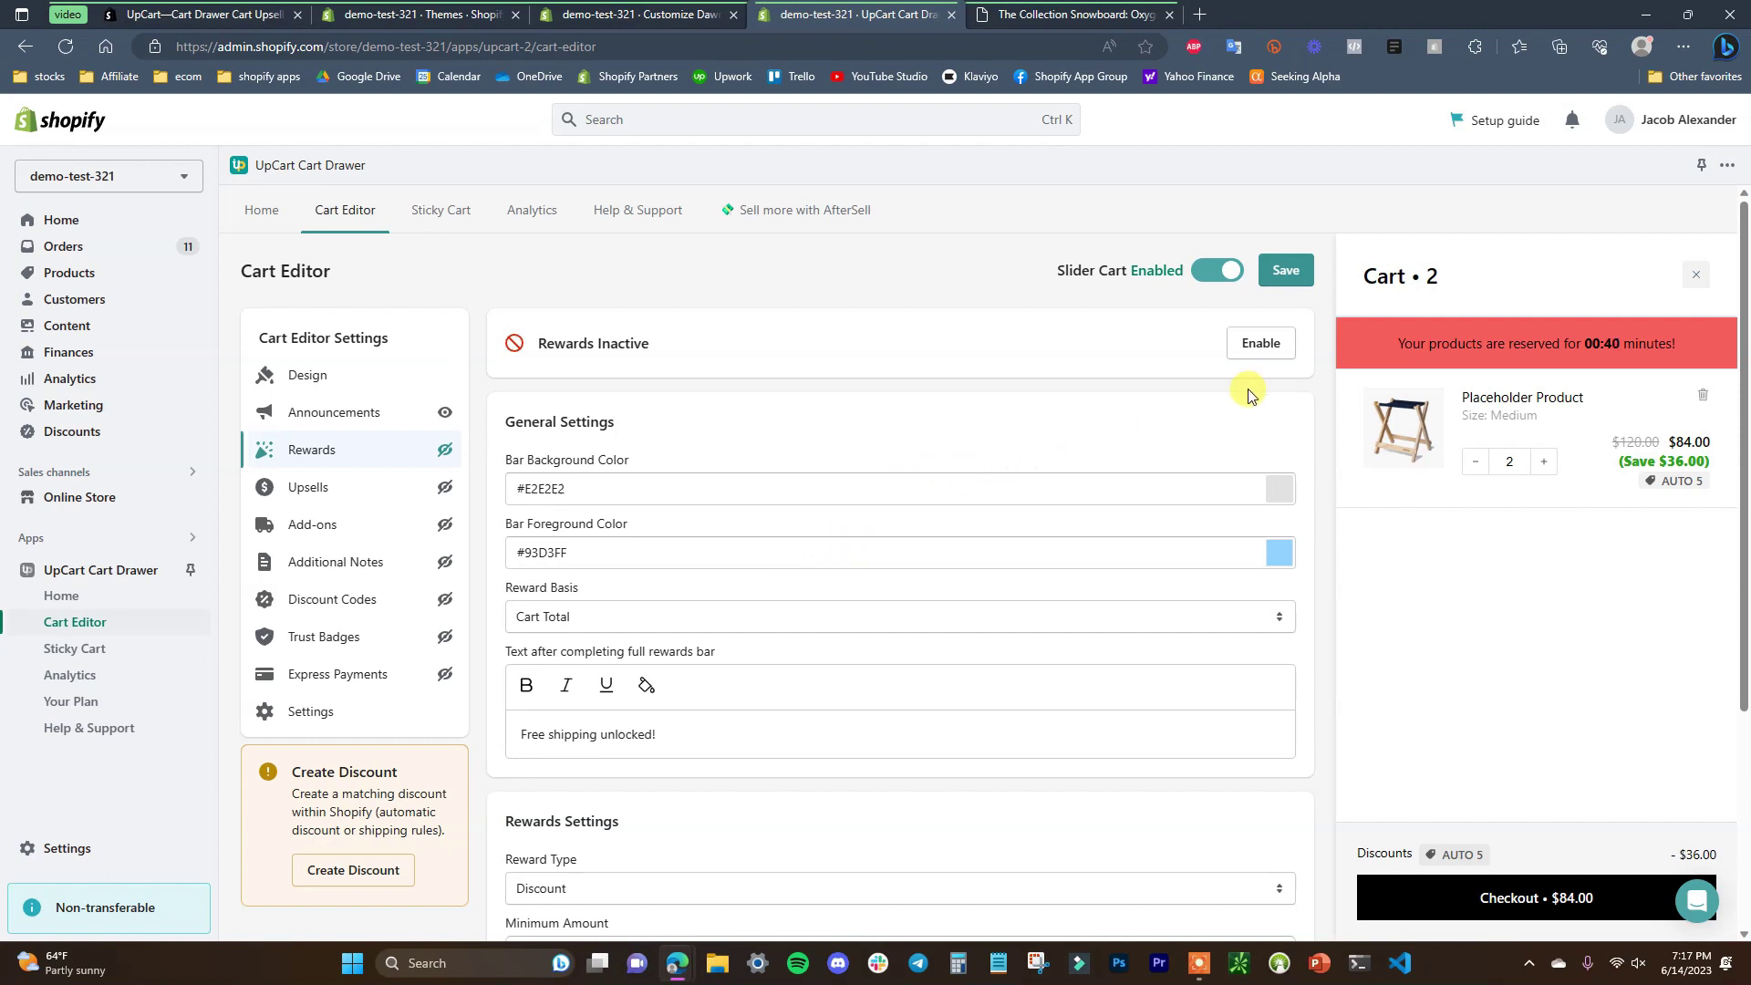
{"action": "left_click", "coordinate": [1265, 354]}
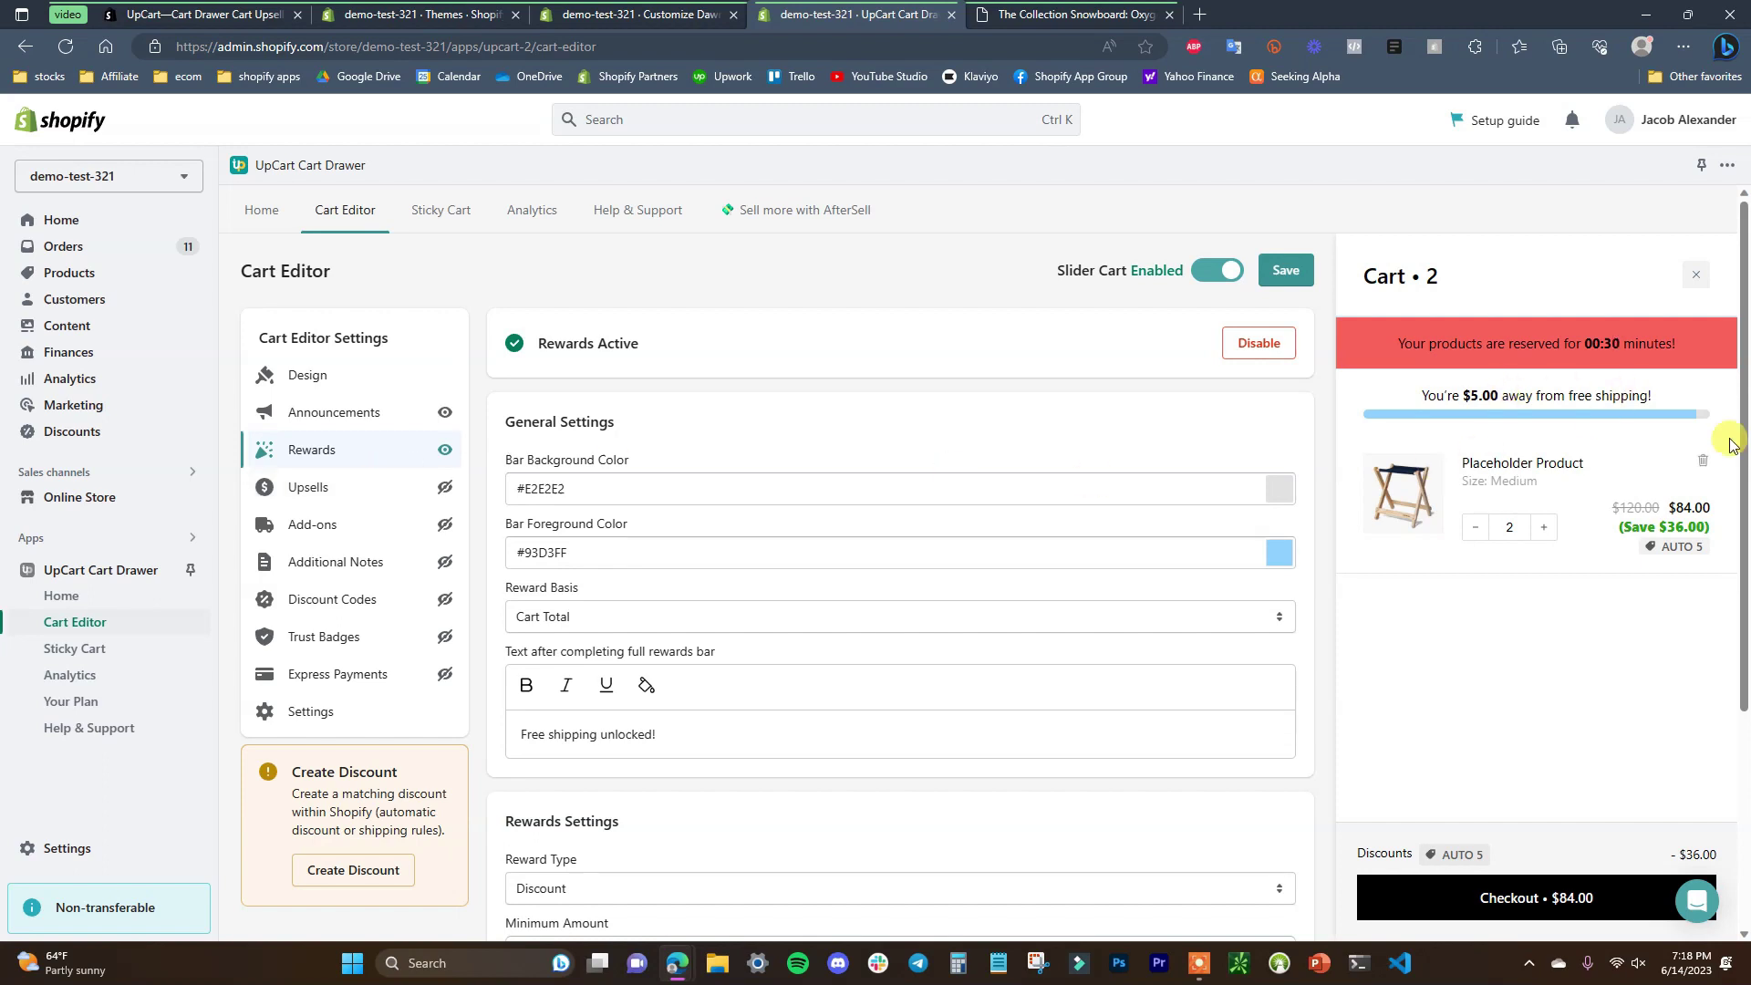
{"action": "scroll", "coordinate": [852, 499], "scroll_direction": "down", "scroll_amount": 1}
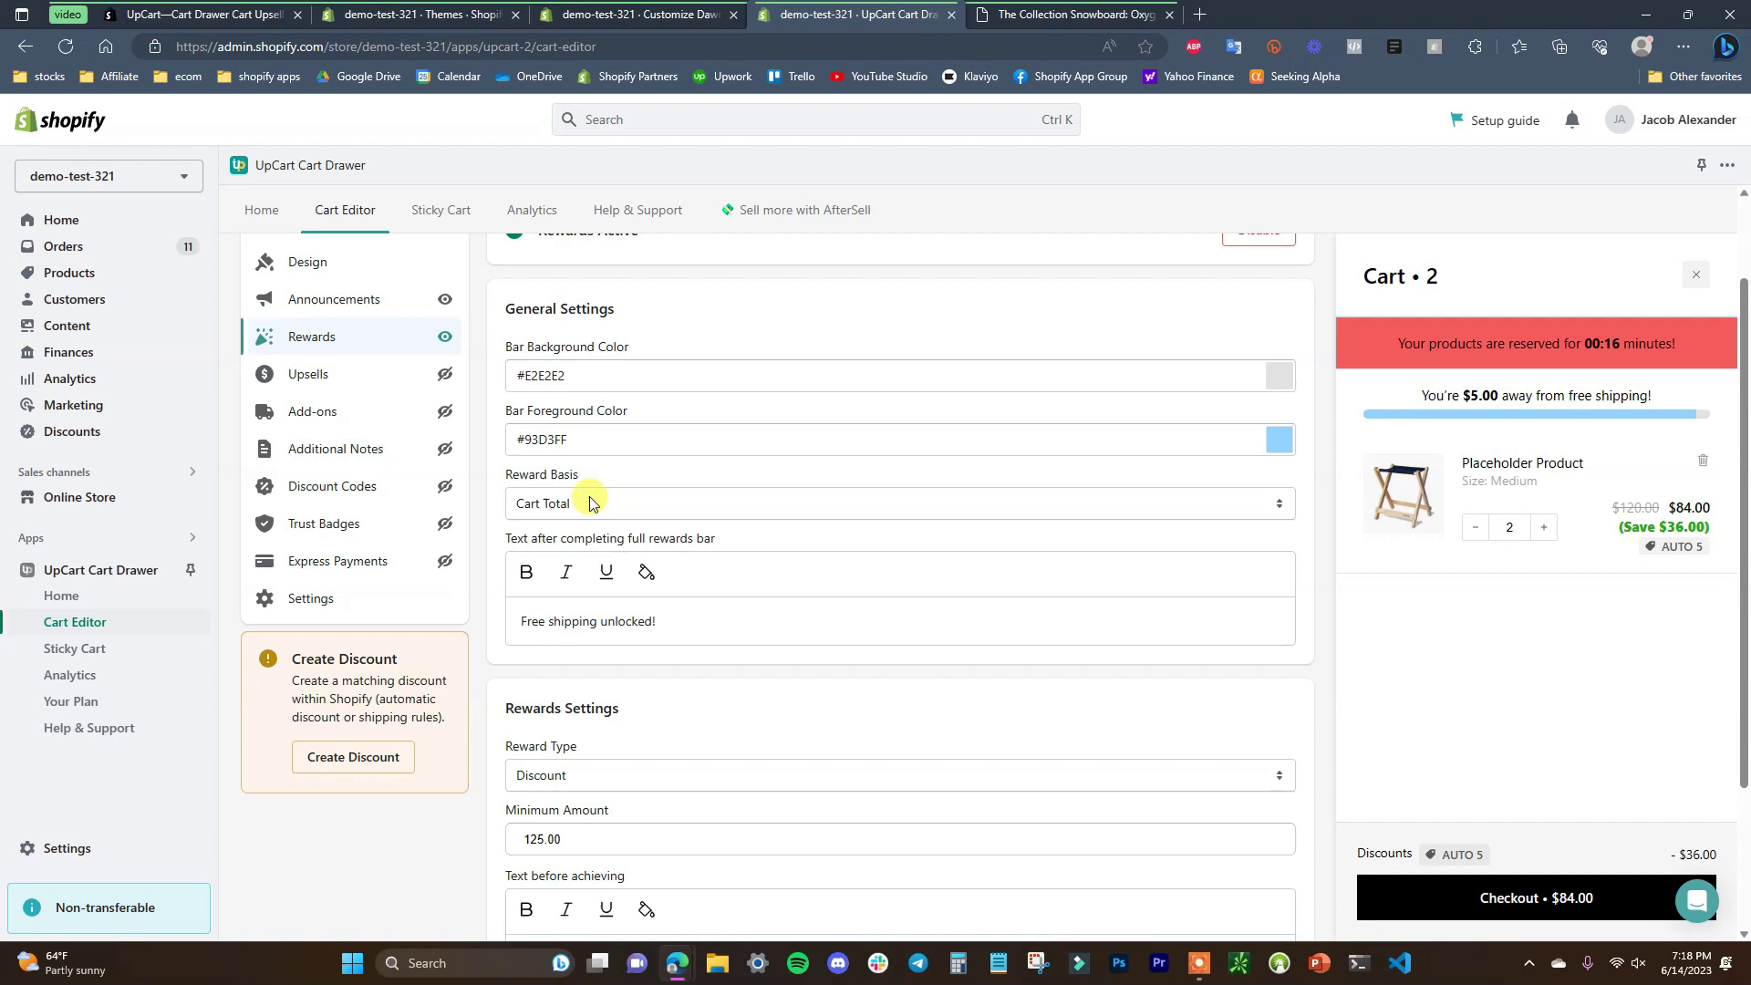
{"action": "left_click", "coordinate": [676, 503]}
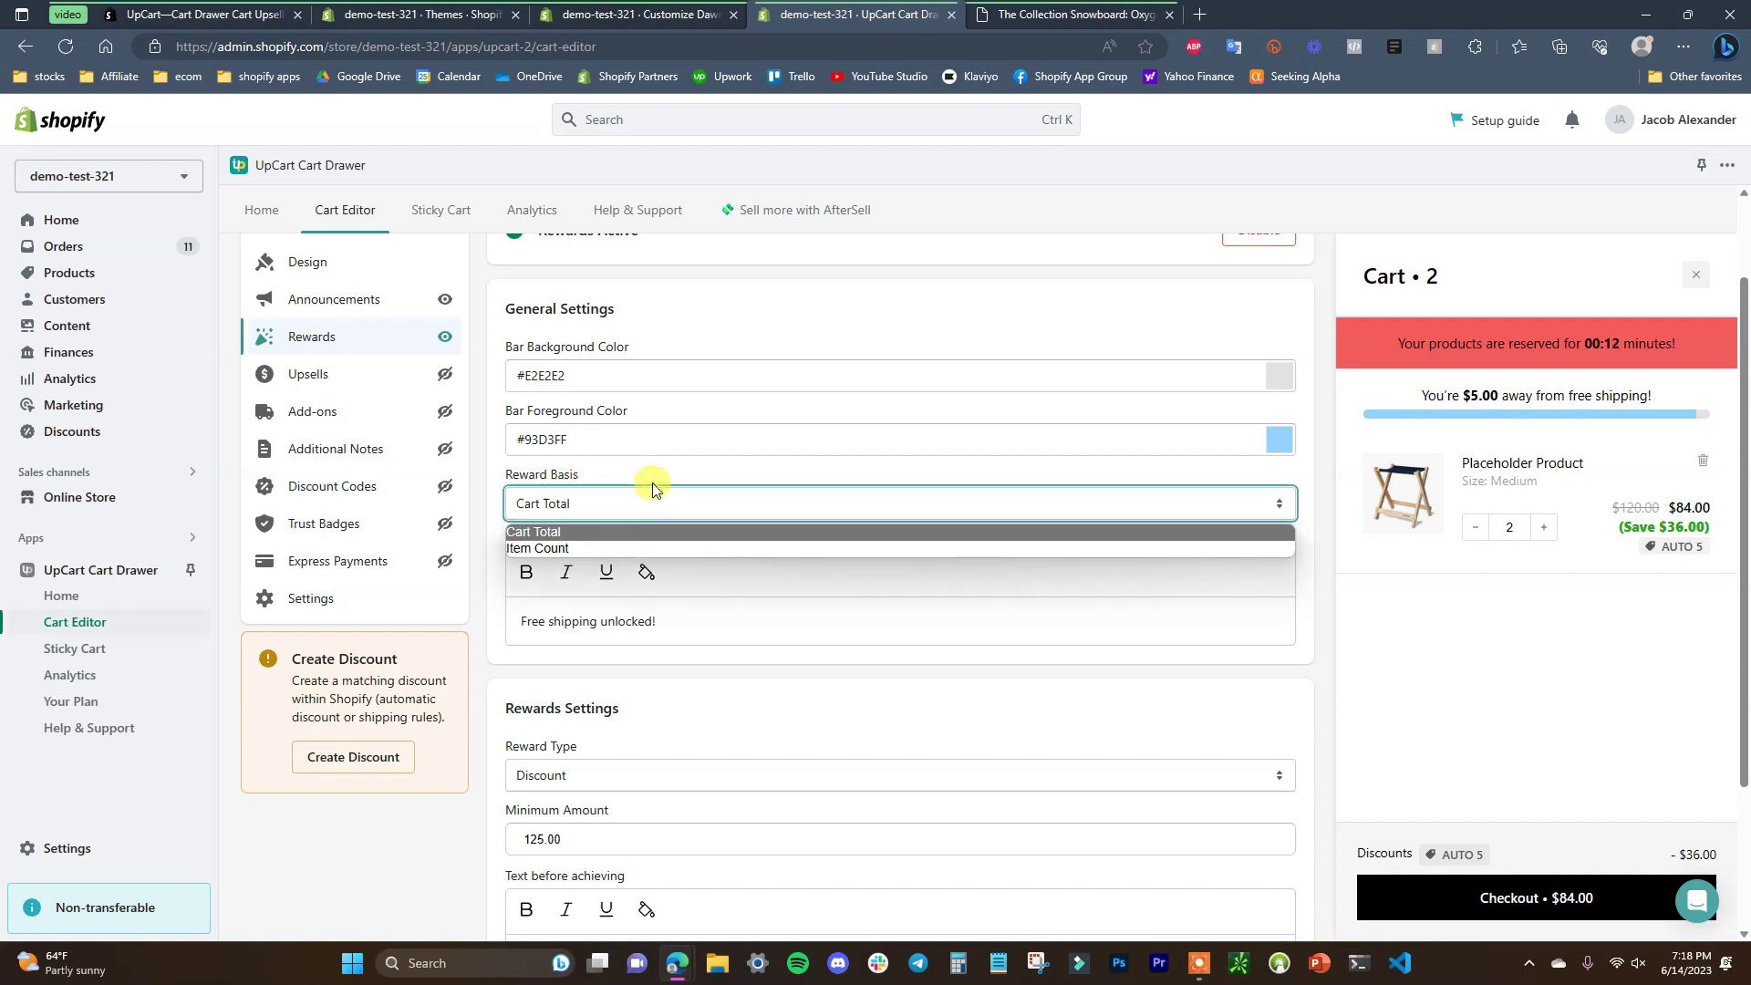
{"action": "left_click", "coordinate": [674, 482]}
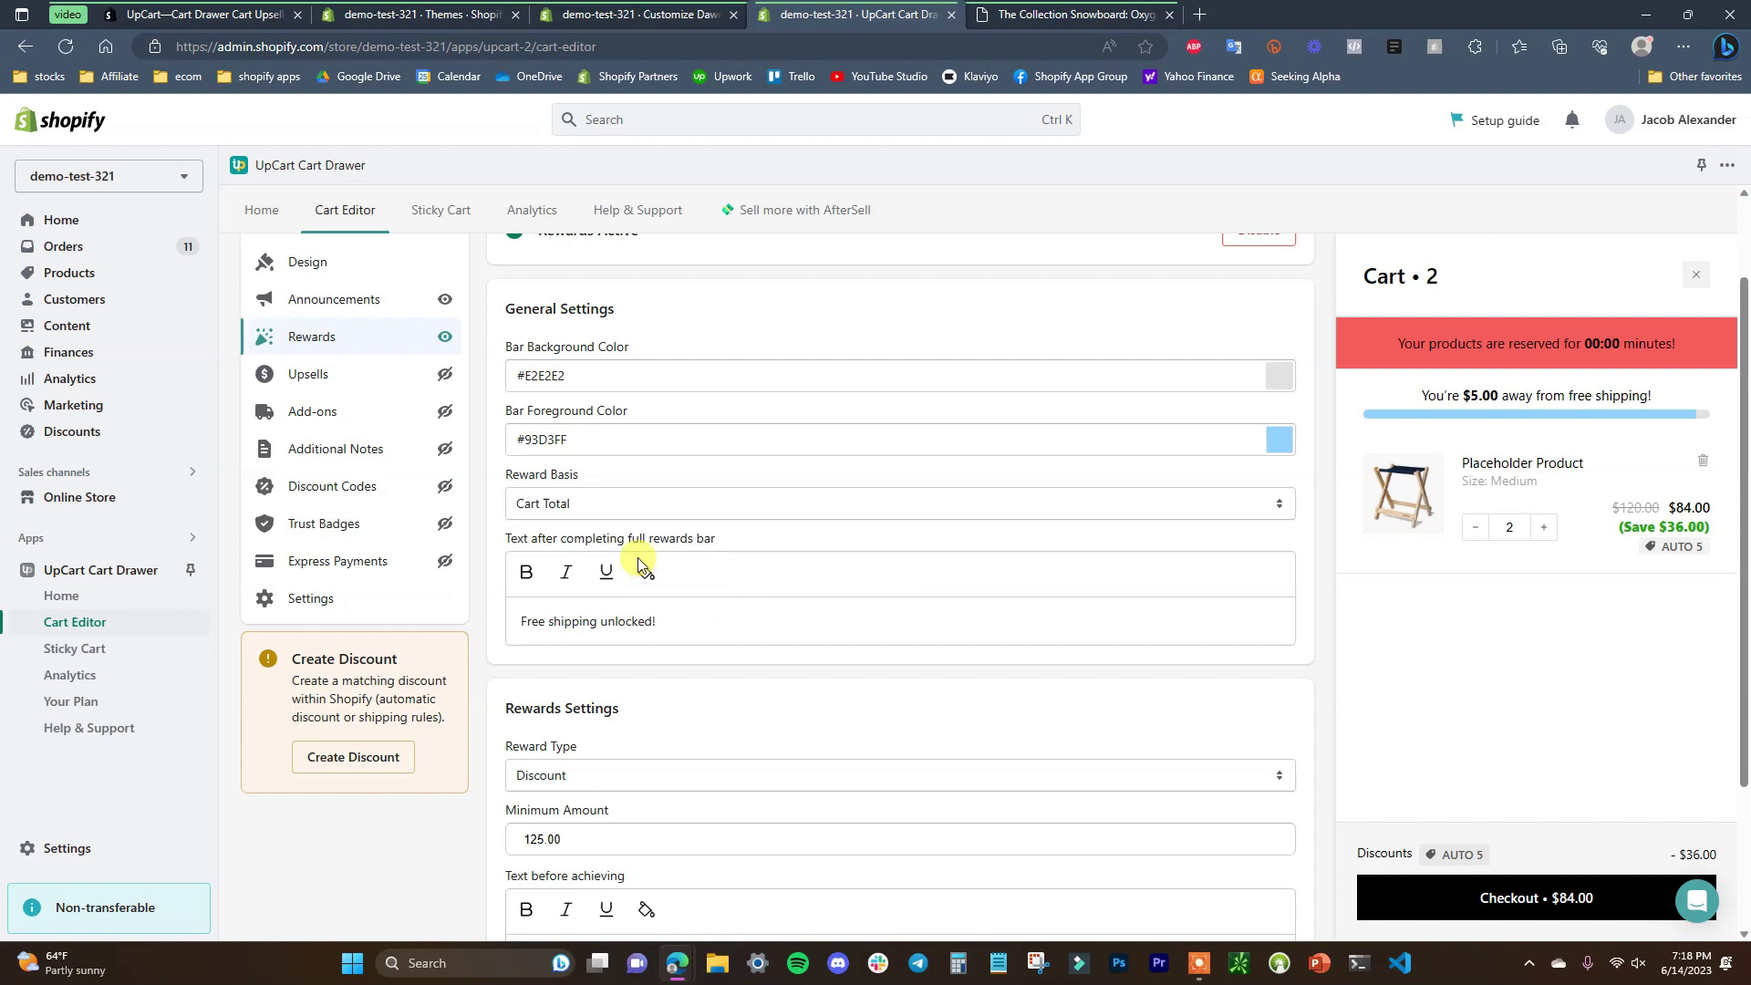
- Set the reward tier's Minimum Amount to 50
{"action": "scroll", "coordinate": [970, 602], "scroll_direction": "down", "scroll_amount": 1}
{"action": "left_click_drag", "start_coordinate": [584, 722], "coordinate": [503, 720]}
{"action": "type", "text": "50"}
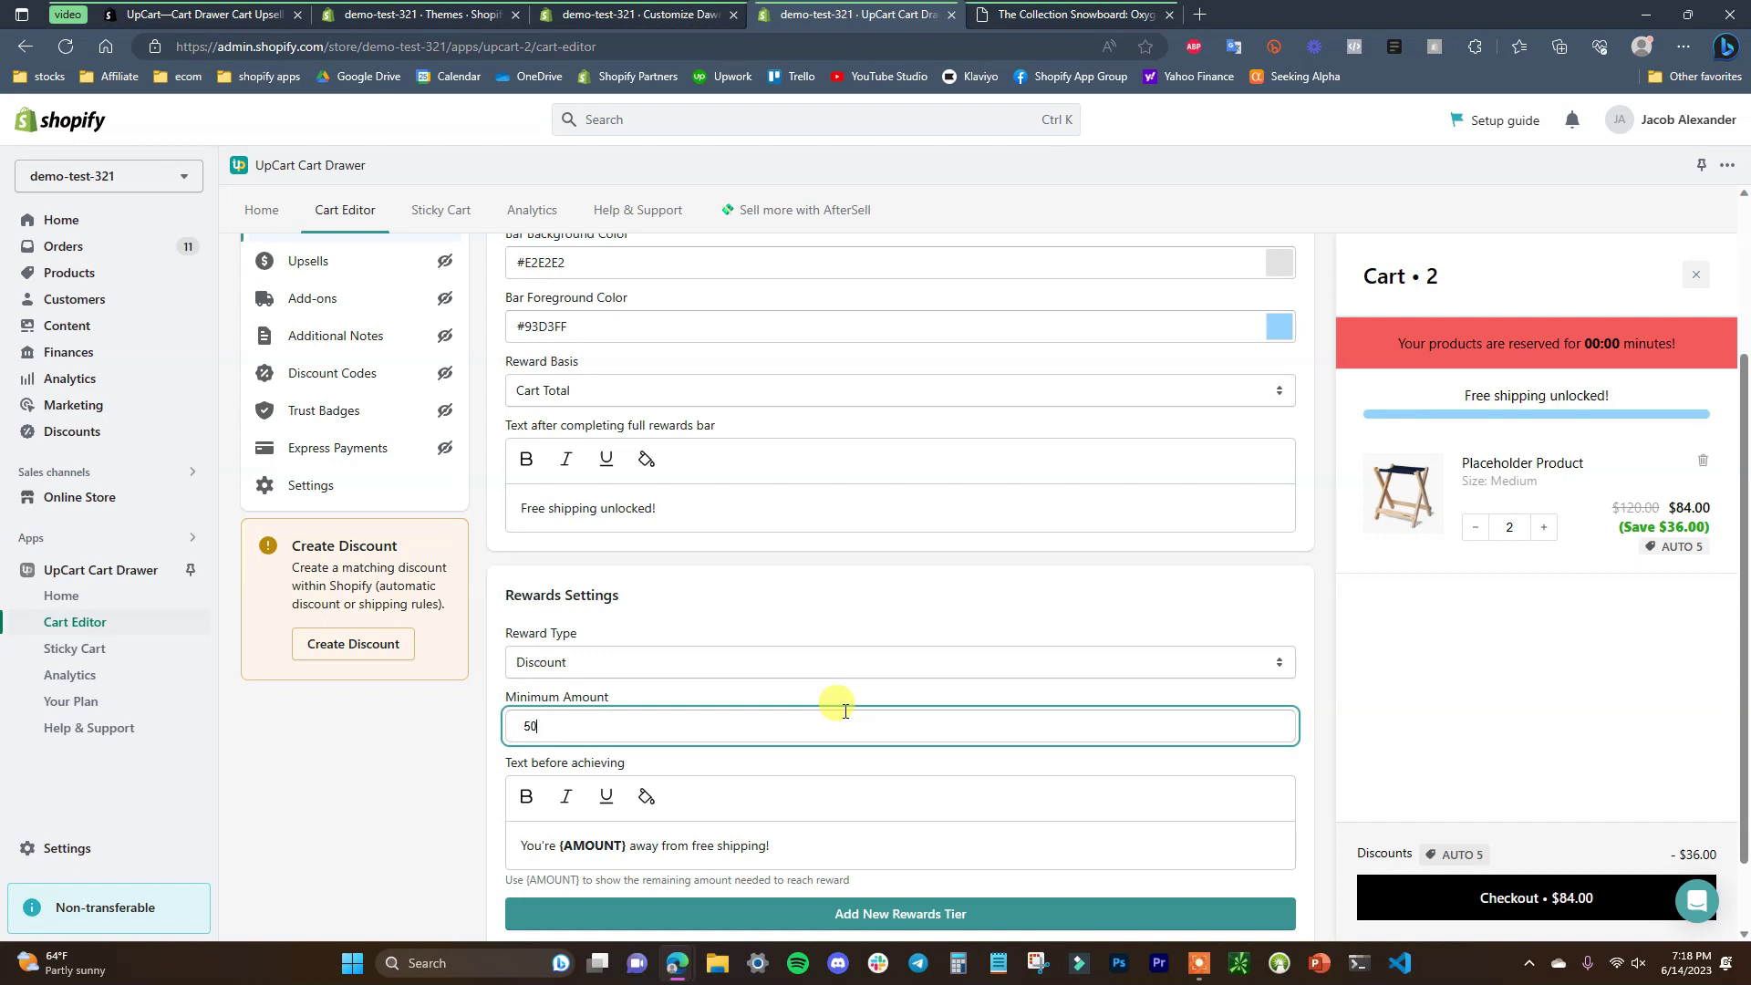
{"action": "left_click", "coordinate": [856, 611]}
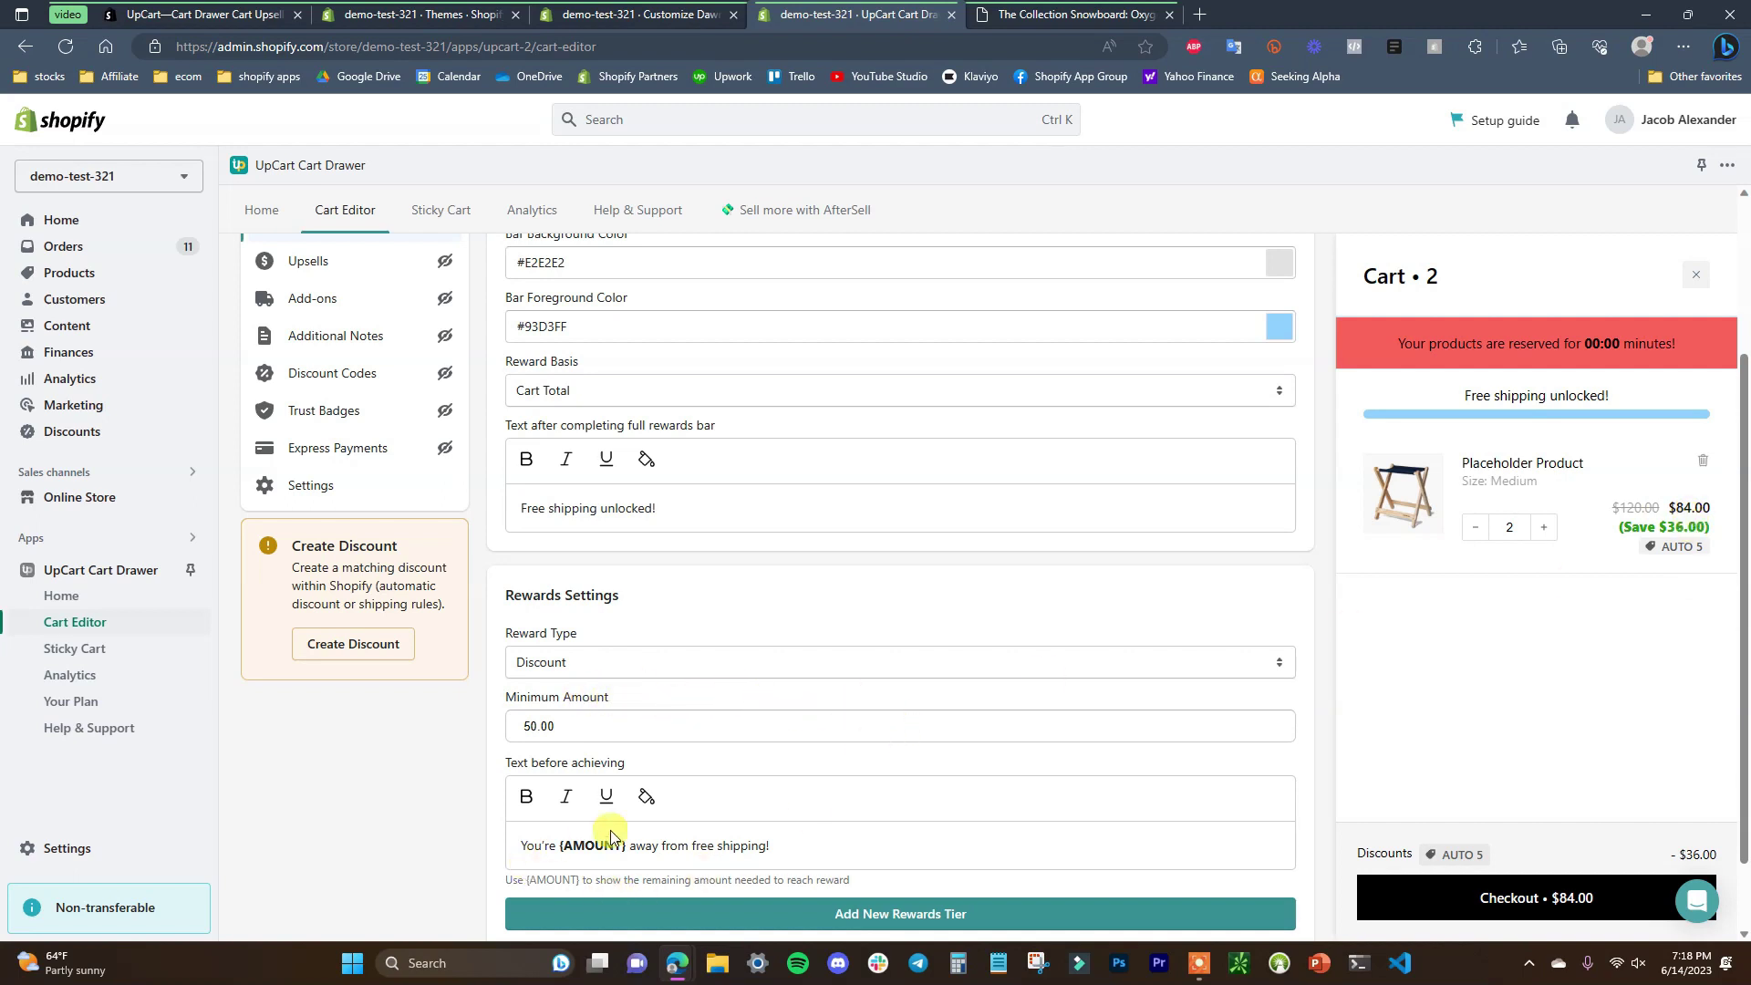
- Review the rewards bar settings and set the Reward Type to Shipping
{"action": "scroll", "coordinate": [676, 498], "scroll_direction": "up", "scroll_amount": 2}
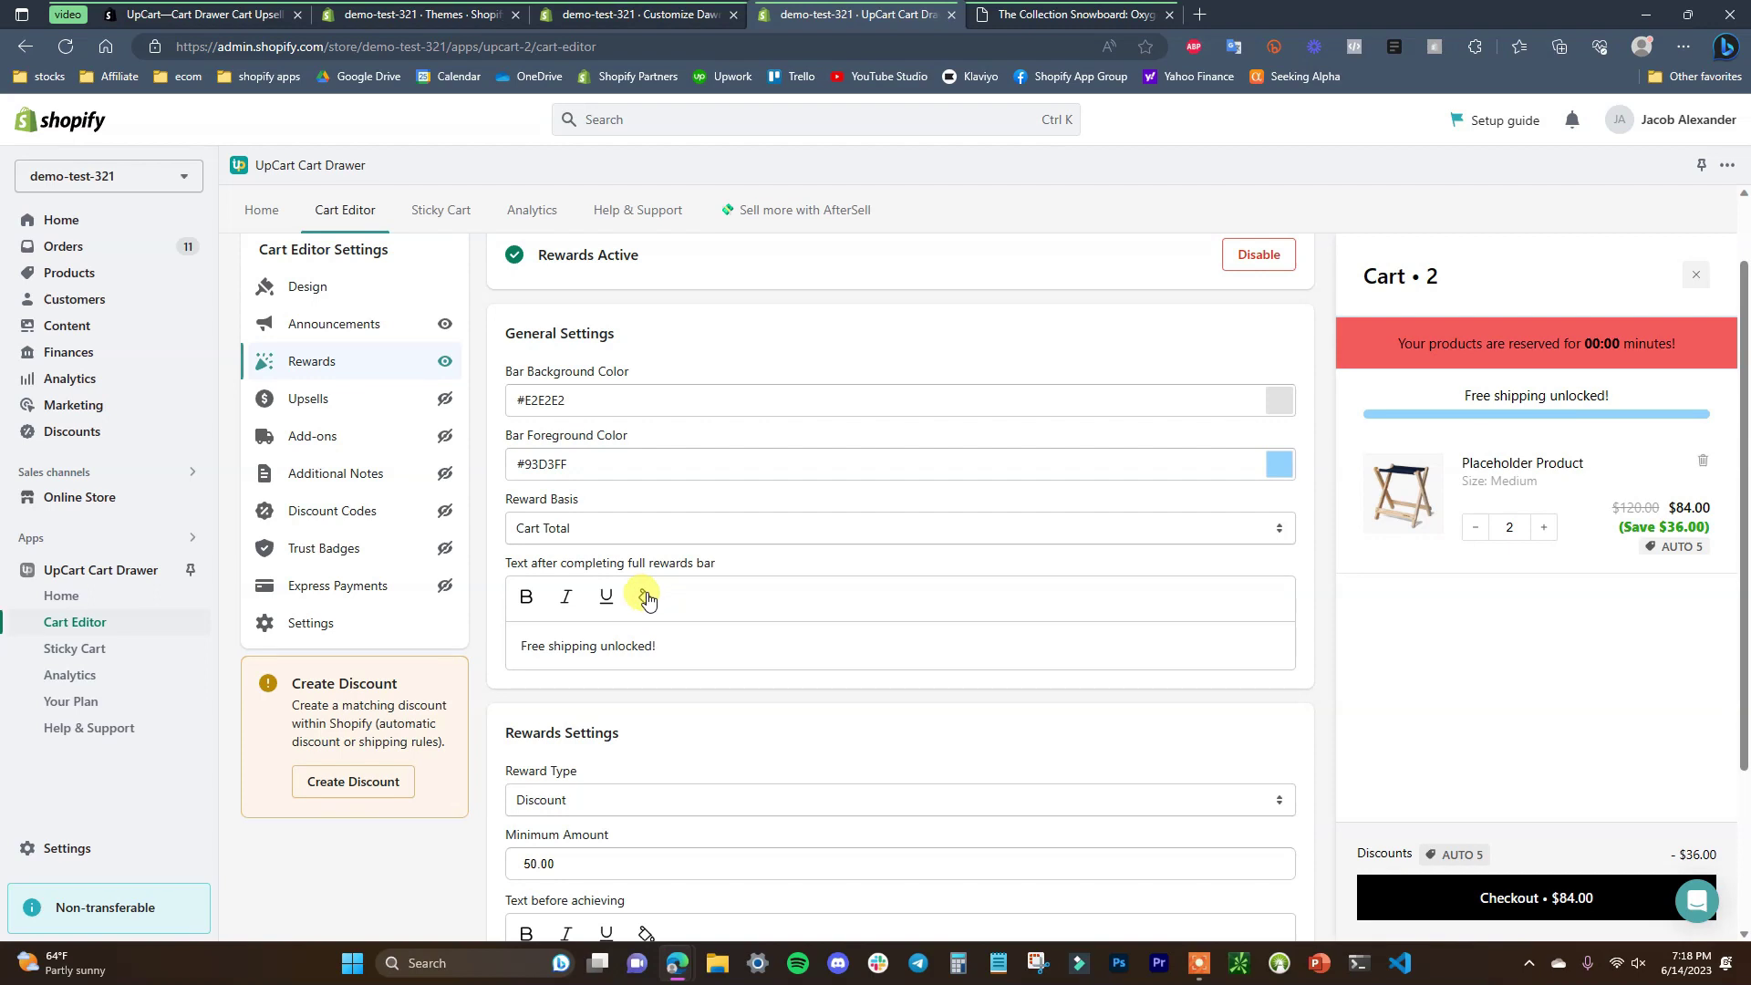
{"action": "scroll", "coordinate": [803, 638], "scroll_direction": "down", "scroll_amount": 1}
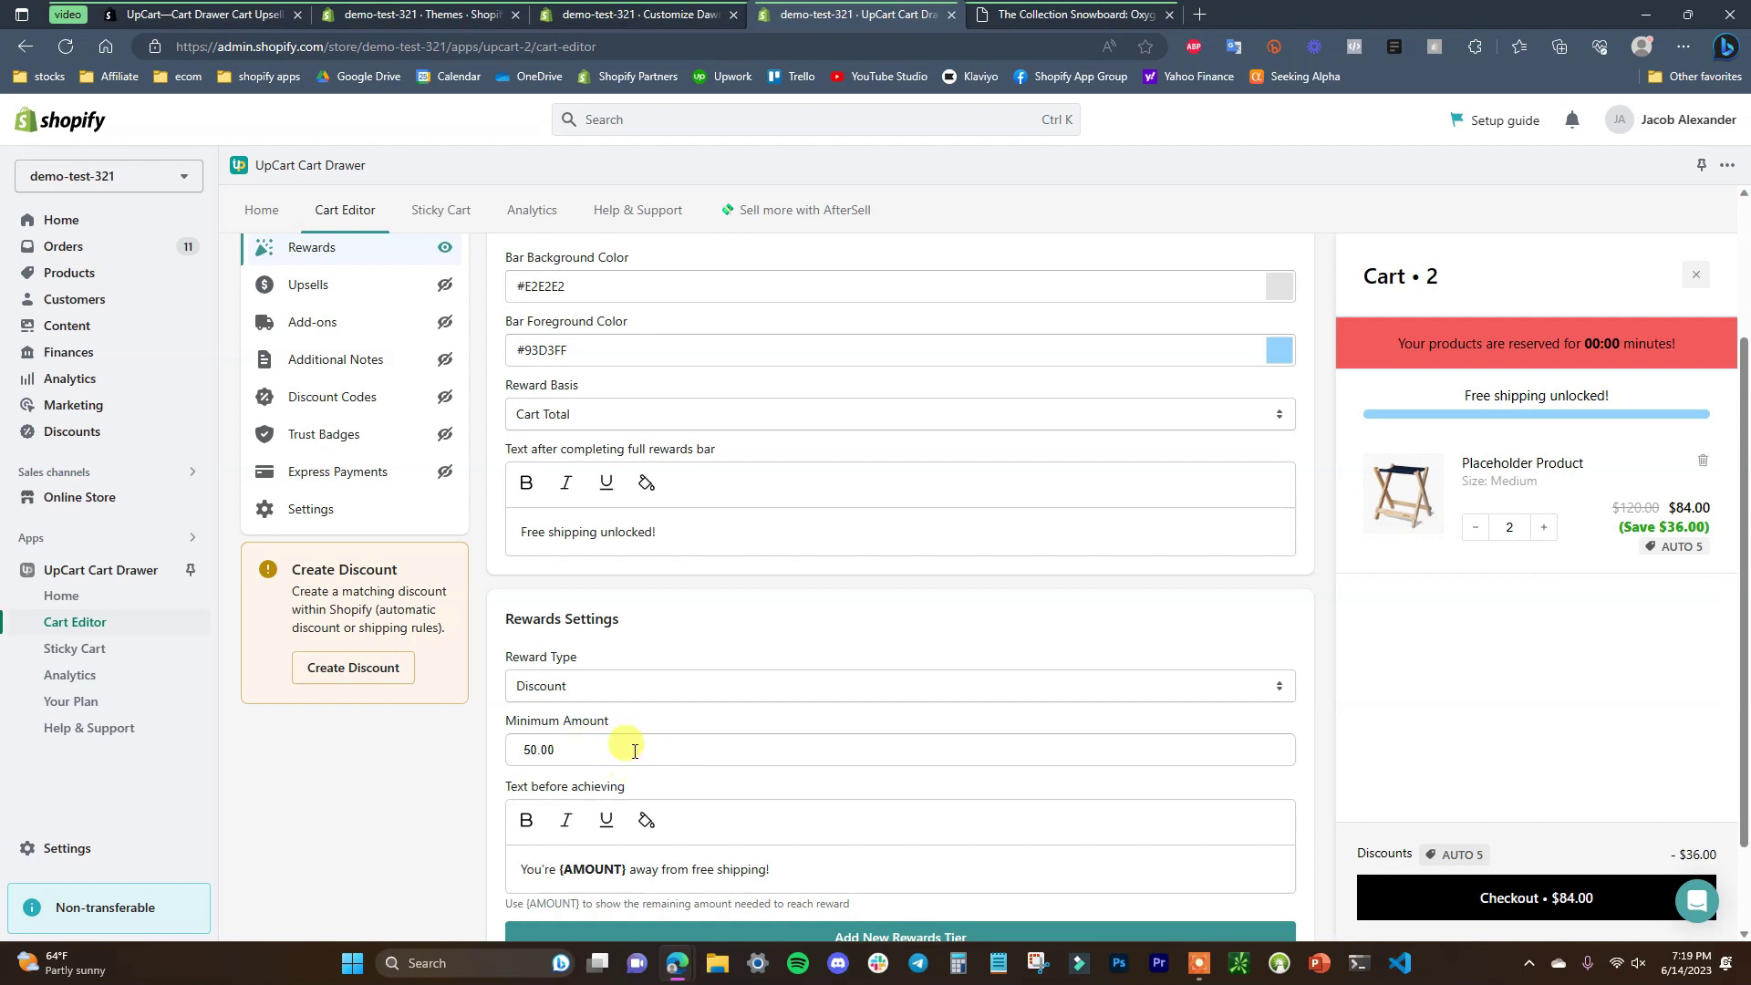
{"action": "scroll", "coordinate": [634, 751], "scroll_direction": "up", "scroll_amount": 2}
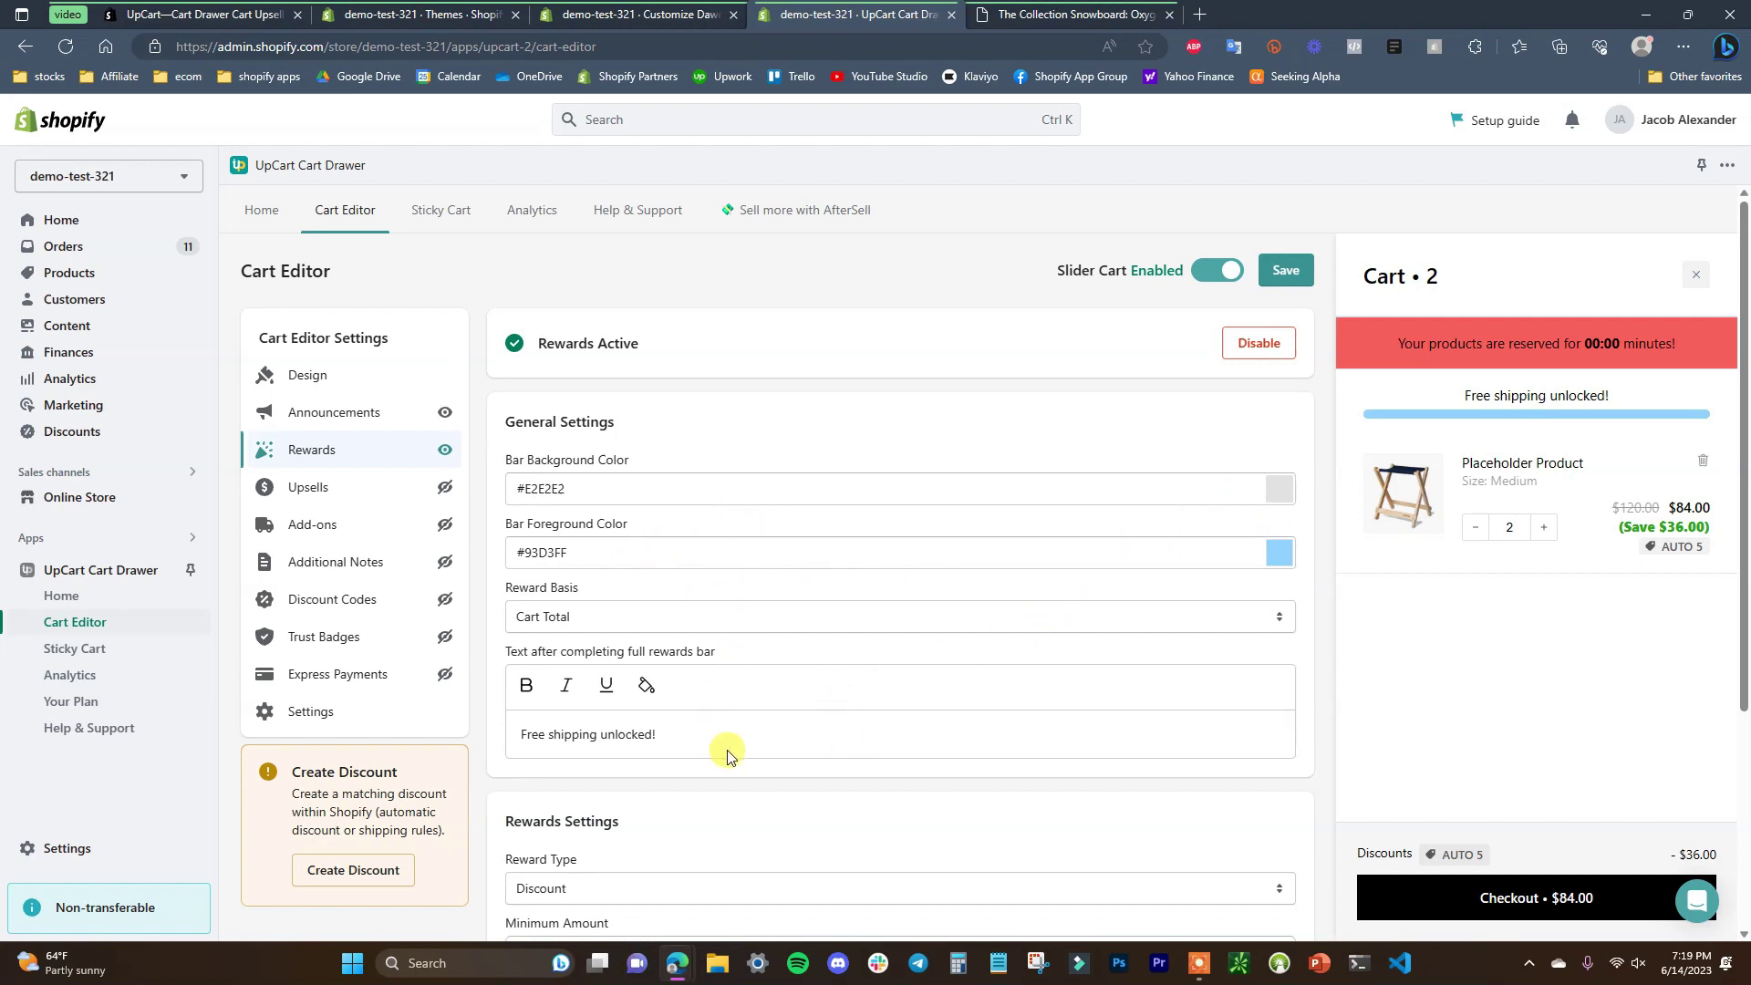
{"action": "scroll", "coordinate": [715, 751], "scroll_direction": "down", "scroll_amount": 2}
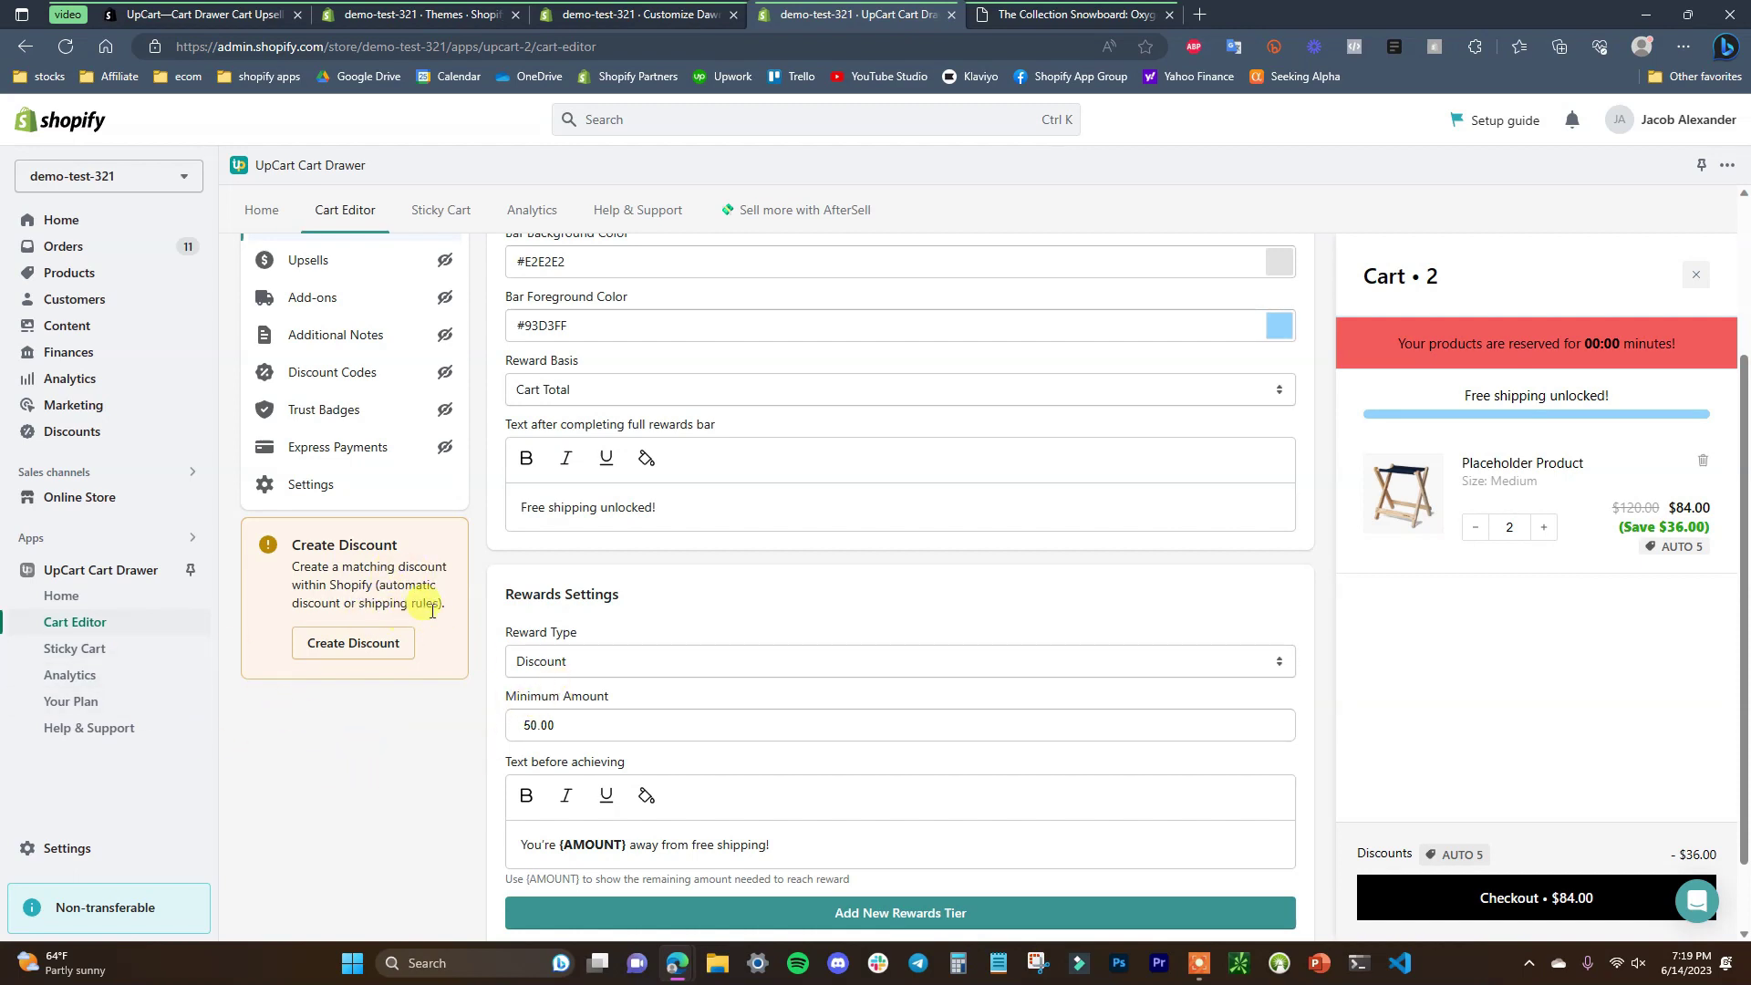
{"action": "left_click", "coordinate": [639, 662]}
{"action": "left_click", "coordinate": [720, 686]}
{"action": "scroll", "coordinate": [687, 814], "scroll_direction": "up", "scroll_amount": 1}
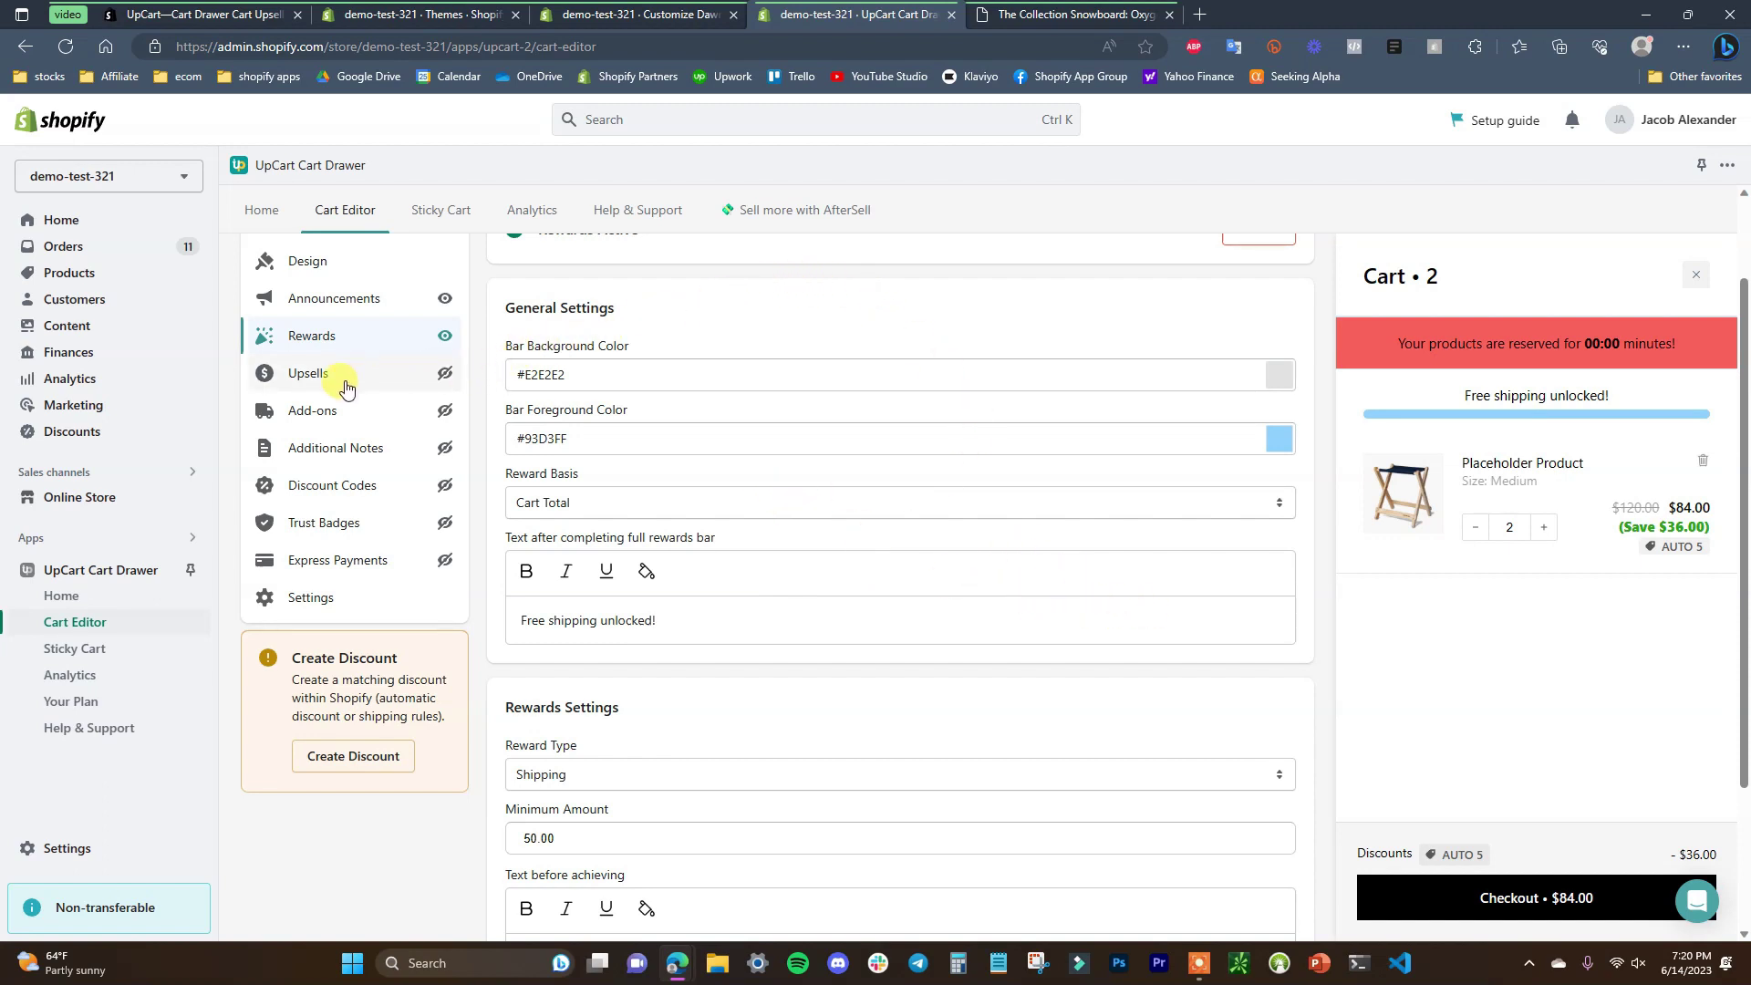
- Open the Upsells settings, enable upsells, and turn on AI recommended upsells
{"action": "left_click", "coordinate": [346, 387]}
{"action": "scroll", "coordinate": [803, 498], "scroll_direction": "up", "scroll_amount": 2}
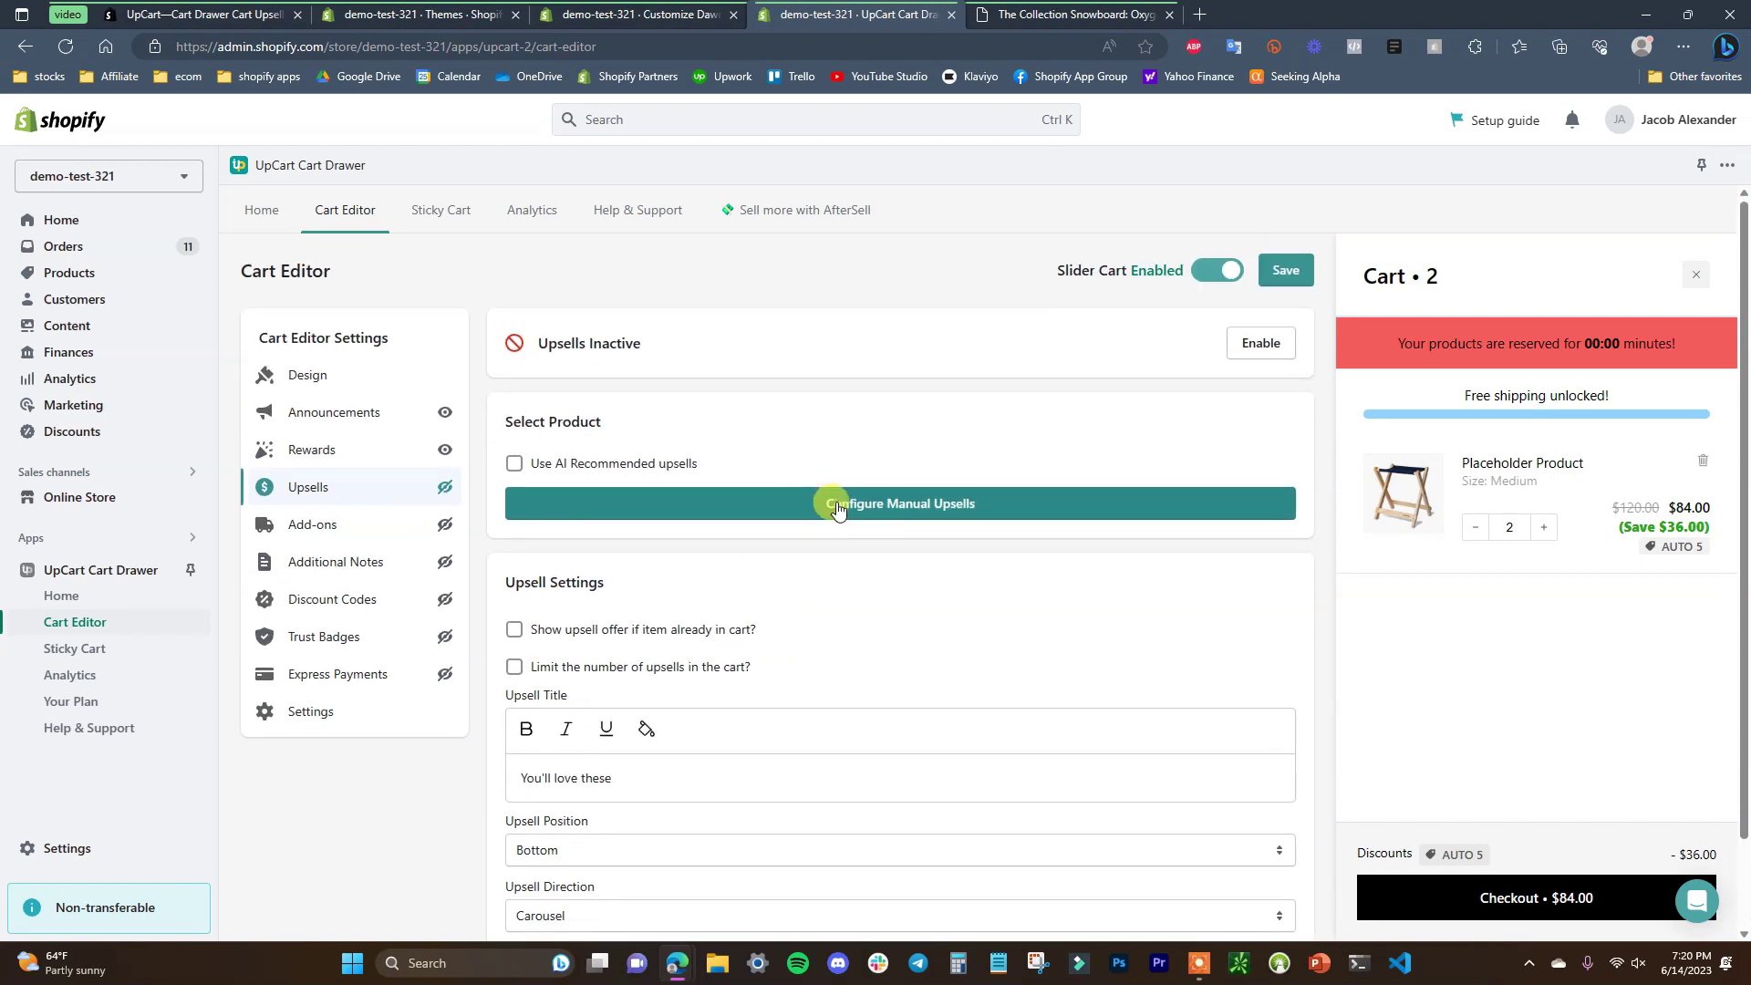
{"action": "left_click", "coordinate": [1260, 344]}
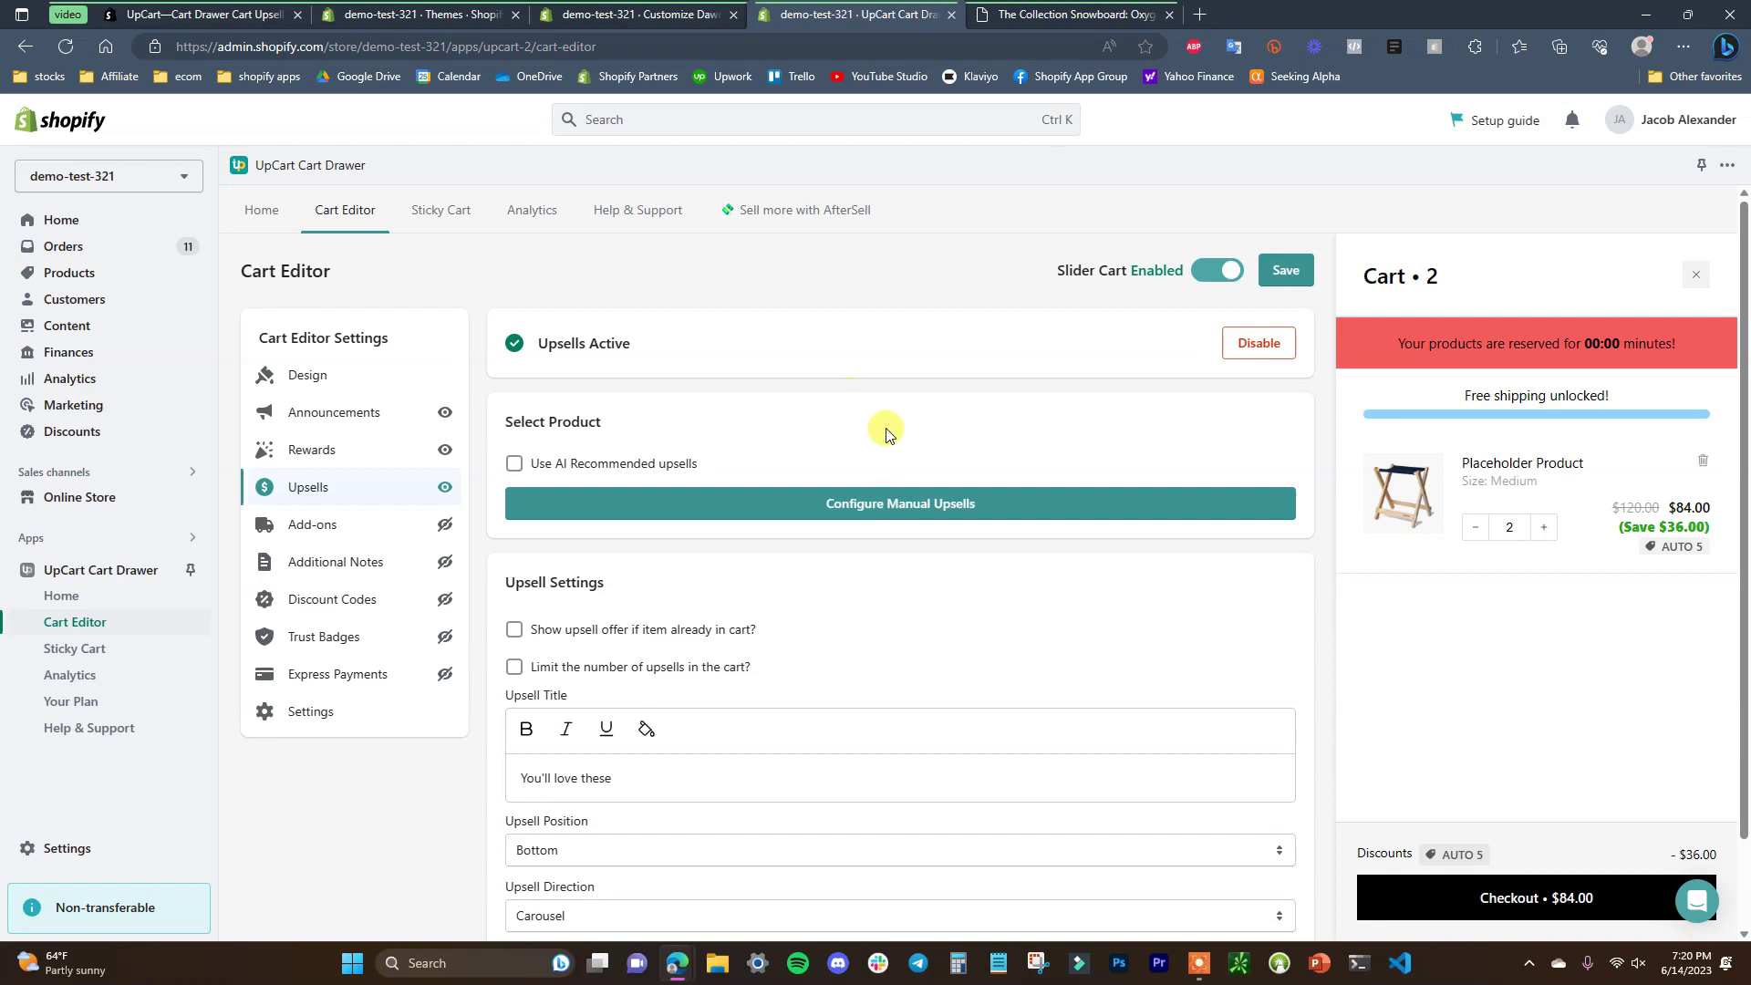
{"action": "scroll", "coordinate": [921, 438], "scroll_direction": "down", "scroll_amount": 1}
{"action": "scroll", "coordinate": [917, 461], "scroll_direction": "up", "scroll_amount": 1}
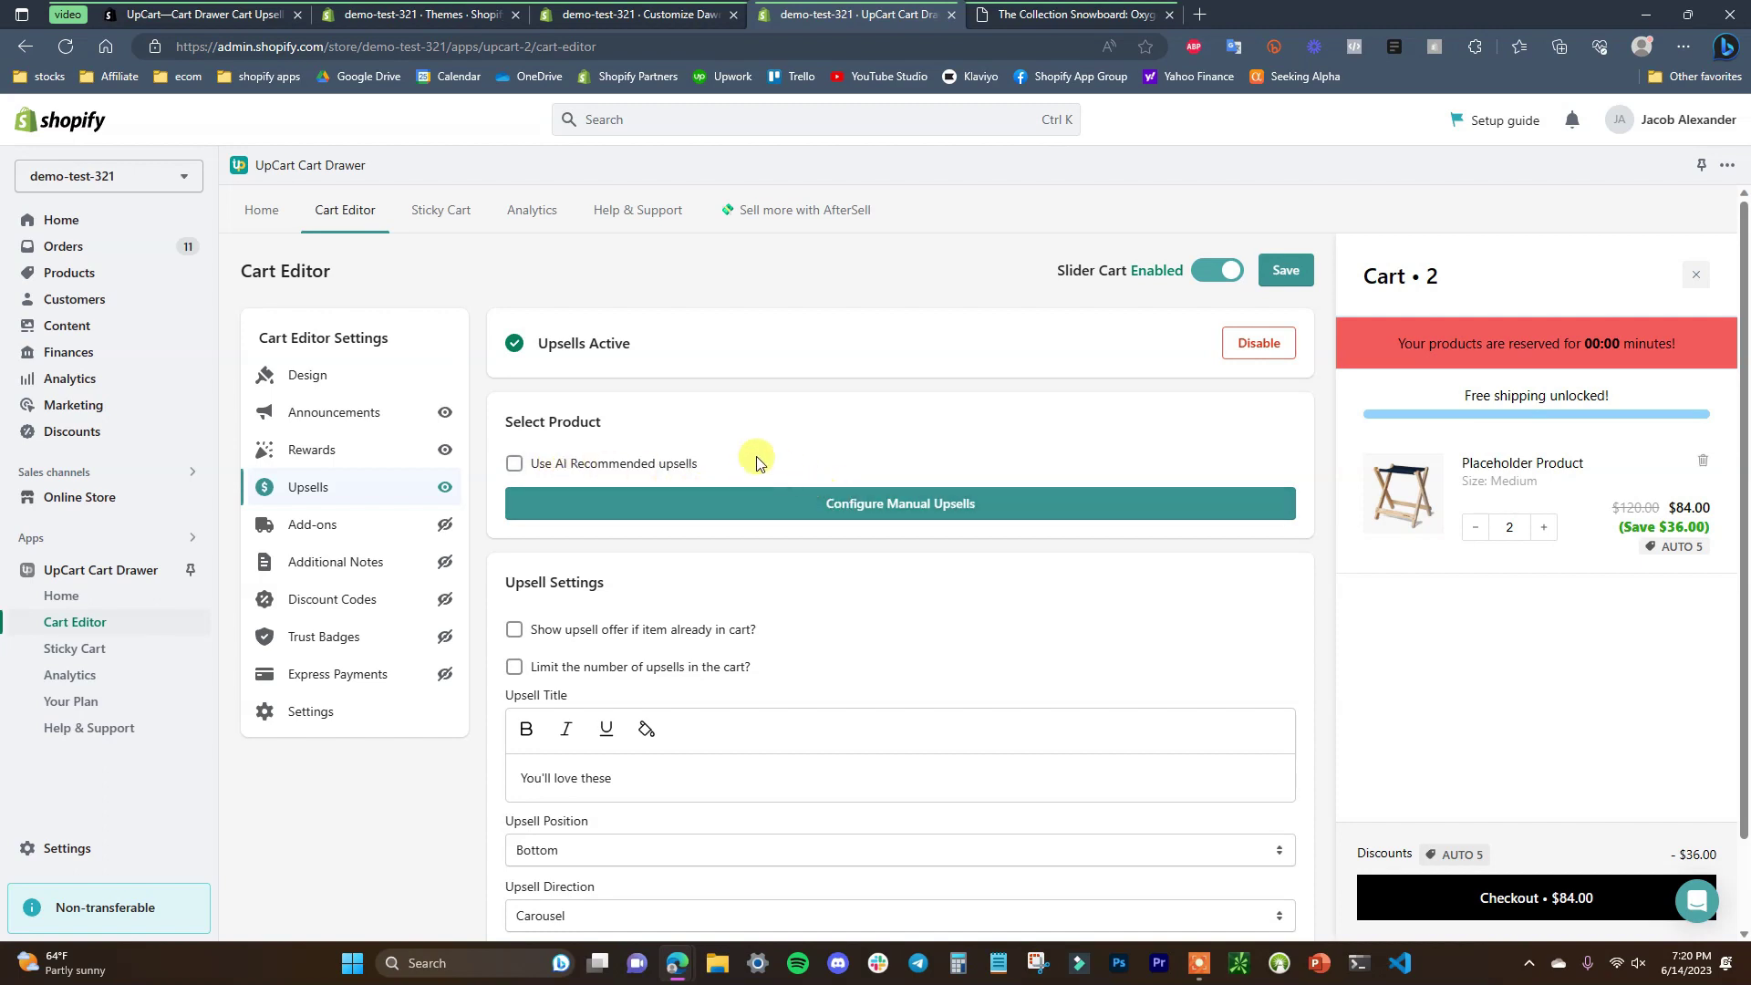
{"action": "left_click", "coordinate": [648, 466]}
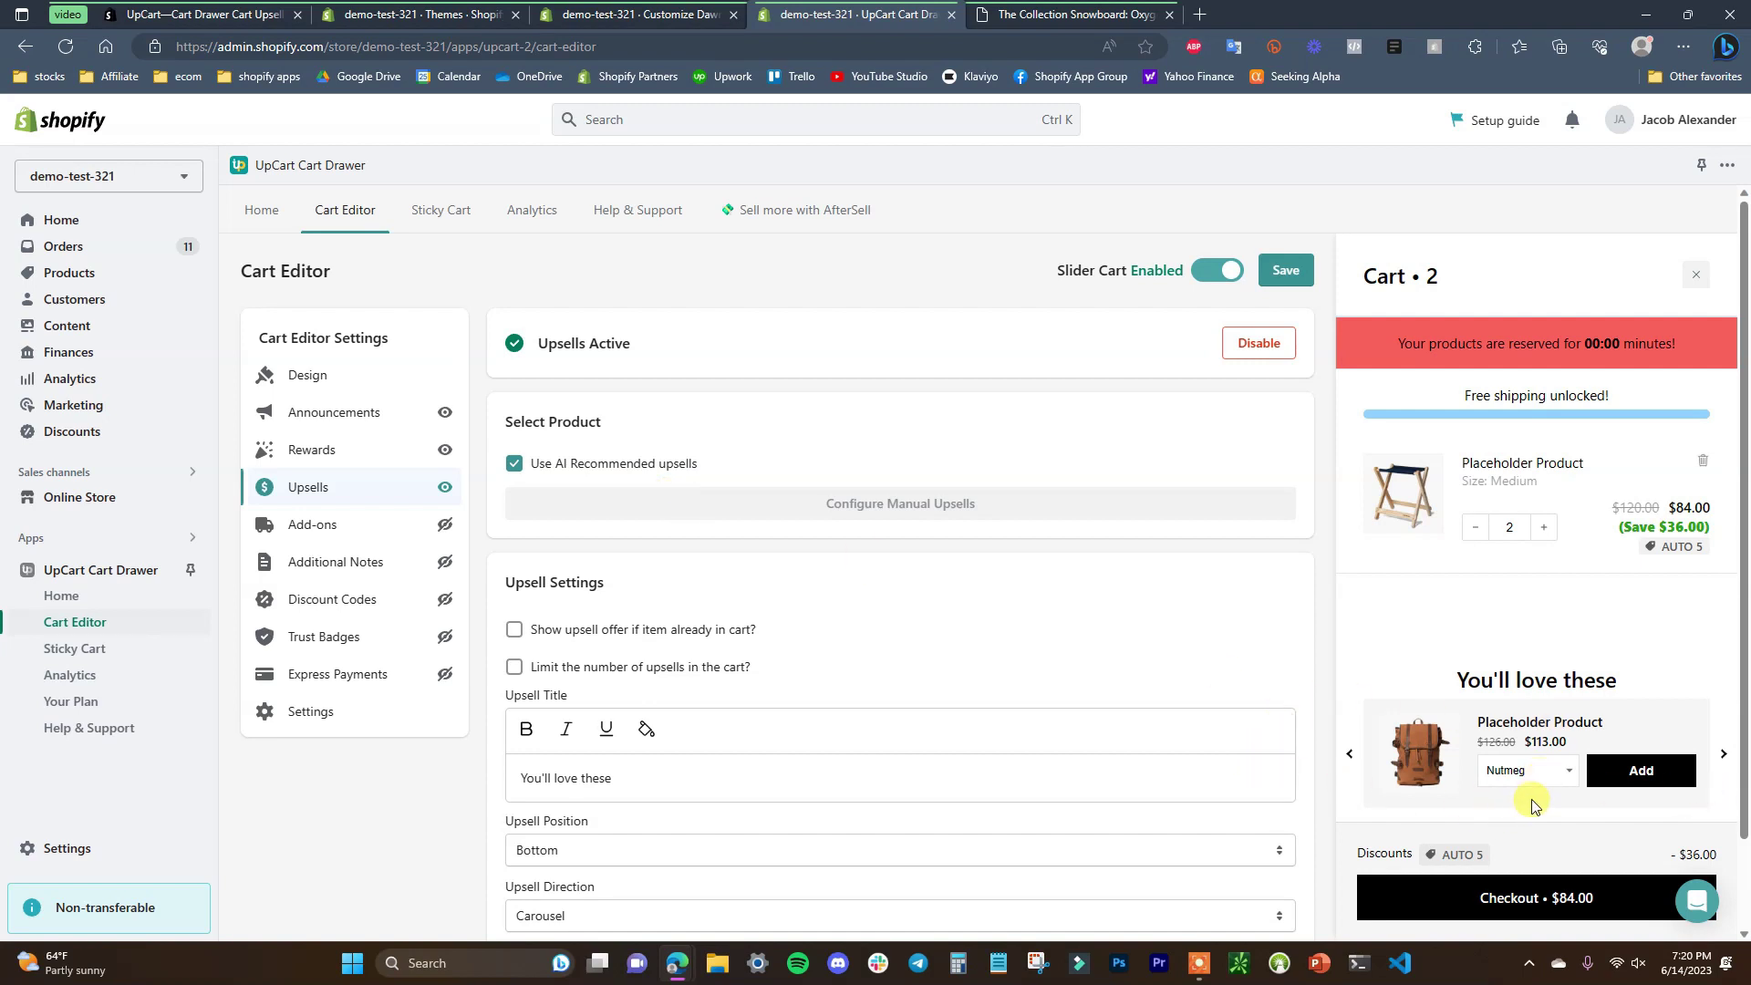
- Turn off AI recommendations, add a manual upsell, and browse the products and collections available as its specific trigger without selecting any
{"action": "left_click", "coordinate": [672, 463]}
{"action": "left_click", "coordinate": [886, 529]}
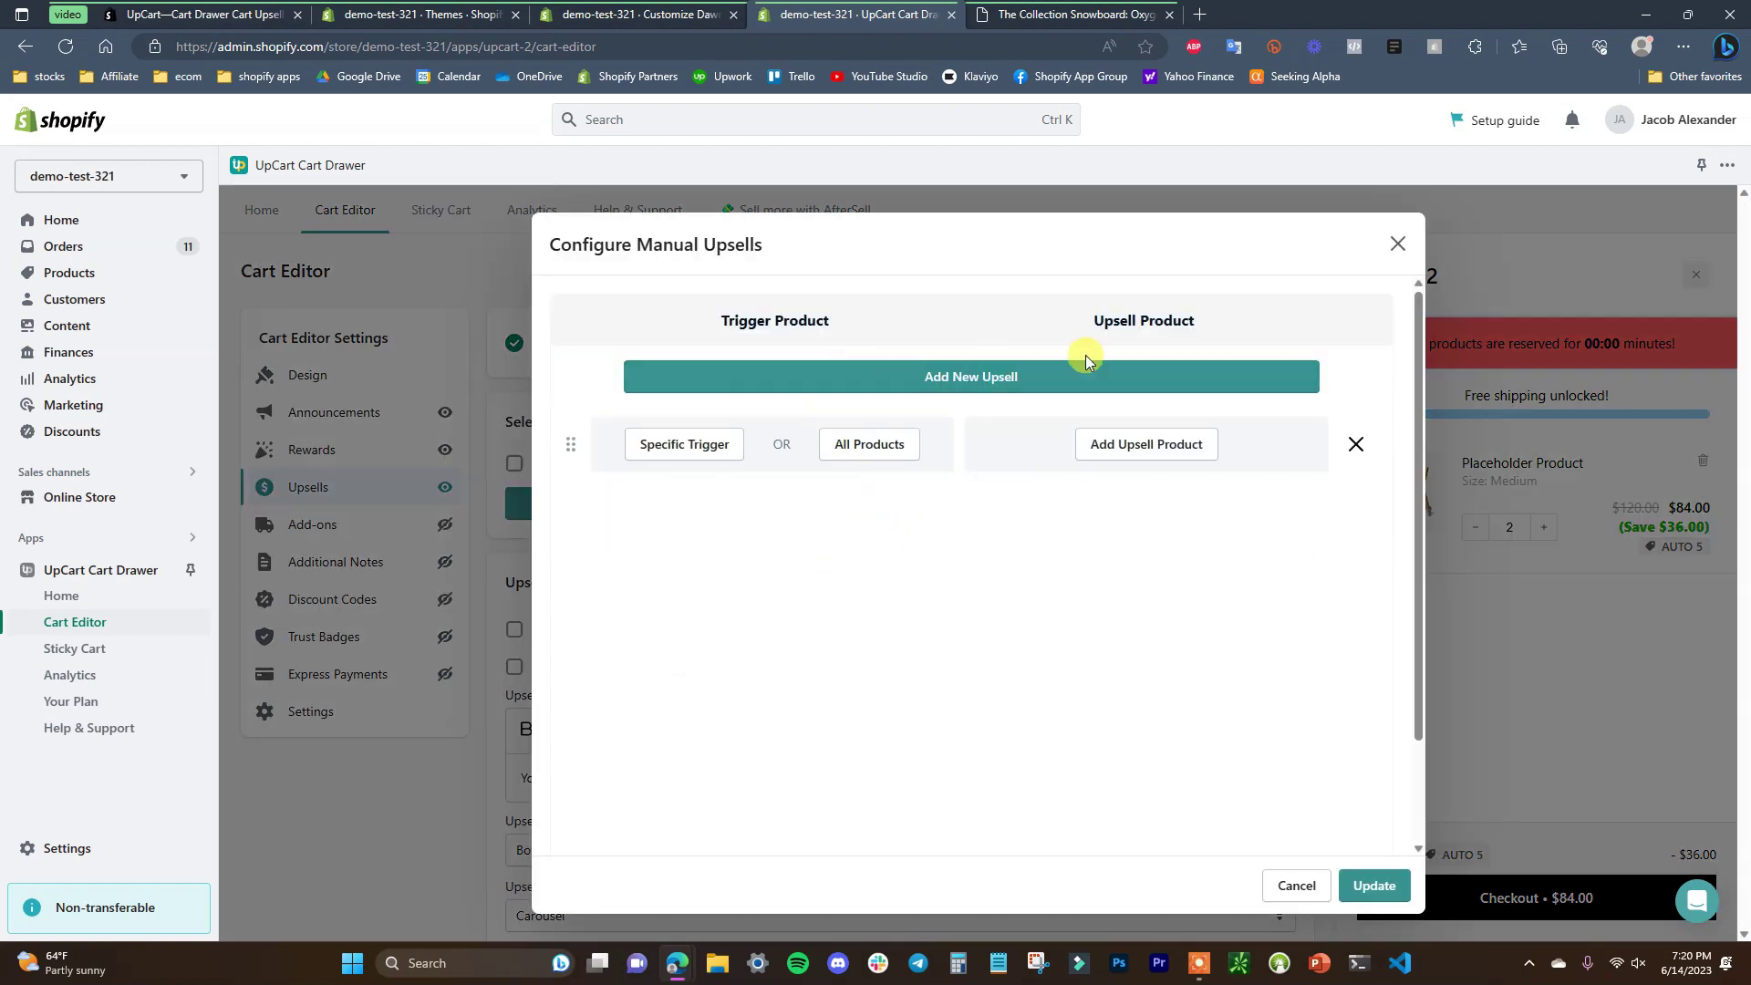
{"action": "left_click", "coordinate": [940, 382]}
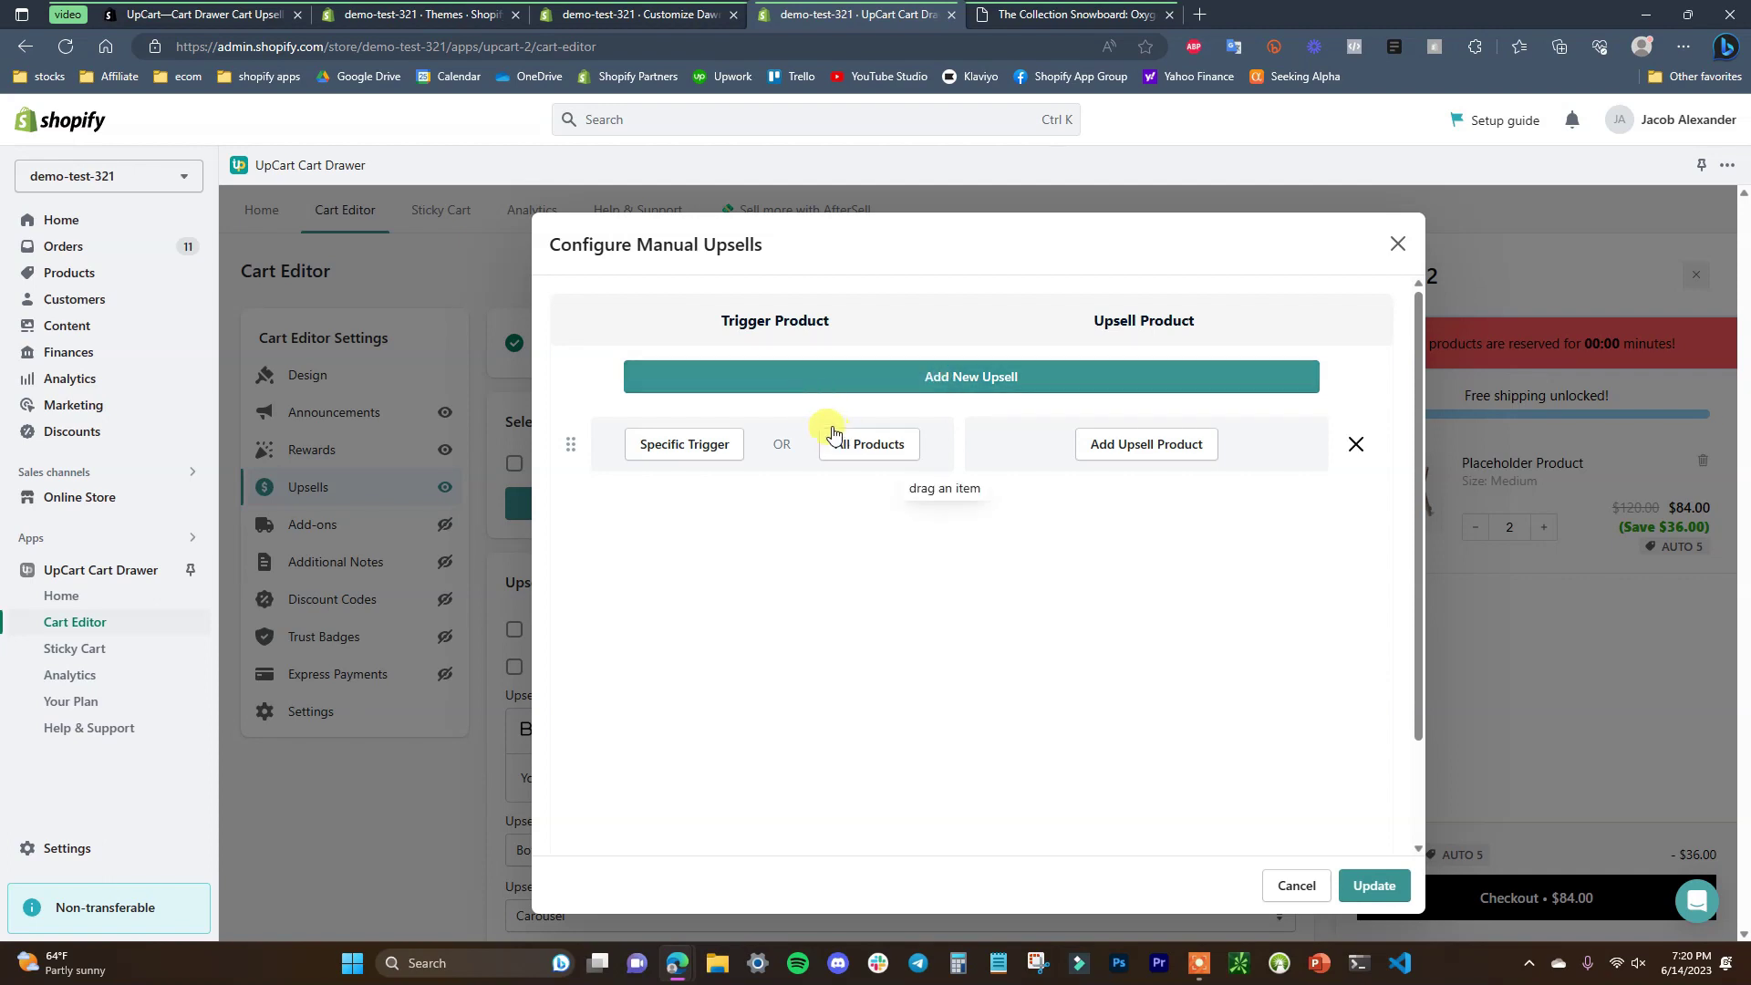
{"action": "left_click", "coordinate": [715, 457]}
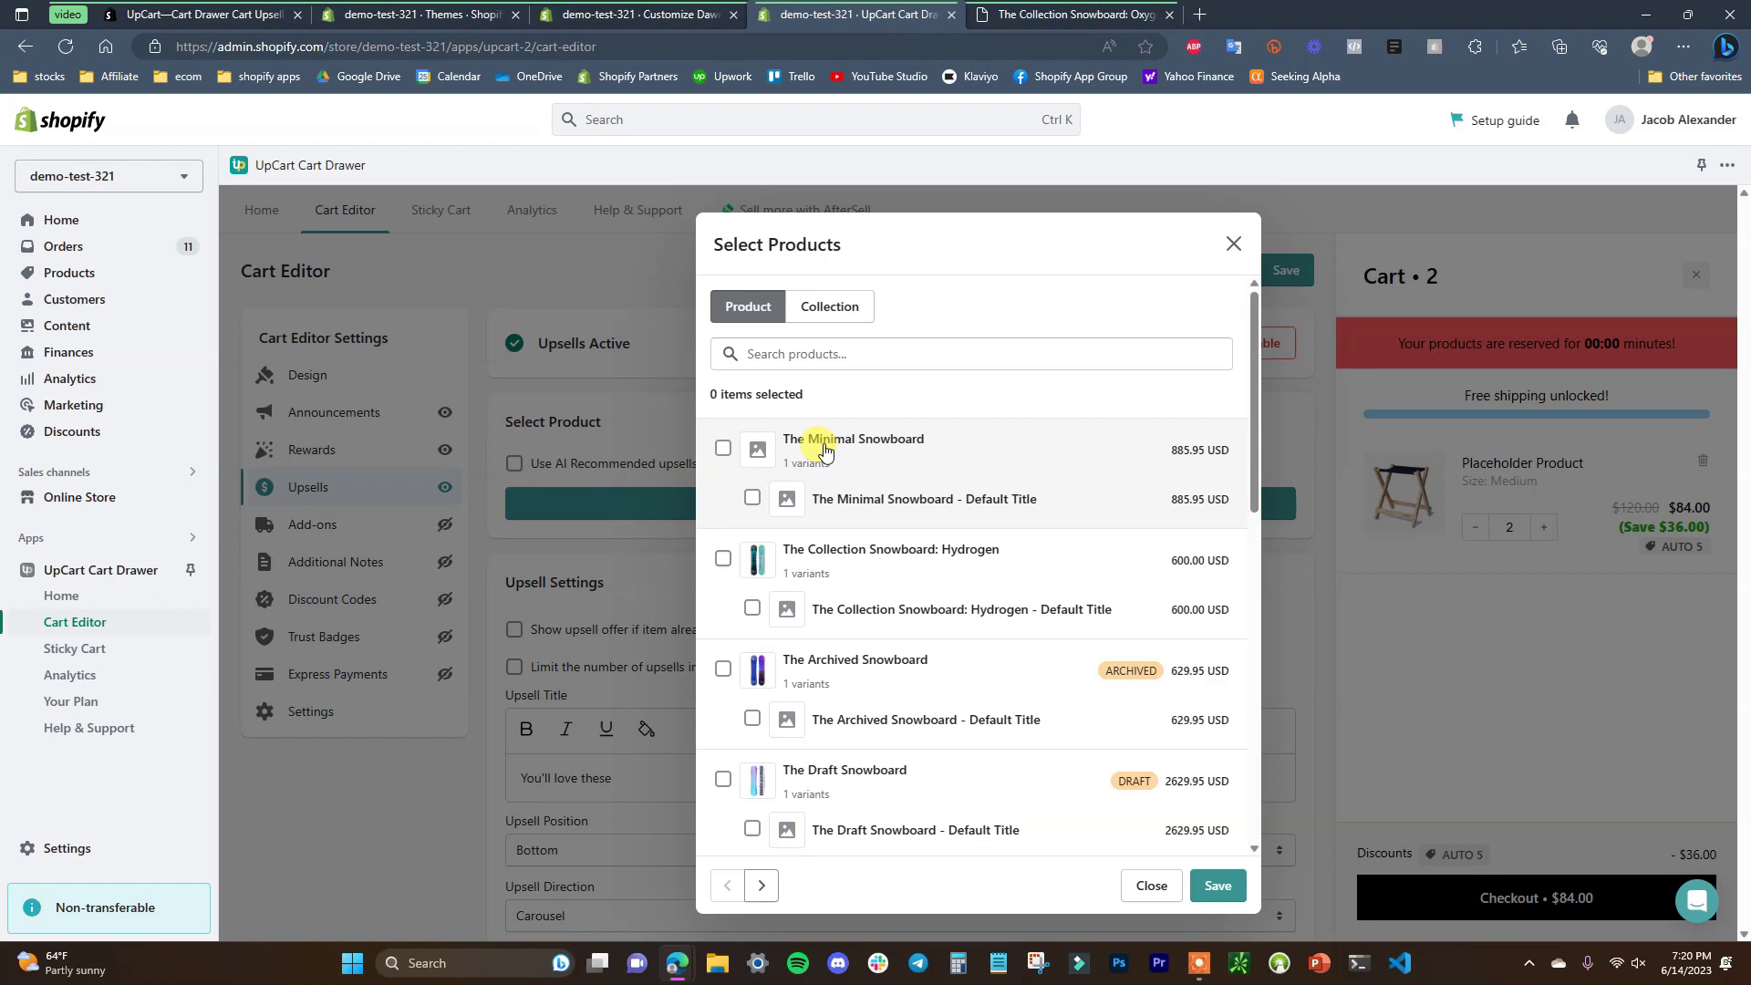
{"action": "scroll", "coordinate": [751, 469], "scroll_direction": "down", "scroll_amount": 2}
{"action": "scroll", "coordinate": [789, 605], "scroll_direction": "up", "scroll_amount": 3}
{"action": "left_click", "coordinate": [832, 310]}
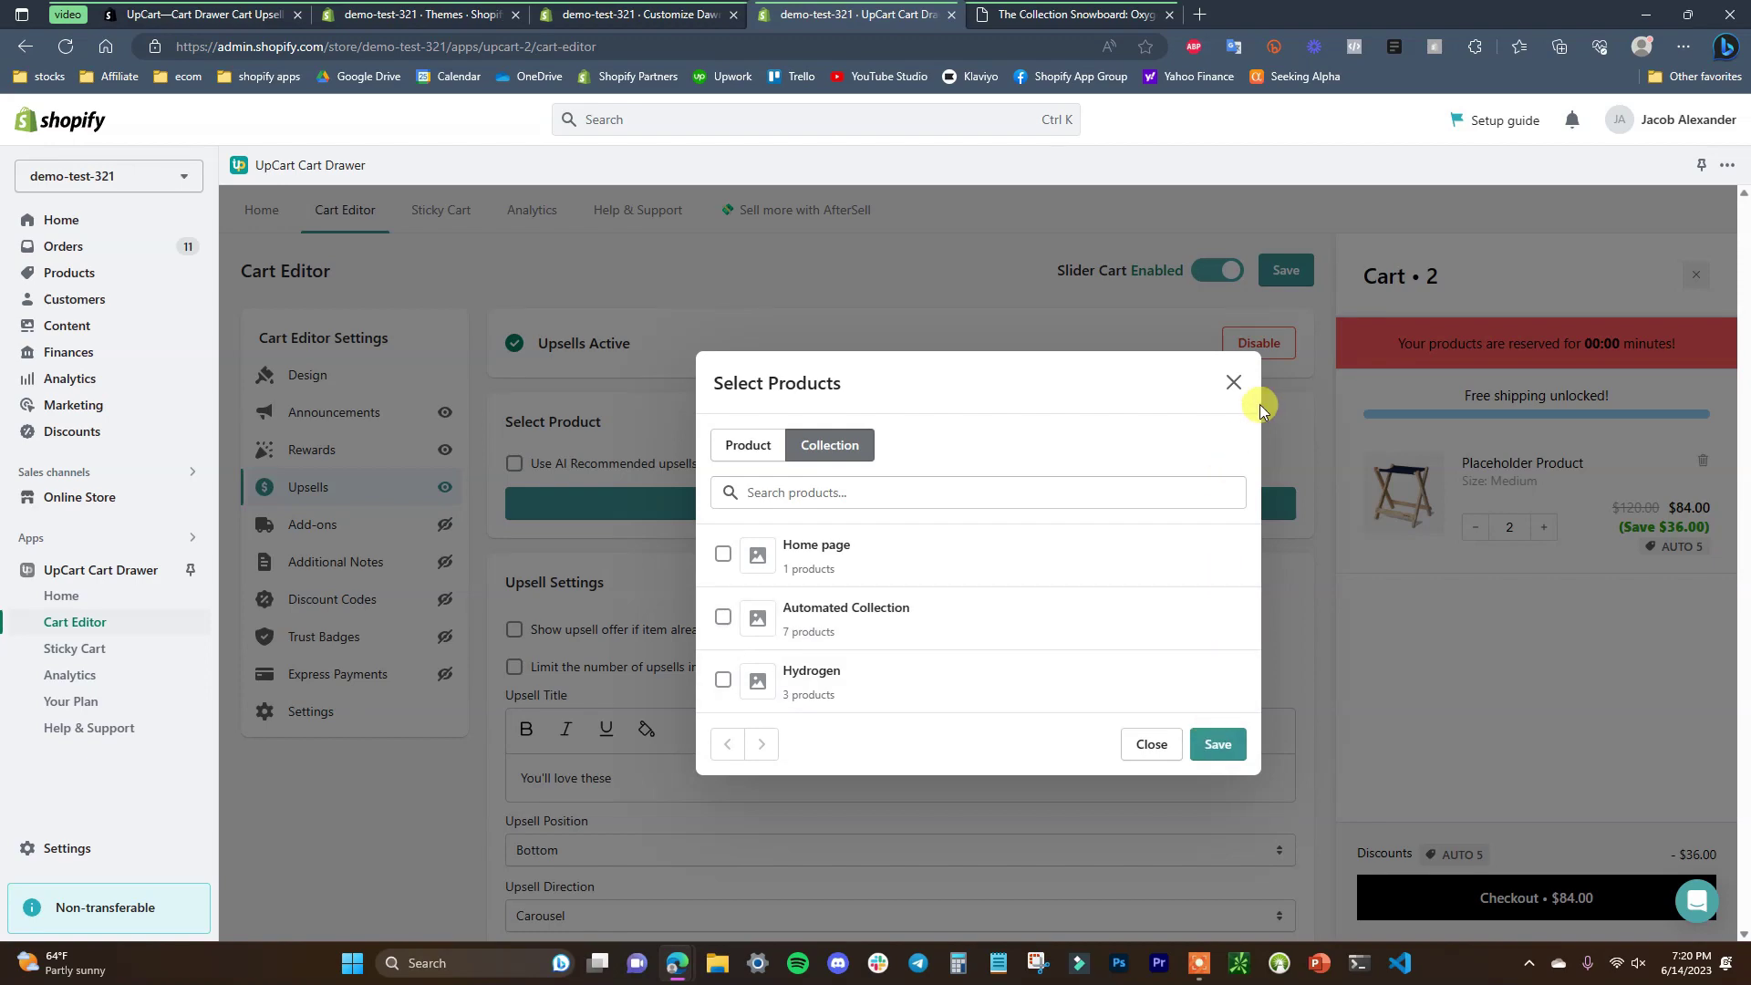
{"action": "left_click", "coordinate": [1233, 390]}
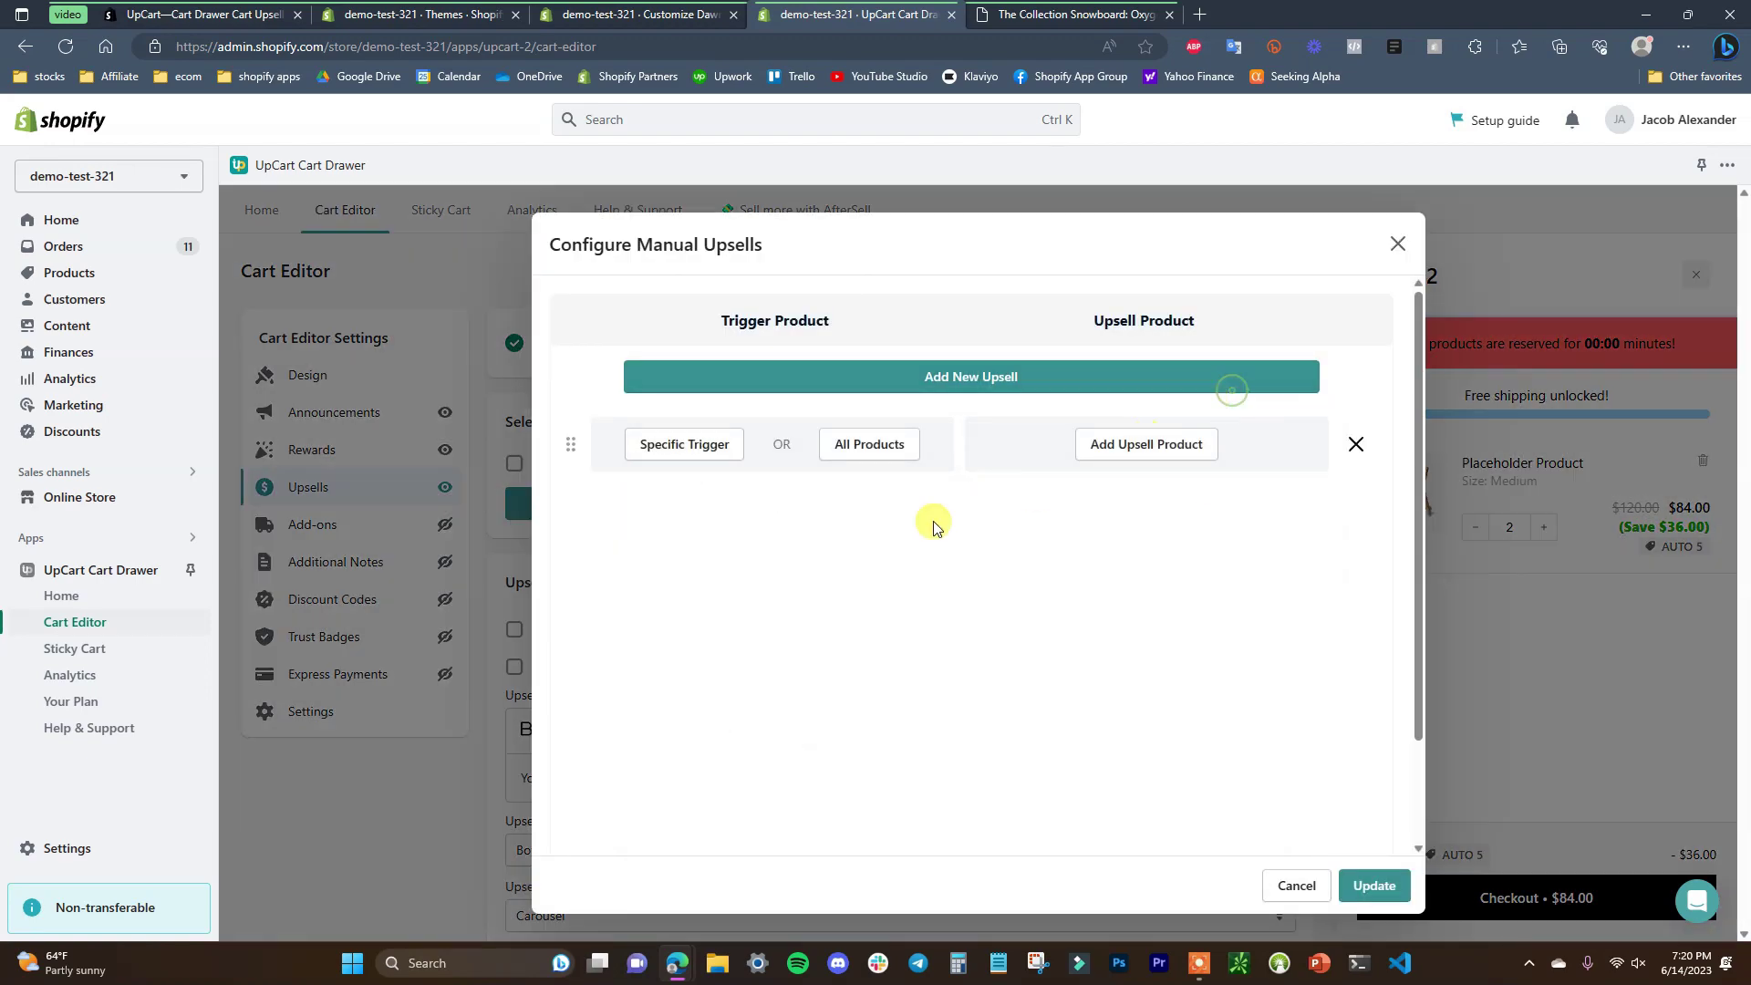
- Try All Products as the manual upsell's trigger, look through the upsell product choices, and cancel the manual configuration
{"action": "left_click", "coordinate": [891, 460]}
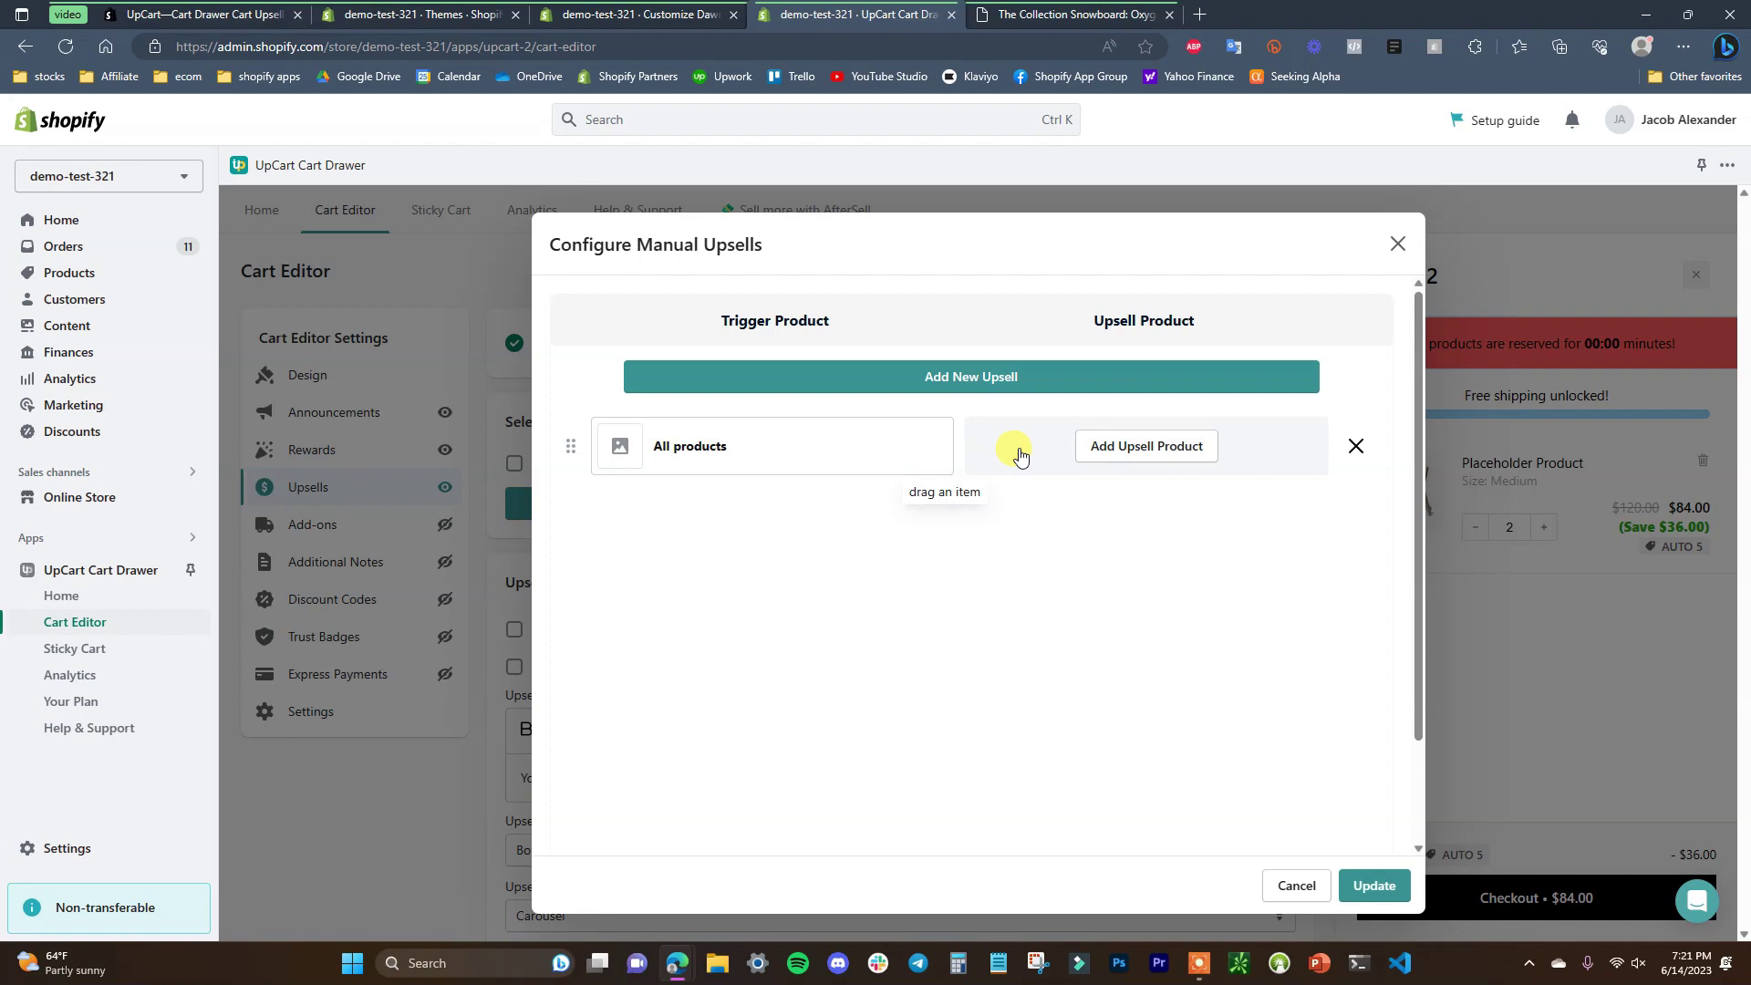
{"action": "left_click", "coordinate": [1171, 451]}
{"action": "left_click", "coordinate": [743, 445]}
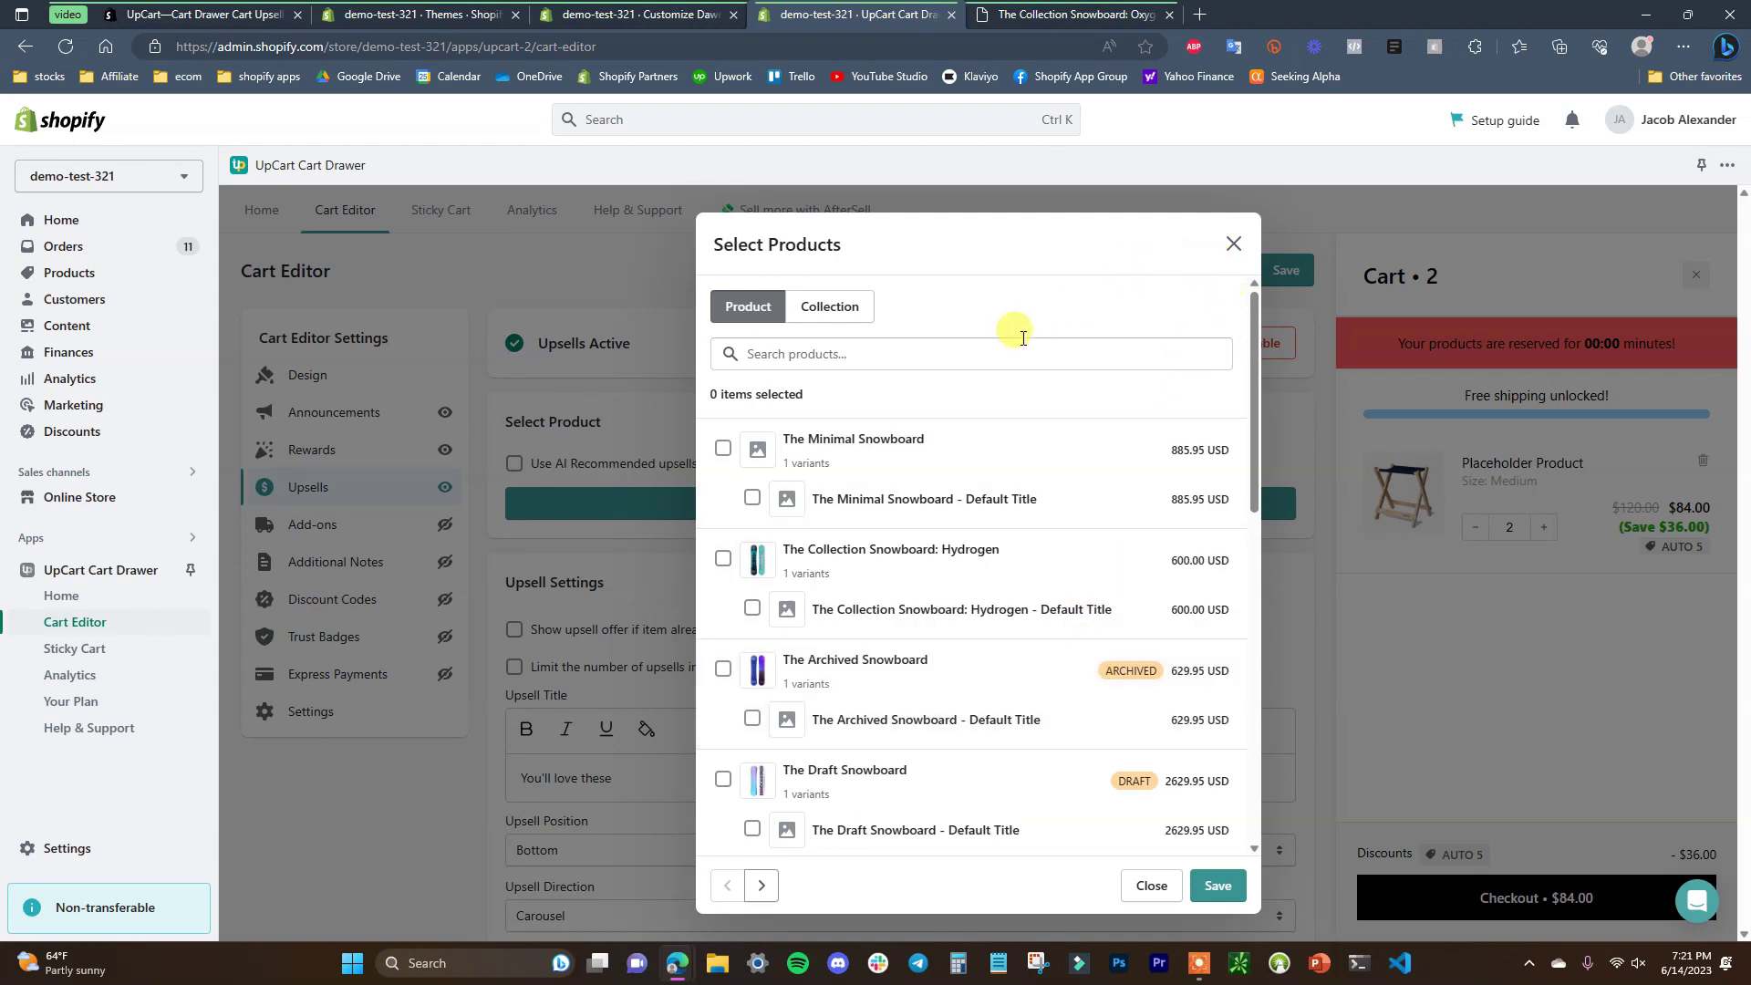
{"action": "left_click", "coordinate": [1232, 247]}
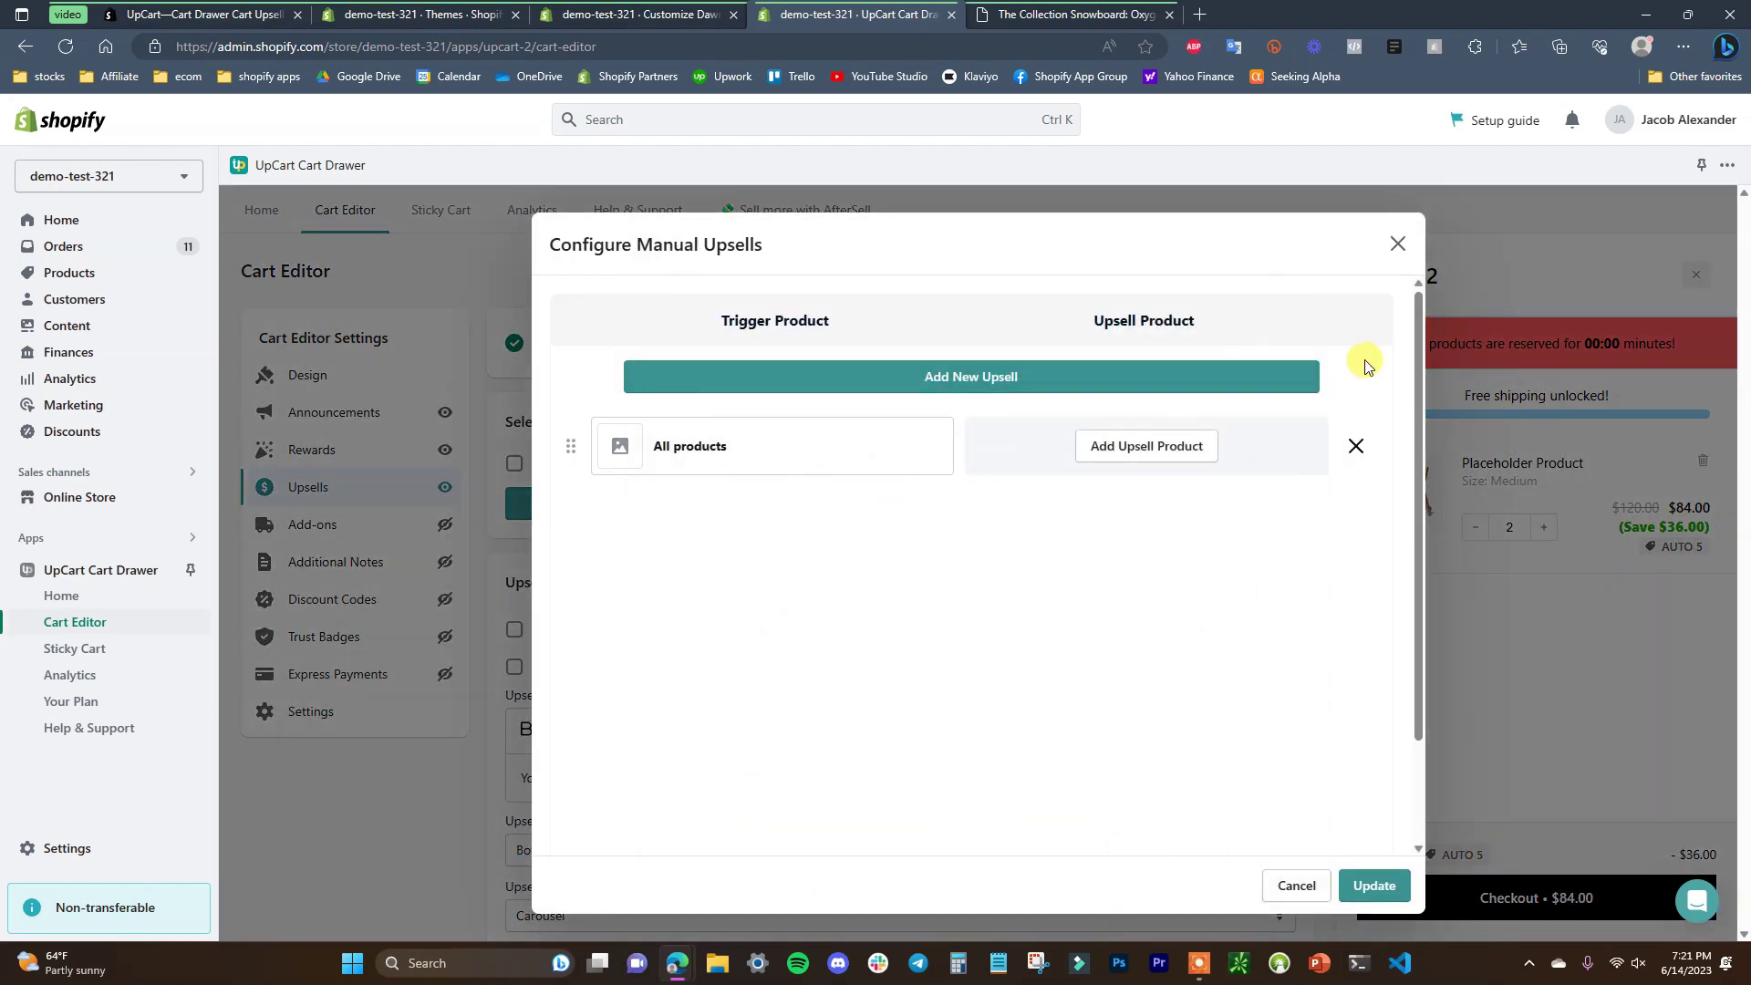
{"action": "left_click", "coordinate": [1296, 886]}
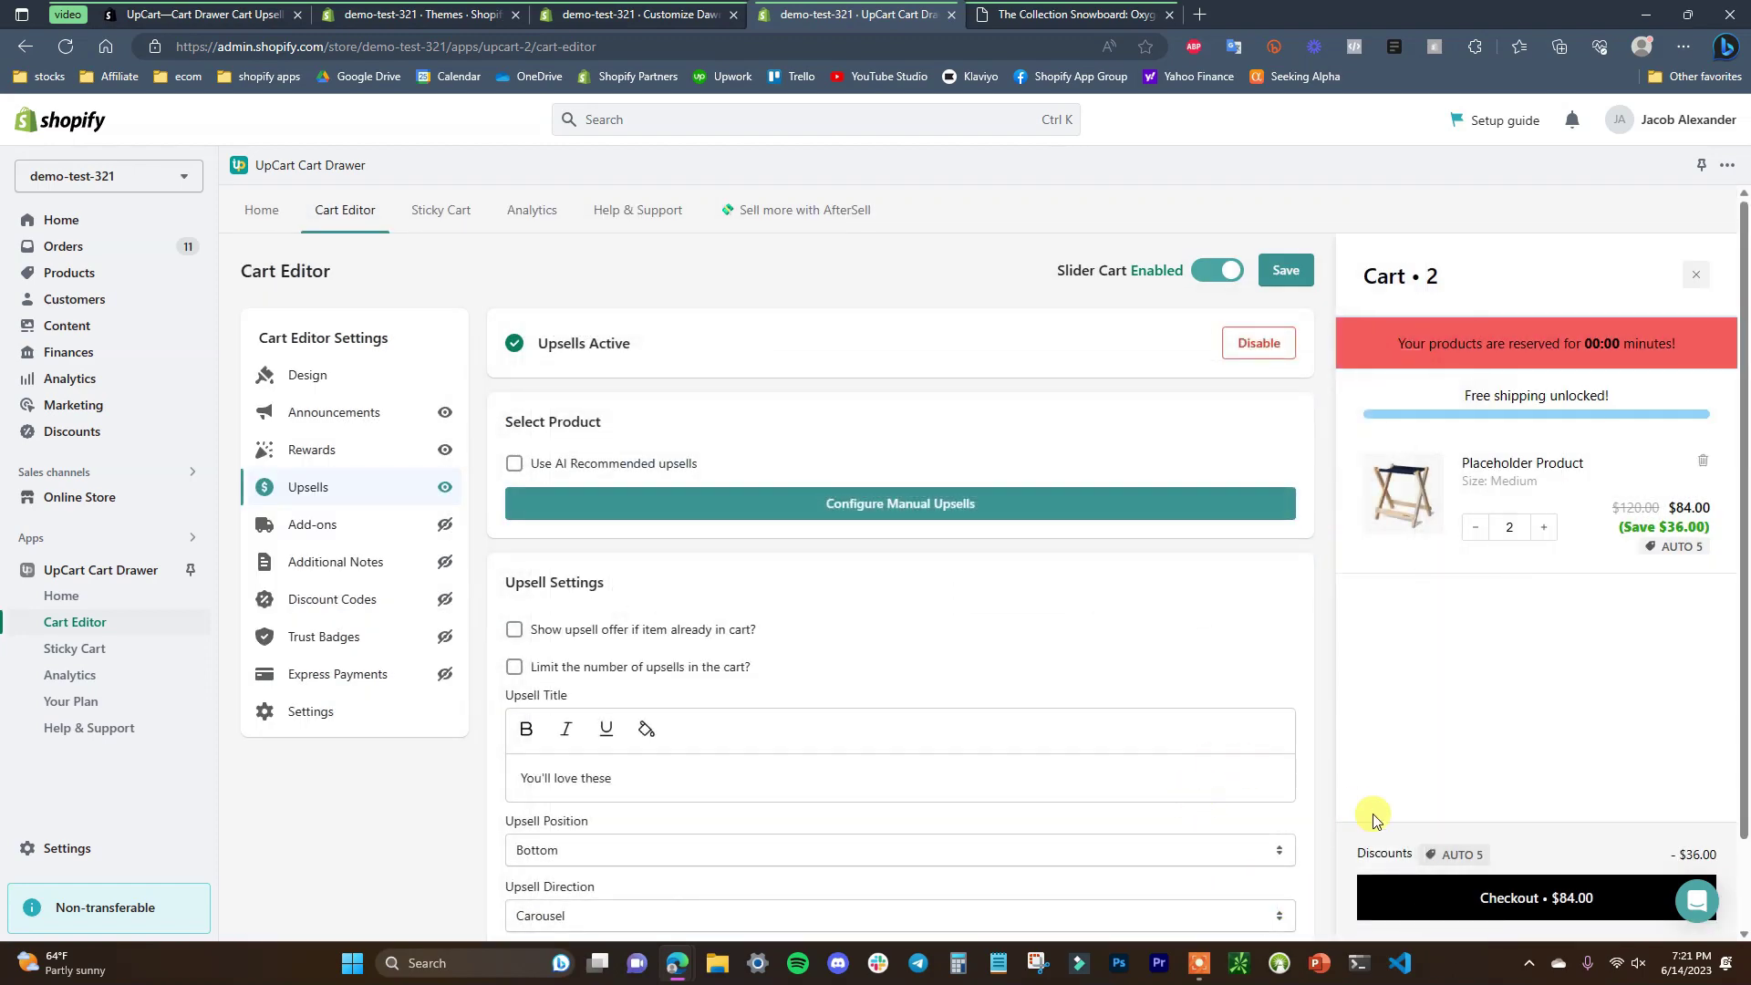
- Turn AI recommended upsells back on, then compare the upsell settings with the storefront's cart drawer and return to the Cart Editor
{"action": "left_click", "coordinate": [606, 464]}
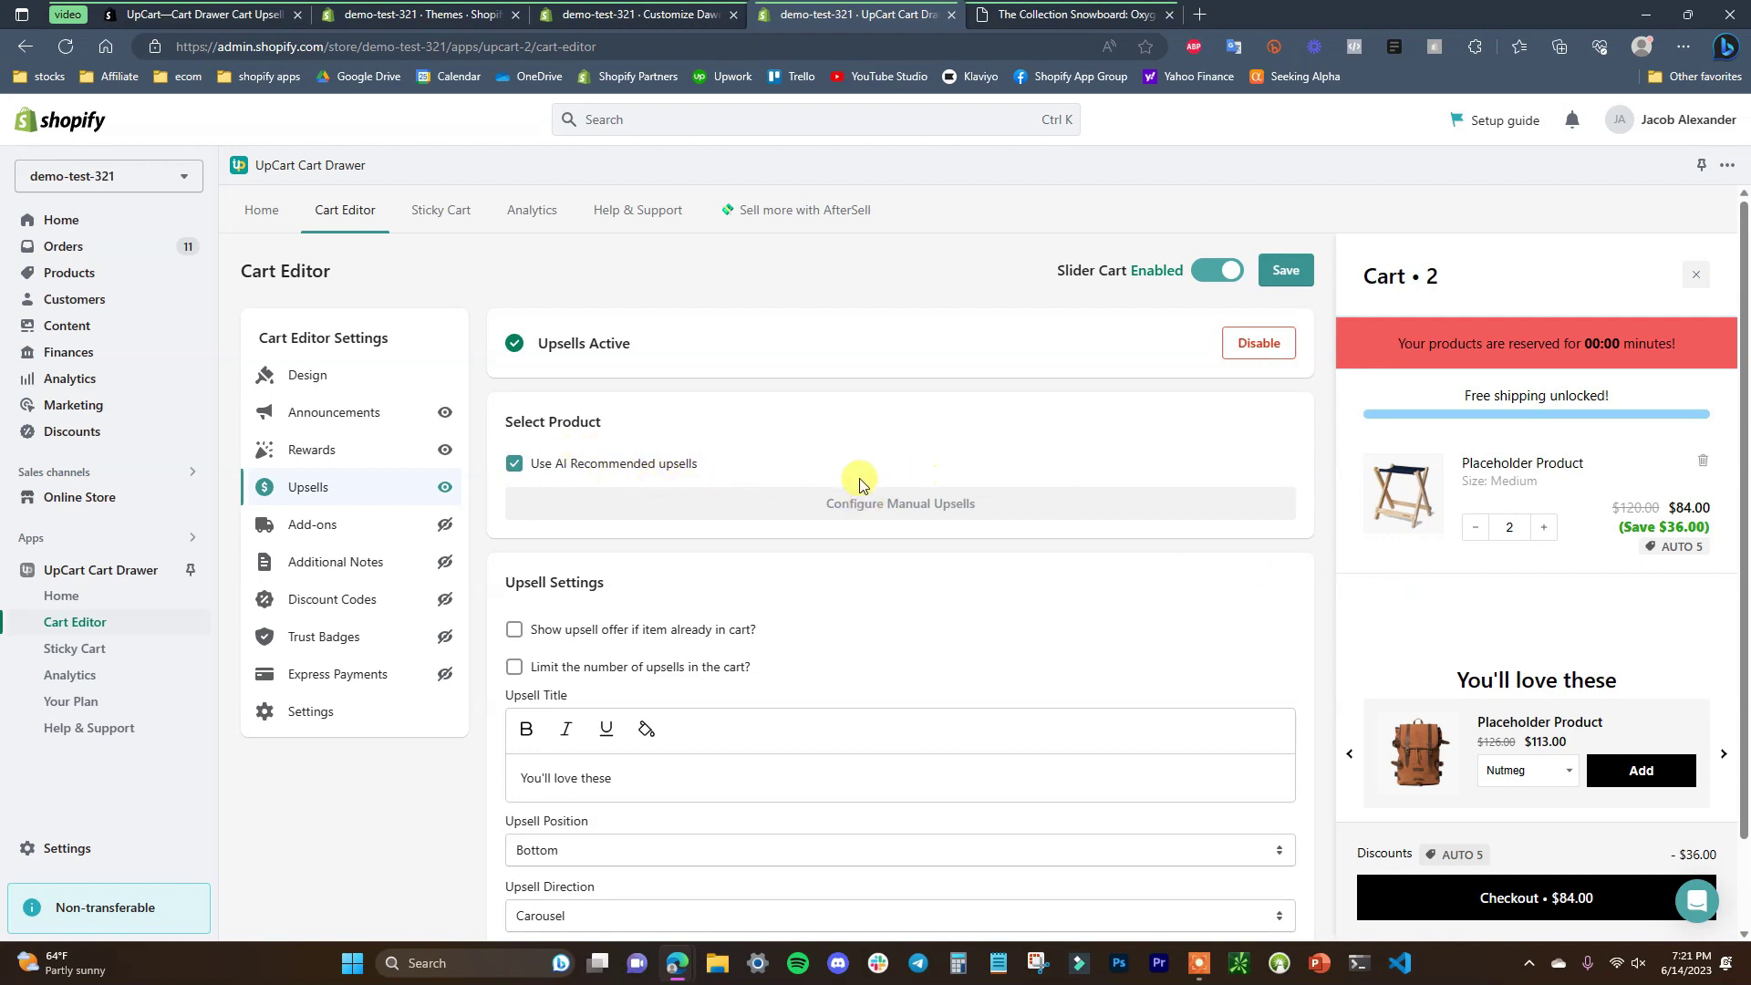
{"action": "scroll", "coordinate": [981, 532], "scroll_direction": "down", "scroll_amount": 2}
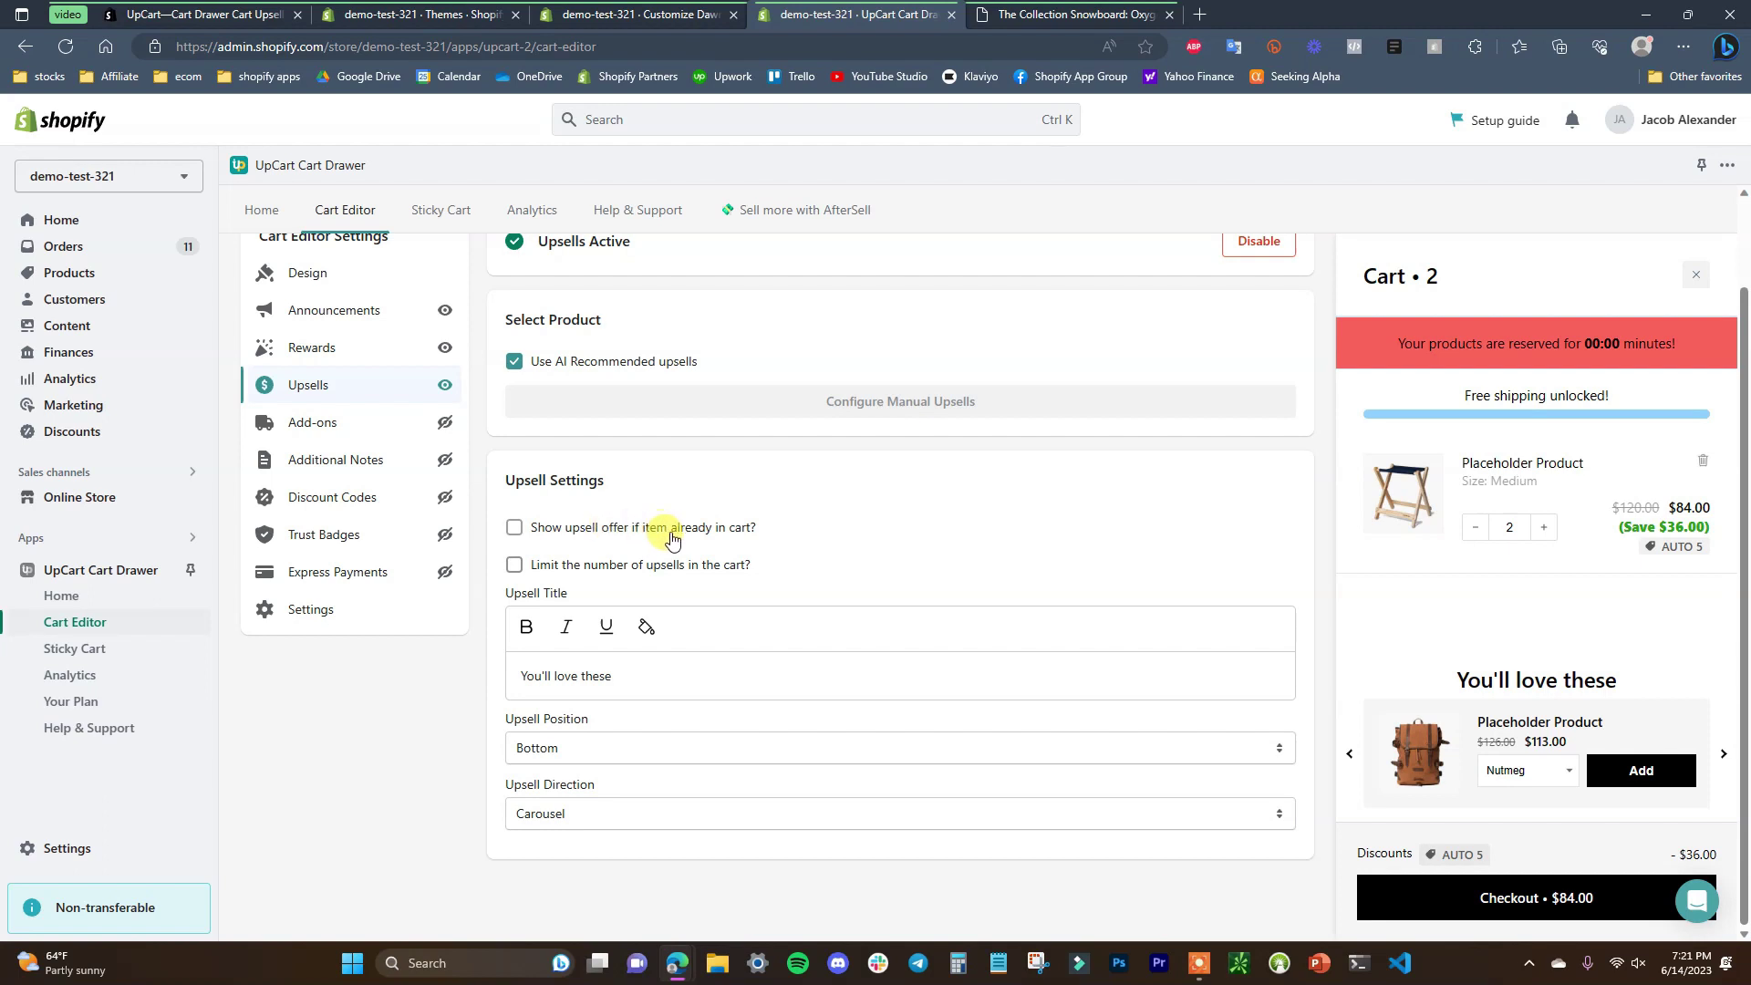
{"action": "left_click", "coordinate": [1053, 13]}
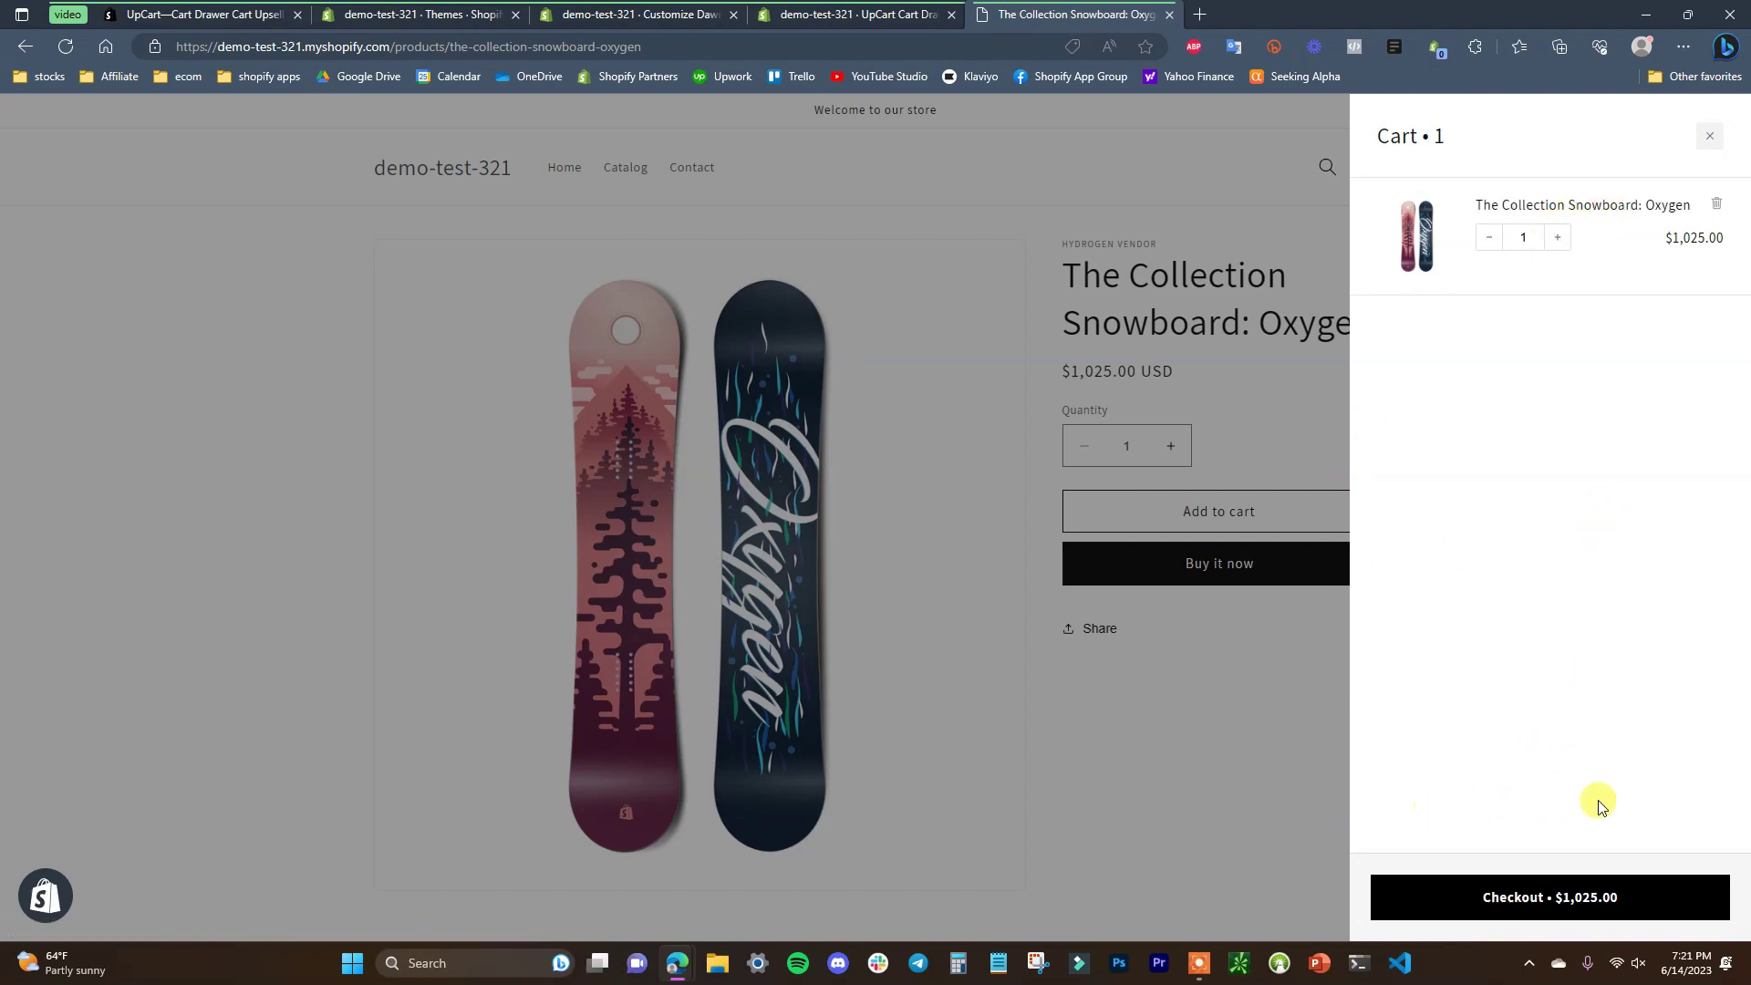
{"action": "left_click", "coordinate": [863, 15]}
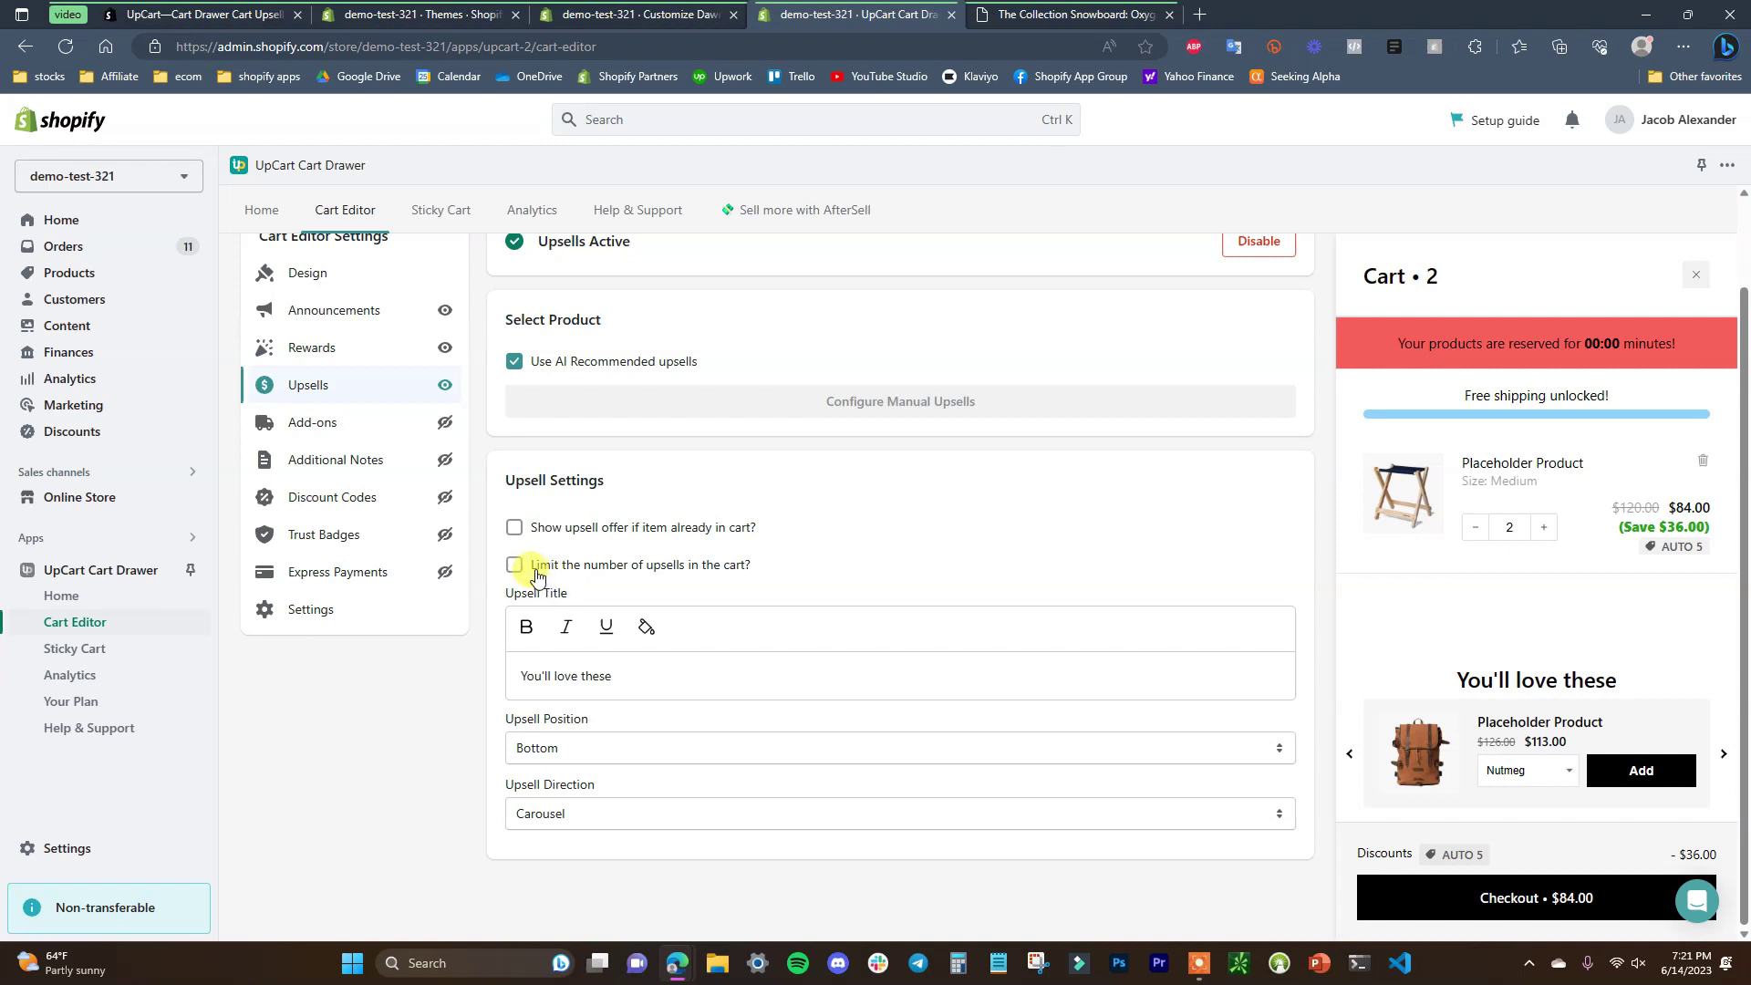
- Try limiting the number of upsells in the cart to 3, and turn the limit back off
{"action": "left_click", "coordinate": [679, 566]}
{"action": "left_click_drag", "start_coordinate": [567, 619], "coordinate": [464, 631]}
{"action": "type", "text": "3"}
{"action": "left_click", "coordinate": [833, 582]}
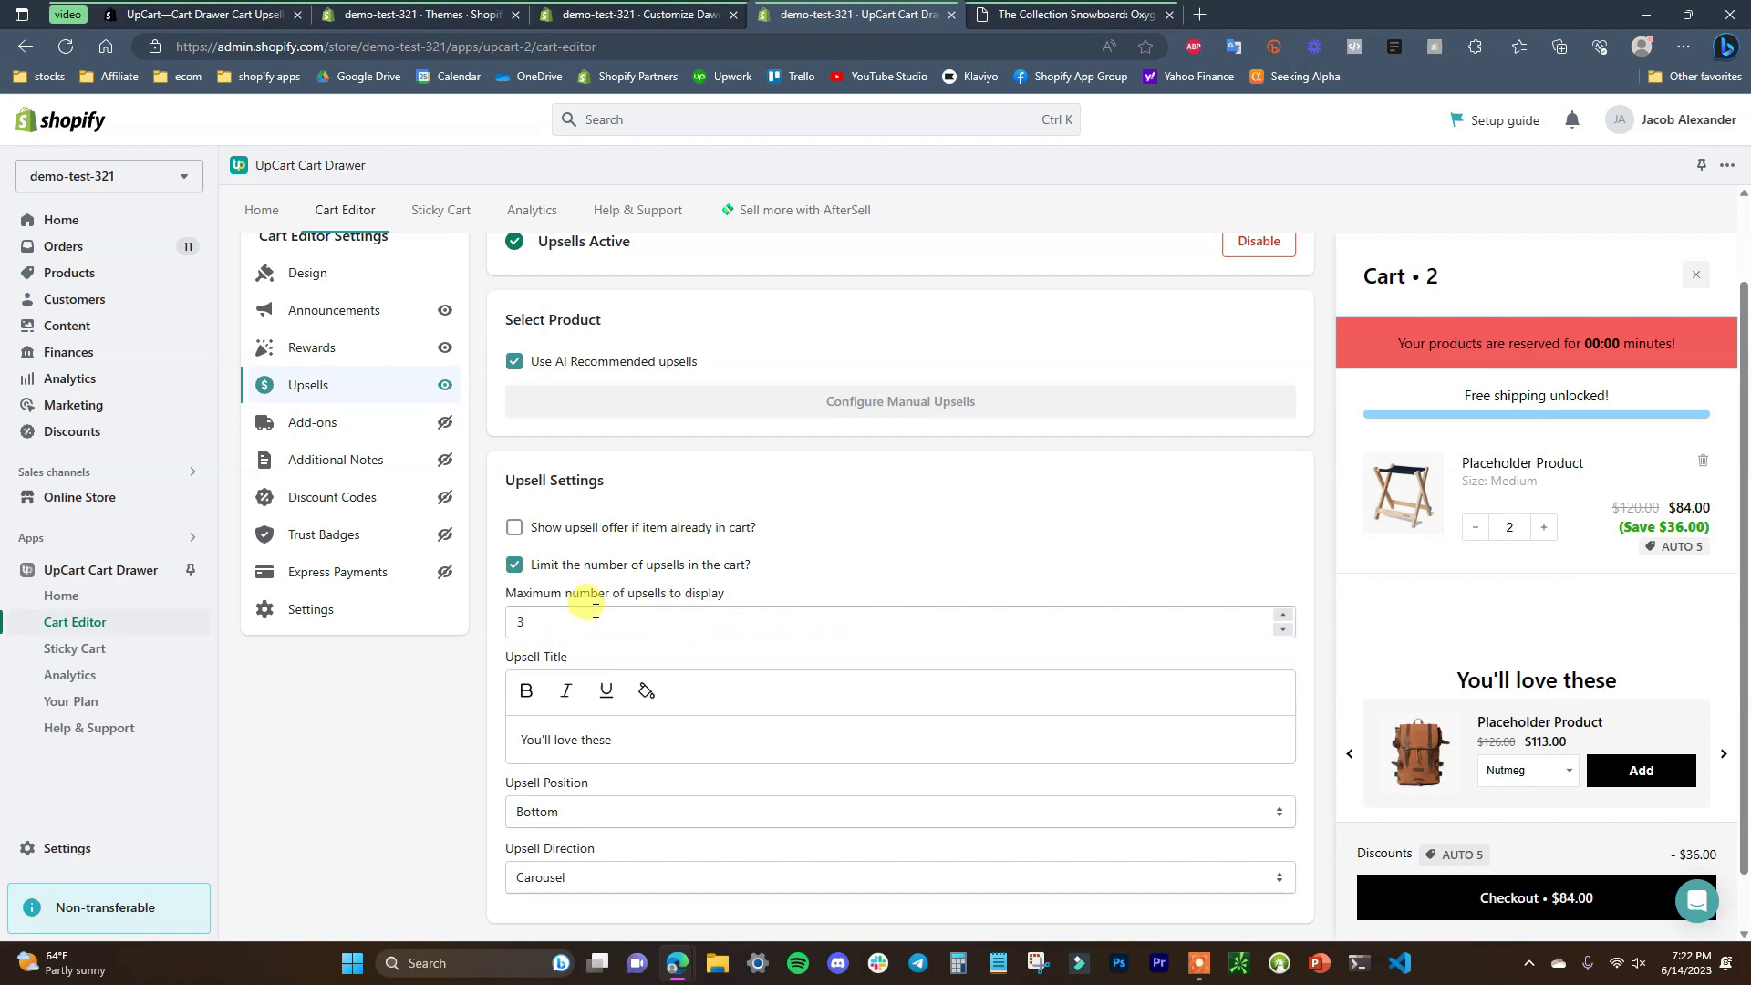
{"action": "left_click", "coordinate": [639, 566]}
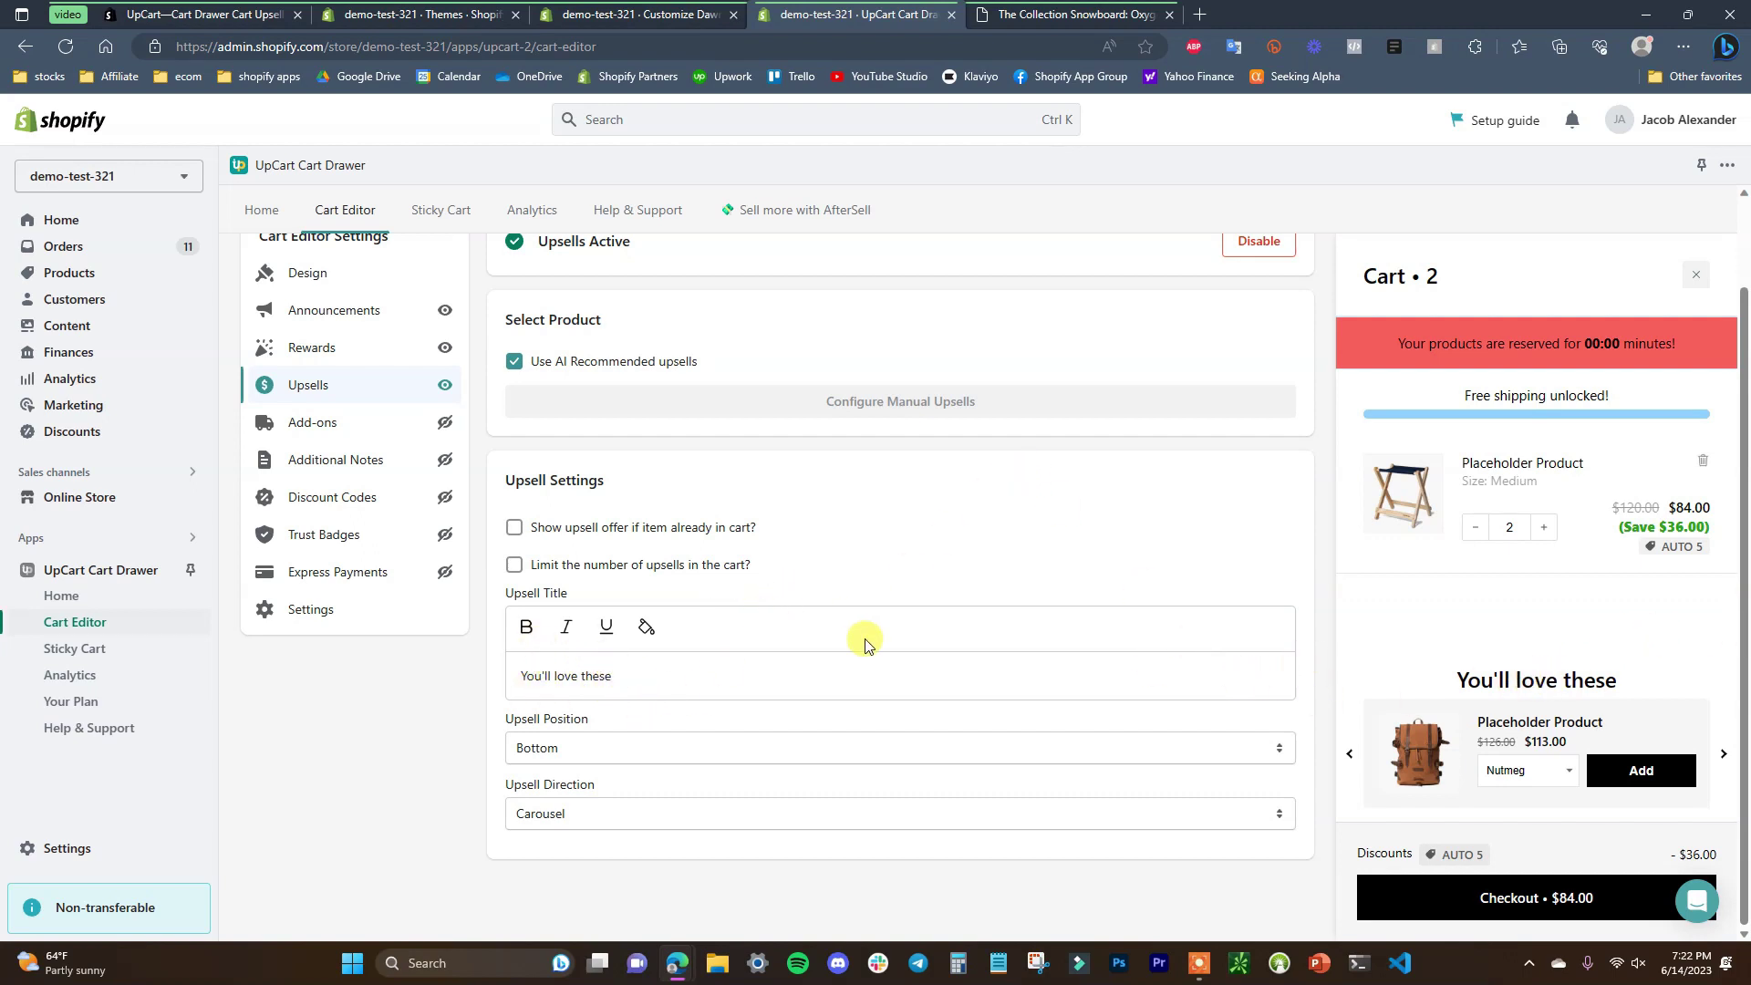
- Change the upsell title to "Check this out.."
{"action": "left_click_drag", "start_coordinate": [648, 683], "coordinate": [480, 681]}
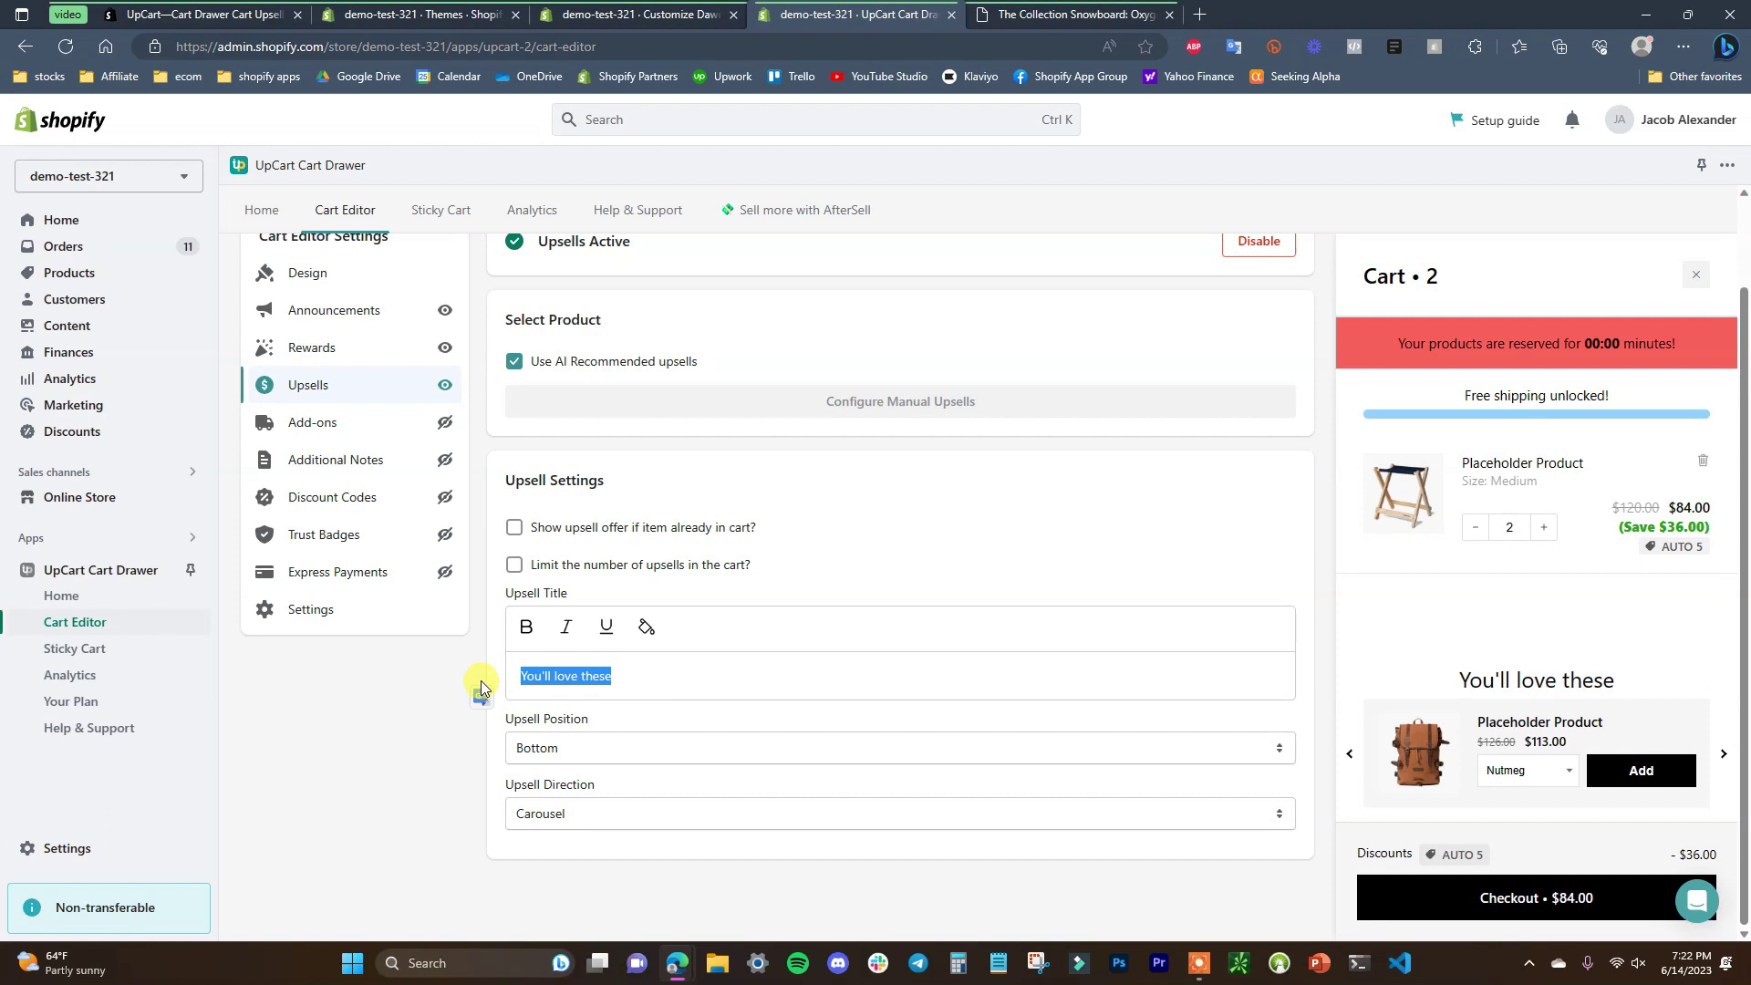
{"action": "type", "text": "Check this out"}
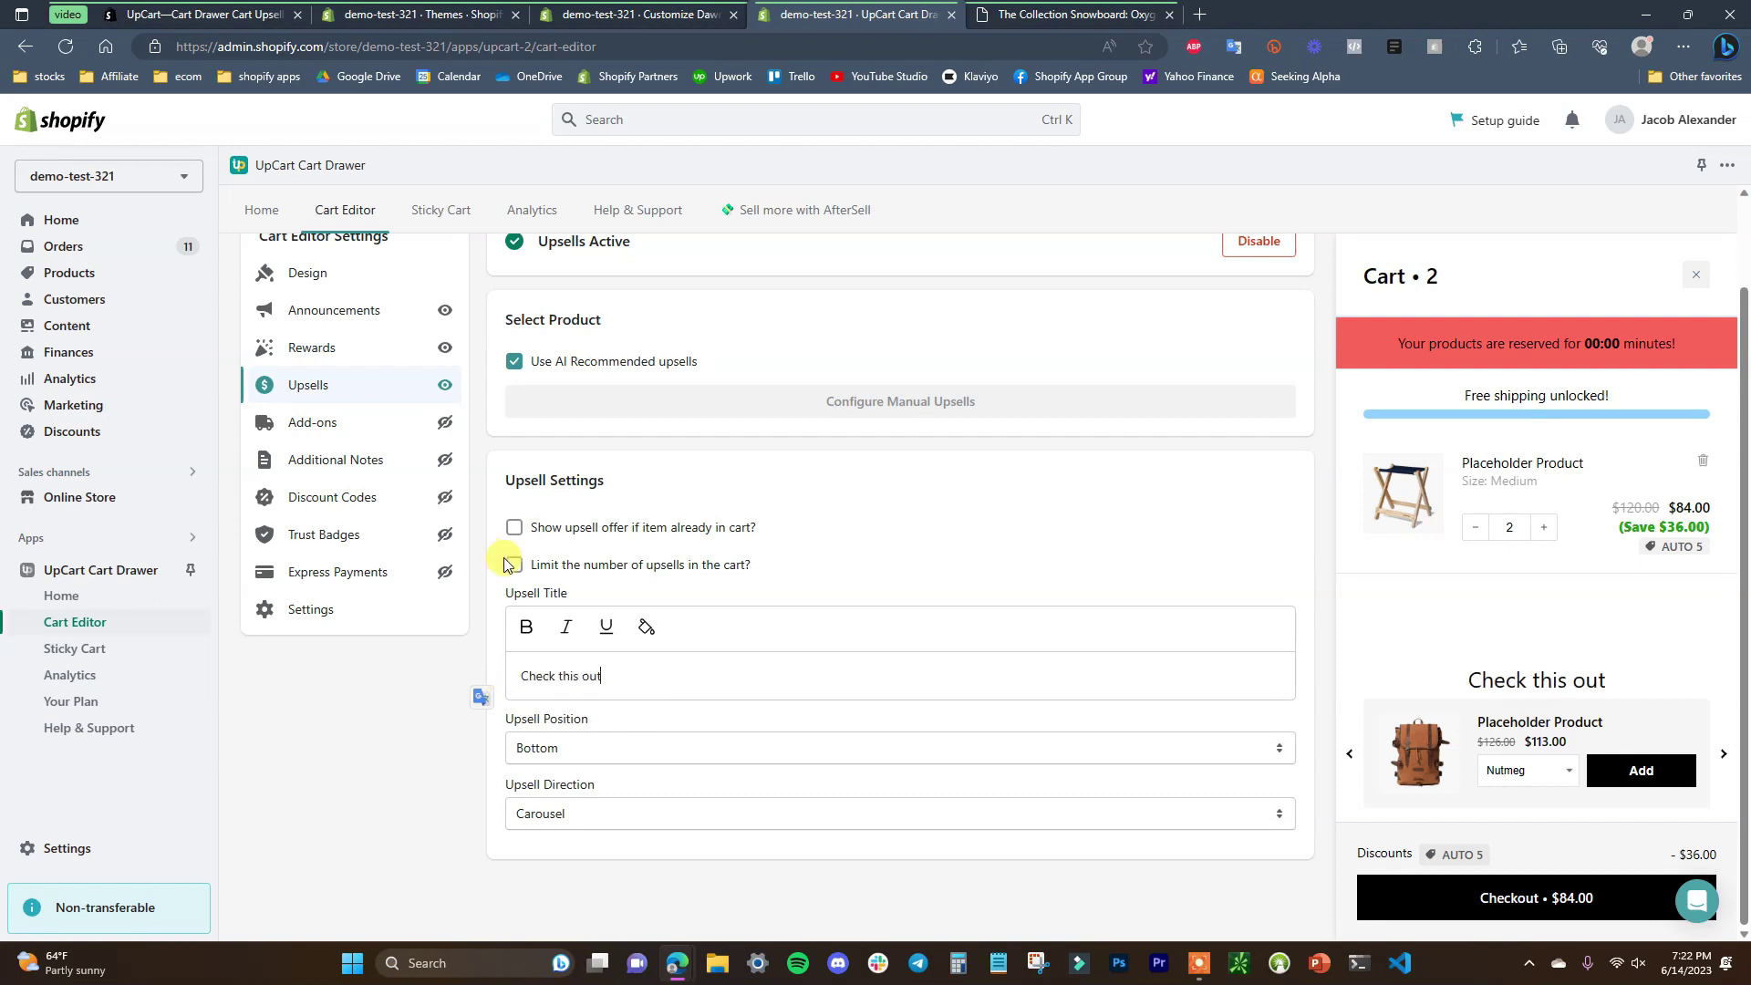
{"action": "type", "text": ".."}
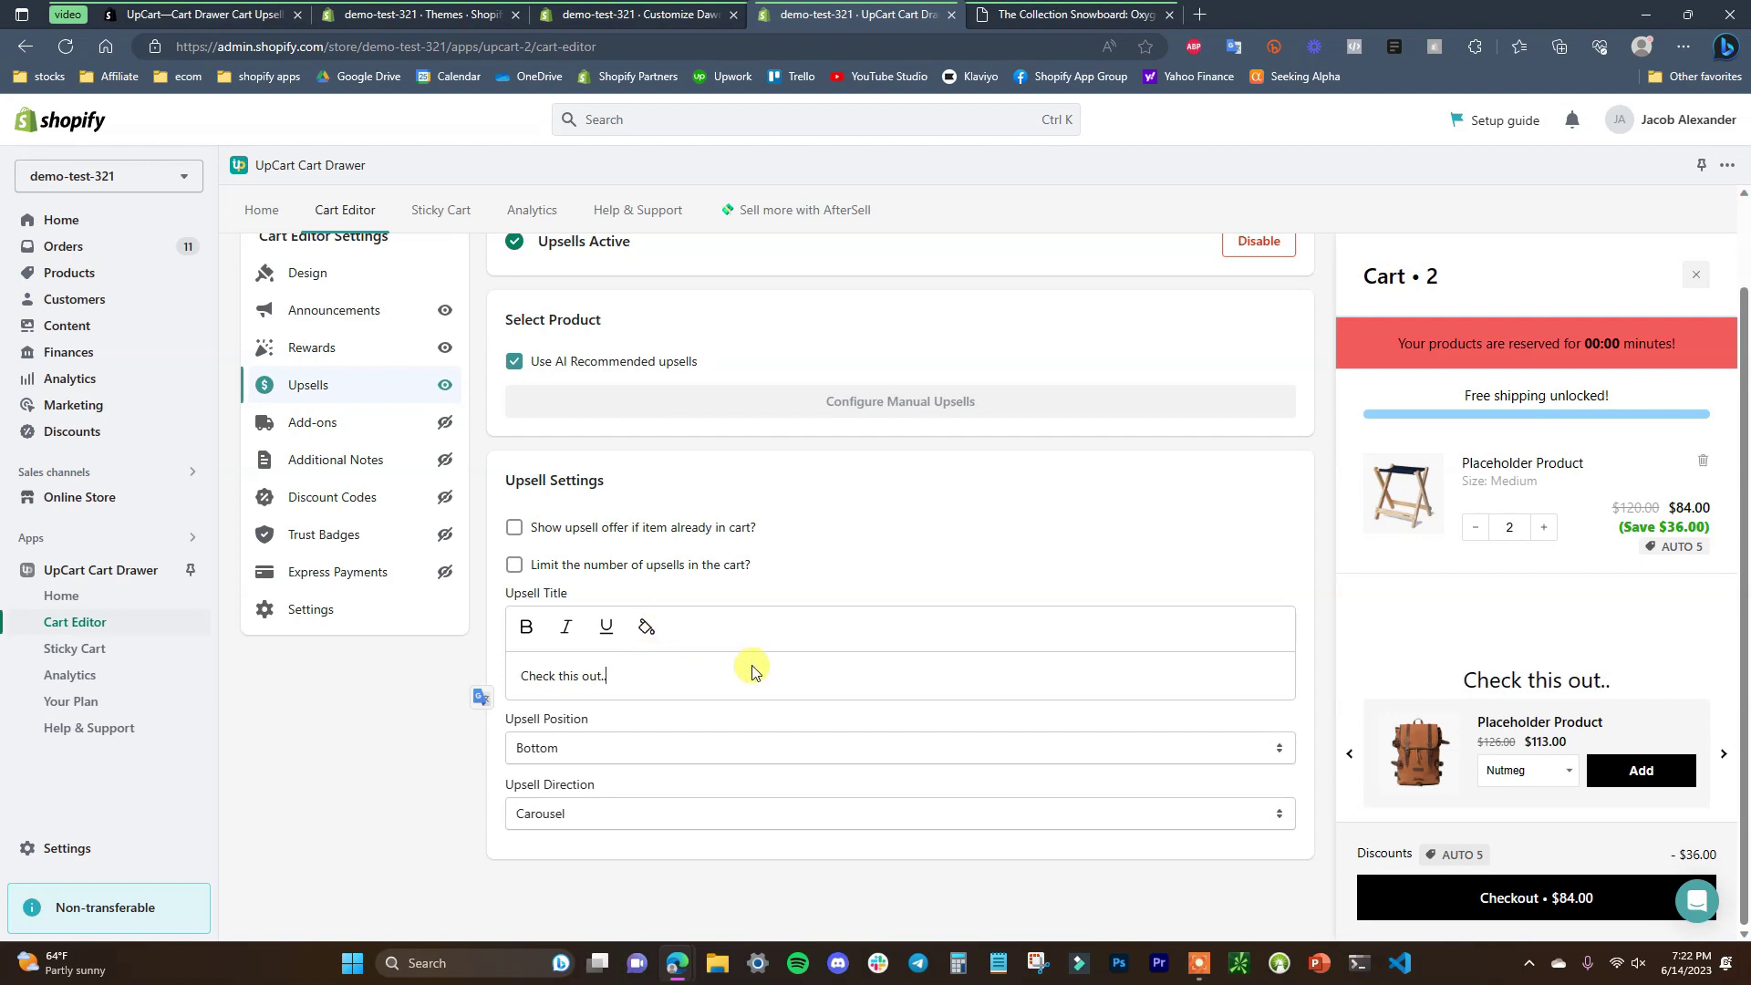
- Try the Top upsell position and set the position back to Bottom
{"action": "left_click", "coordinate": [887, 748]}
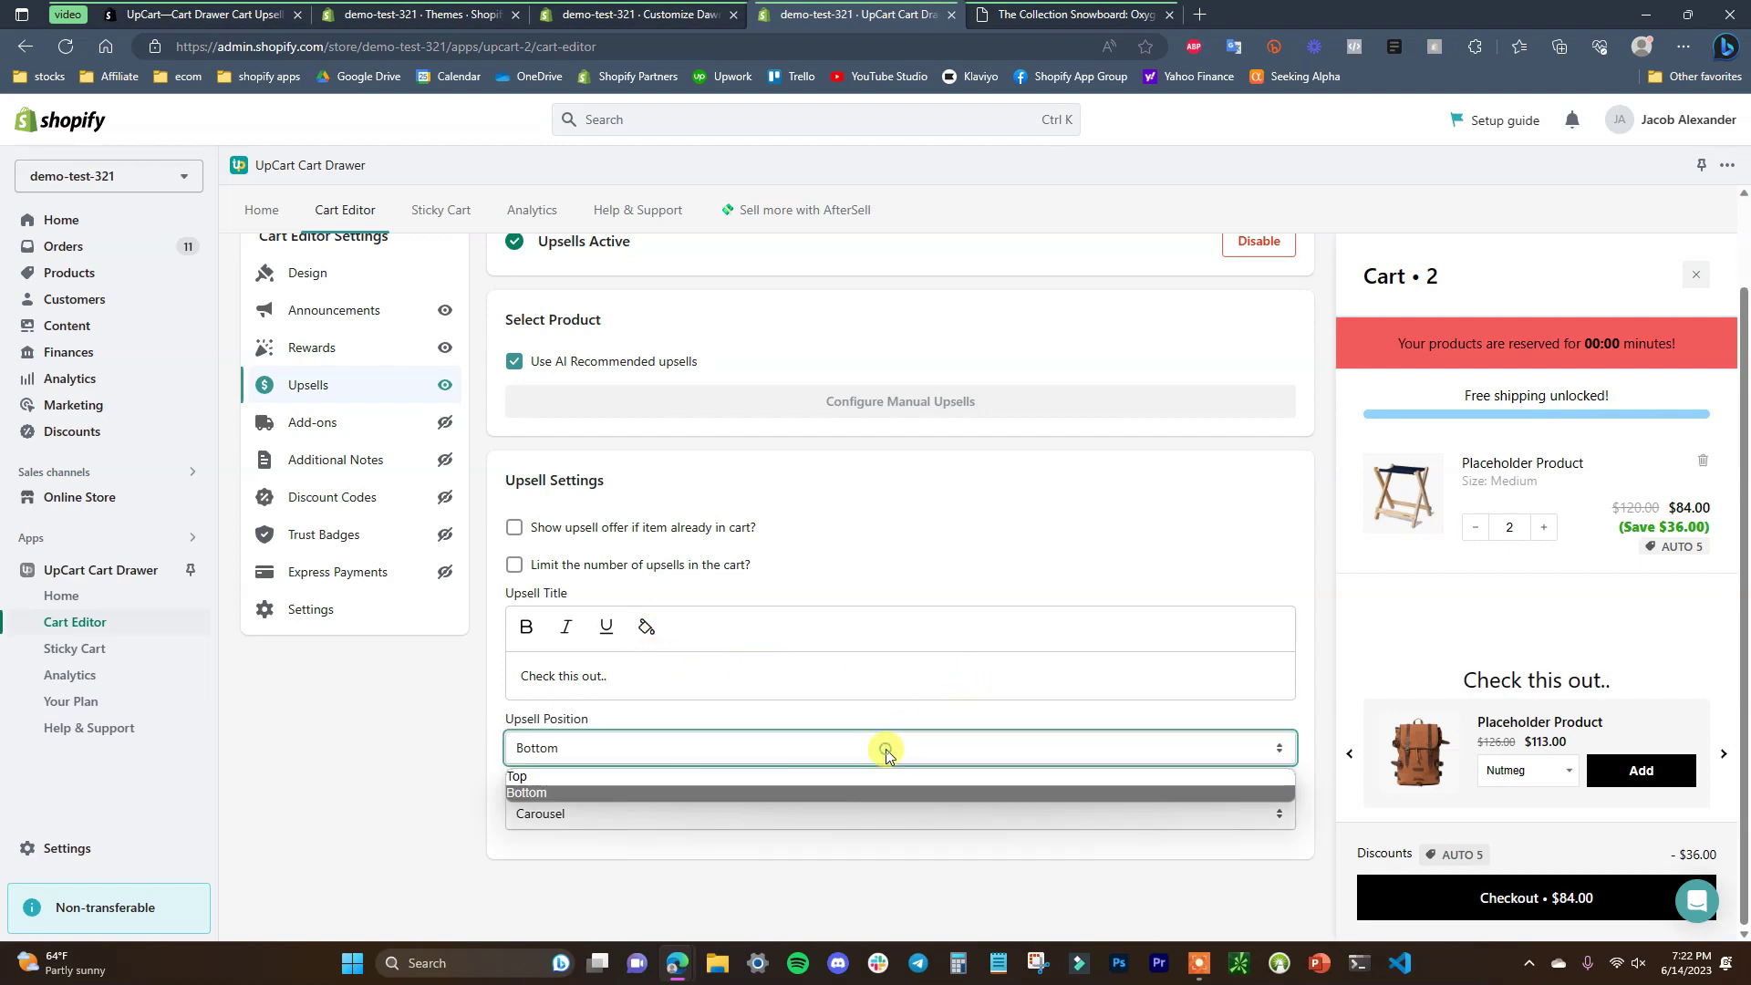
{"action": "left_click", "coordinate": [858, 776]}
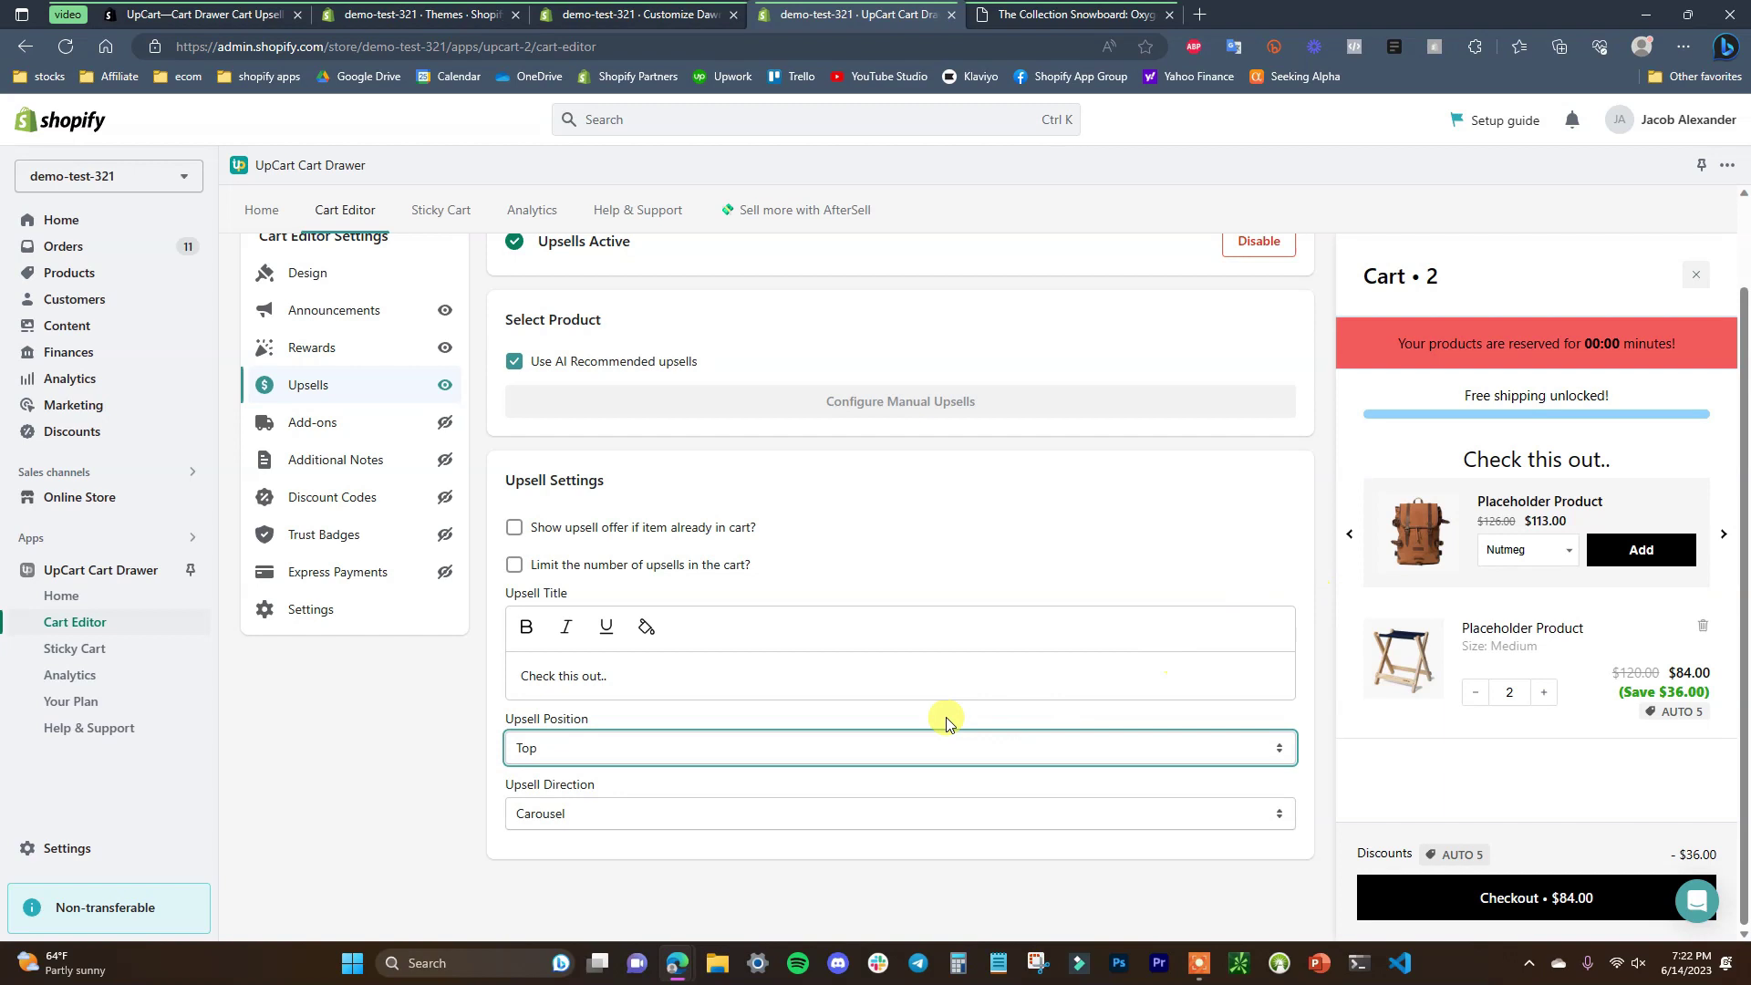
{"action": "left_click", "coordinate": [912, 748]}
{"action": "left_click", "coordinate": [852, 791]}
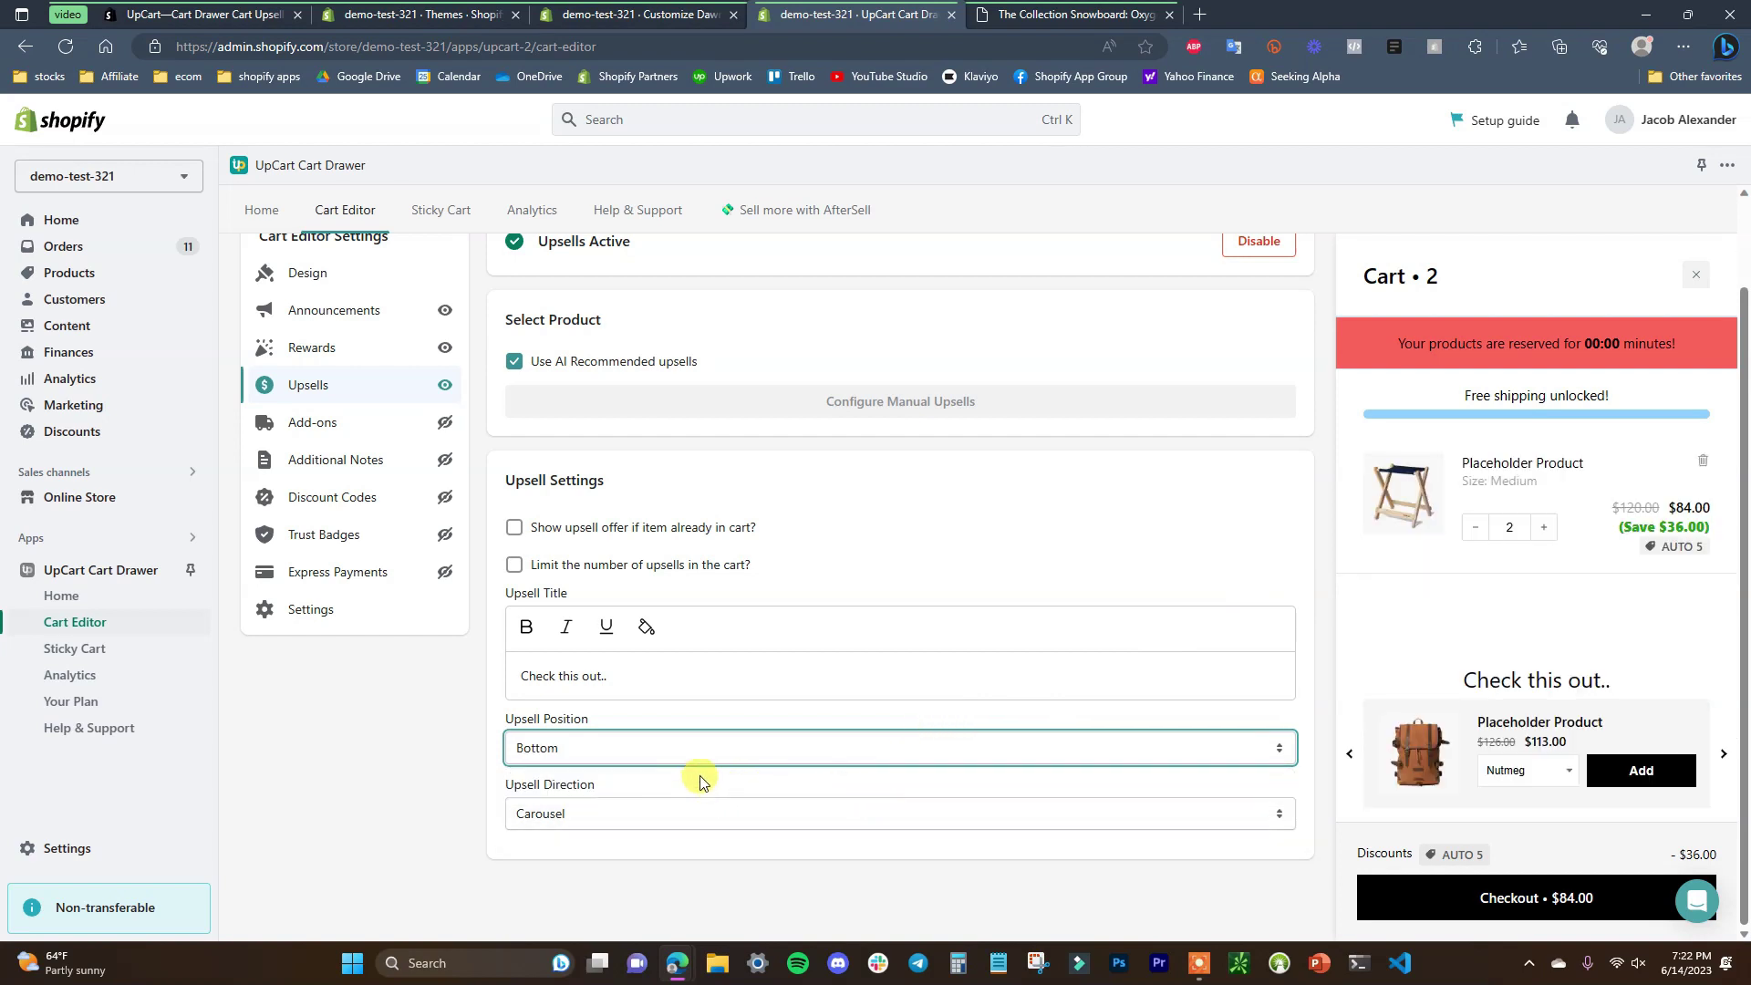
- Browse the carousel upsells in the cart preview, try the Block upsell direction, and set the direction back to Carousel
{"action": "left_click", "coordinate": [1350, 757]}
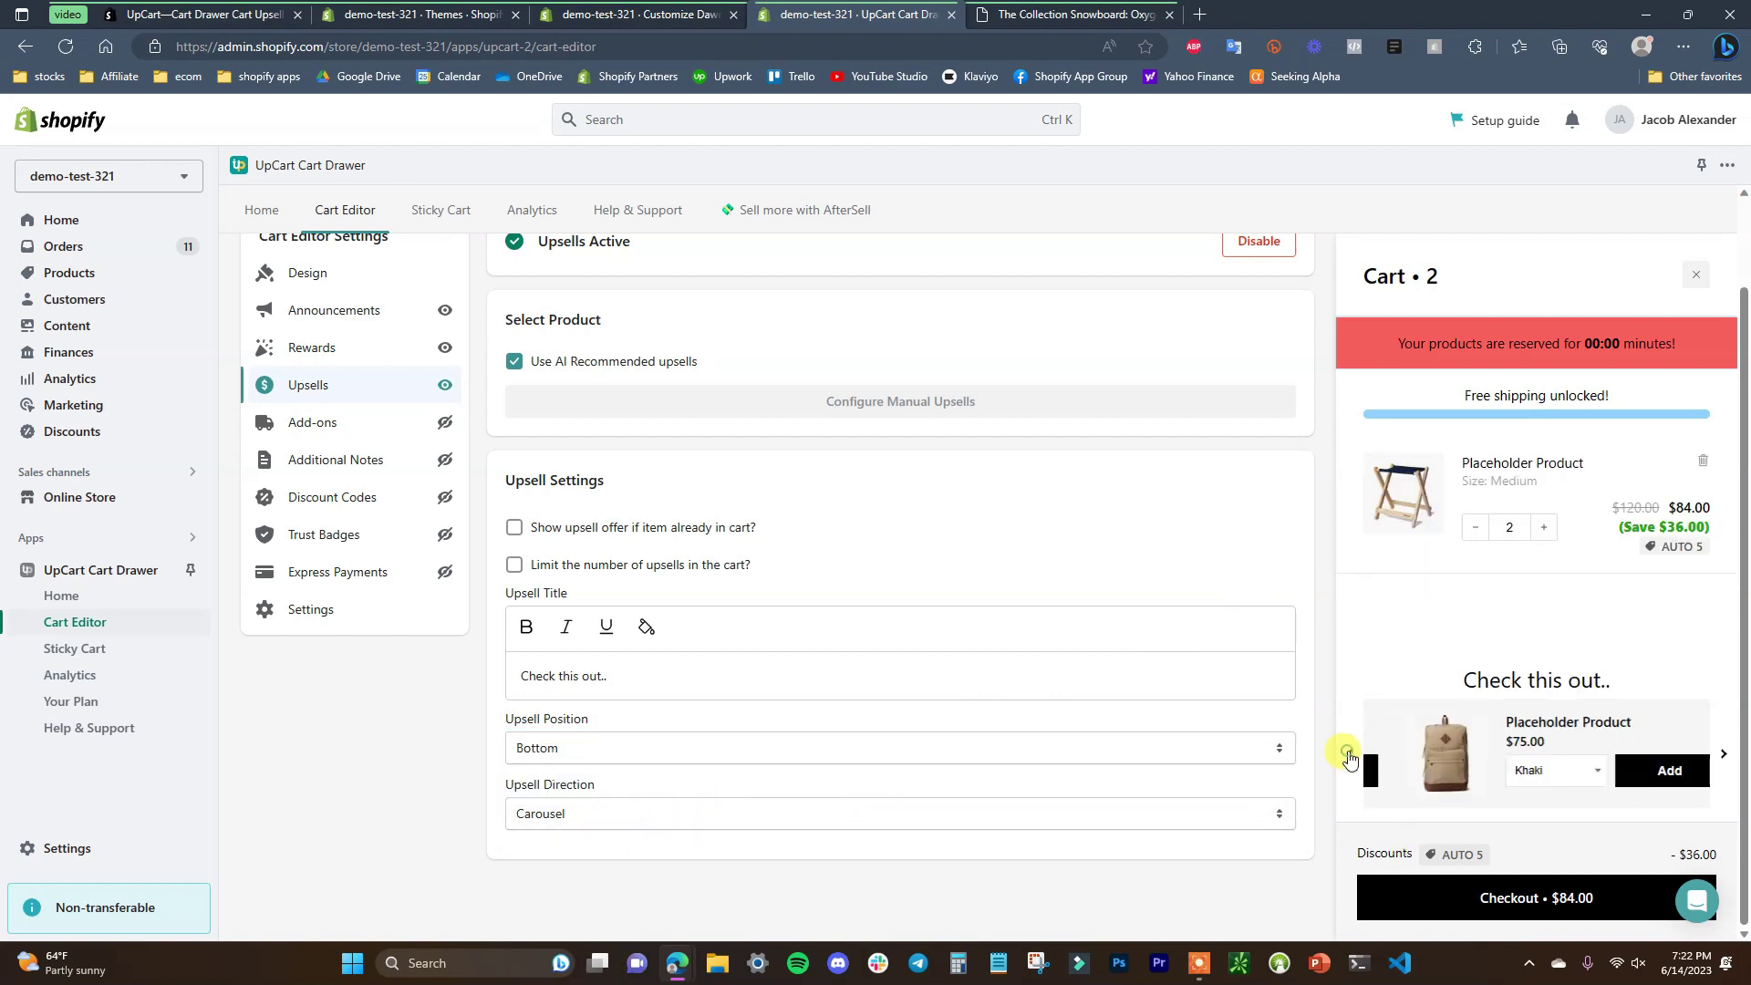
{"action": "left_click", "coordinate": [1351, 757]}
{"action": "left_click", "coordinate": [1350, 757]}
{"action": "left_click", "coordinate": [659, 800]}
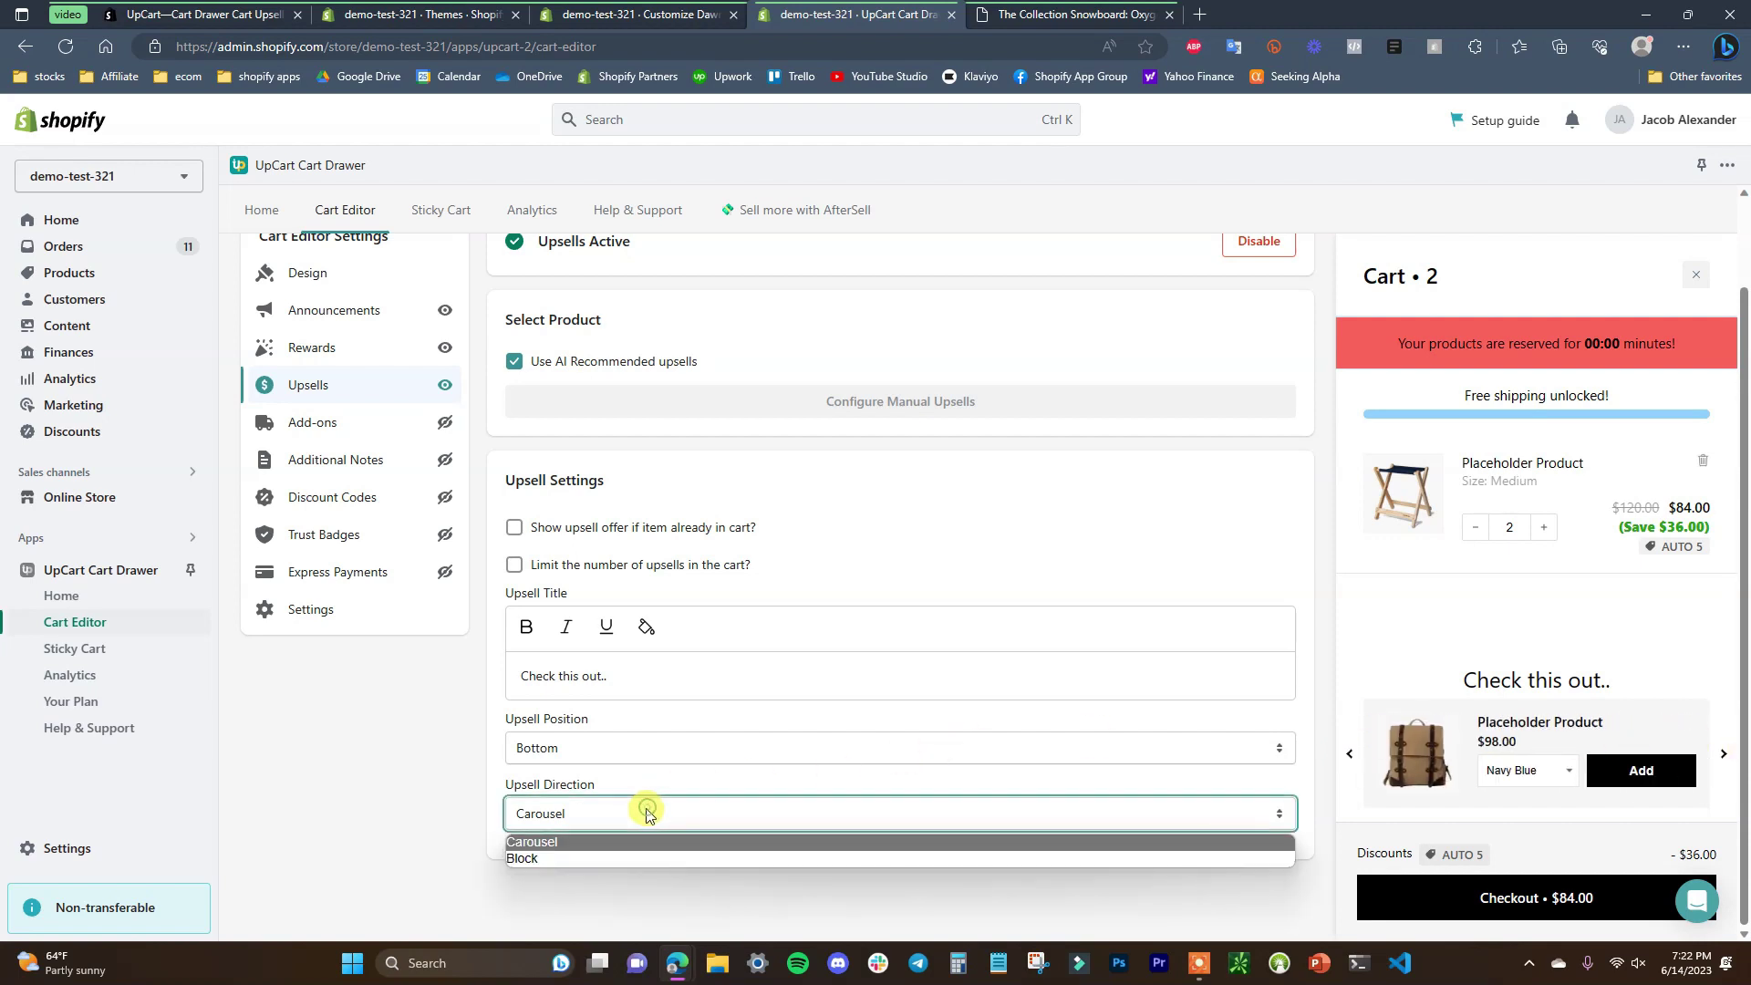
{"action": "left_click", "coordinate": [606, 854]}
{"action": "scroll", "coordinate": [1624, 724], "scroll_direction": "down", "scroll_amount": 2}
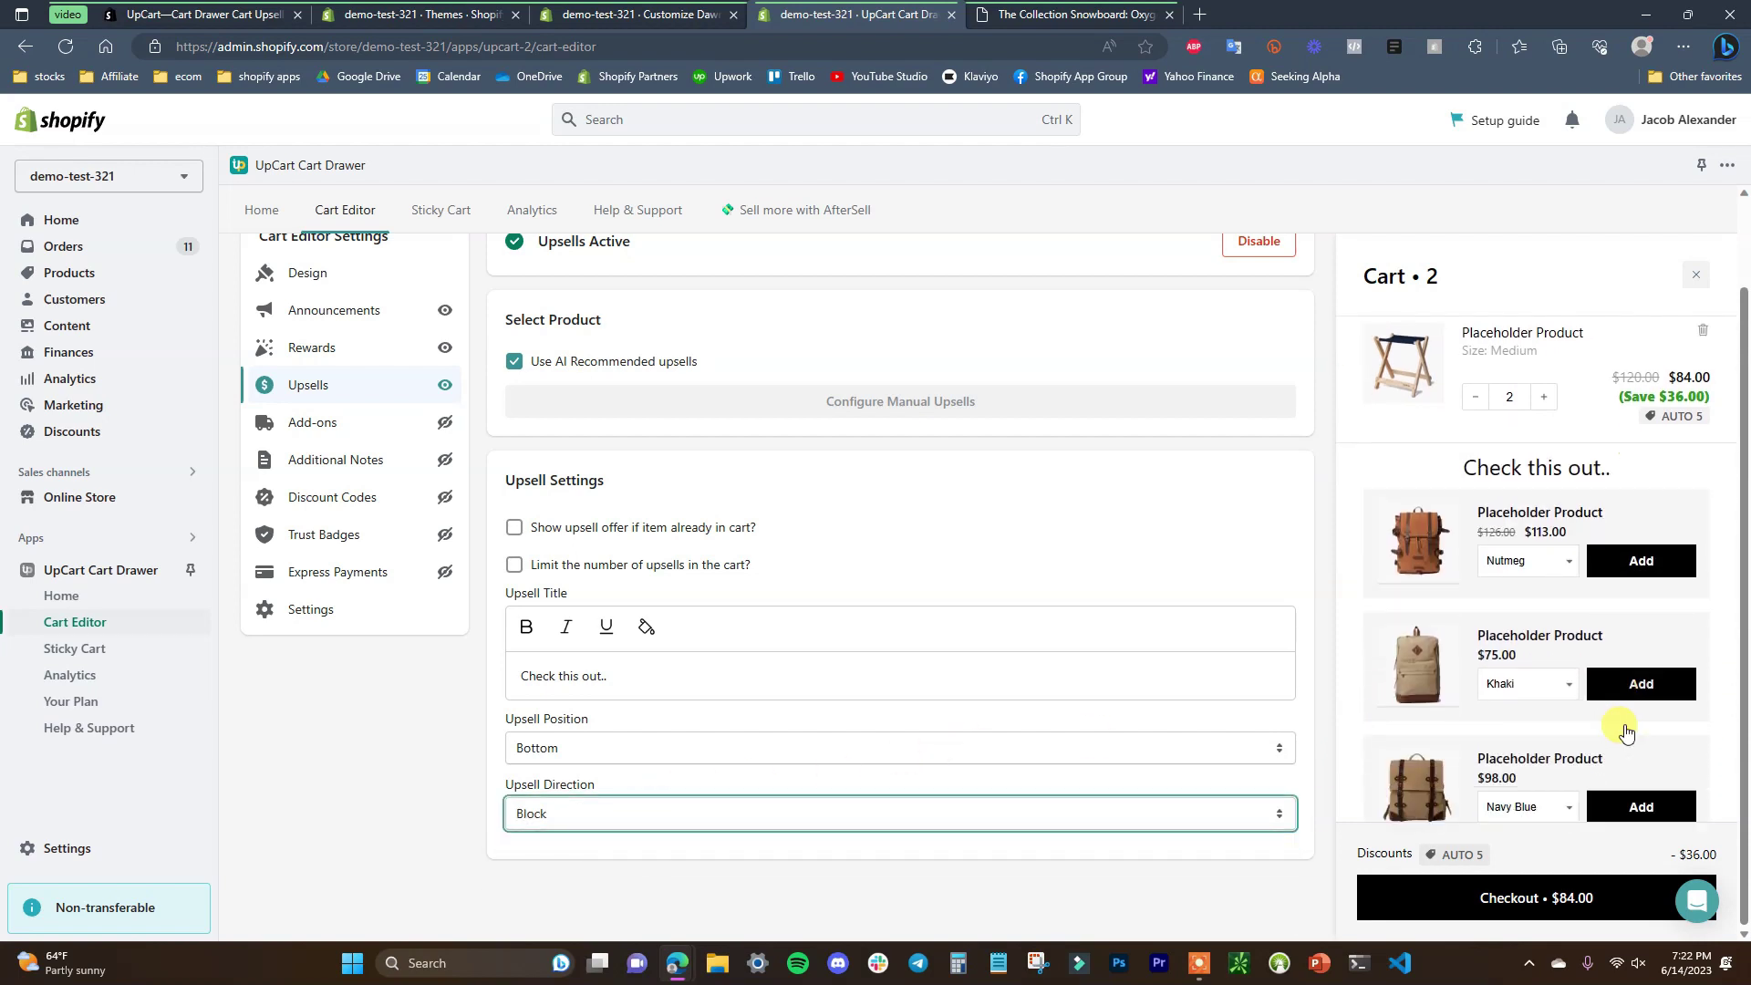
{"action": "scroll", "coordinate": [1563, 708], "scroll_direction": "up", "scroll_amount": 1}
{"action": "scroll", "coordinate": [1563, 708], "scroll_direction": "down", "scroll_amount": 1}
{"action": "scroll", "coordinate": [1563, 740], "scroll_direction": "up", "scroll_amount": 2}
{"action": "scroll", "coordinate": [1585, 735], "scroll_direction": "down", "scroll_amount": 2}
{"action": "scroll", "coordinate": [1585, 735], "scroll_direction": "down", "scroll_amount": 1}
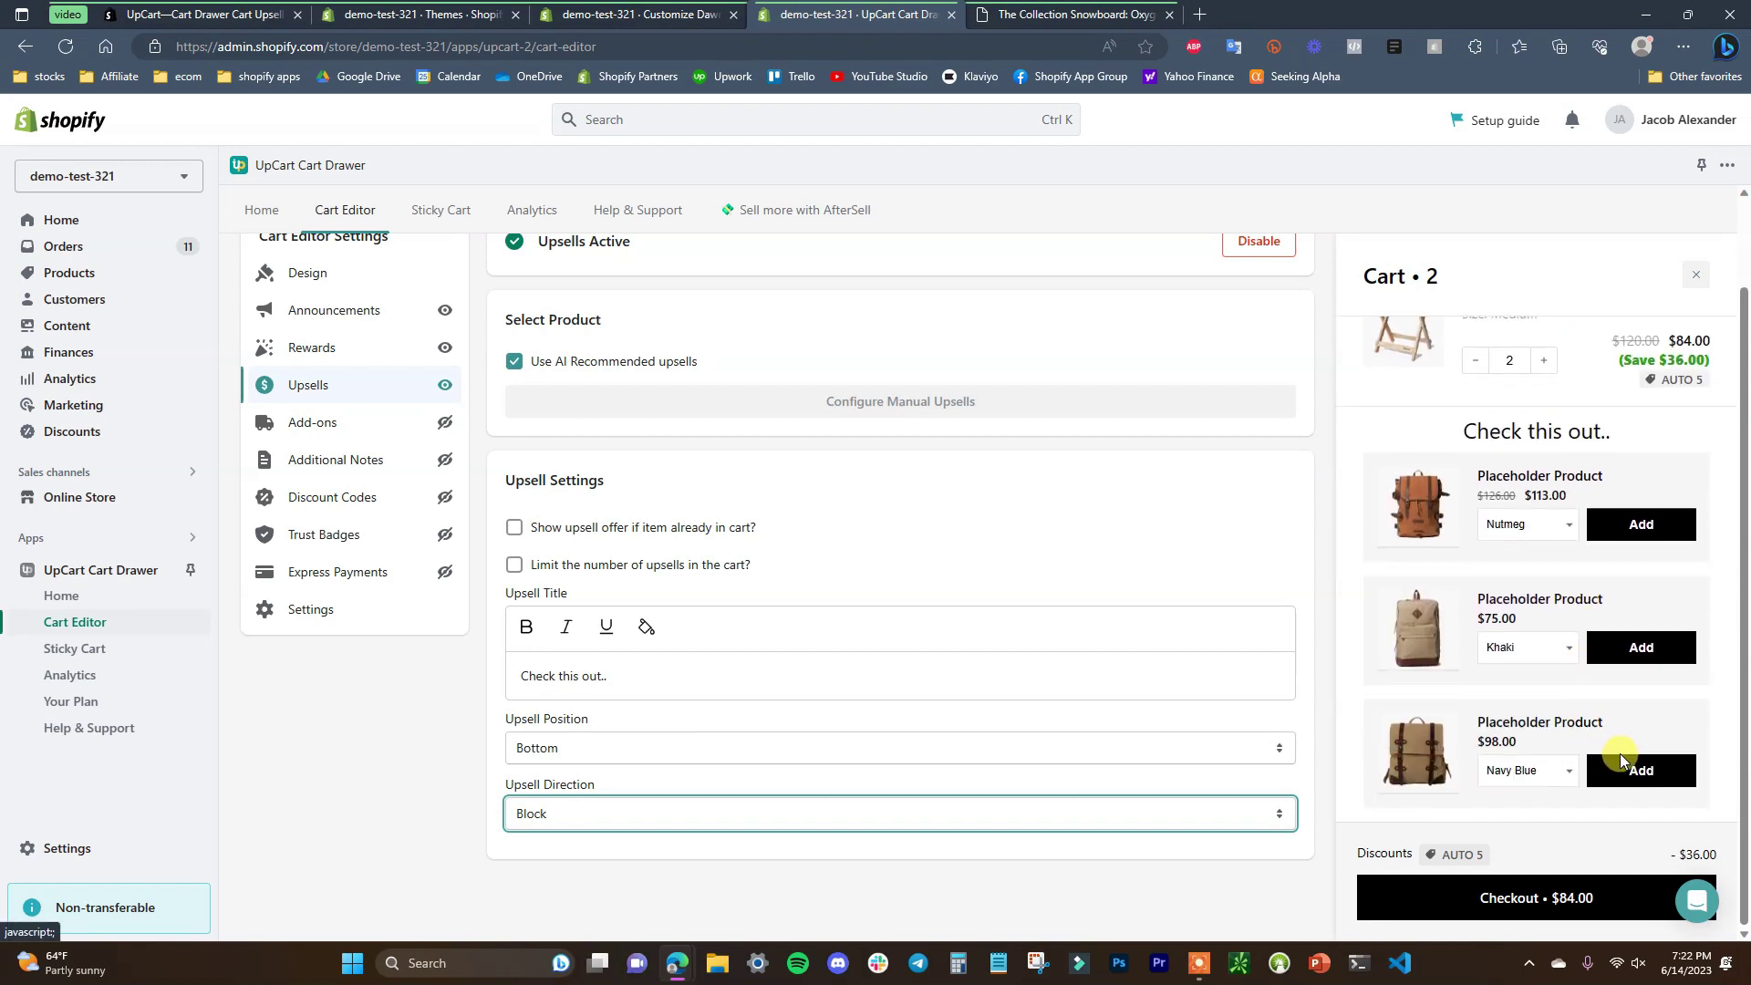
{"action": "left_click", "coordinate": [1175, 814]}
{"action": "left_click", "coordinate": [1028, 838]}
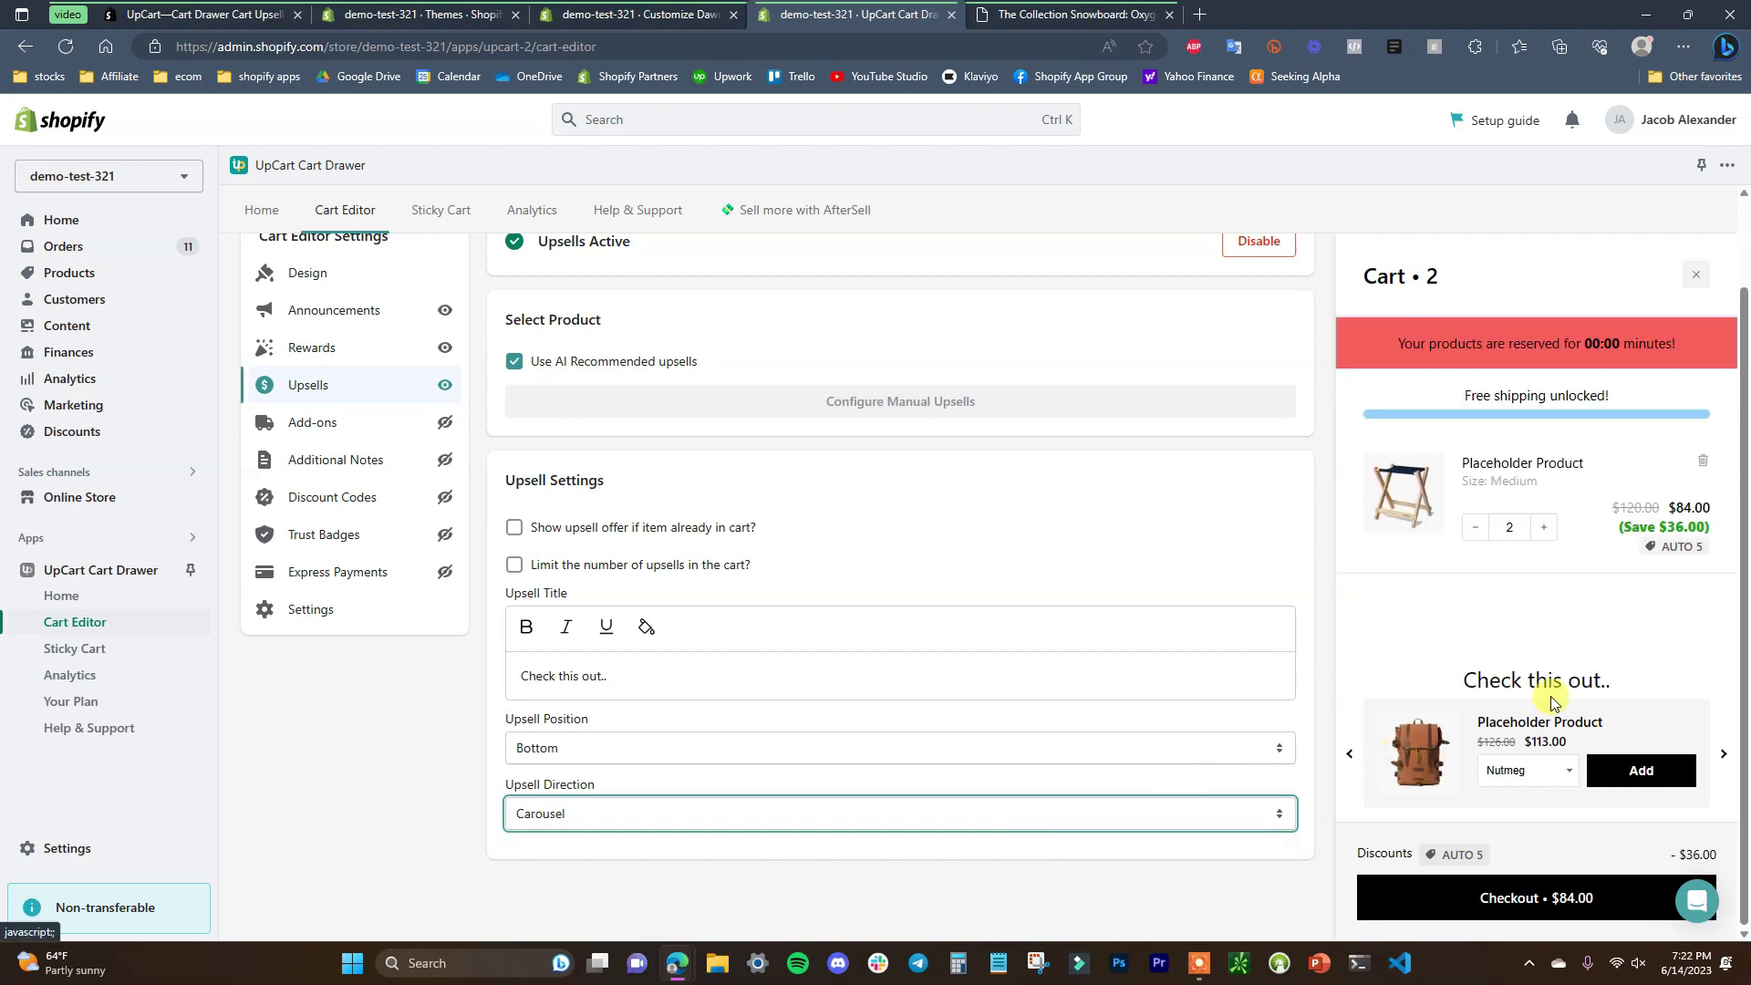
- Open the Add-ons settings, enable add-ons, and choose Shipping Protection as the add-on type
{"action": "scroll", "coordinate": [1521, 651], "scroll_direction": "up", "scroll_amount": 1}
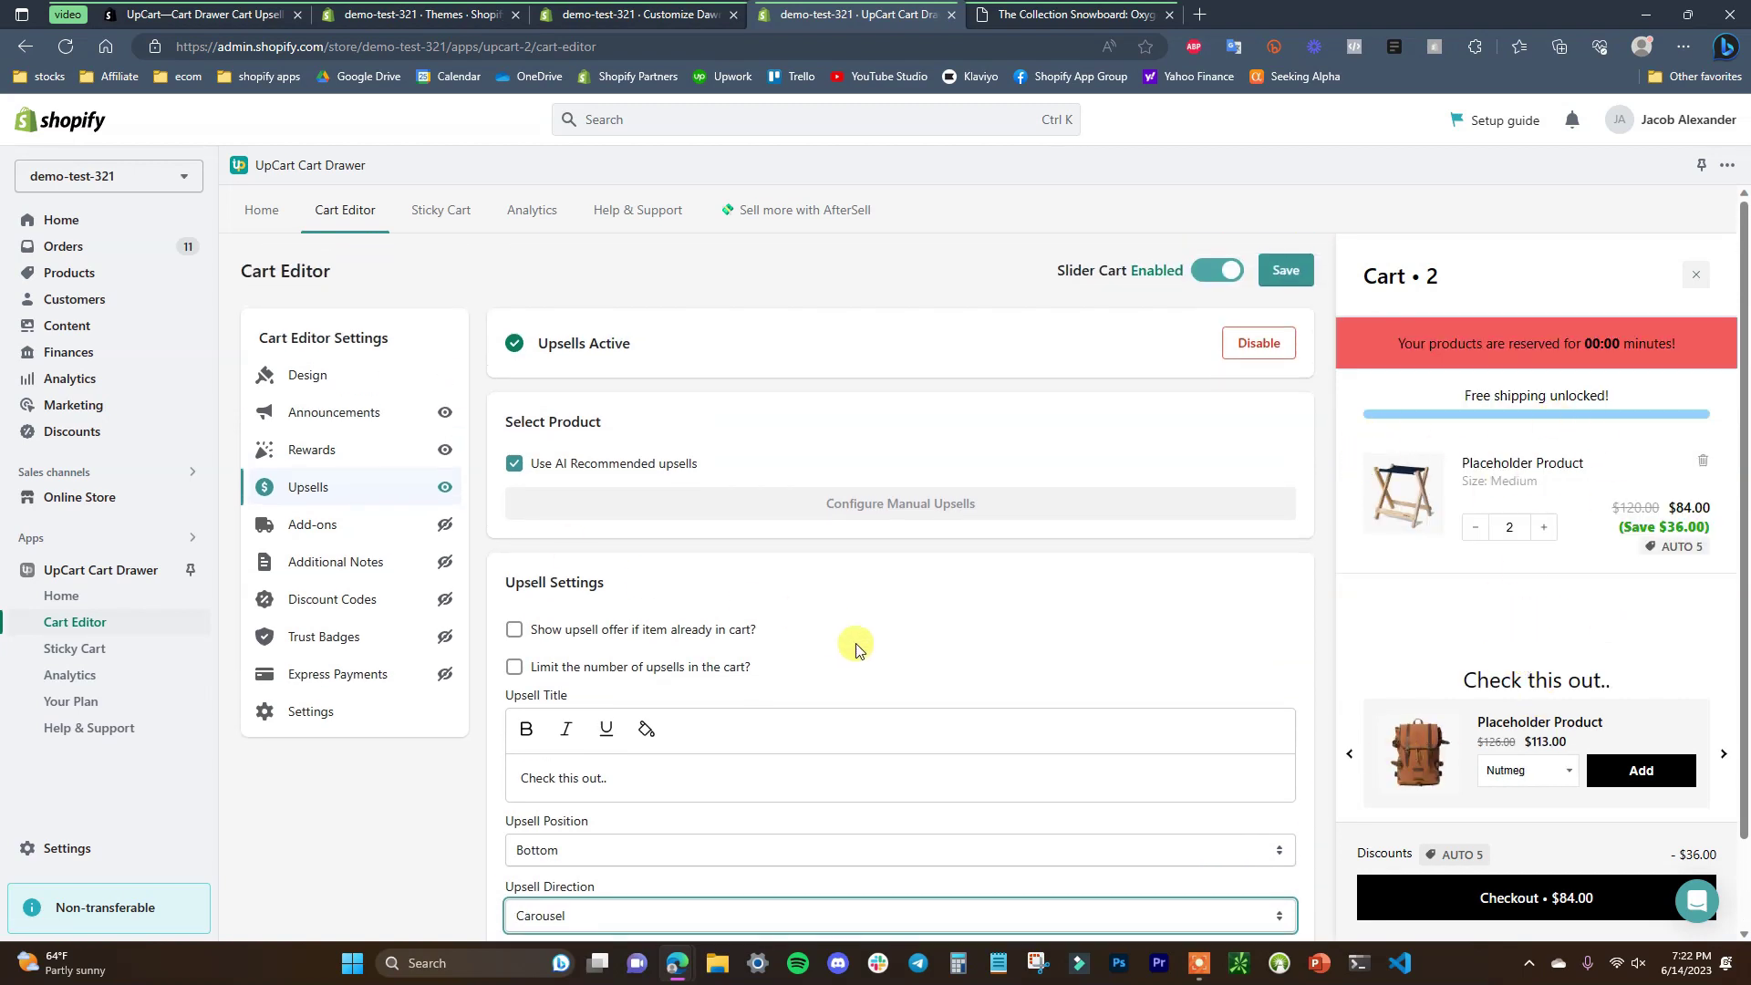
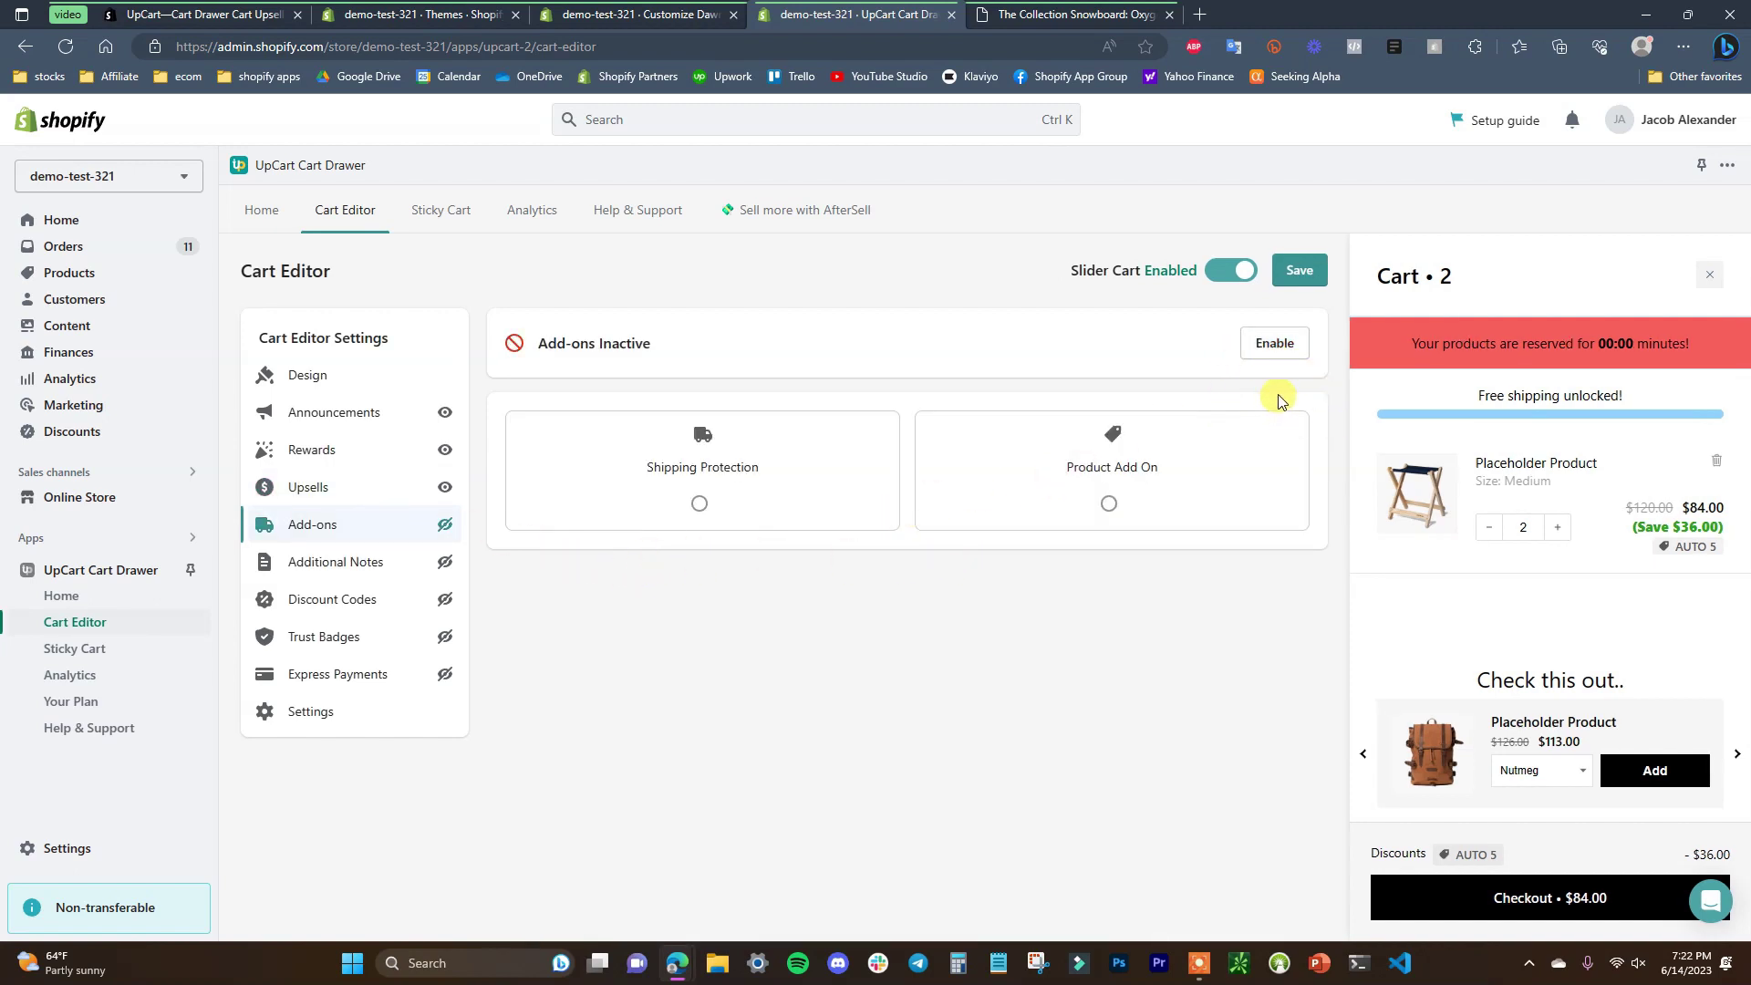
{"action": "left_click", "coordinate": [1273, 344]}
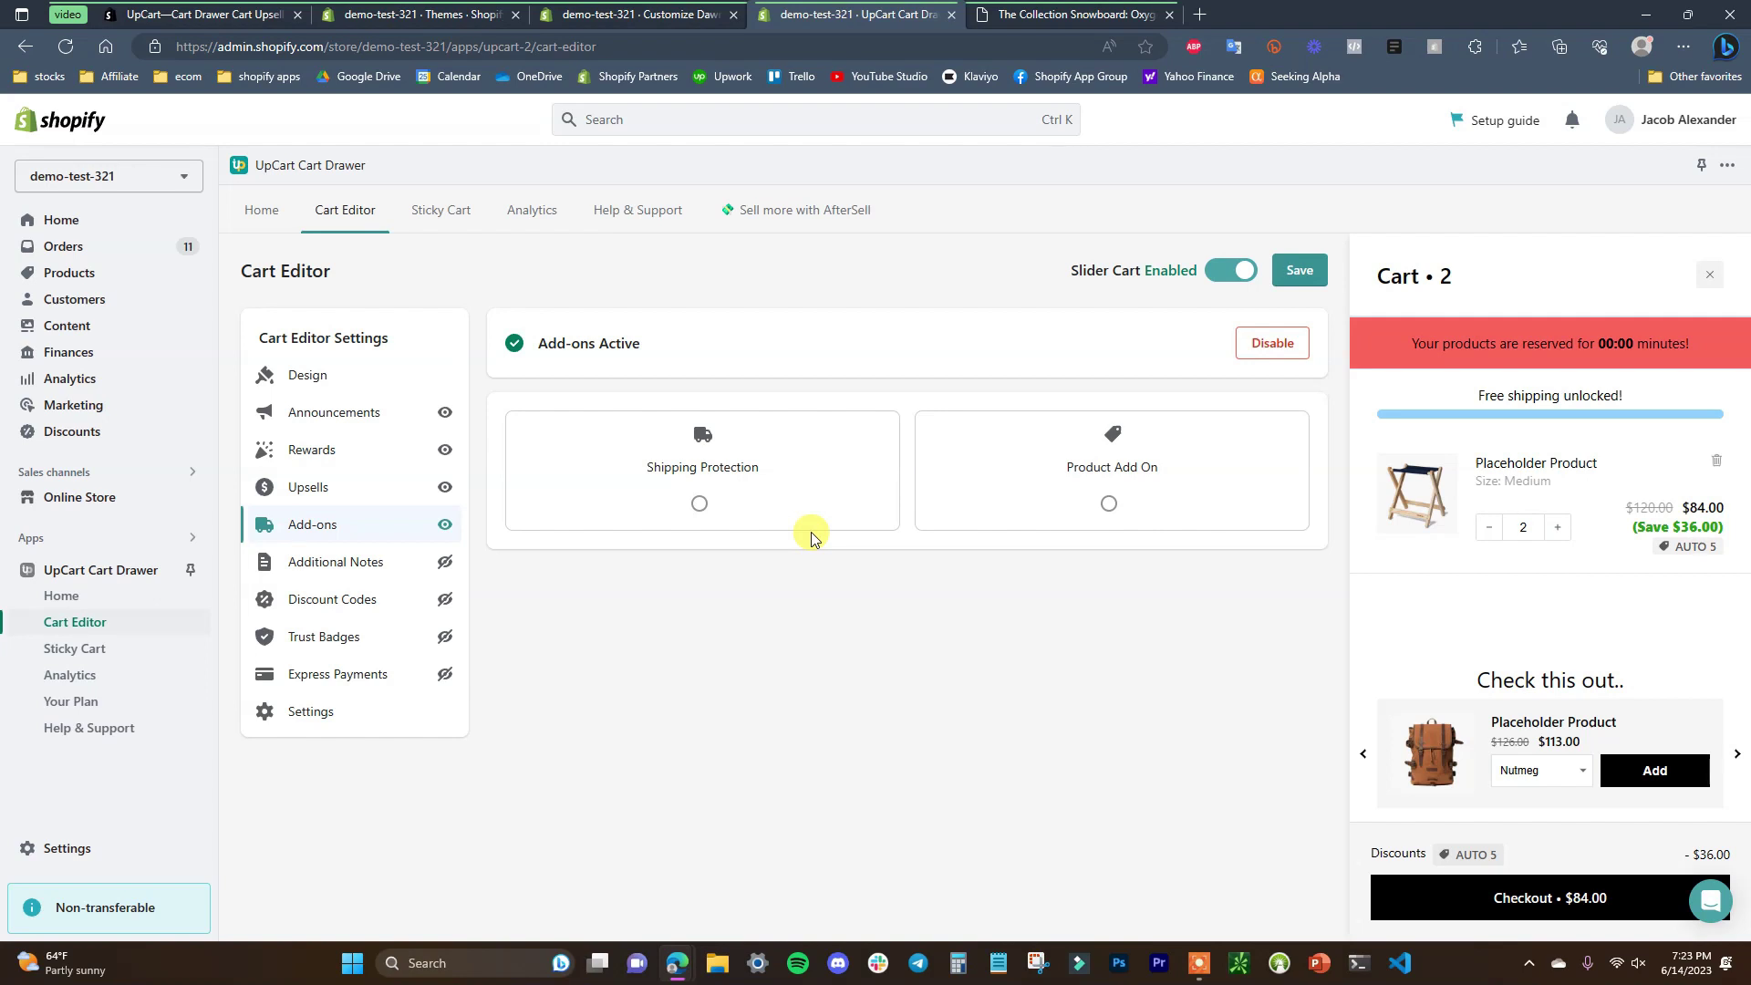
{"action": "left_click", "coordinate": [697, 507]}
{"action": "left_click", "coordinate": [957, 586]}
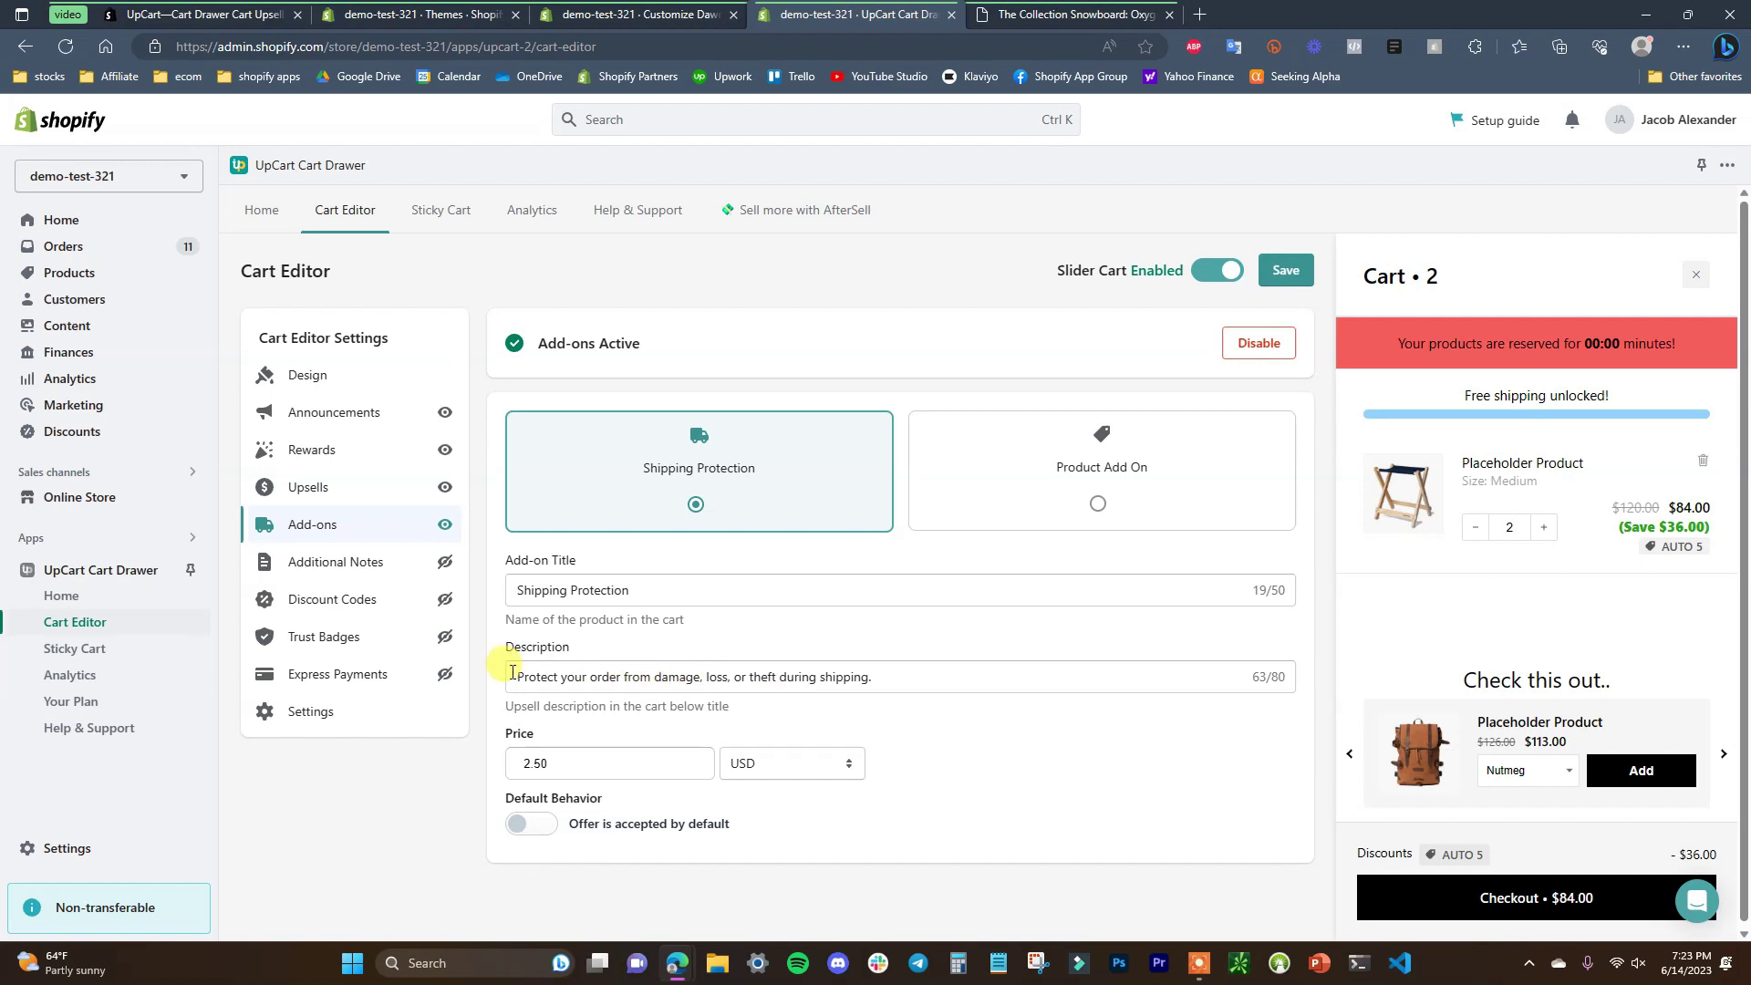
- Review the shipping protection description and try accepting the offer by default, switching that option back off
{"action": "left_click_drag", "start_coordinate": [513, 677], "coordinate": [1046, 677]}
{"action": "left_click", "coordinate": [917, 719]}
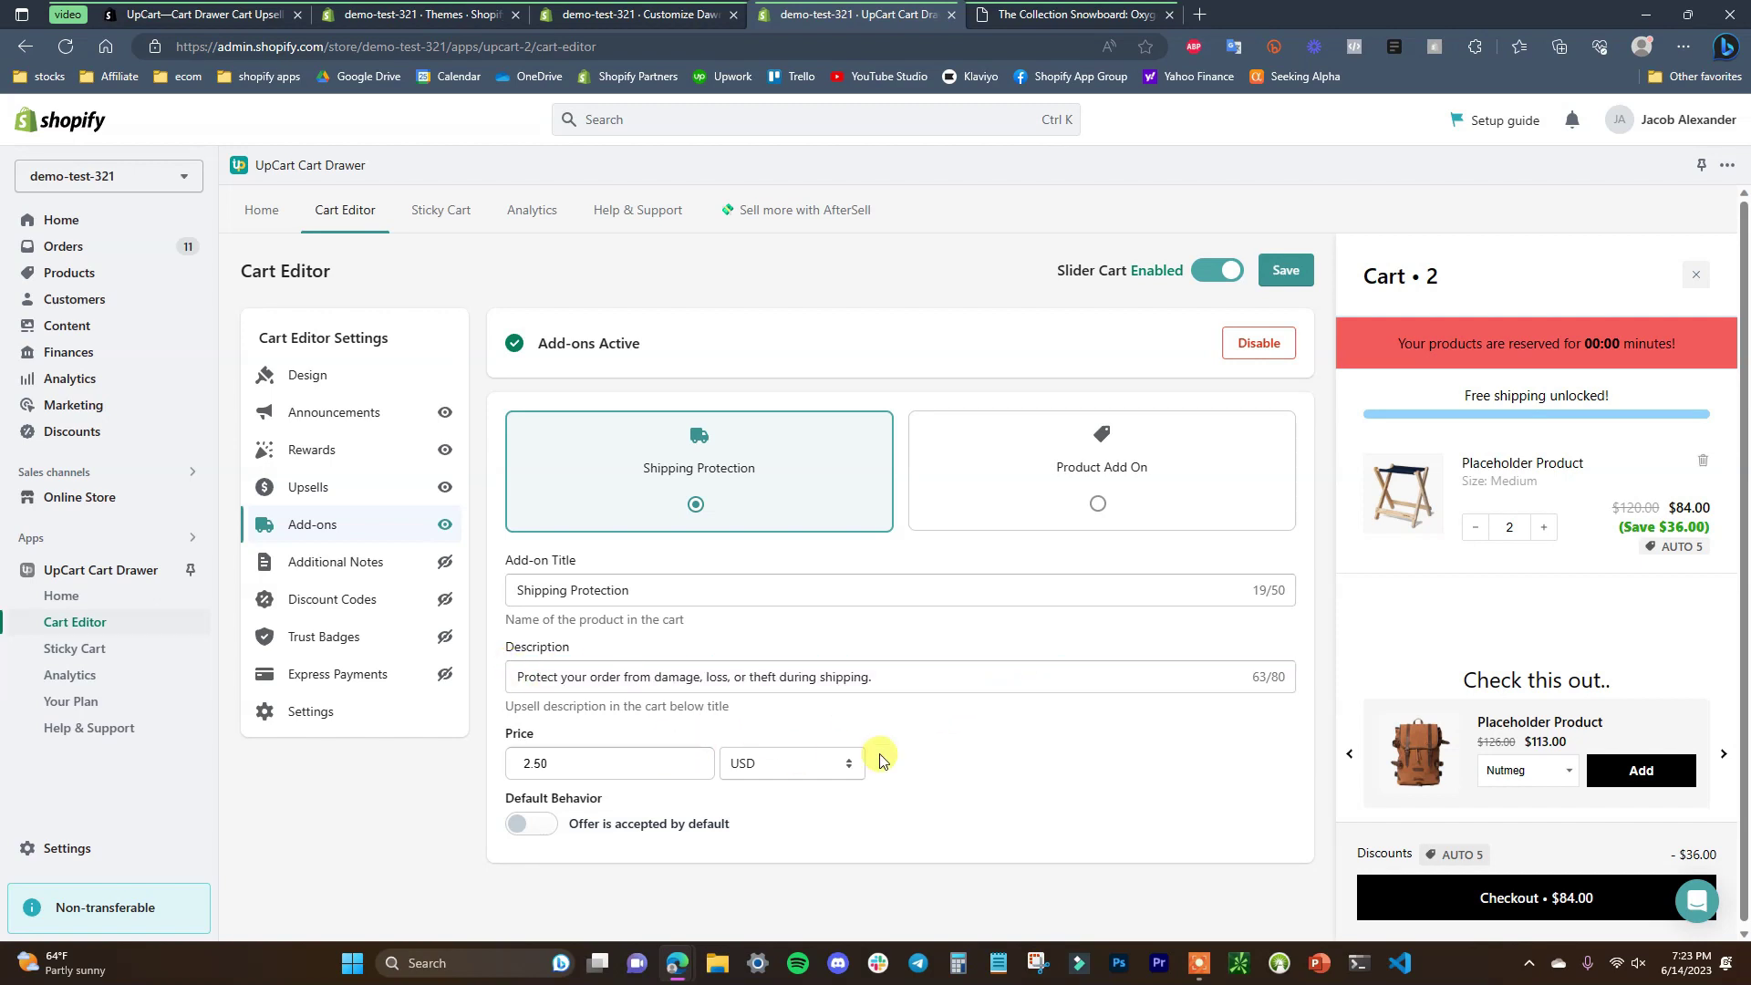
{"action": "scroll", "coordinate": [1744, 780], "scroll_direction": "down", "scroll_amount": 1}
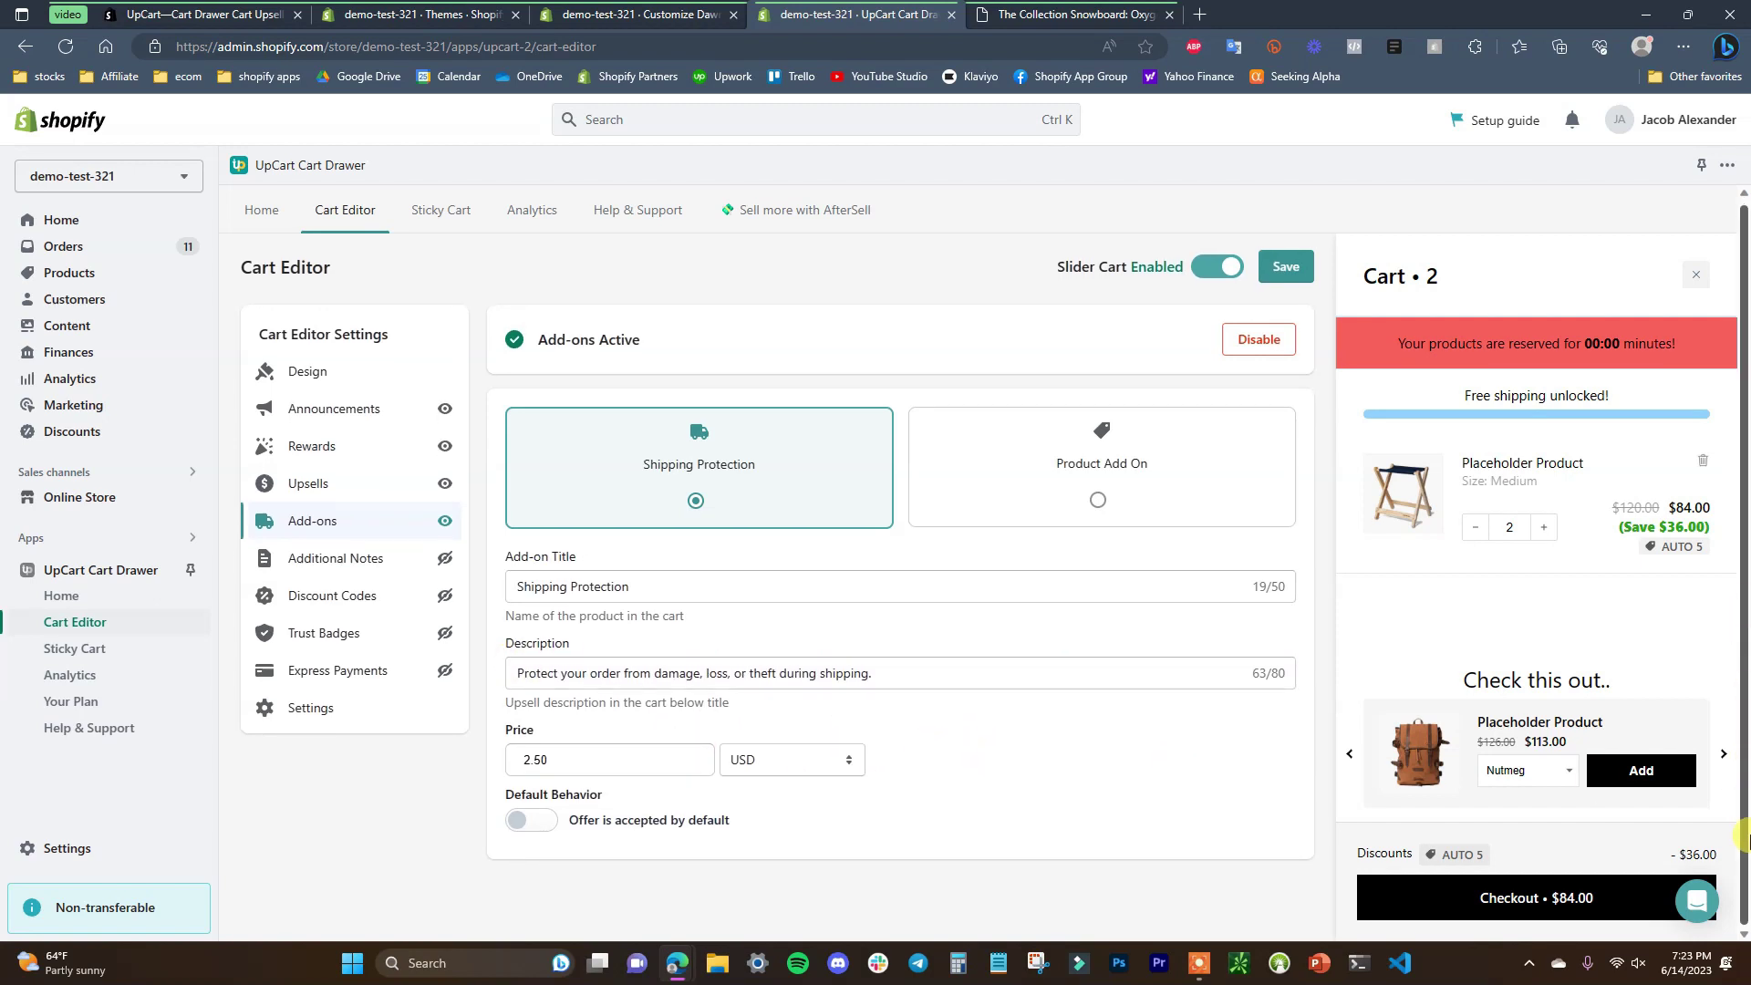
{"action": "left_click", "coordinate": [556, 829]}
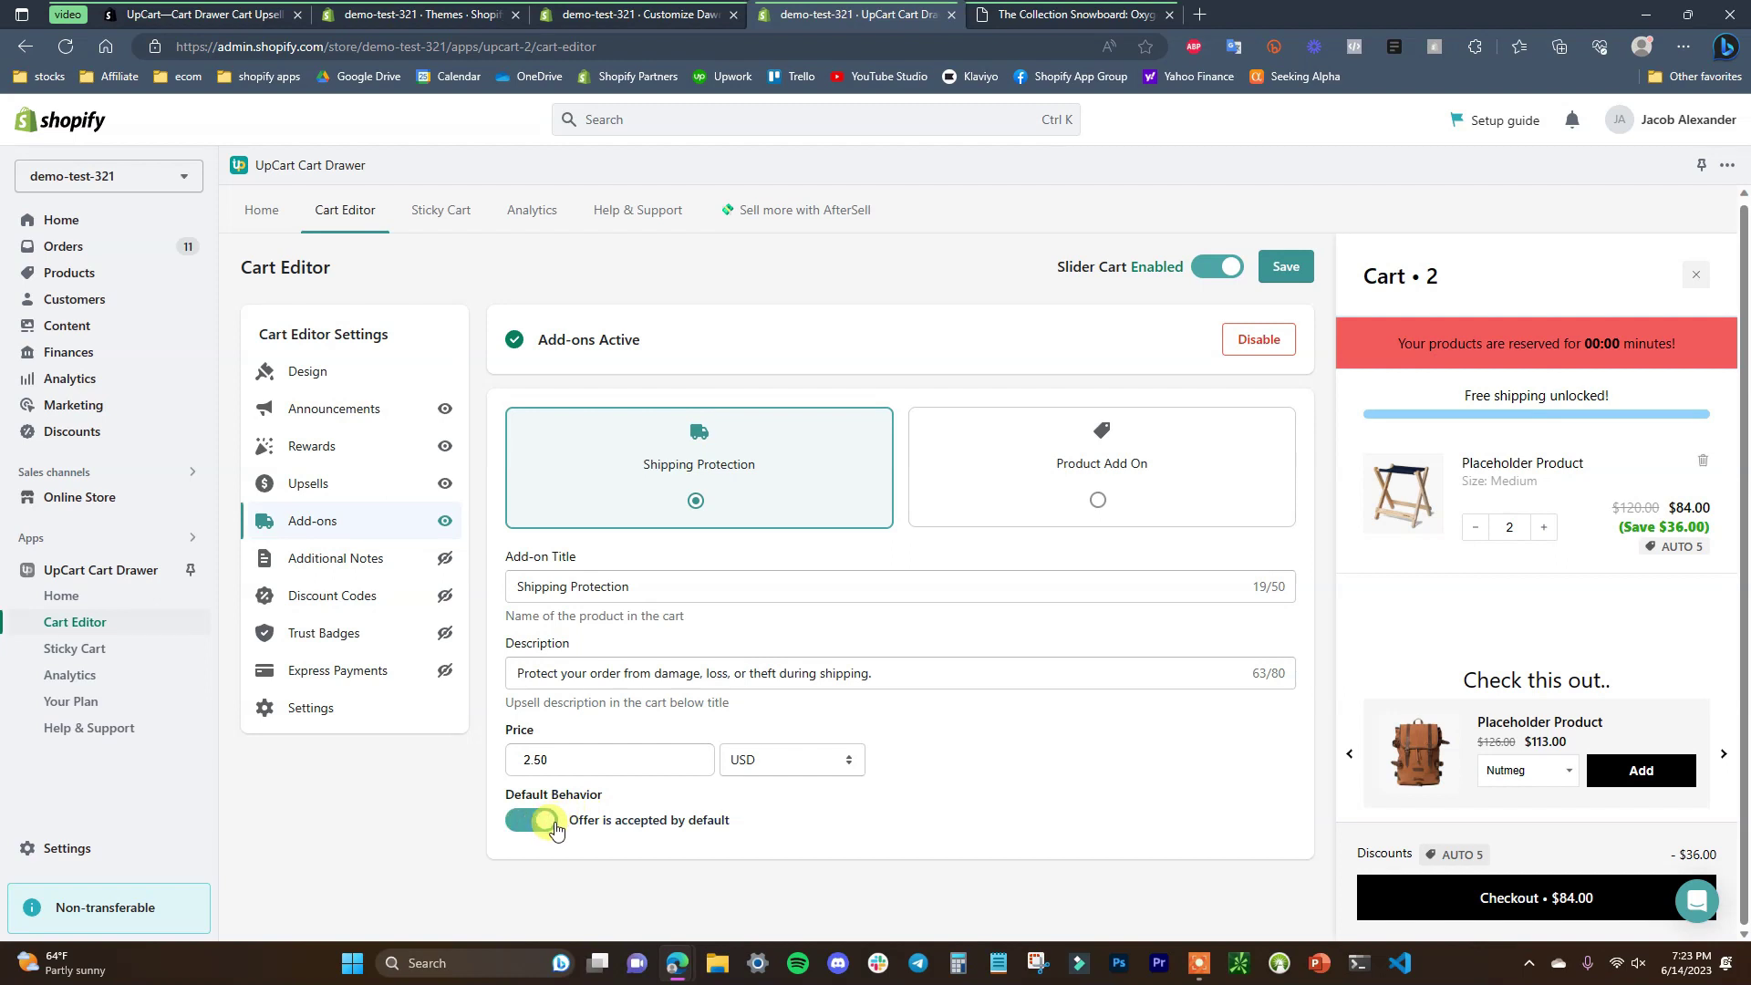
{"action": "left_click", "coordinate": [547, 823]}
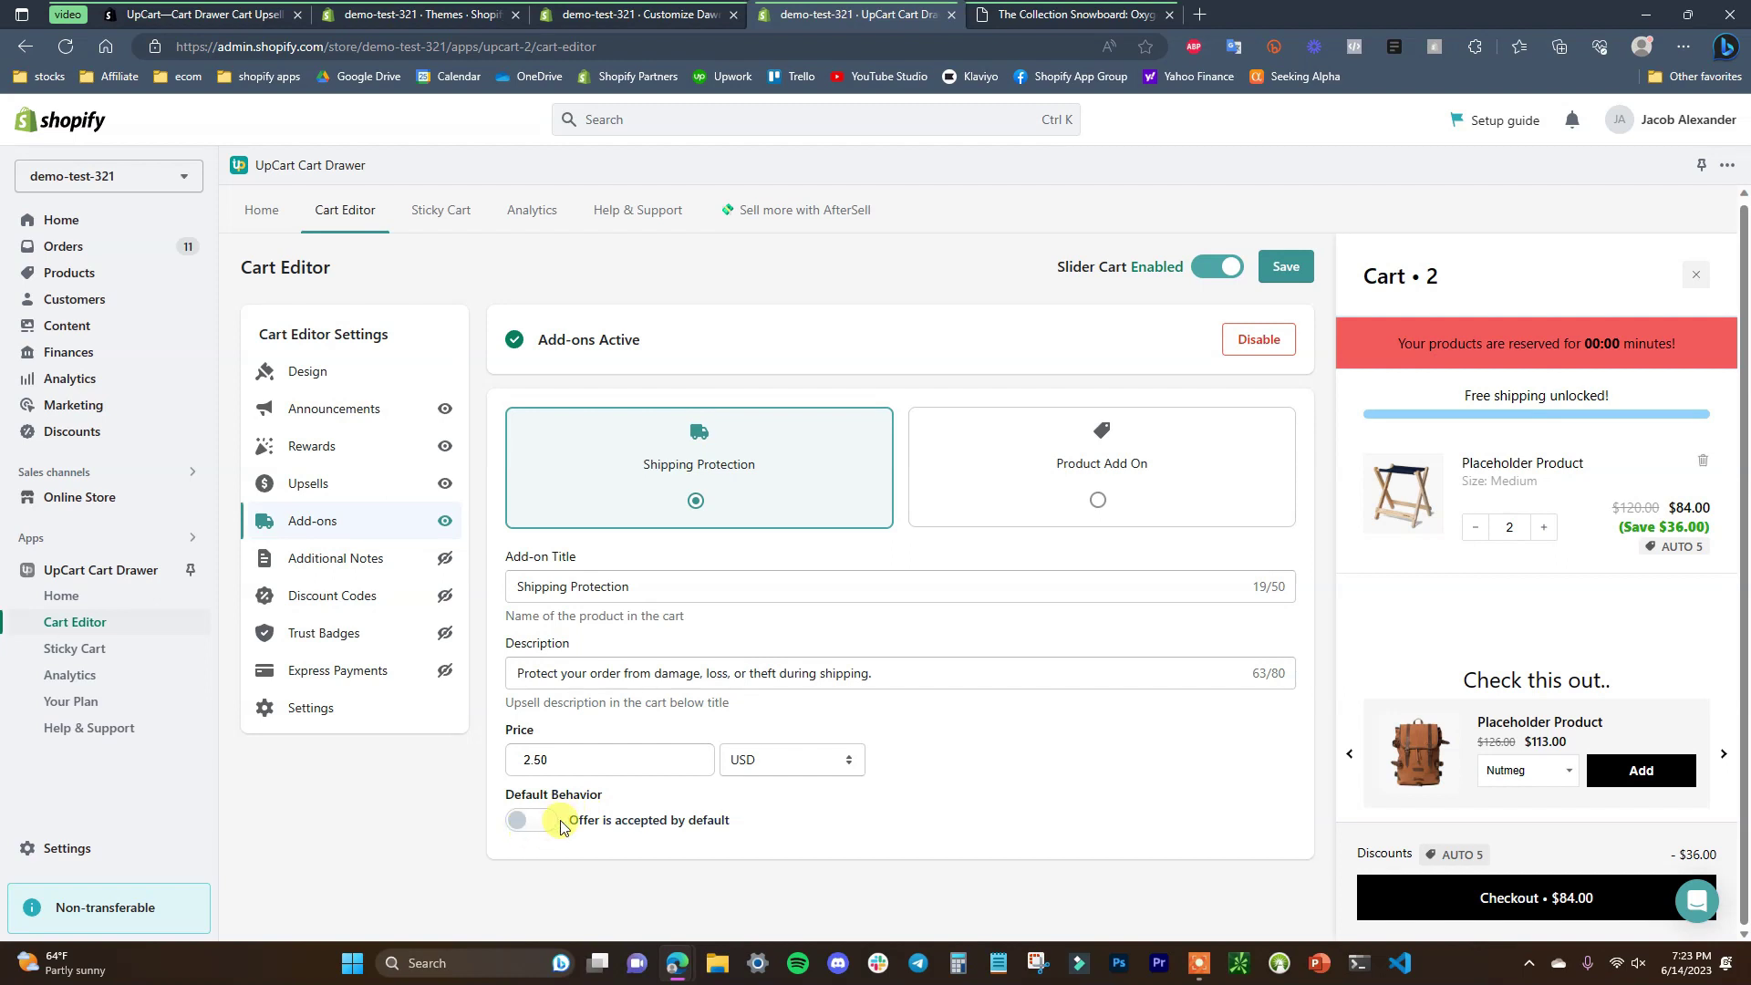
- Try The Collection Snowboard: Hydrogen as a product add-on, and switch the add-on type back to Shipping Protection
{"action": "left_click", "coordinate": [1101, 509]}
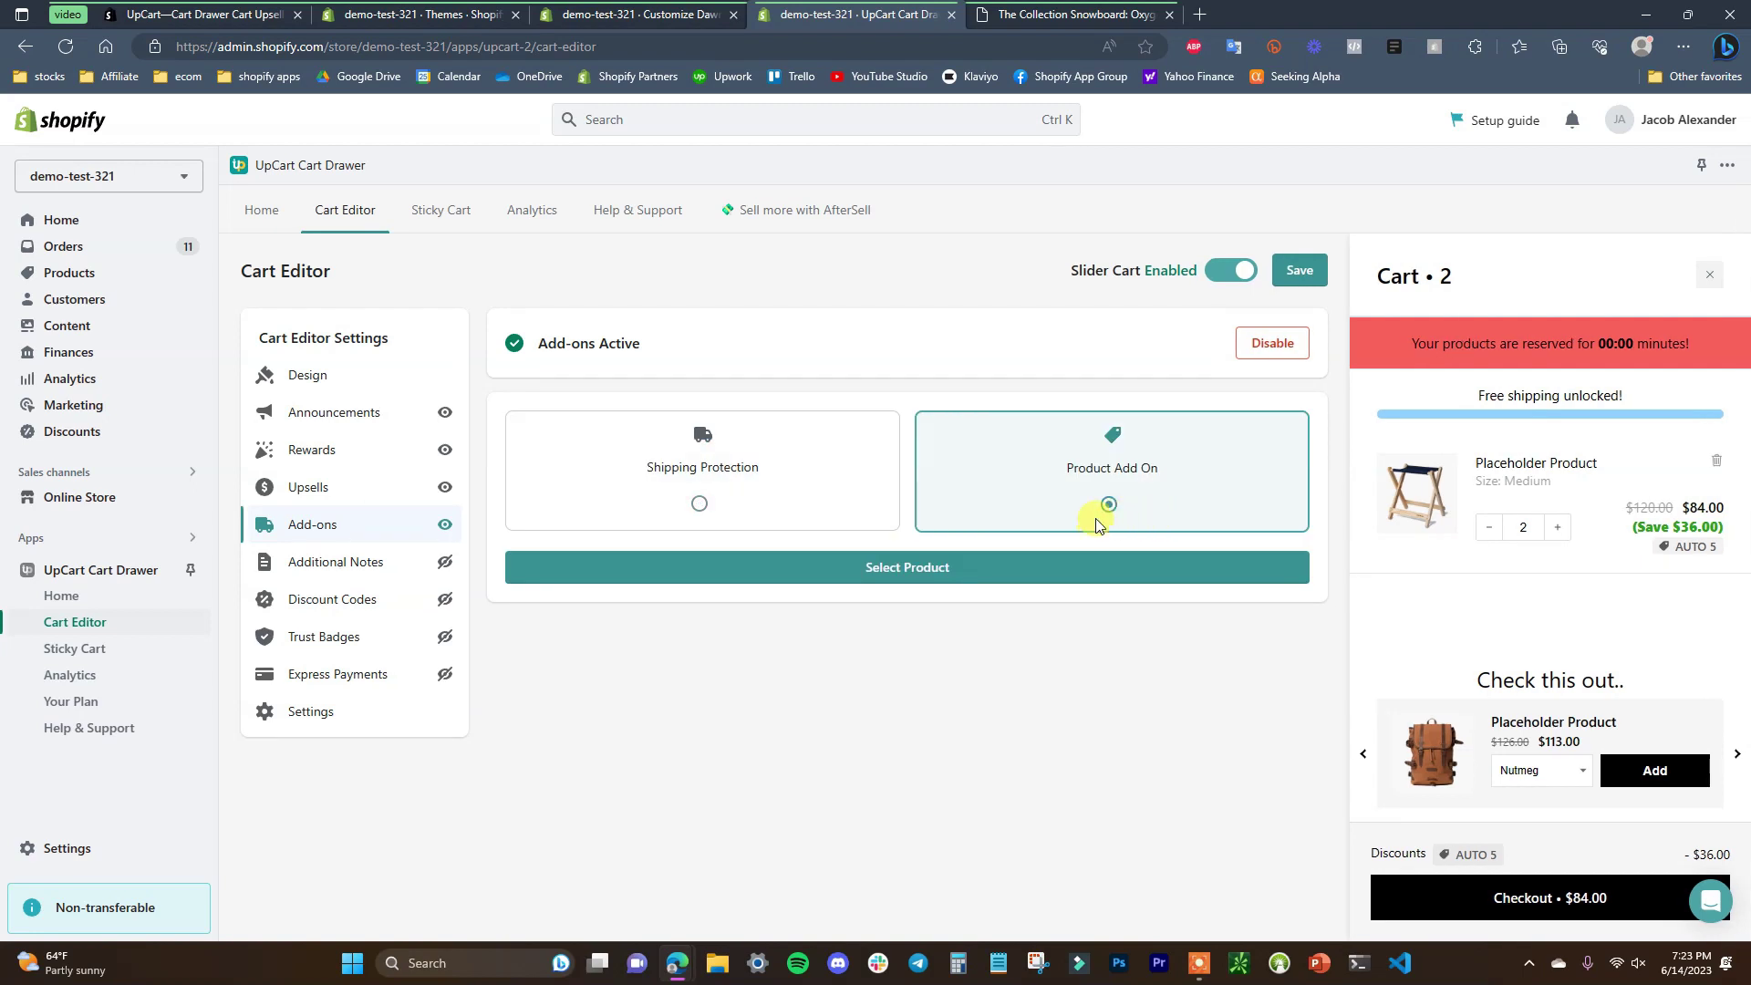
{"action": "left_click", "coordinate": [1023, 576]}
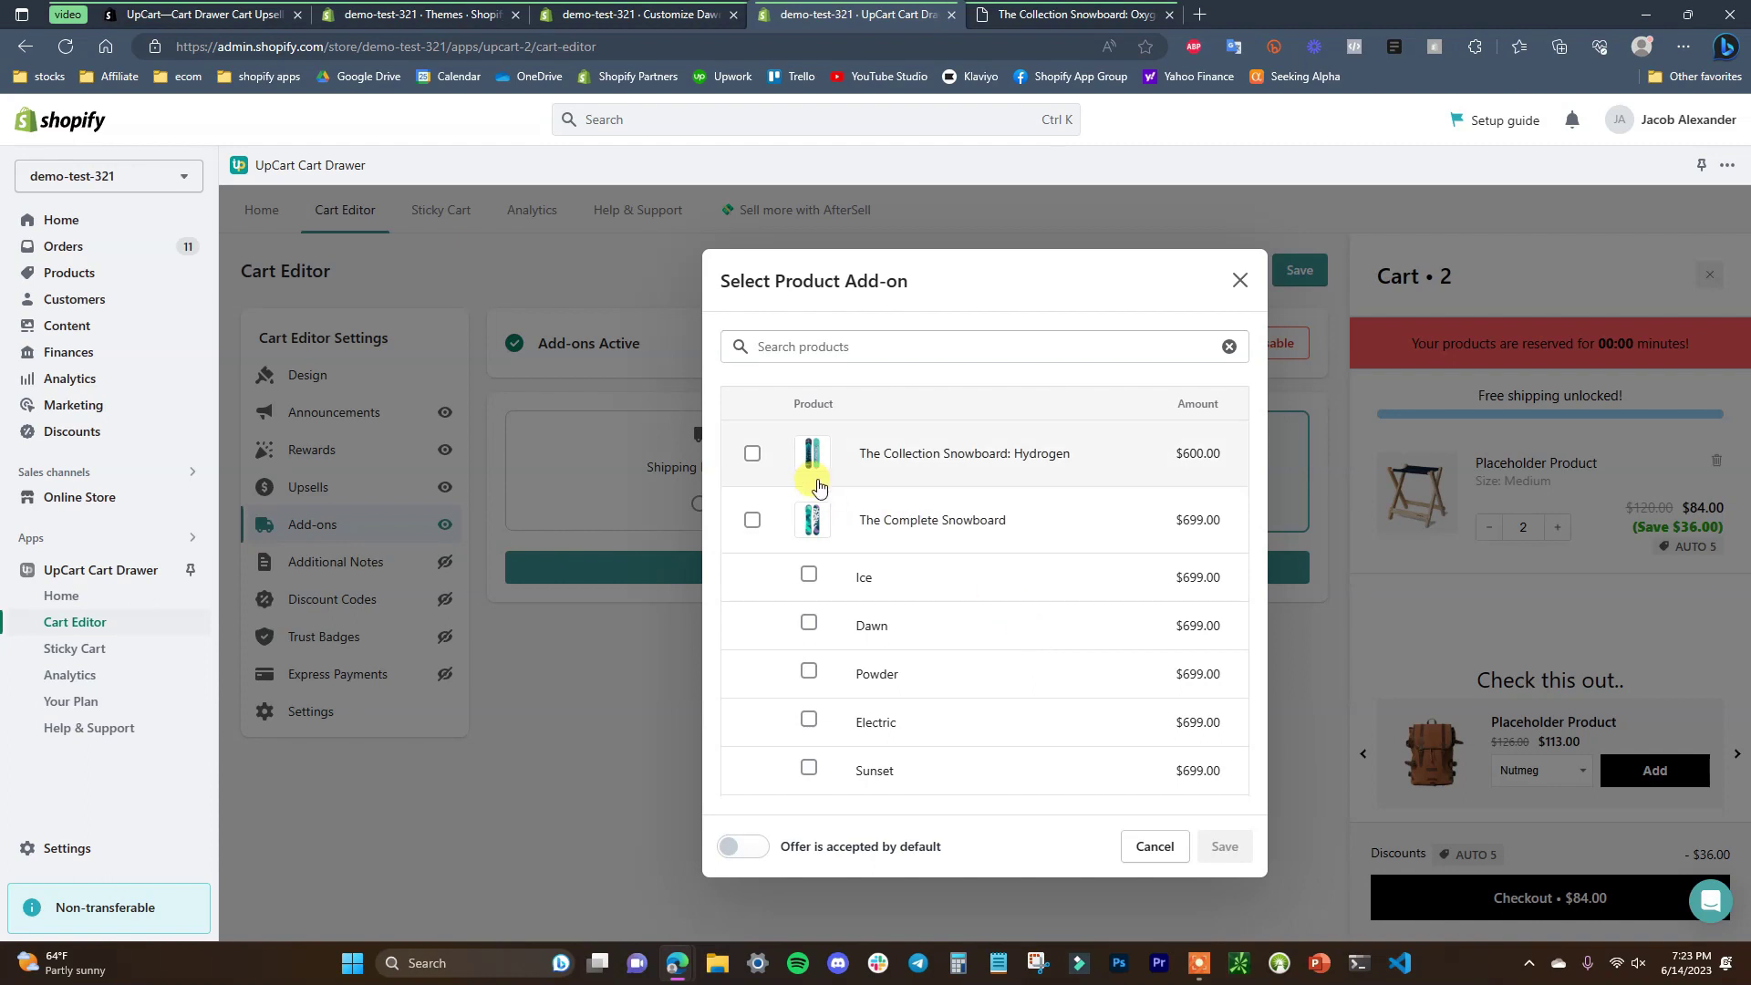
{"action": "left_click", "coordinate": [751, 457]}
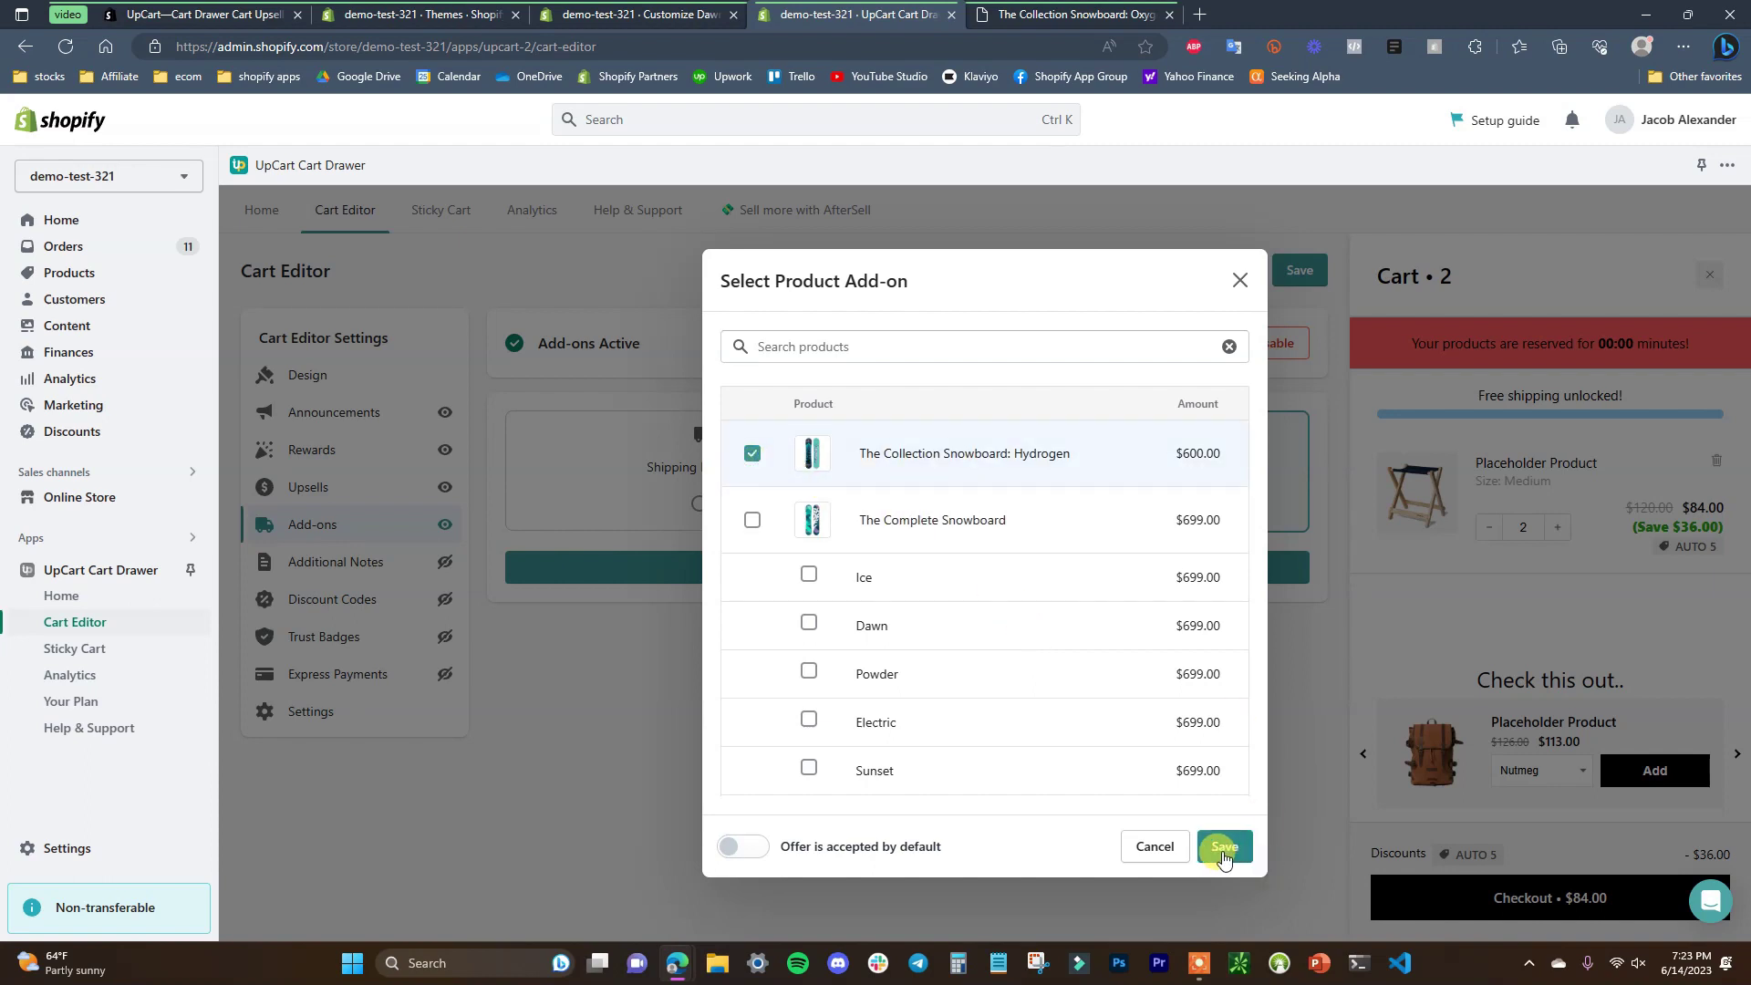
{"action": "left_click", "coordinate": [1225, 849]}
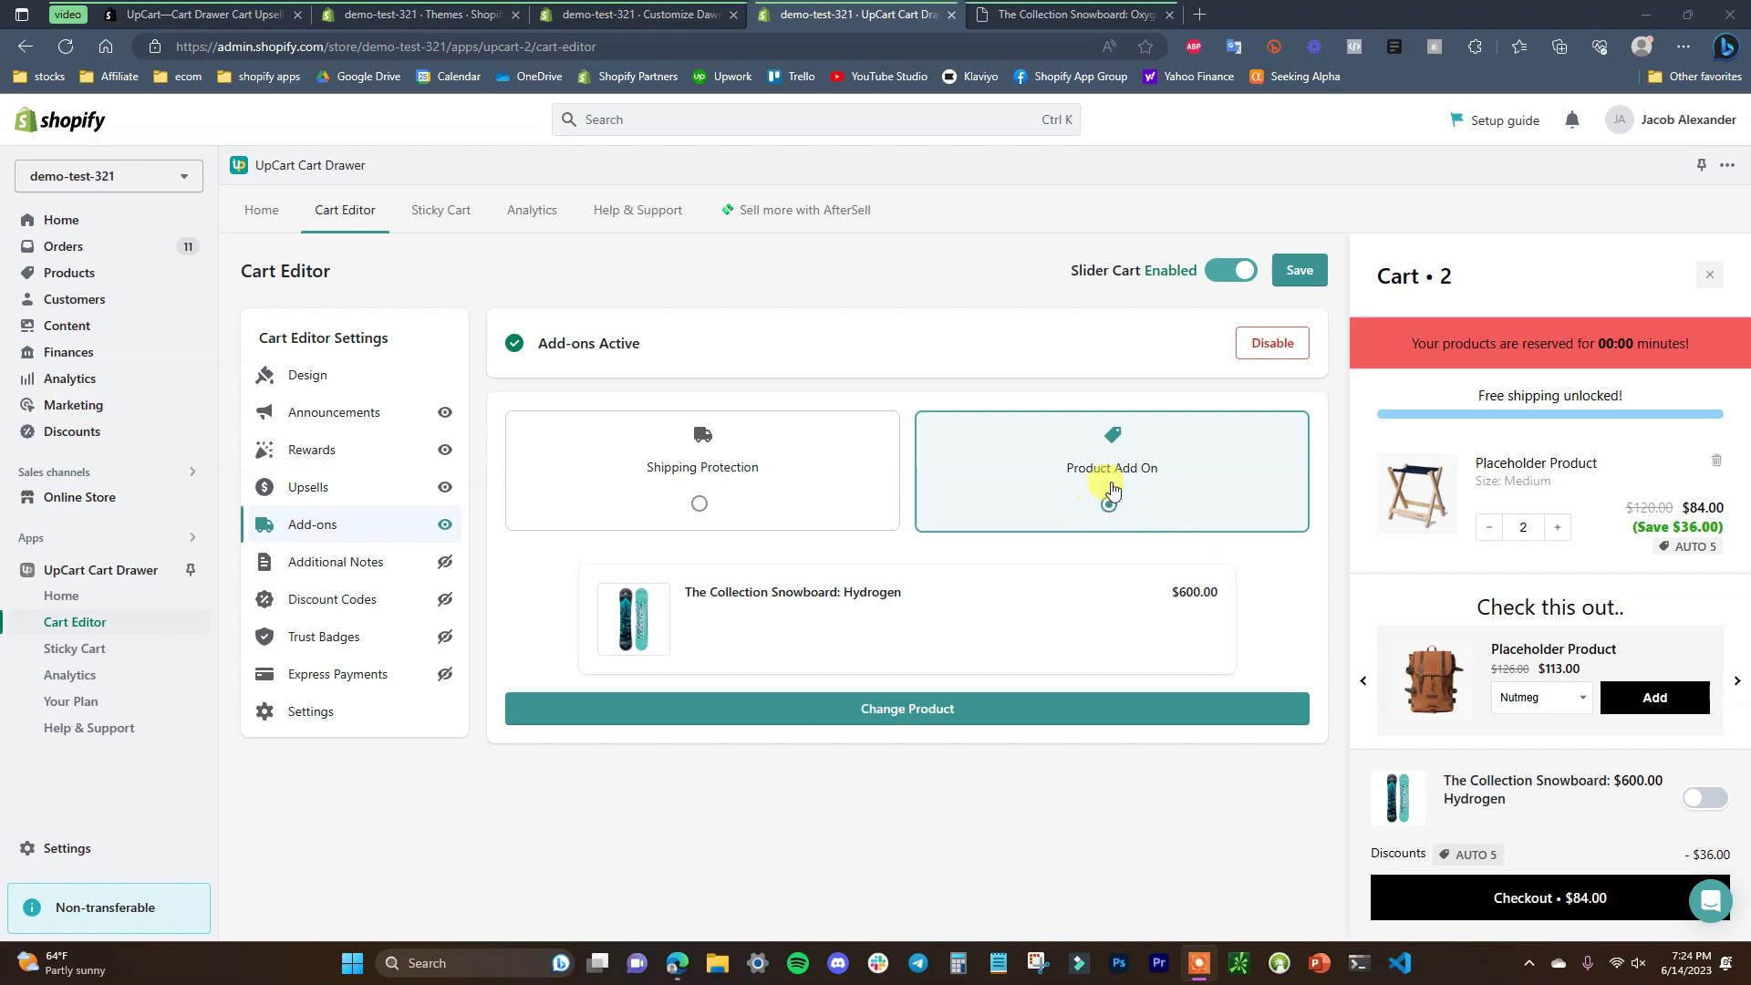
{"action": "left_click", "coordinate": [699, 503]}
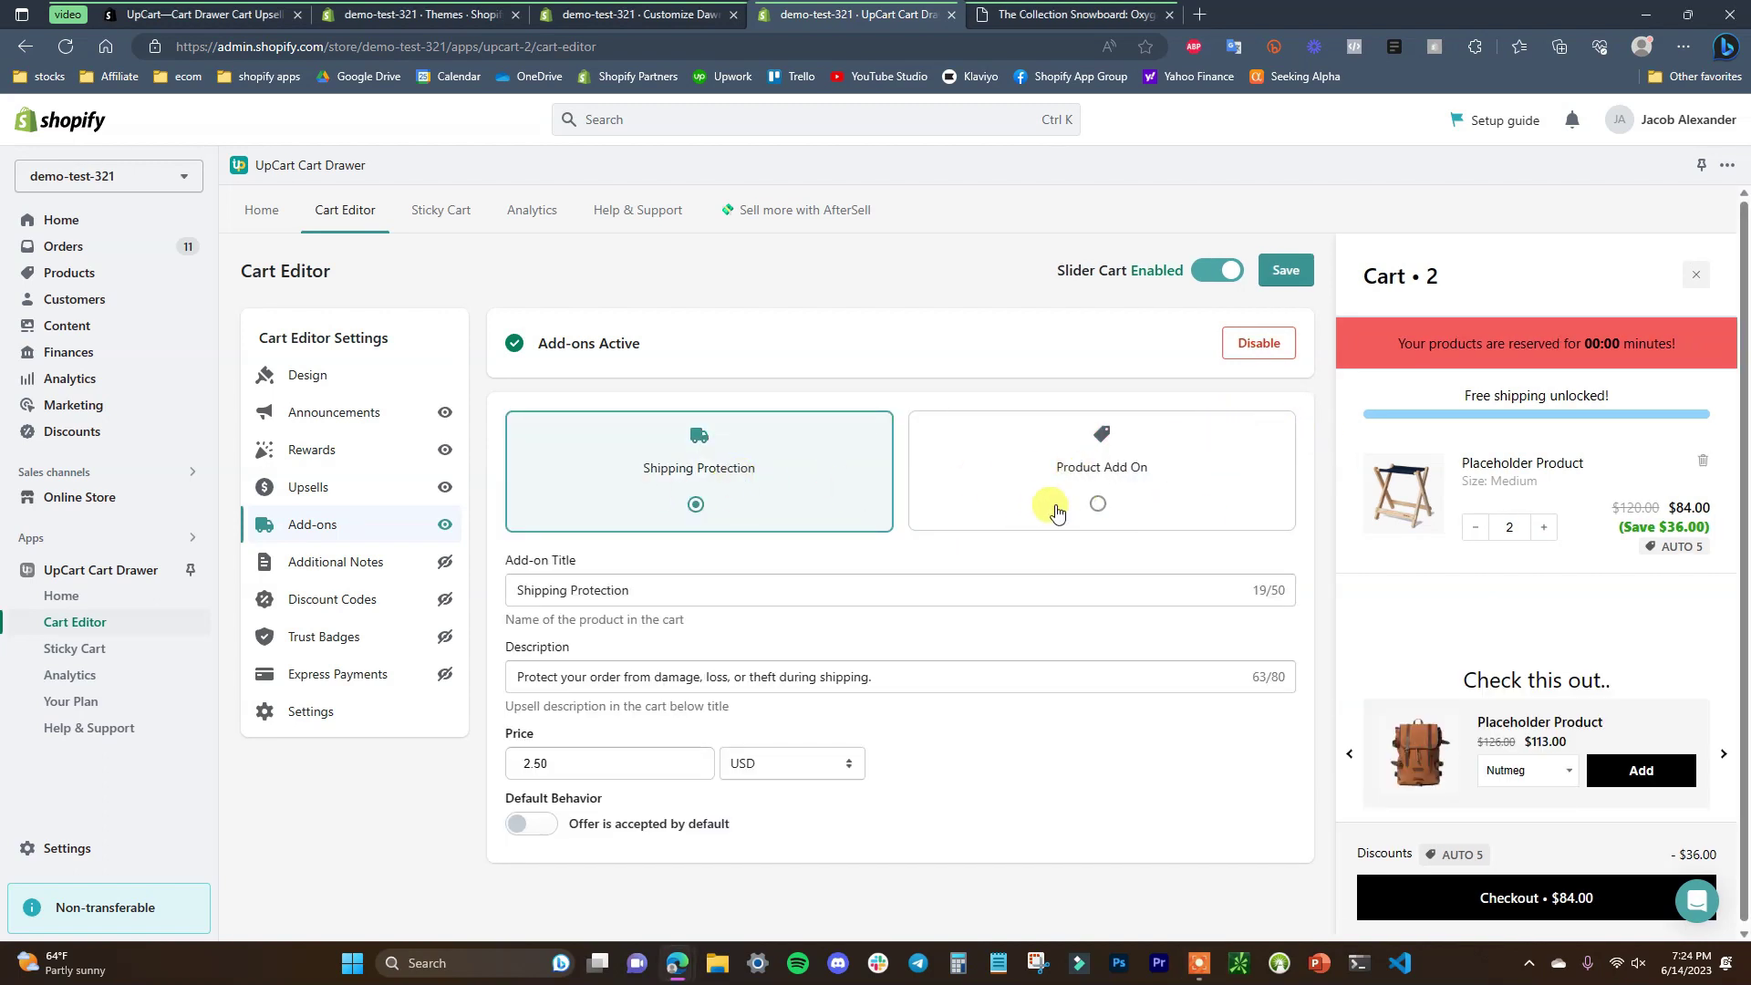
- Open the Additional Notes settings, enable notes, and check the collapsible special instructions field in the cart preview
{"action": "left_click", "coordinate": [332, 561]}
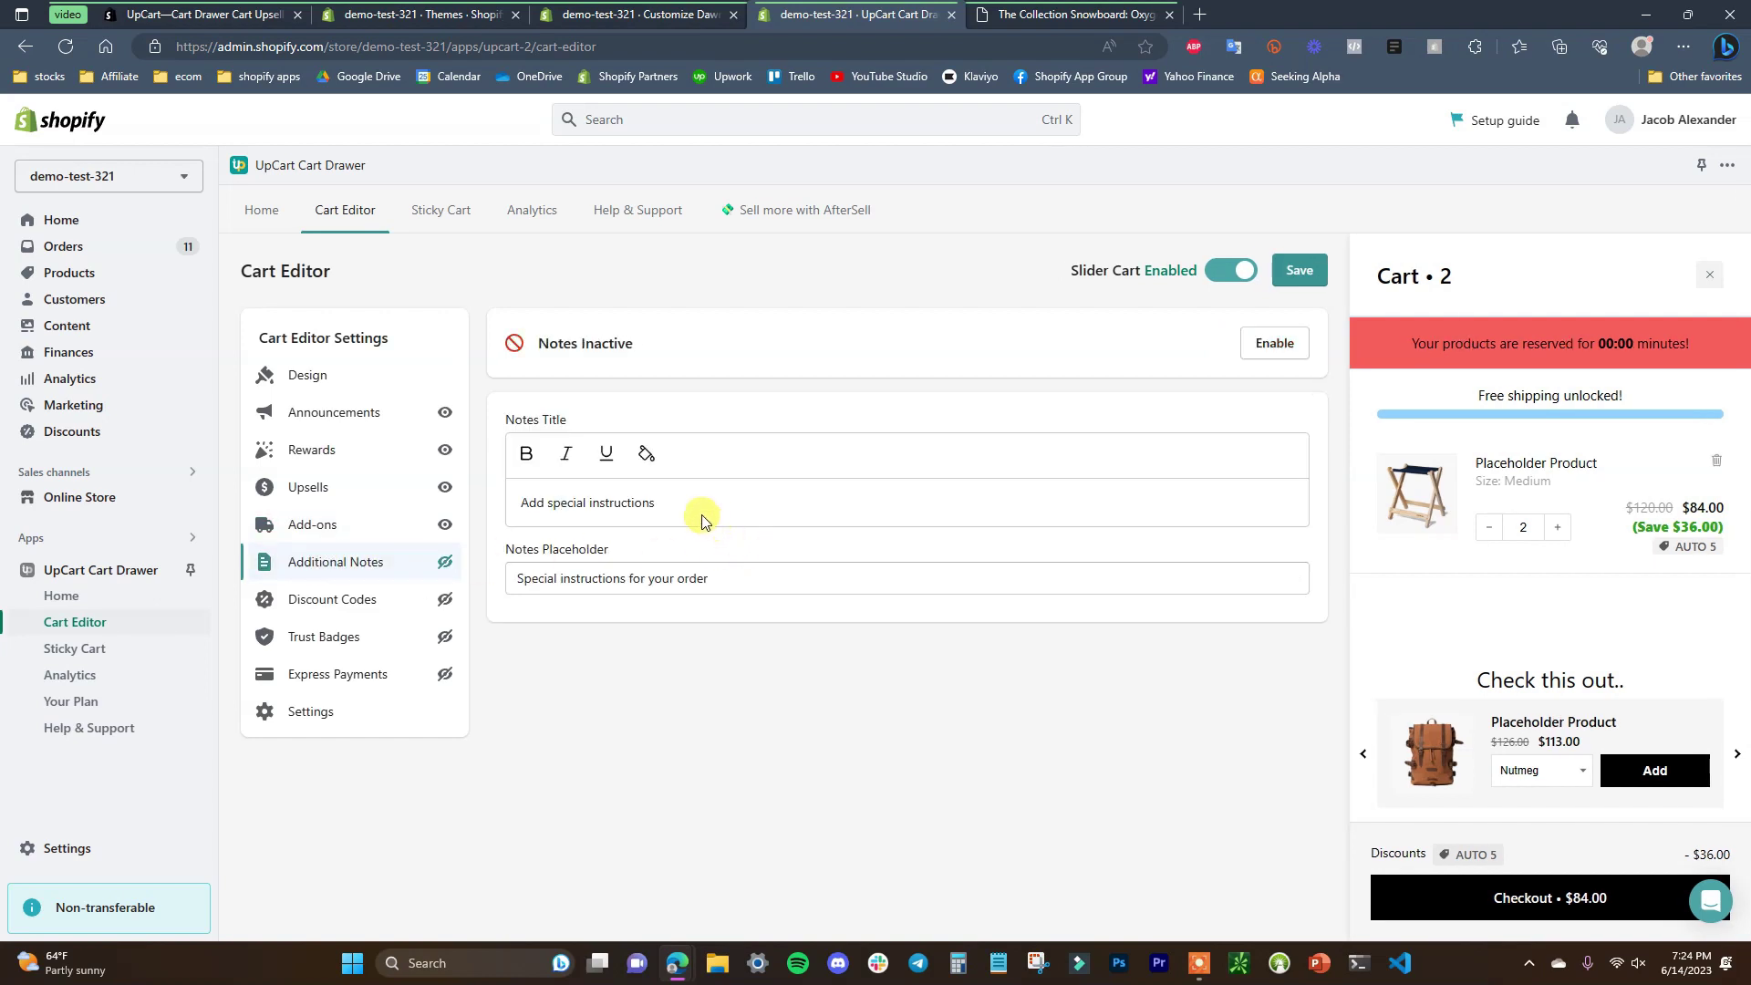
{"action": "left_click", "coordinate": [1258, 342]}
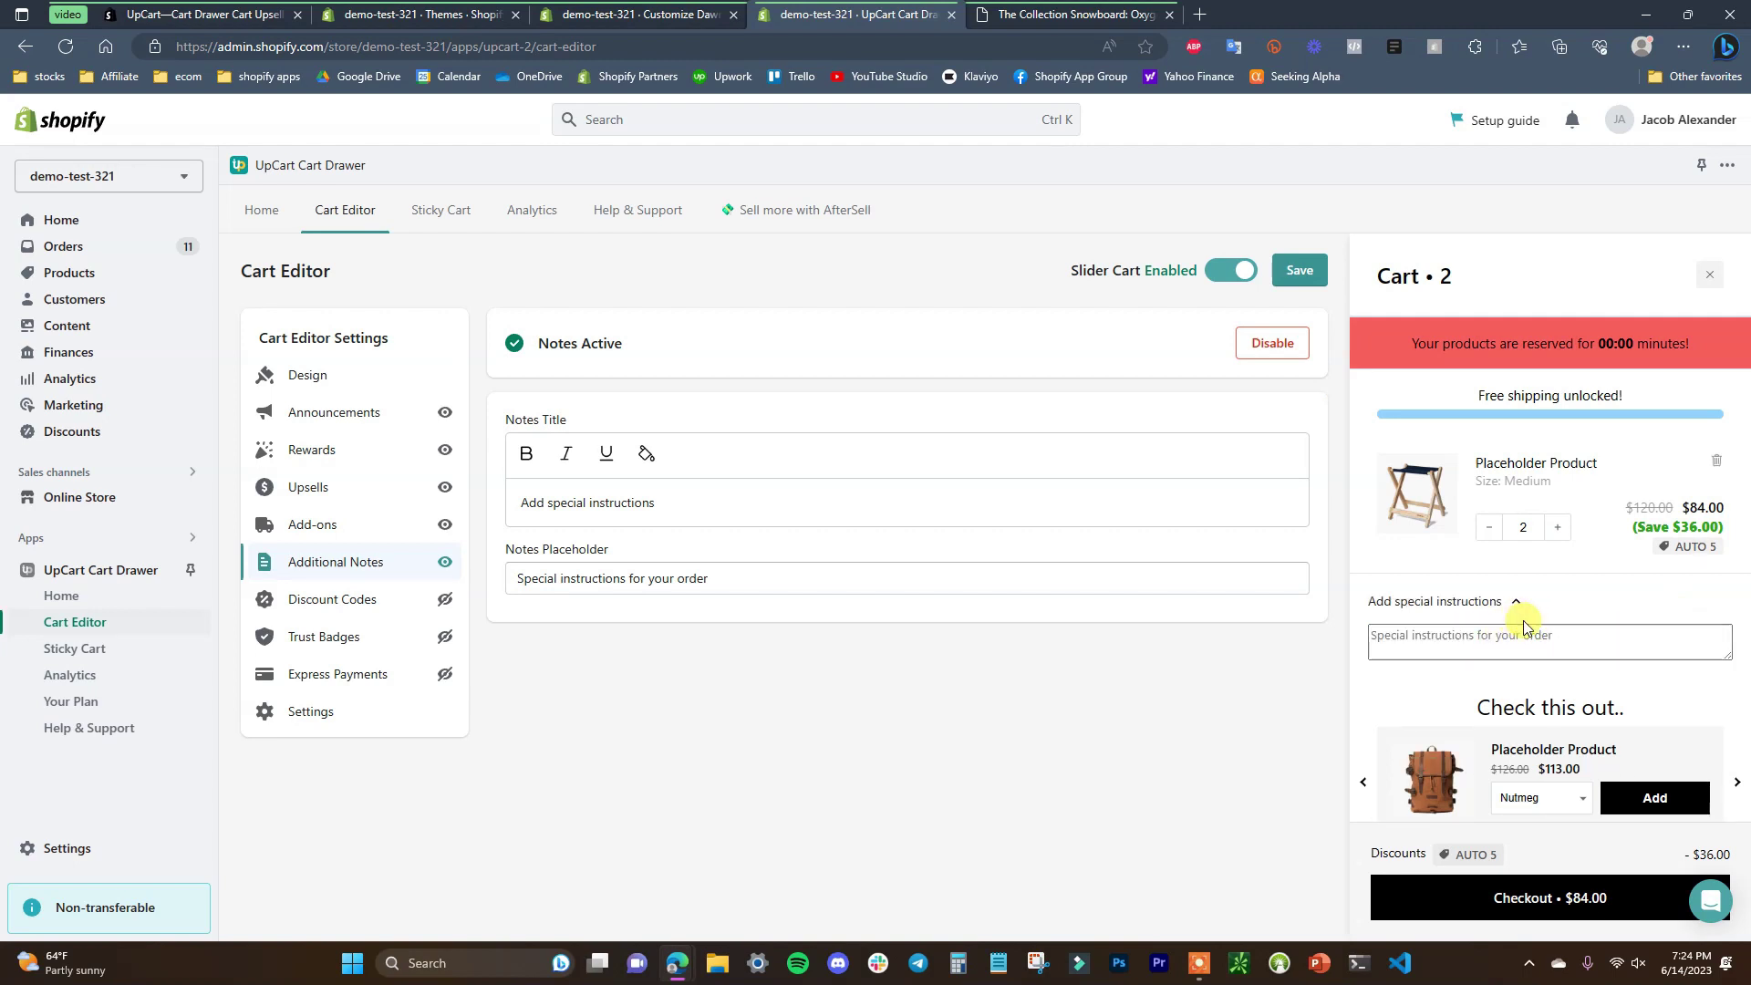
{"action": "left_click", "coordinate": [1507, 610]}
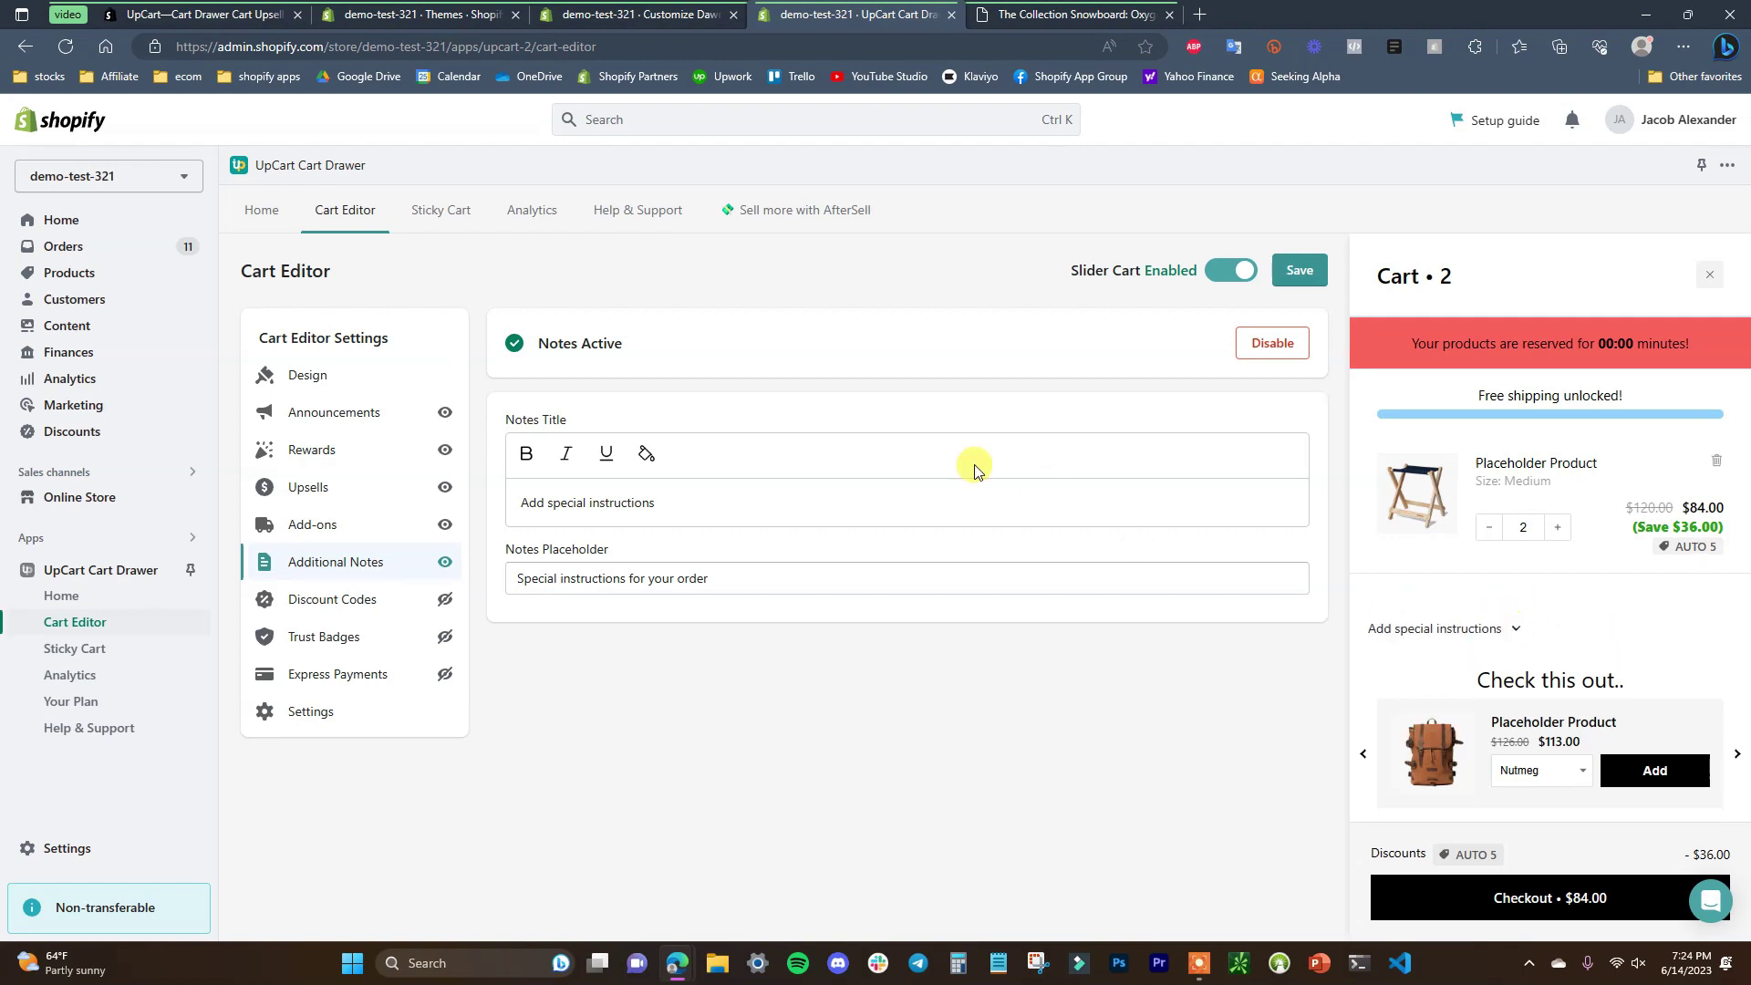
{"action": "triple_click", "coordinate": [684, 497]}
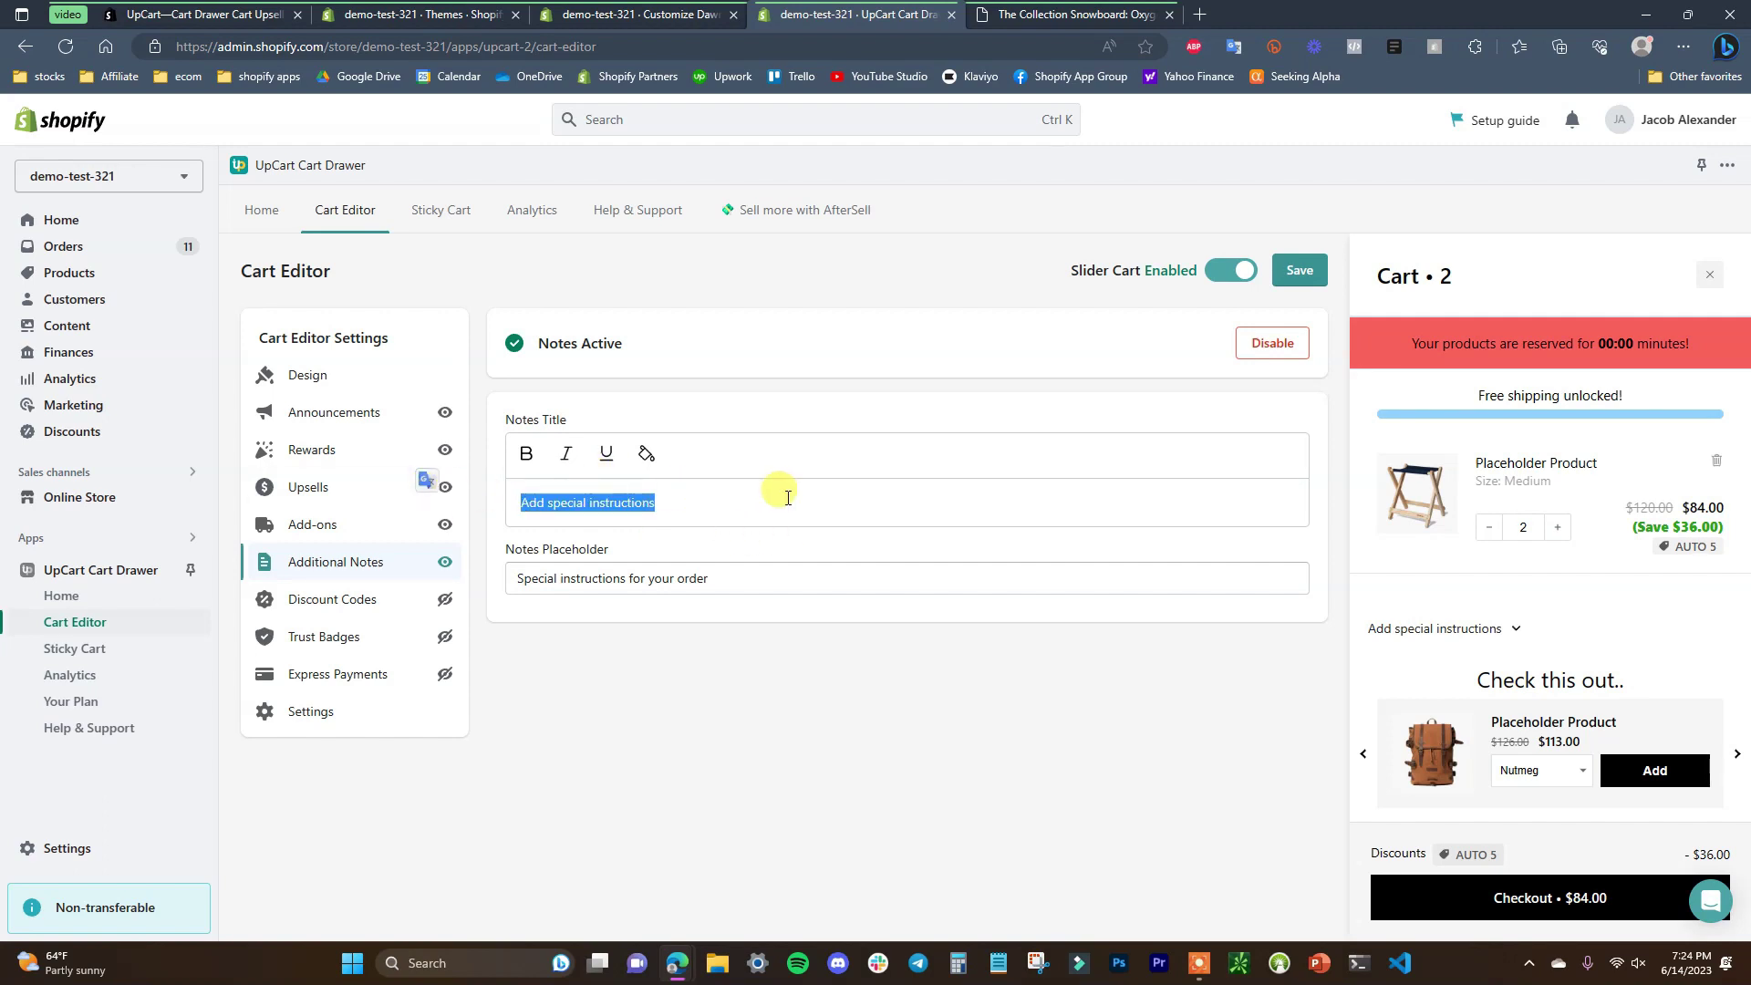
{"action": "left_click", "coordinate": [714, 578]}
{"action": "left_click", "coordinate": [1518, 631]}
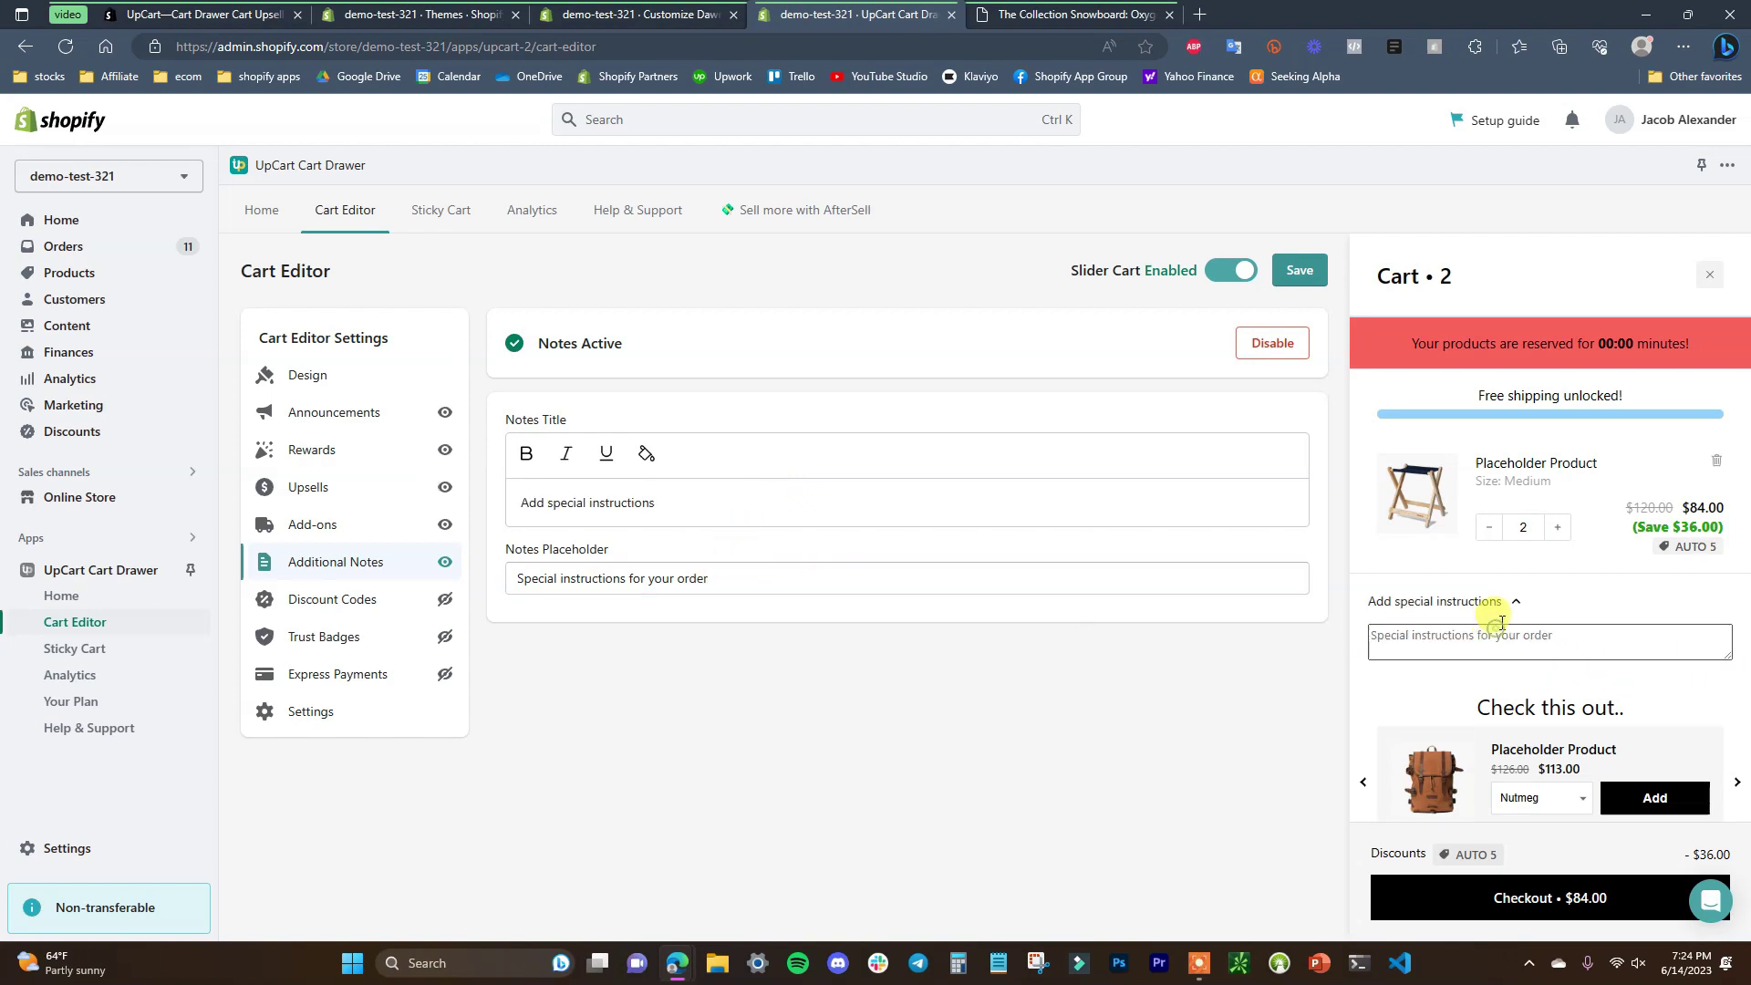
{"action": "left_click", "coordinate": [1455, 636]}
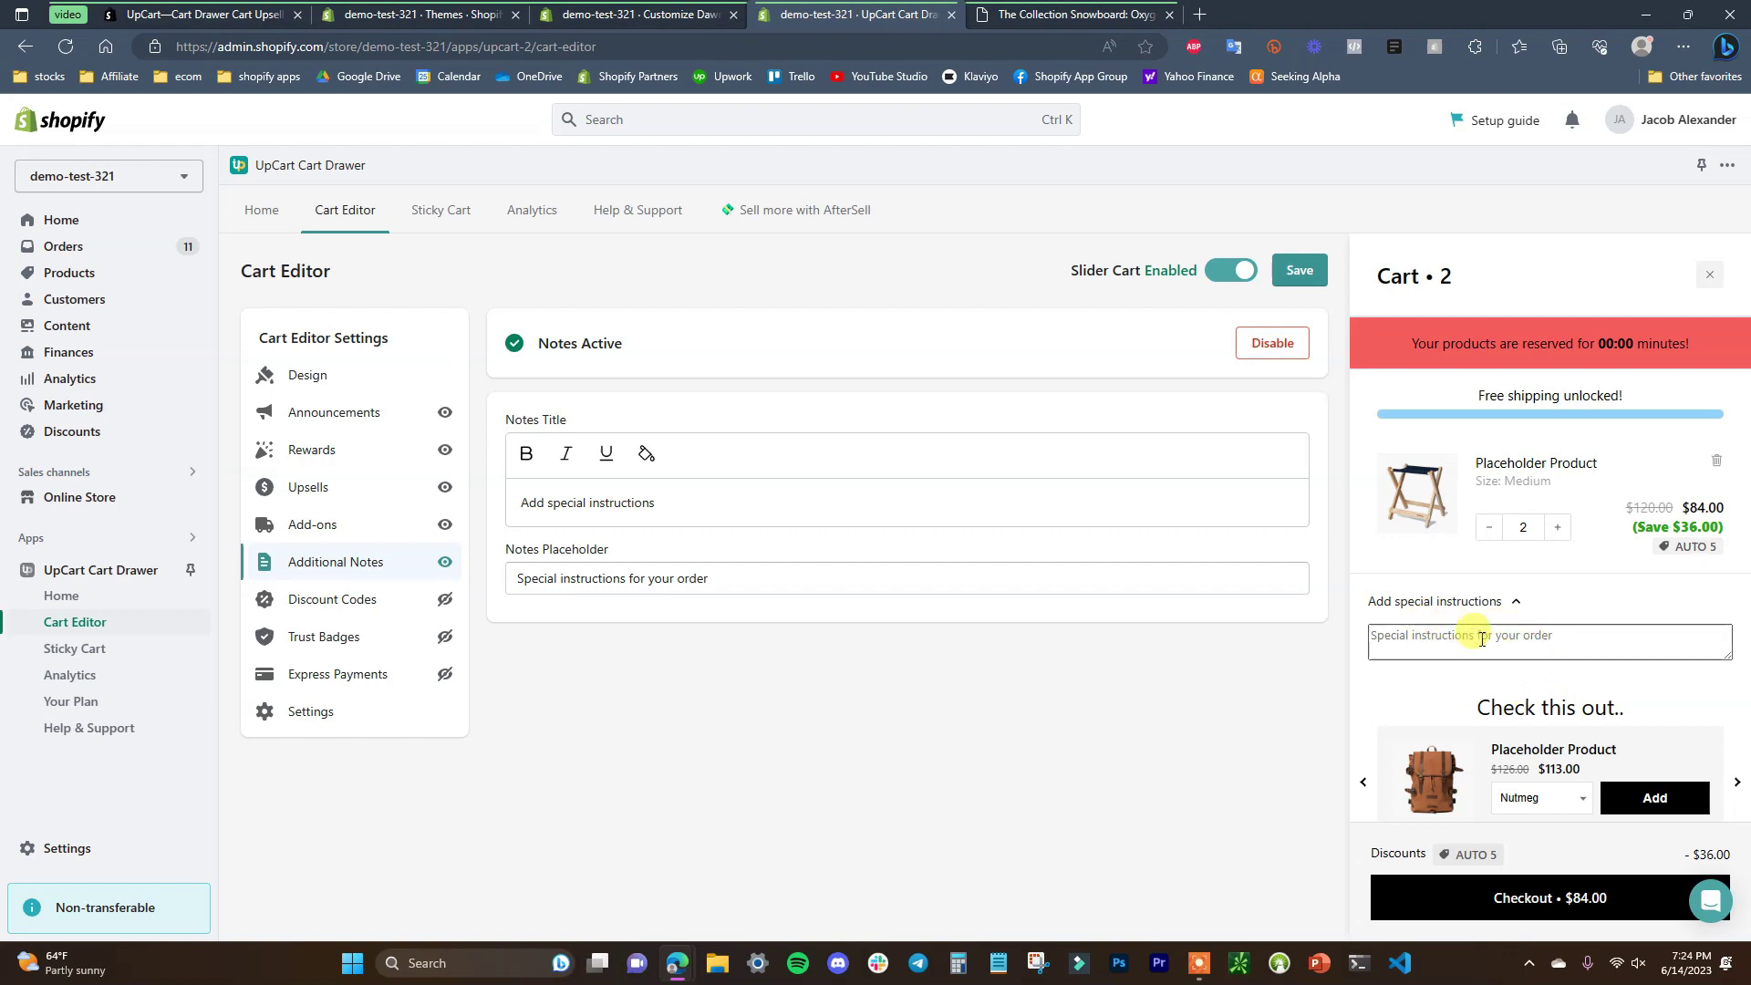
{"action": "scroll", "coordinate": [1441, 631], "scroll_direction": "down", "scroll_amount": 1}
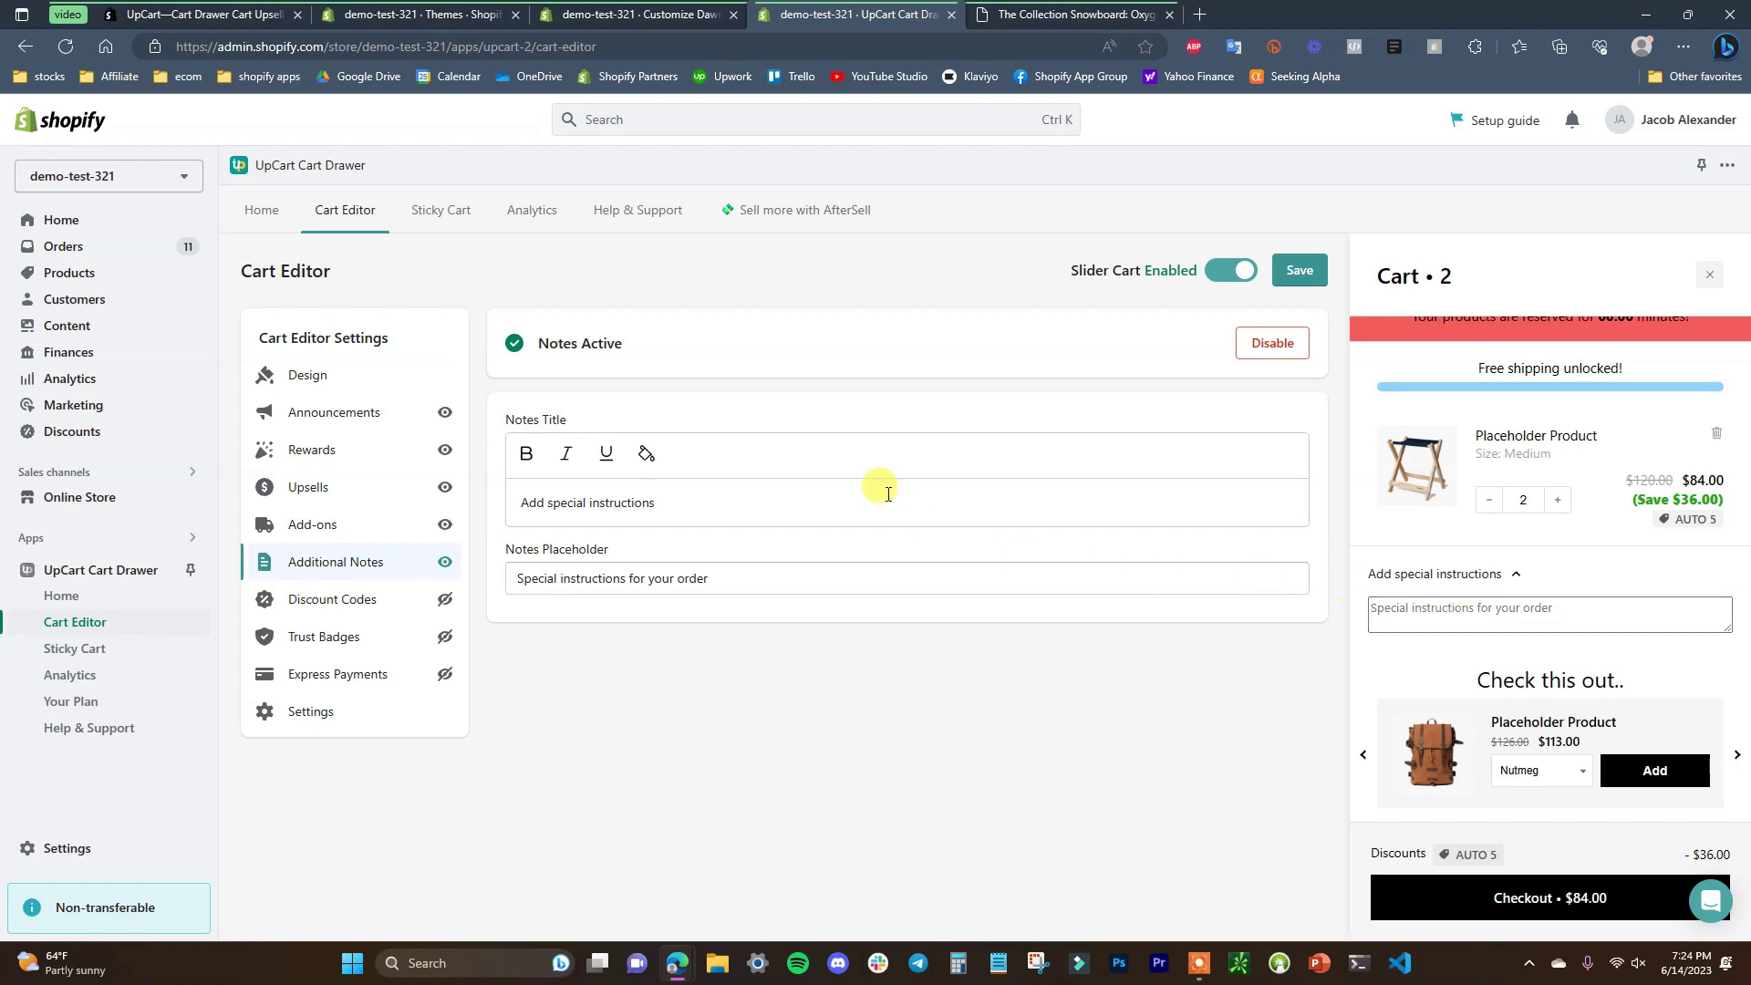
- Open the Discount Codes settings, enable discount codes, and check the code field in the cart preview
{"action": "left_click", "coordinate": [352, 608]}
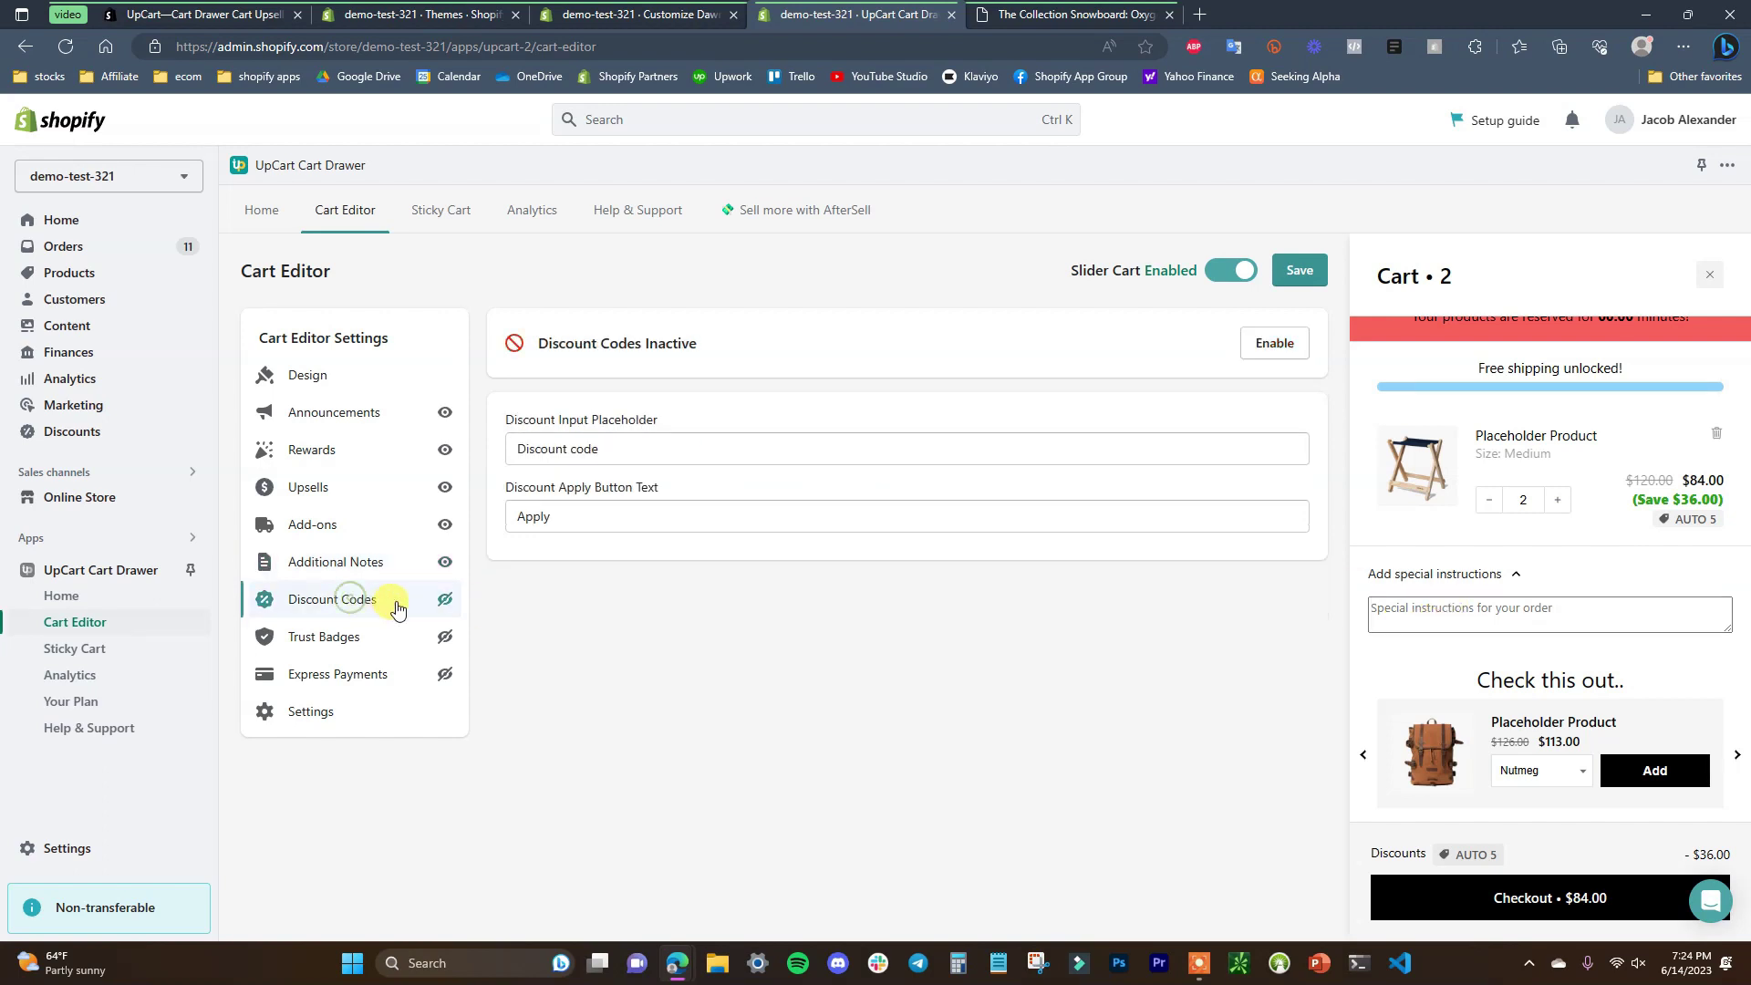
{"action": "left_click", "coordinate": [1274, 343]}
{"action": "scroll", "coordinate": [1602, 699], "scroll_direction": "down", "scroll_amount": 1}
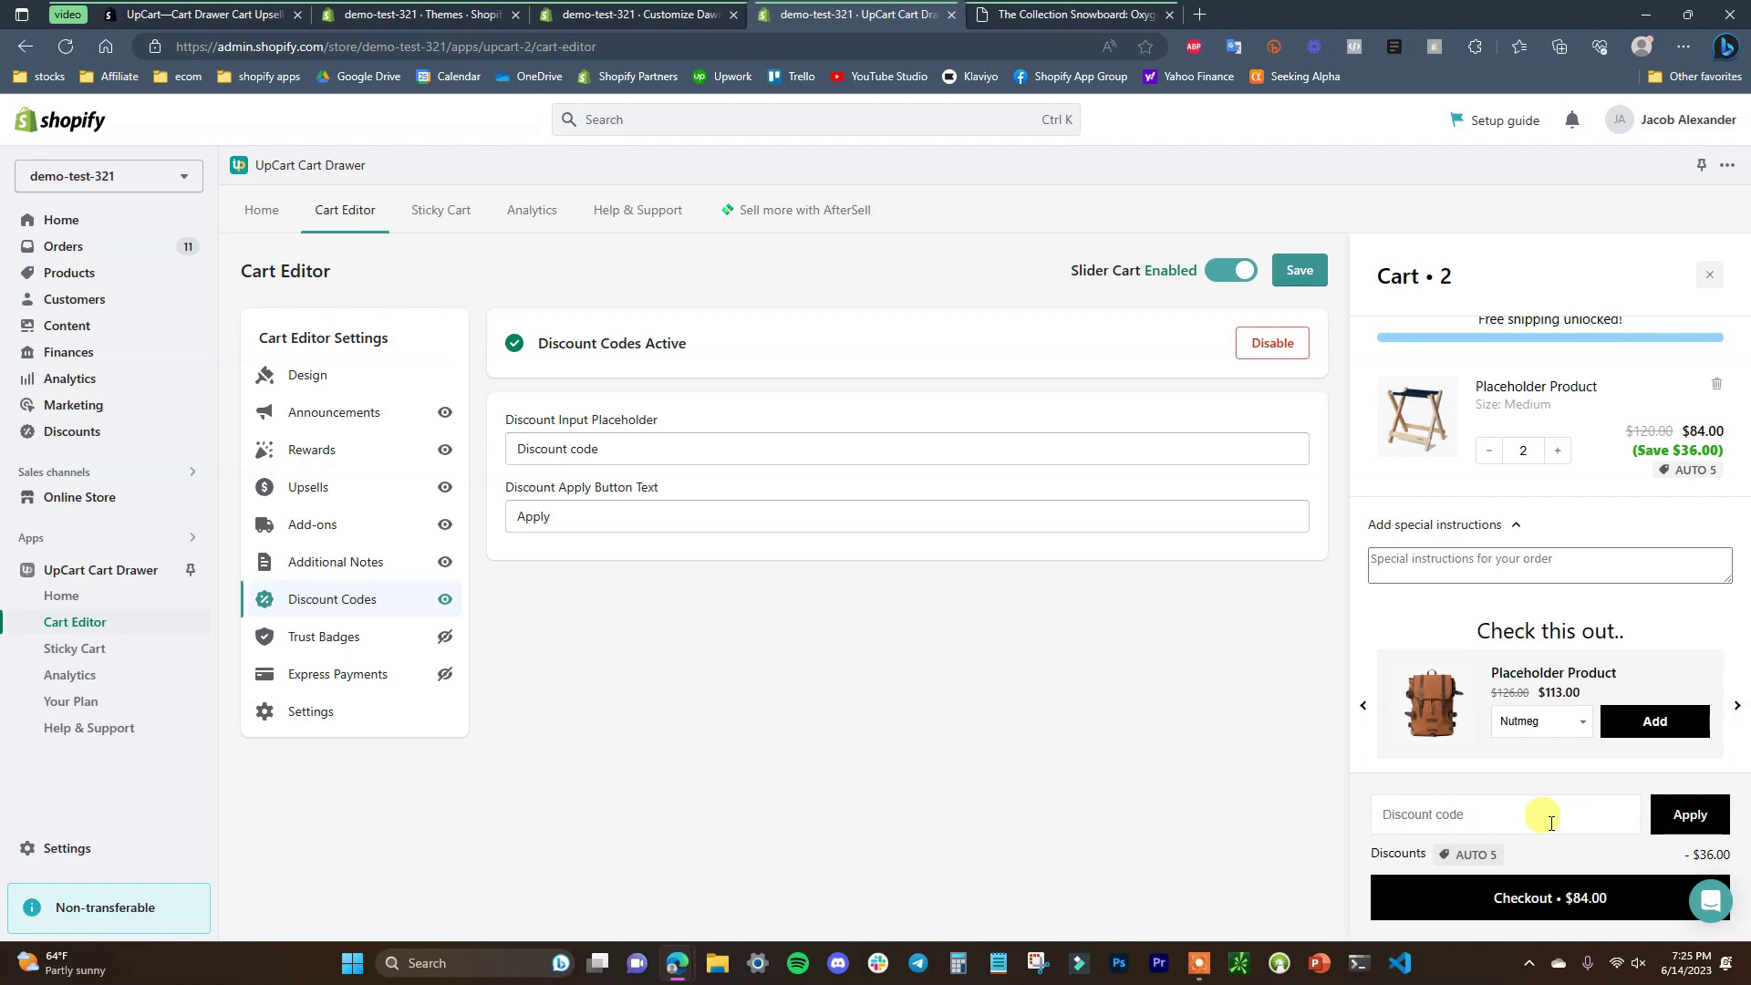
- Enable Trust Badges with the Payment Icons preset, and check the badges in the cart preview
{"action": "left_click", "coordinate": [374, 636]}
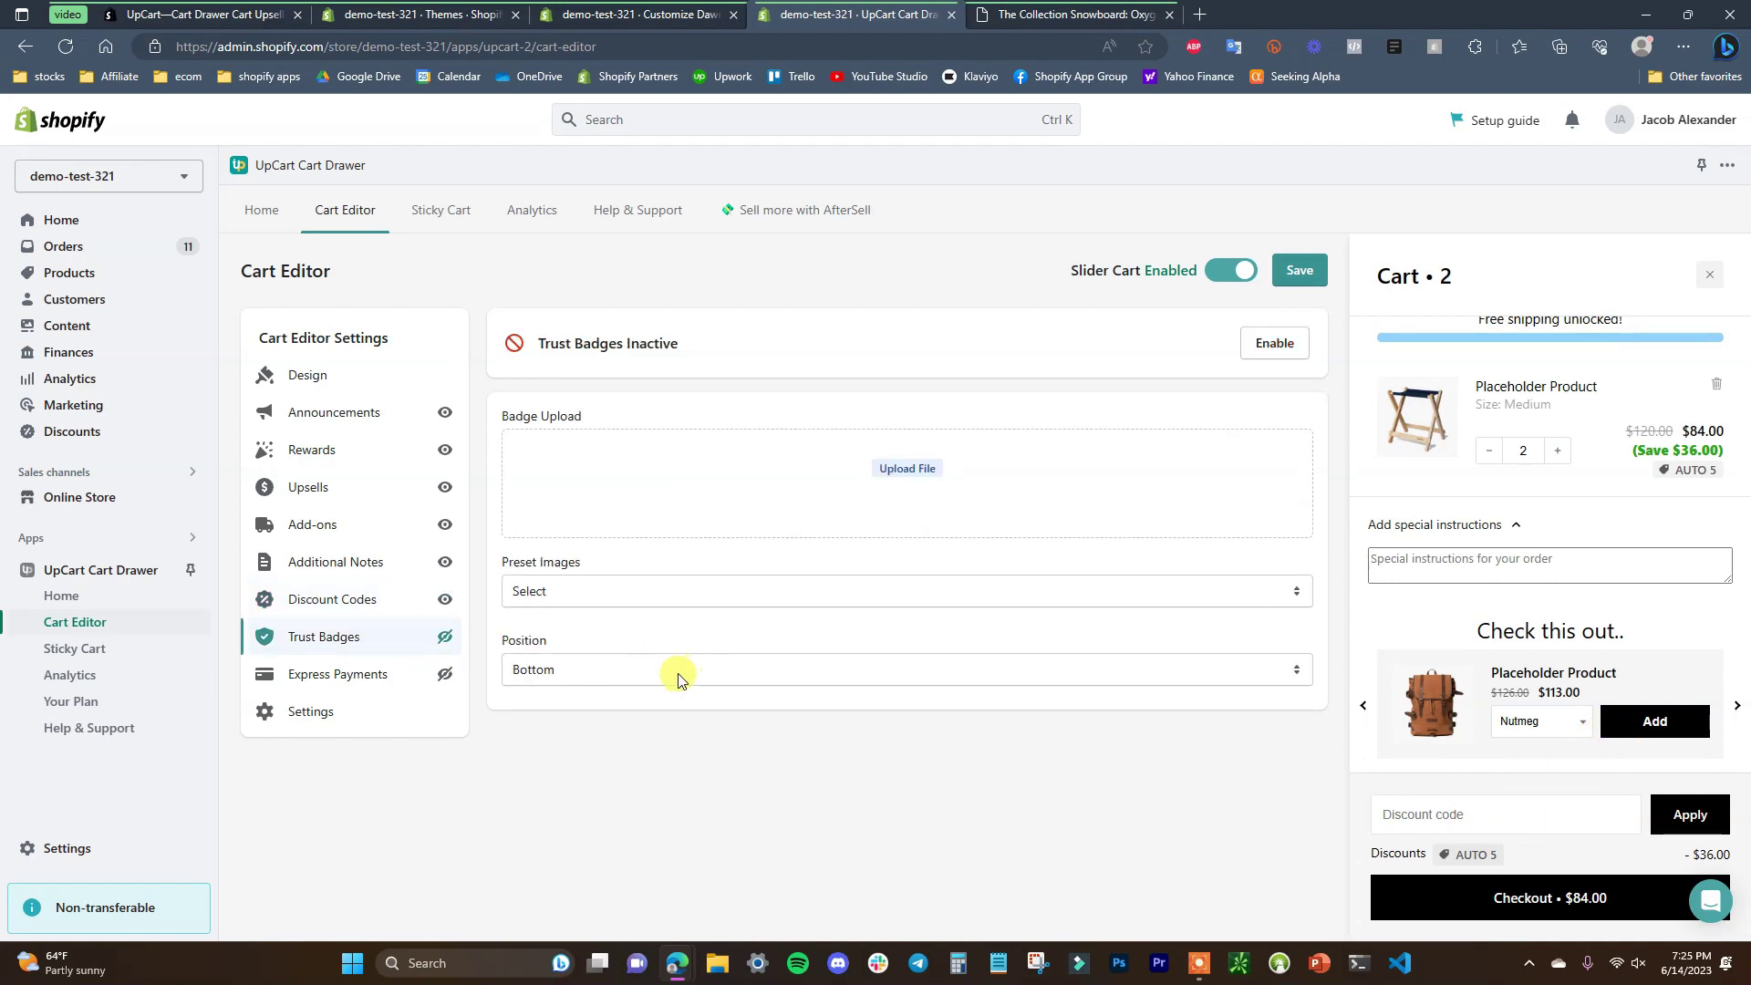
{"action": "left_click", "coordinate": [1275, 344]}
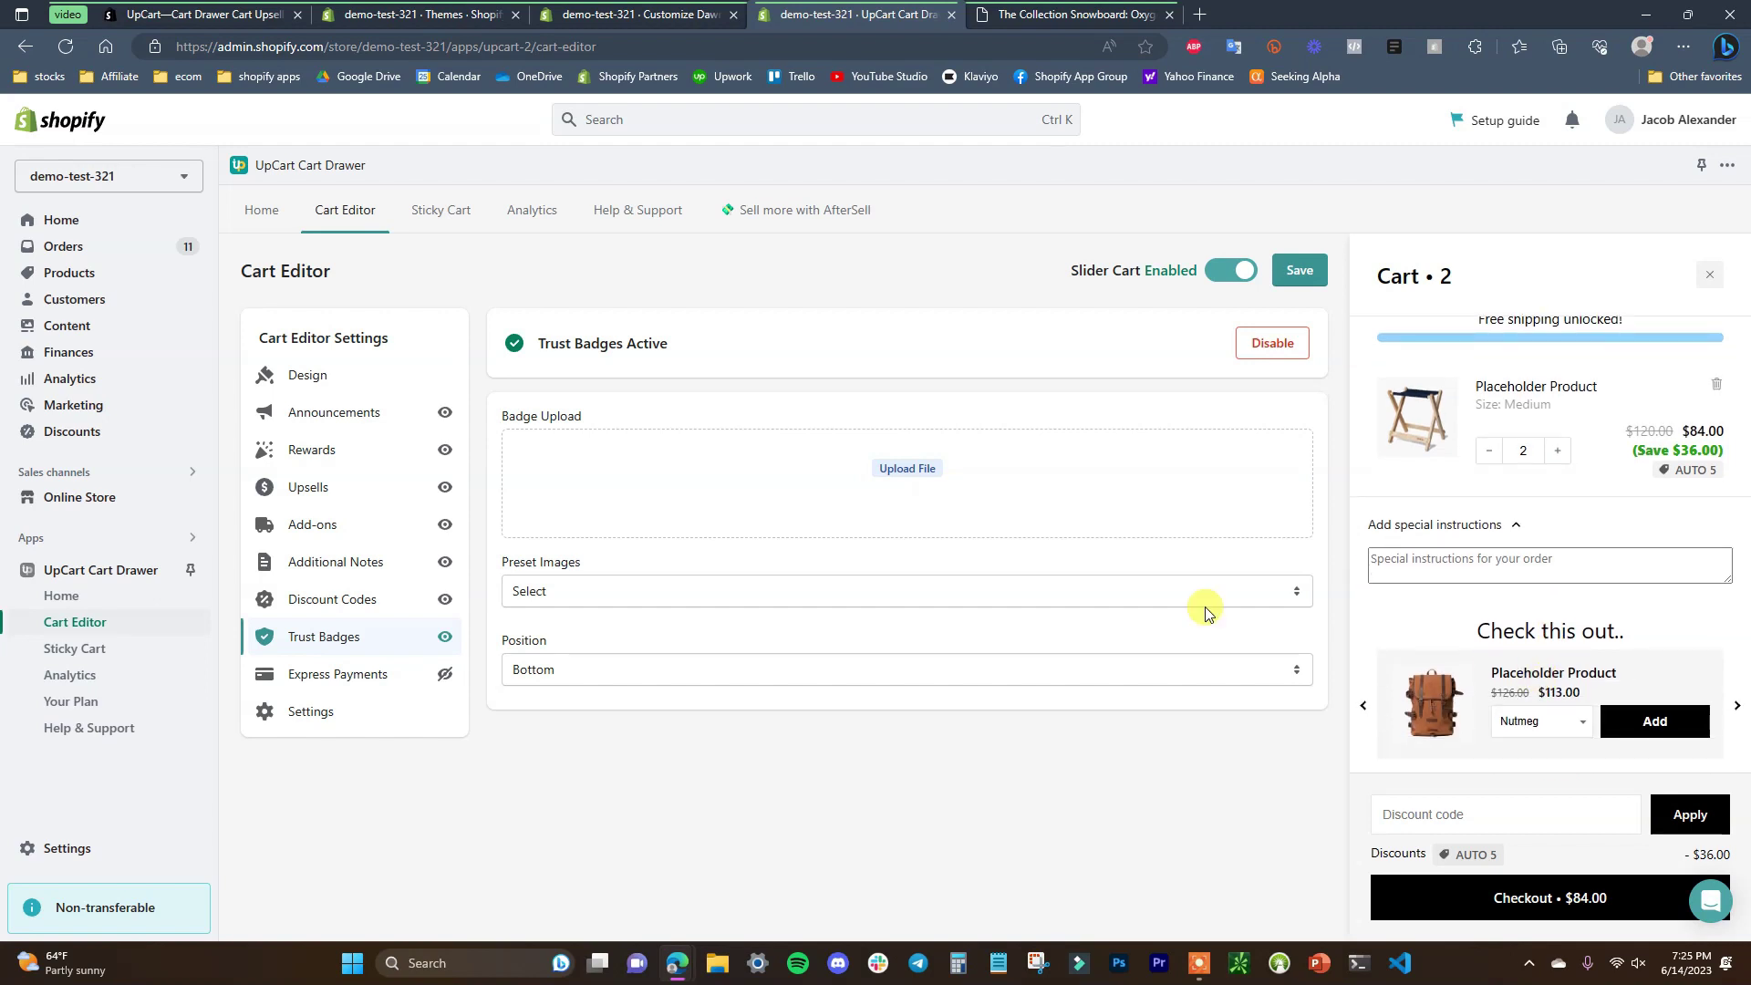
{"action": "left_click", "coordinate": [906, 591]}
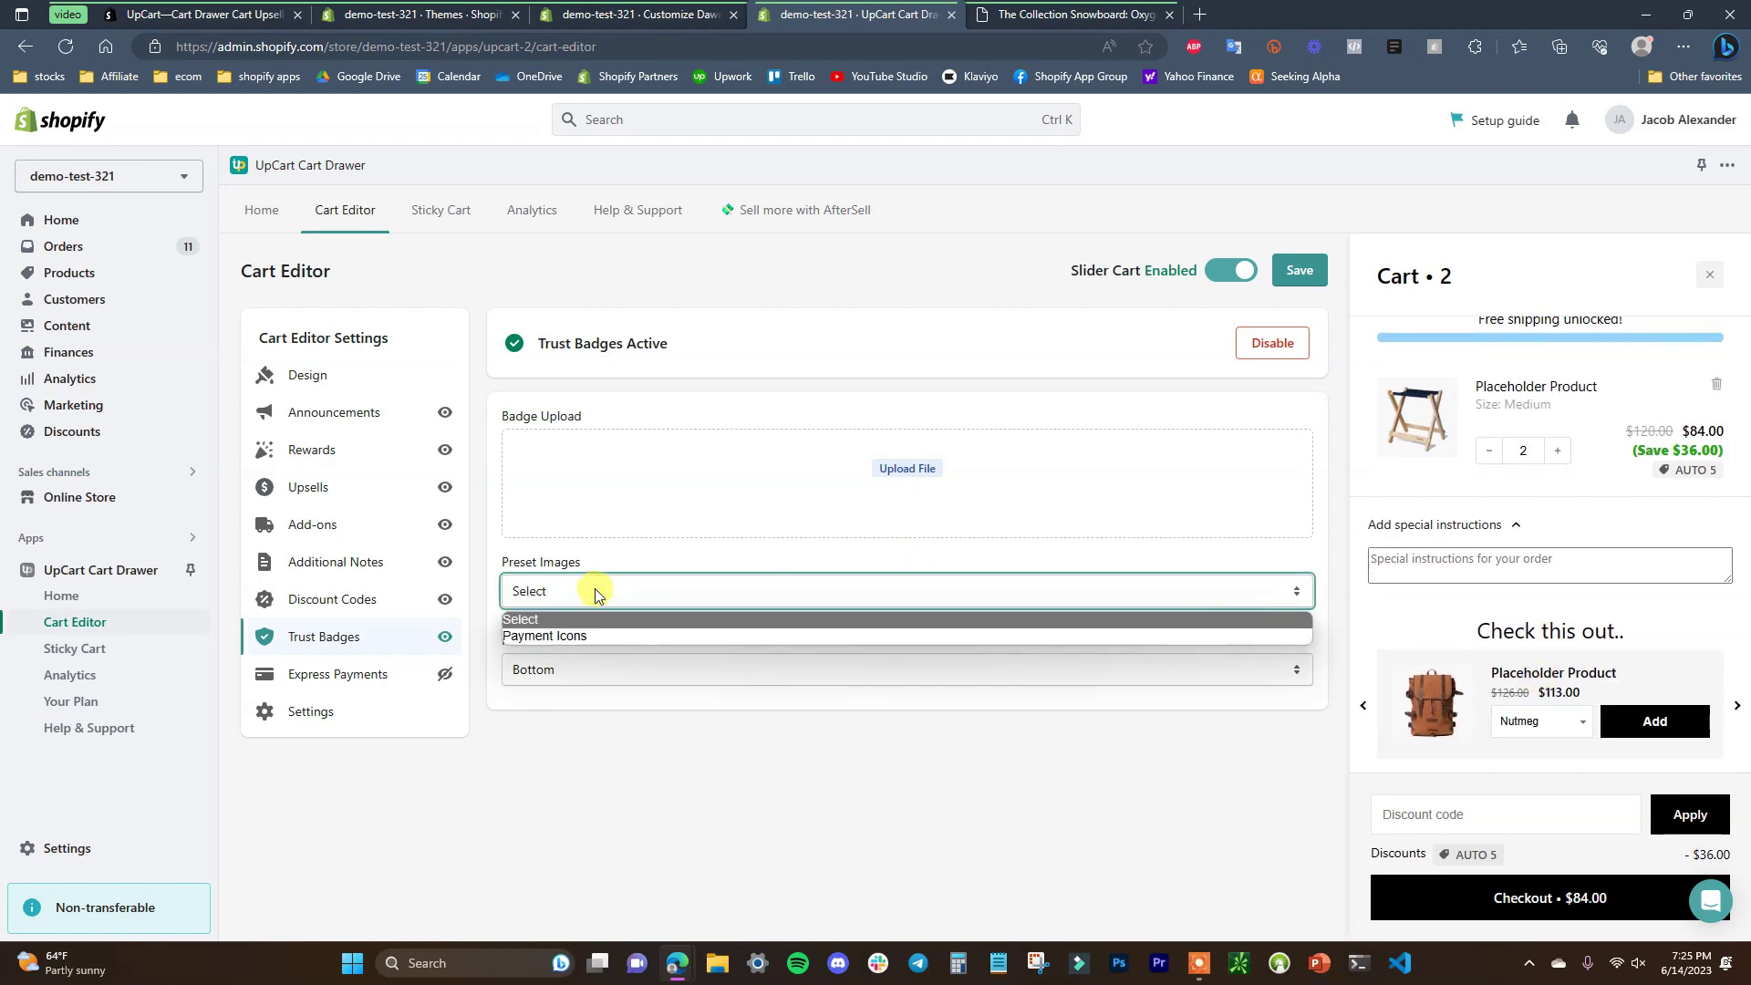
{"action": "left_click", "coordinate": [568, 637]}
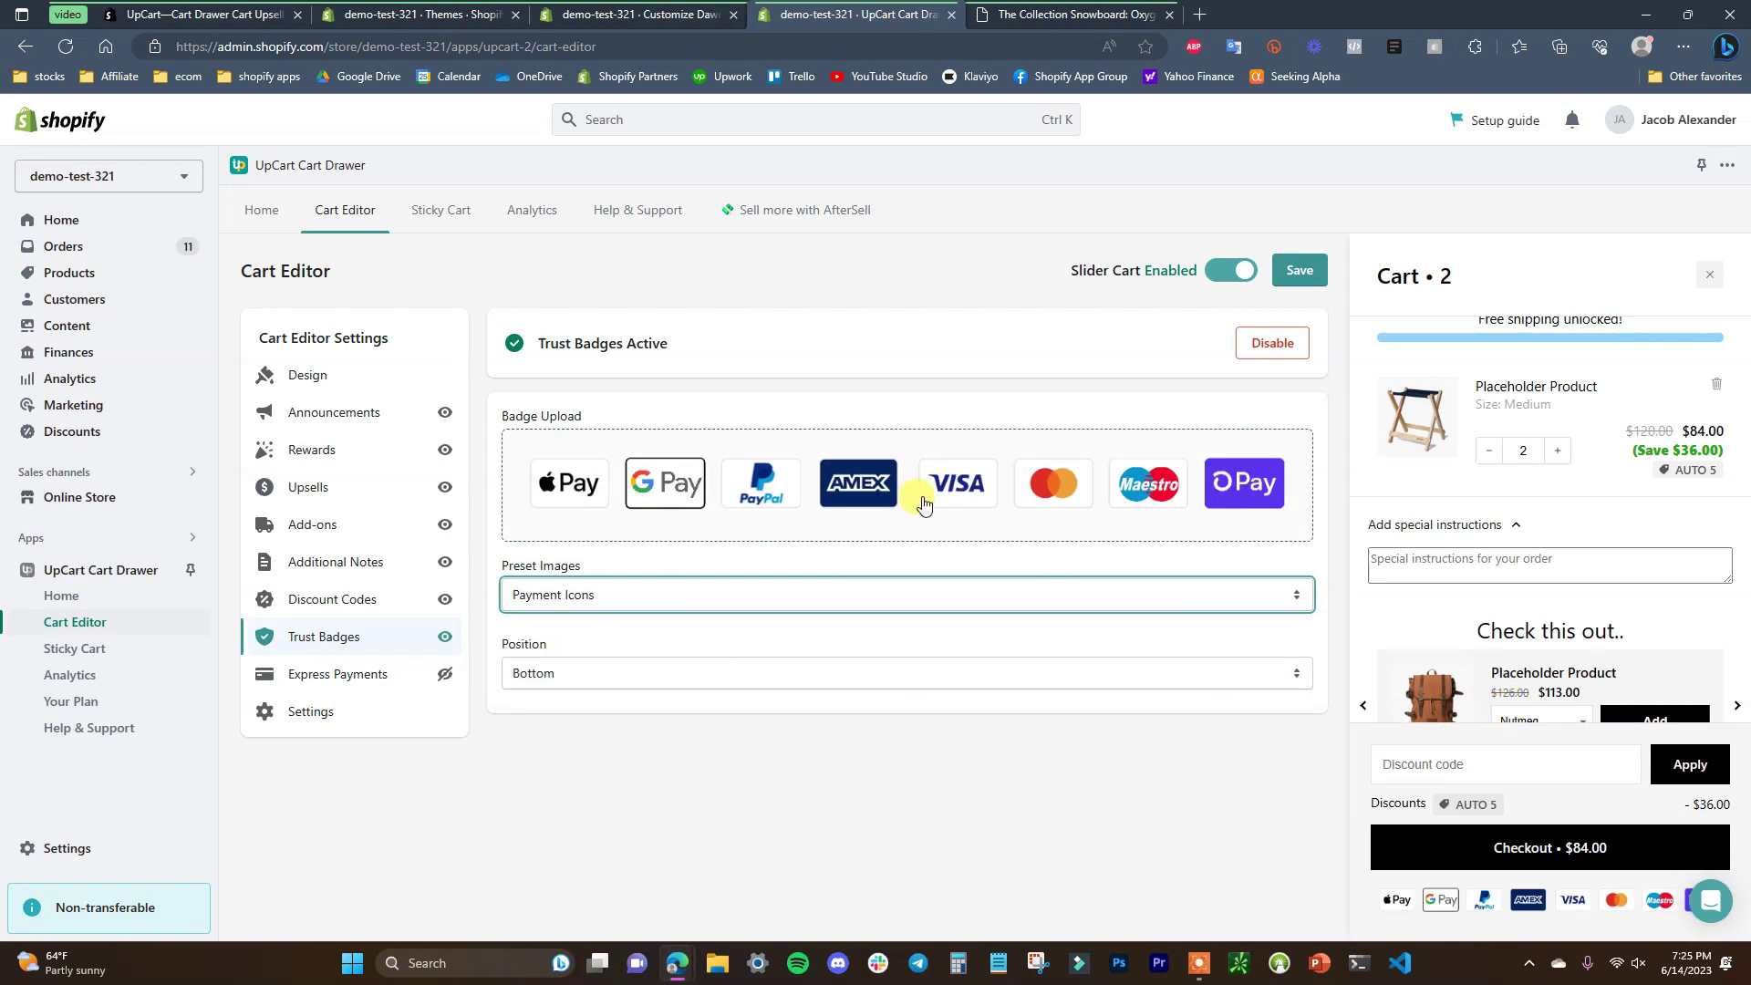
{"action": "scroll", "coordinate": [1606, 669], "scroll_direction": "down", "scroll_amount": 1}
{"action": "scroll", "coordinate": [1626, 688], "scroll_direction": "up", "scroll_amount": 2}
{"action": "scroll", "coordinate": [1572, 770], "scroll_direction": "down", "scroll_amount": 2}
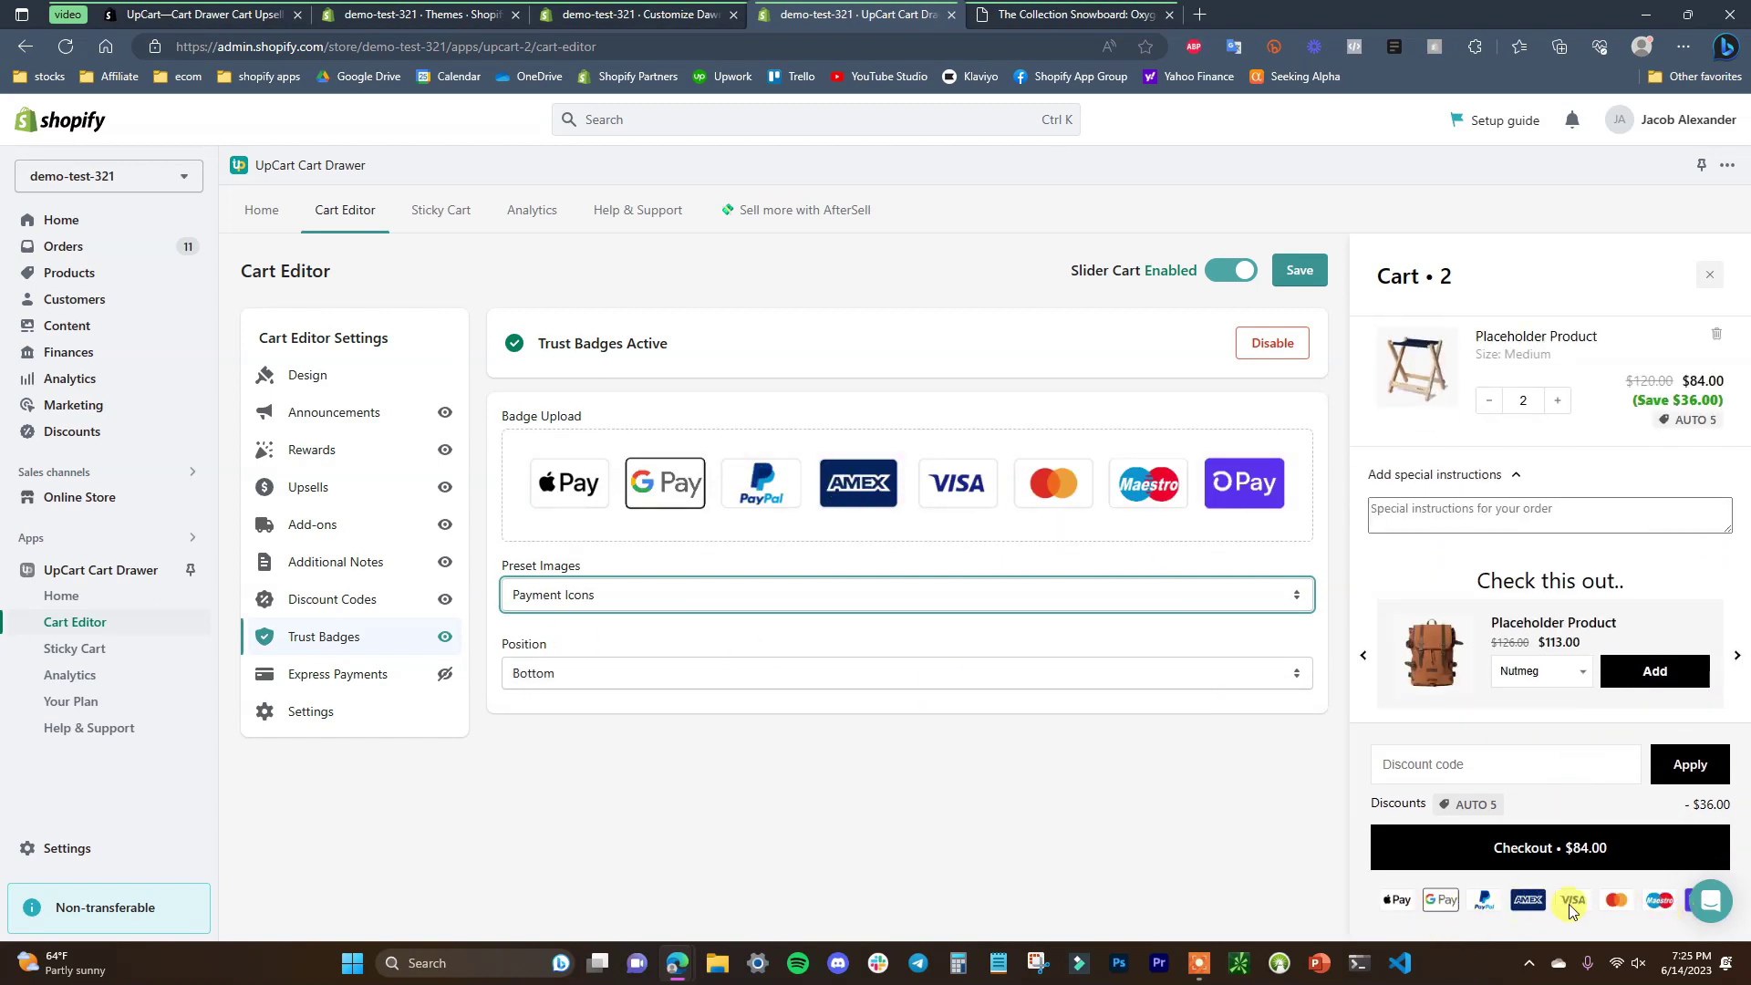
- Try the Top position for the trust badges, and switch the position back to Bottom
{"action": "left_click", "coordinate": [1063, 684]}
{"action": "left_click", "coordinate": [1001, 715]}
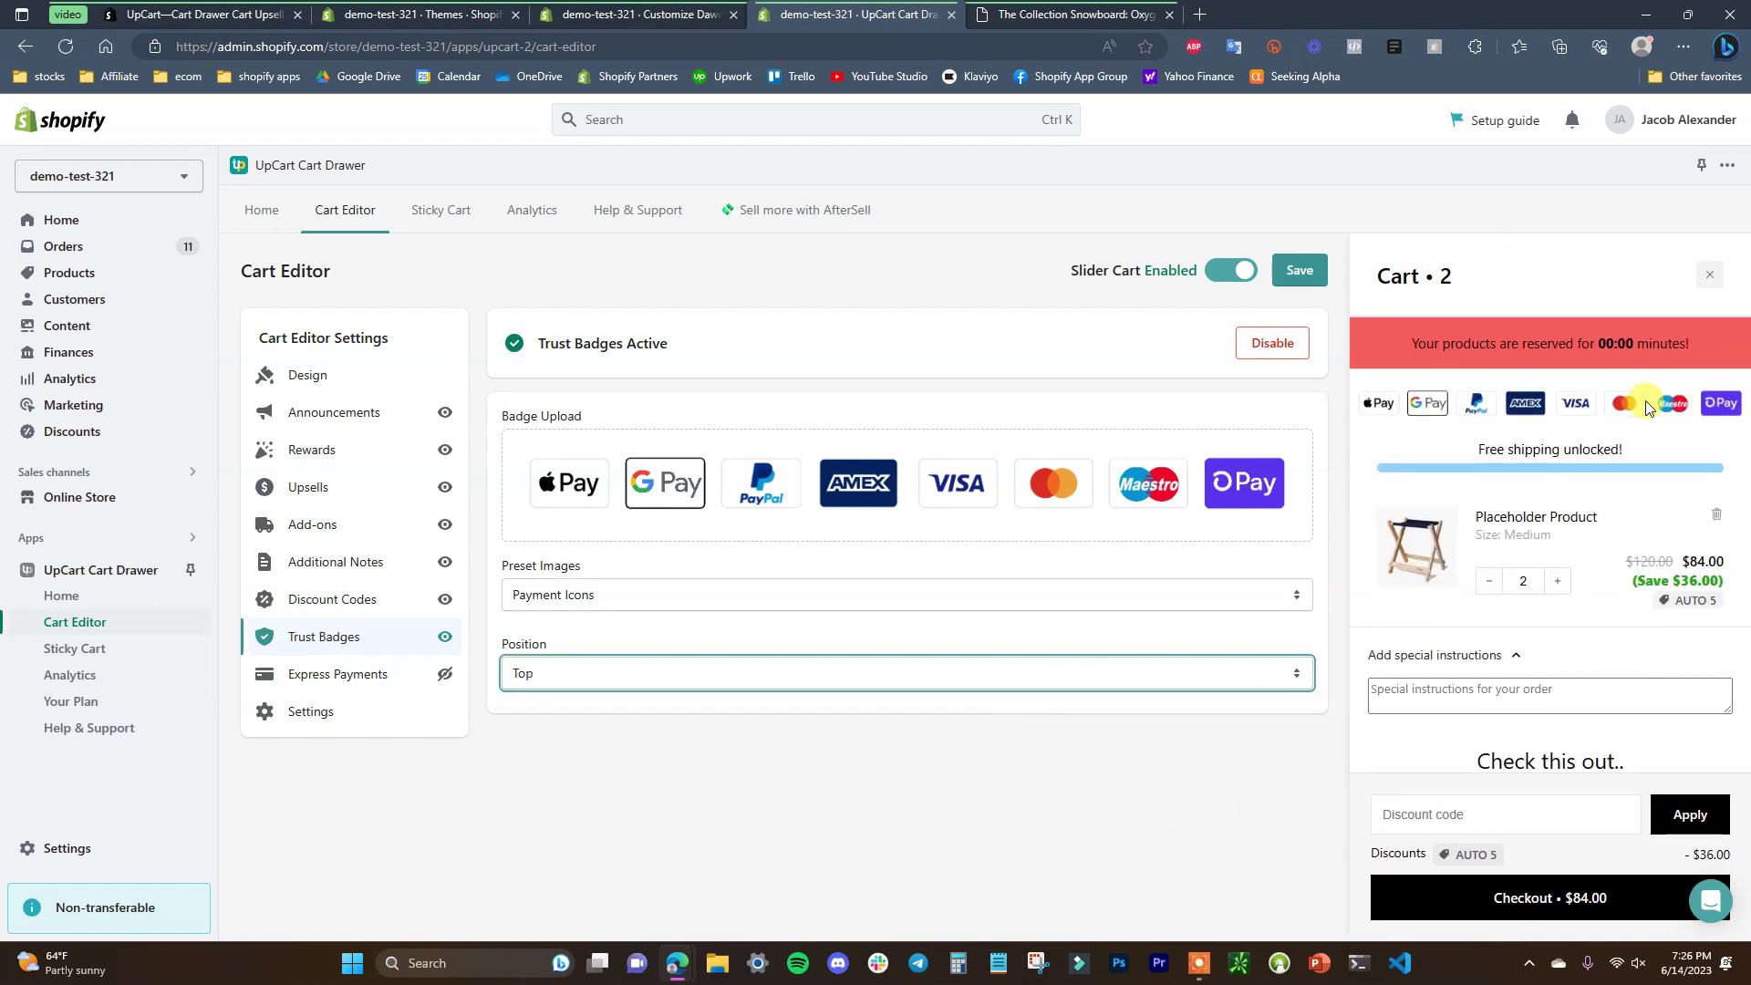
{"action": "left_click", "coordinate": [886, 673]}
{"action": "left_click", "coordinate": [886, 701]}
- Enable Express Payments and select PayPal and Amazon Pay as the gateways shown in the cart
{"action": "left_click", "coordinate": [392, 679]}
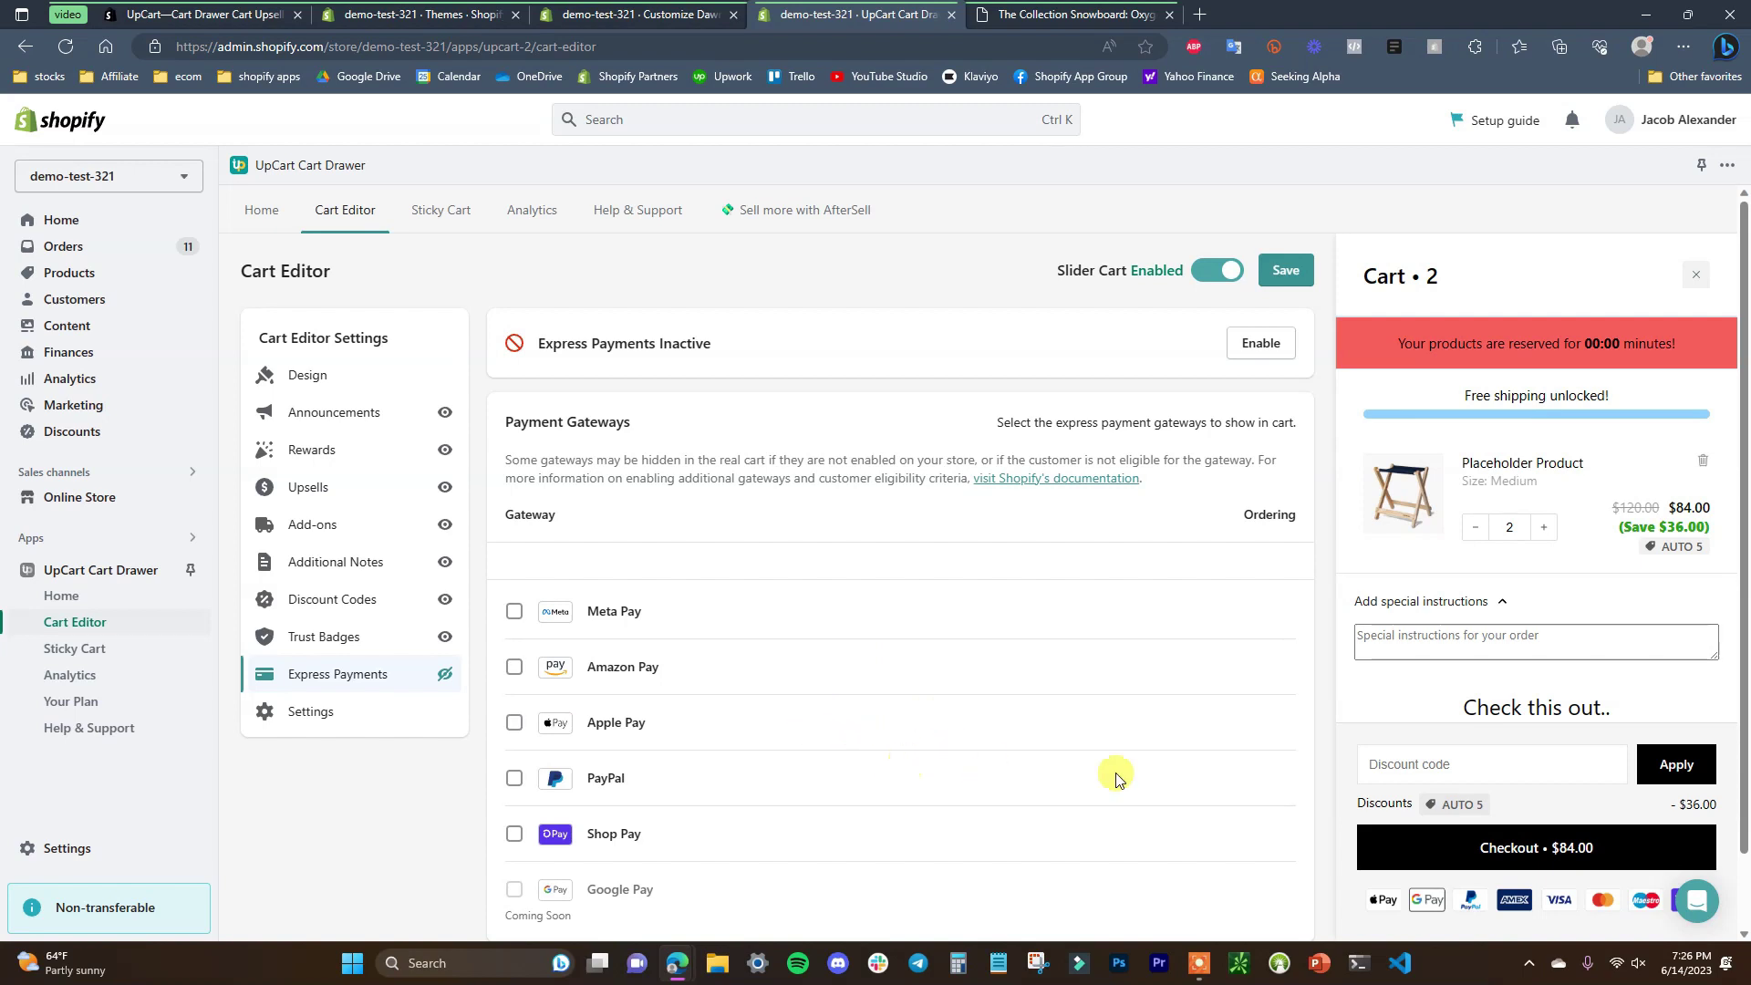
{"action": "left_click", "coordinate": [1263, 344]}
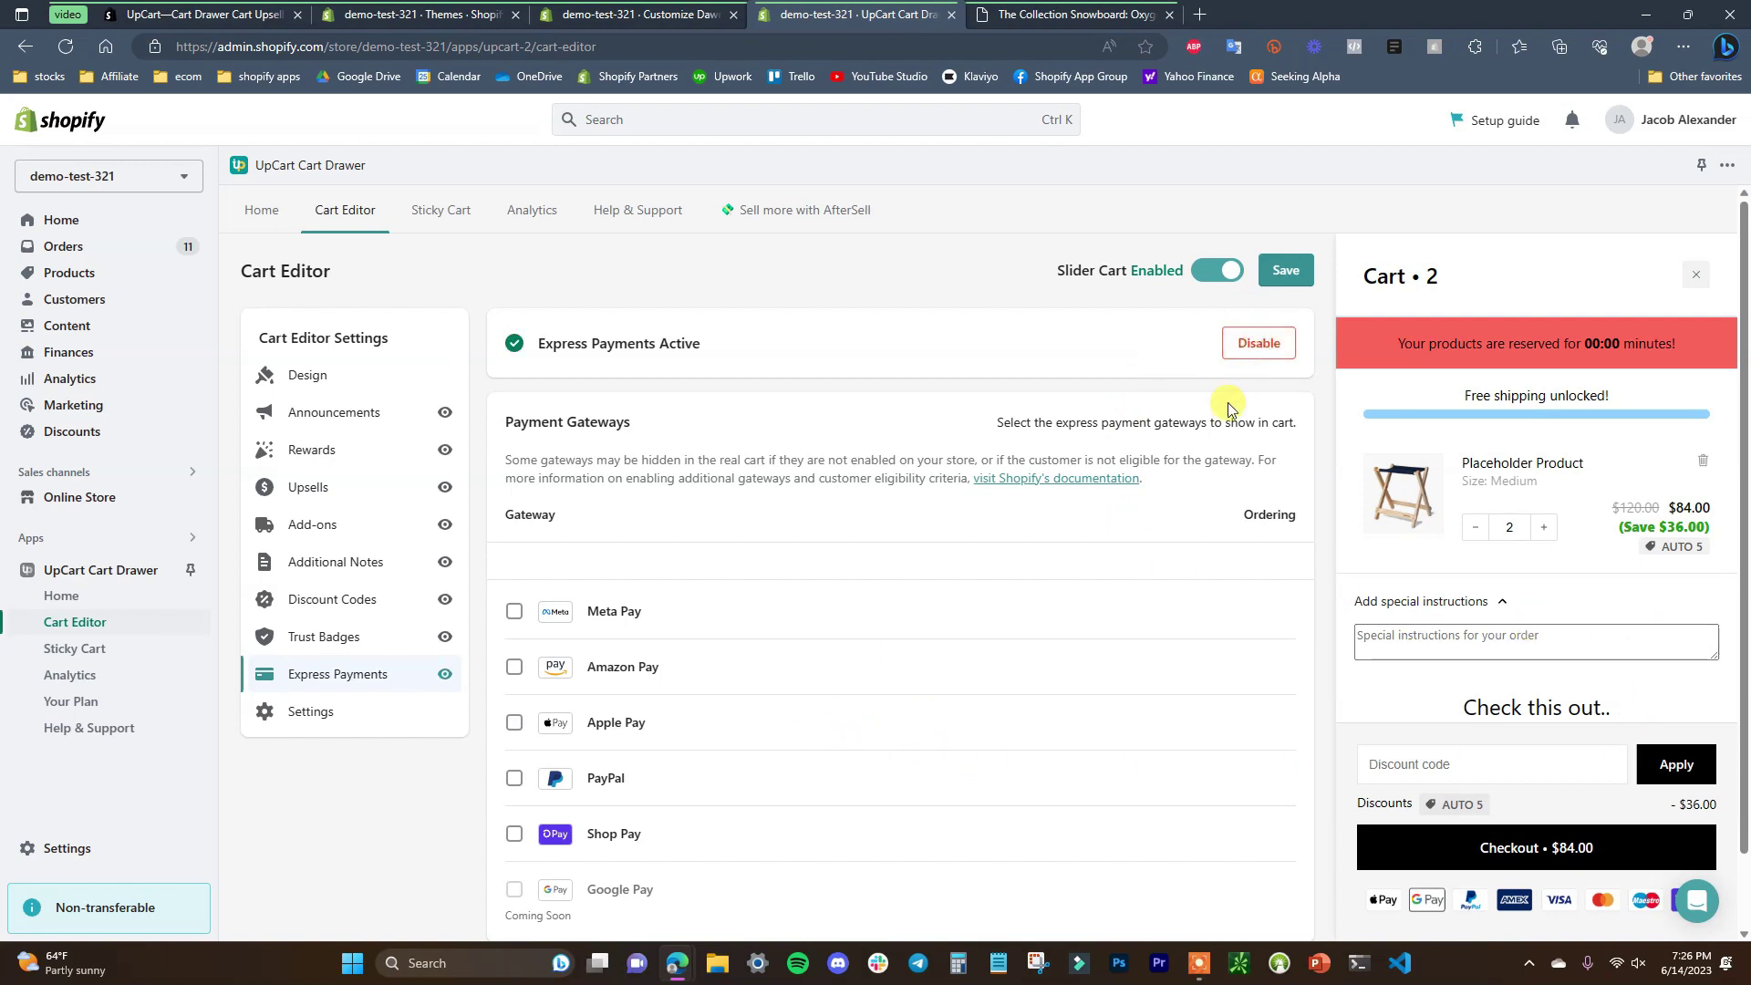
{"action": "scroll", "coordinate": [794, 646], "scroll_direction": "down", "scroll_amount": 1}
{"action": "scroll", "coordinate": [794, 646], "scroll_direction": "up", "scroll_amount": 1}
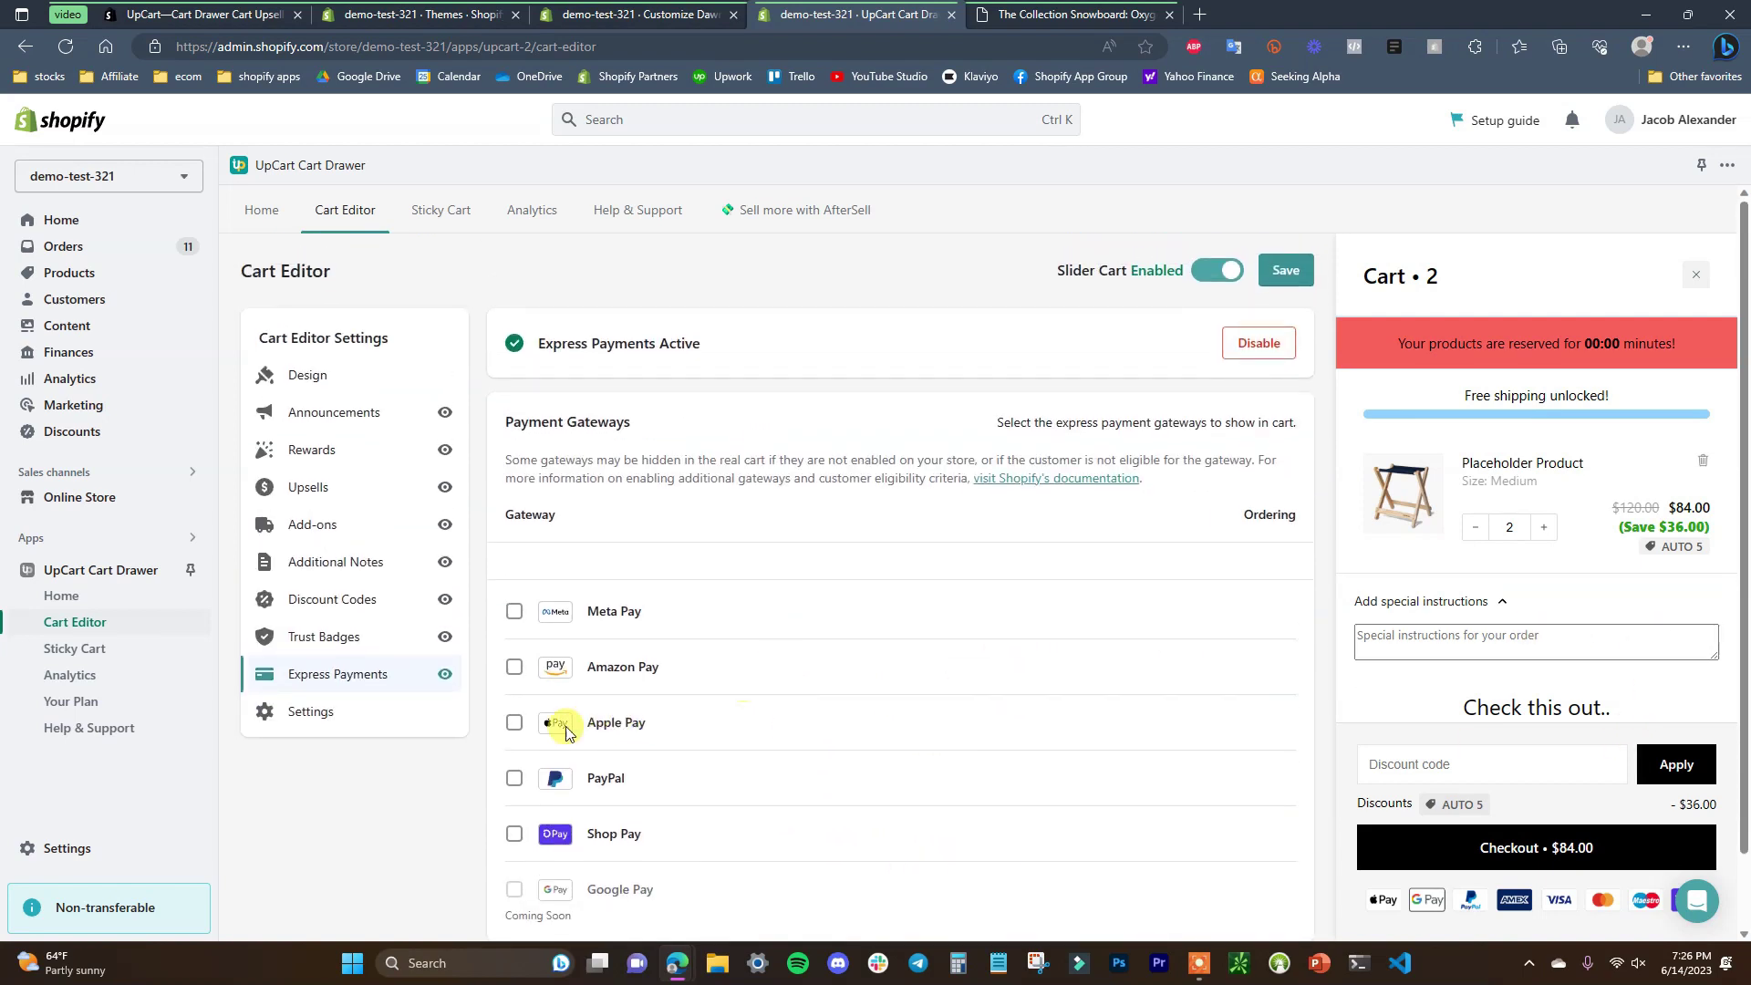
{"action": "left_click", "coordinate": [514, 779]}
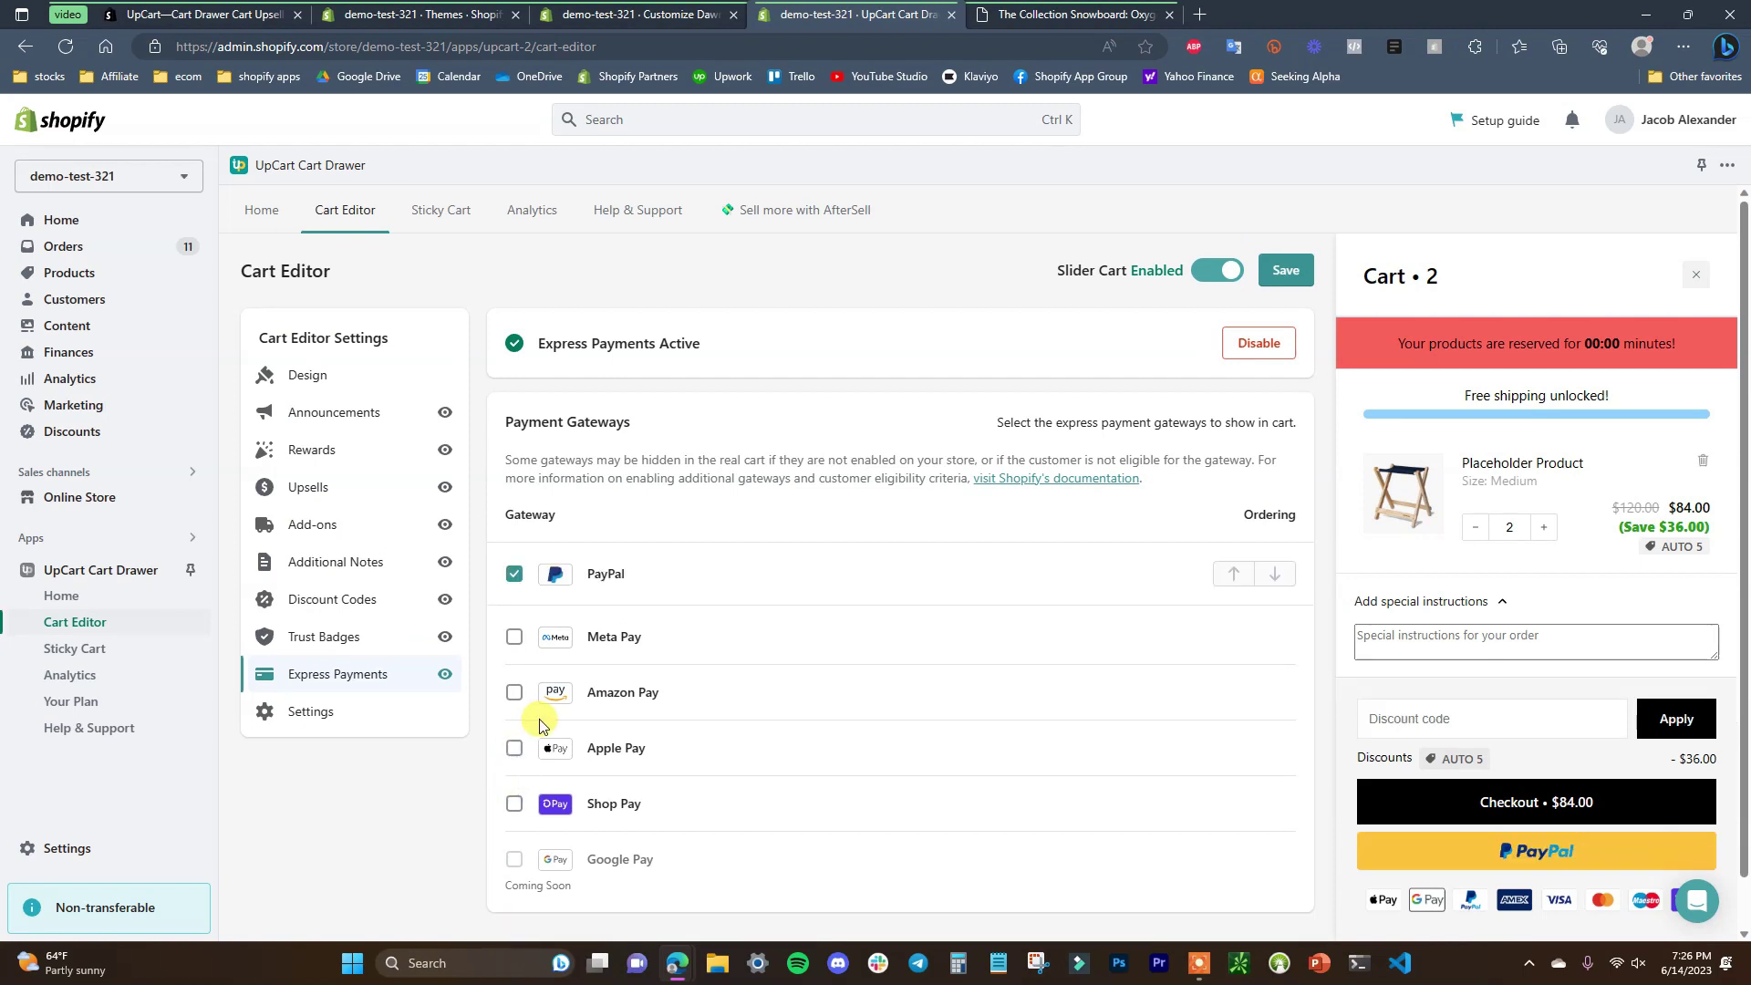
{"action": "left_click", "coordinate": [515, 690]}
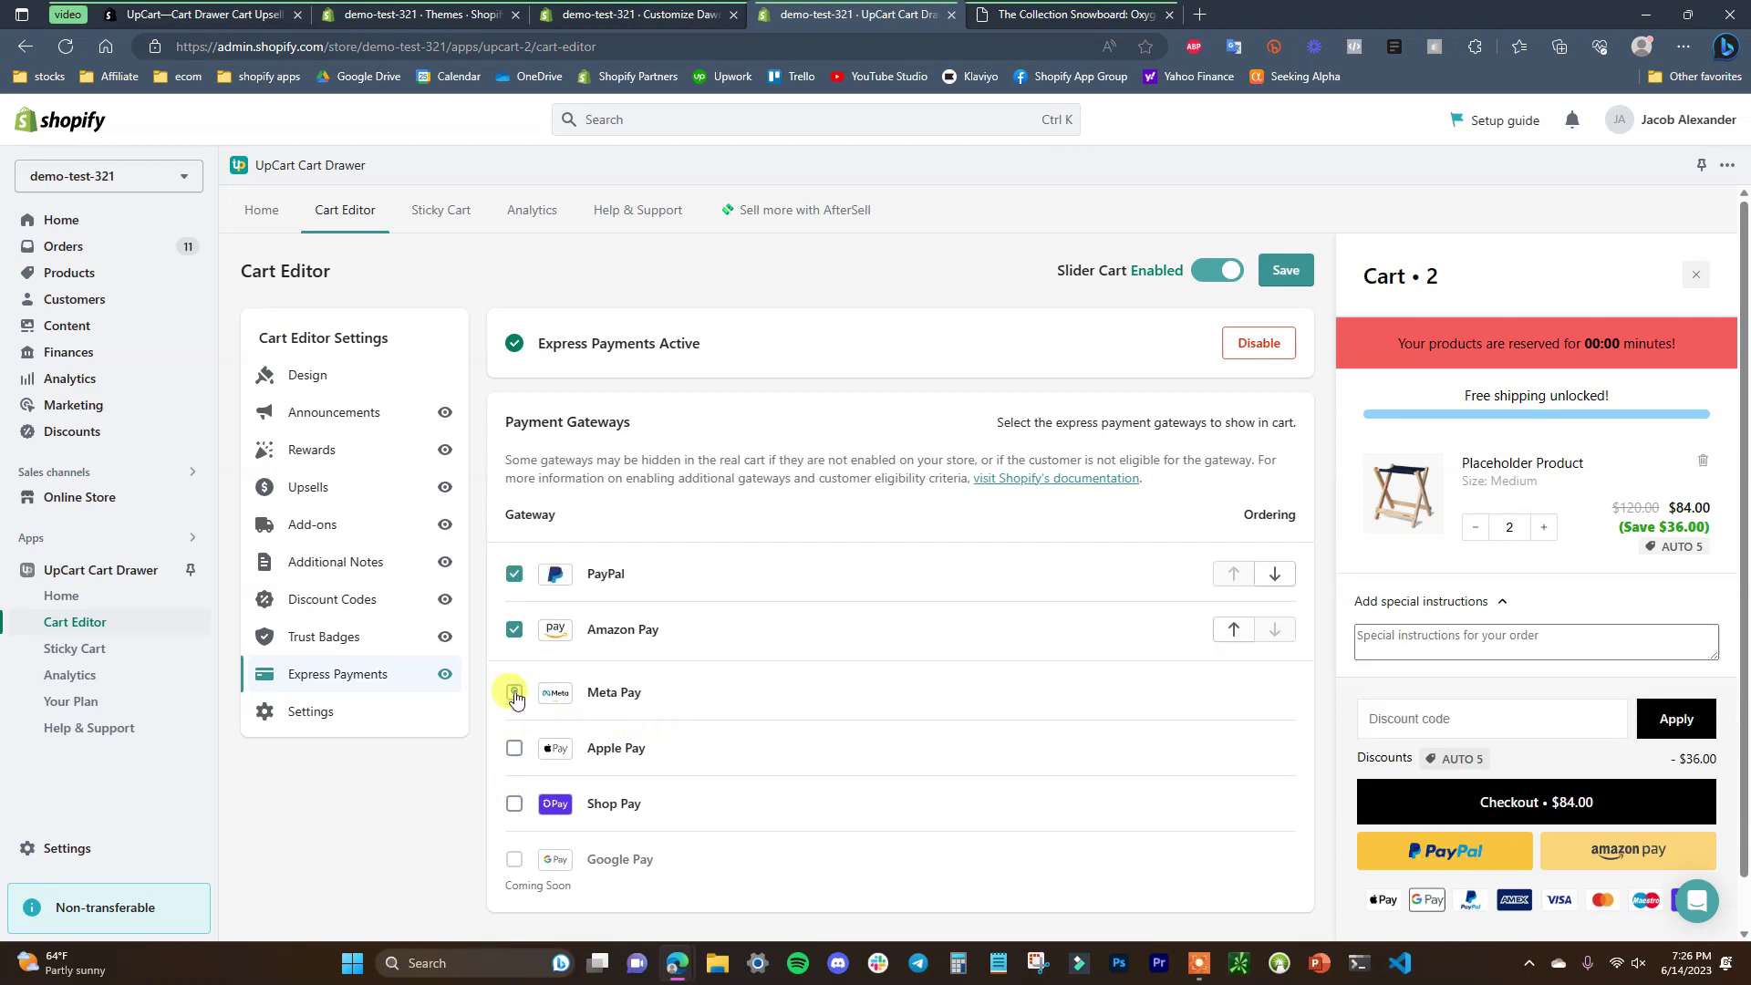
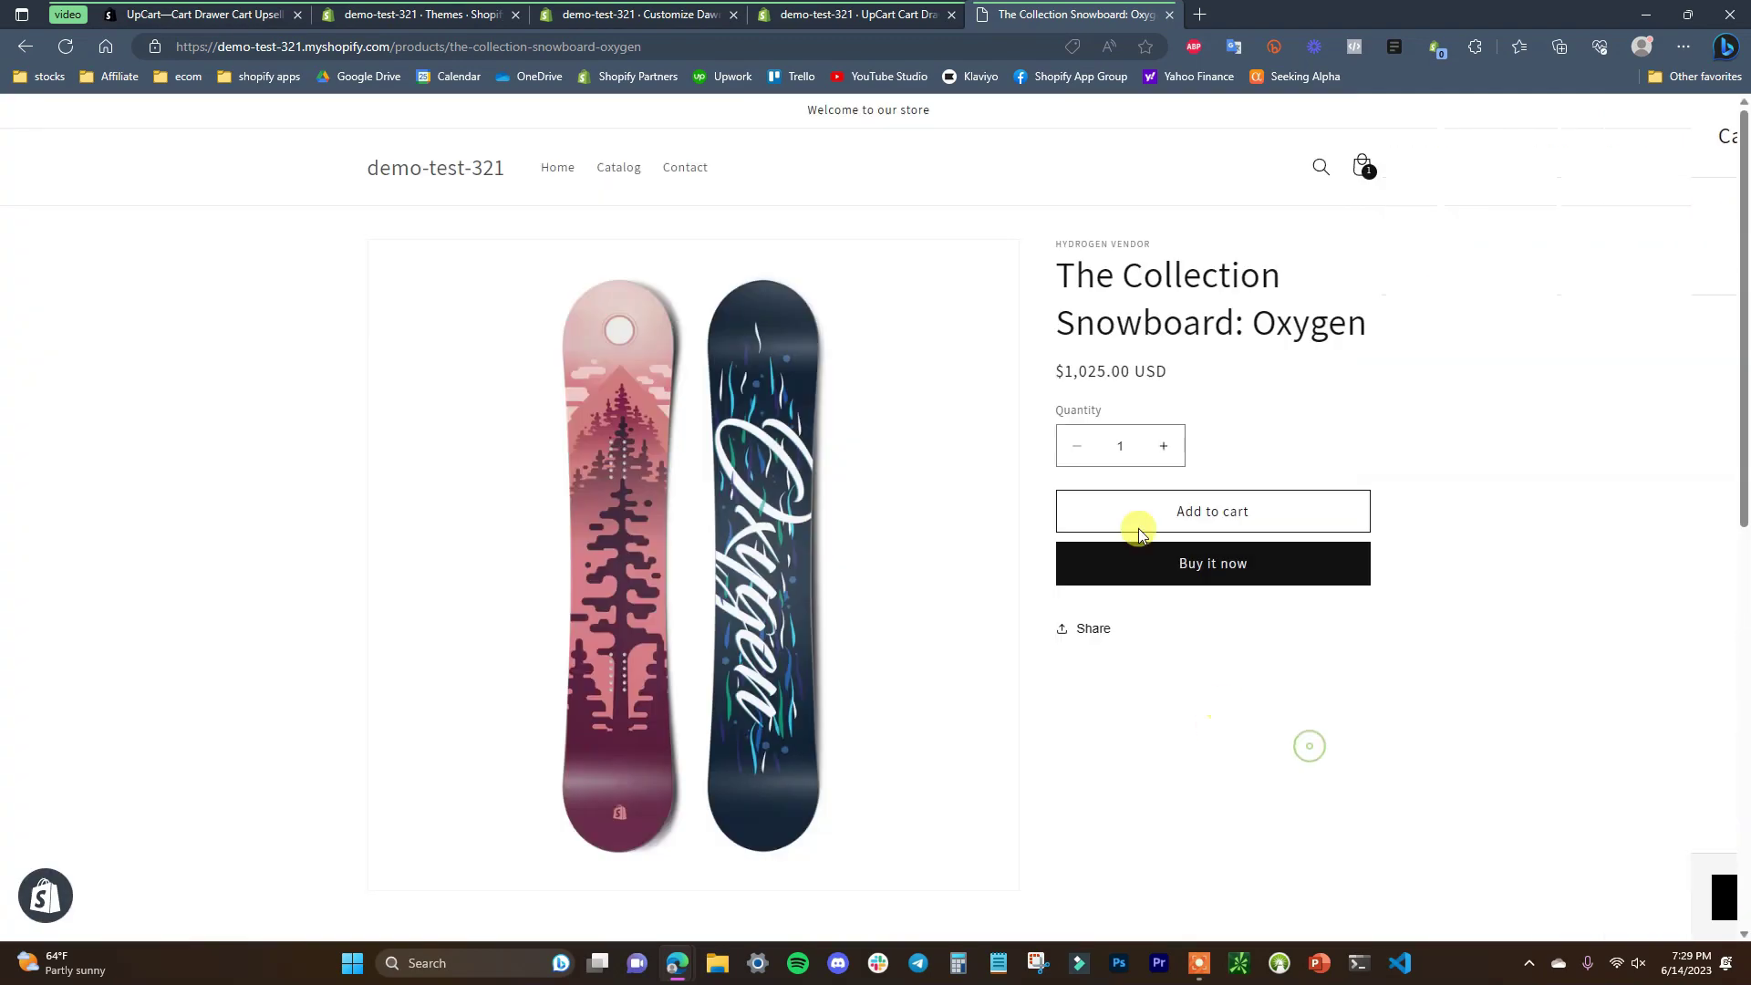
- Reload the storefront product page and examine the live cart drawer's notes, upsells, shipping protection and payment options against the cart editor preview
{"action": "left_click", "coordinate": [65, 47]}
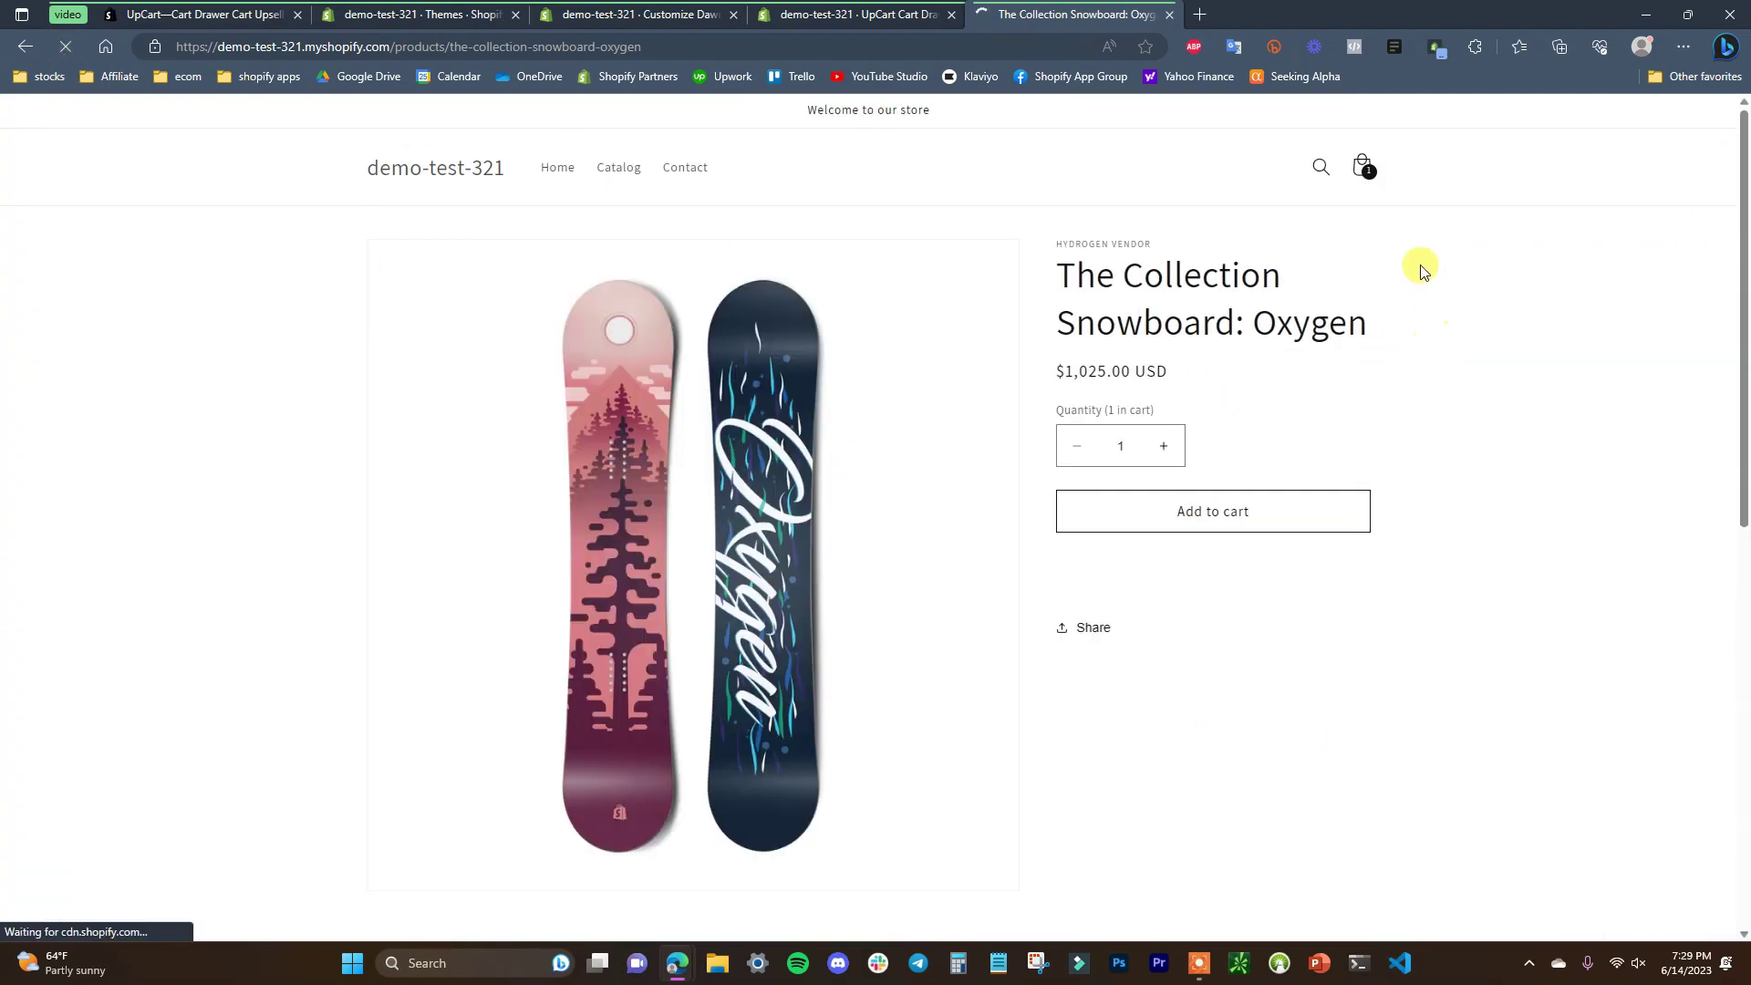
{"action": "left_click", "coordinate": [1363, 167]}
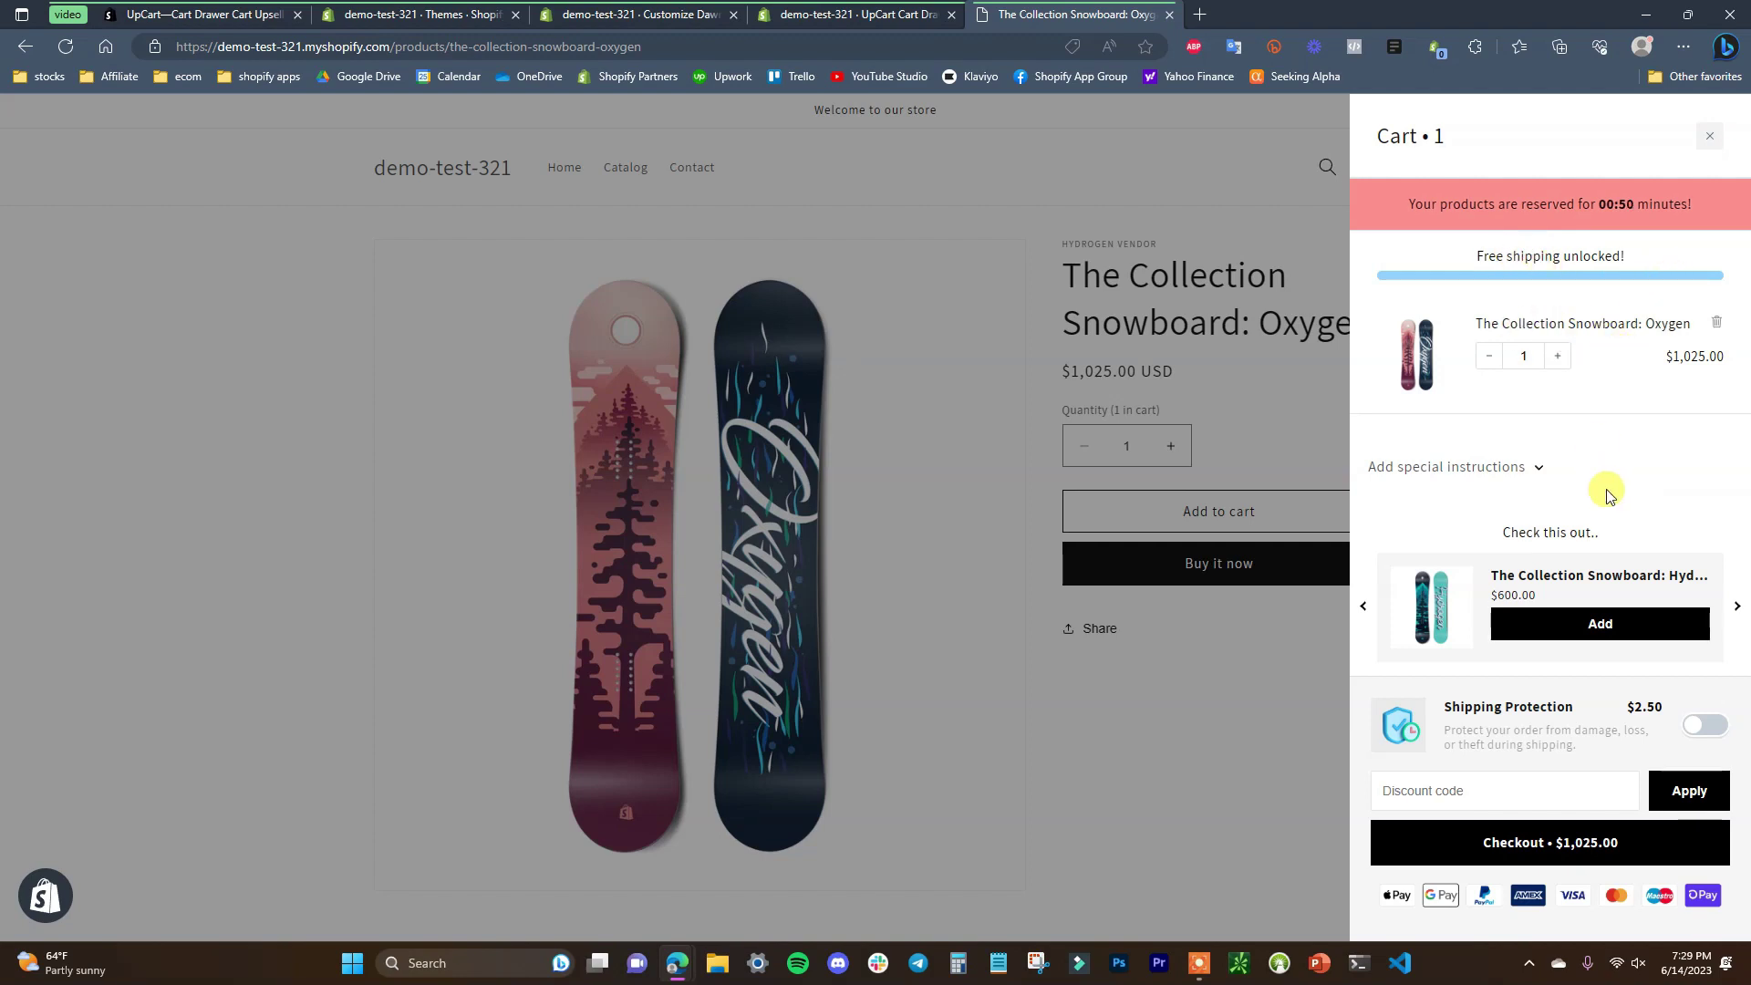
{"action": "left_click", "coordinate": [1534, 467]}
{"action": "left_click", "coordinate": [1538, 462]}
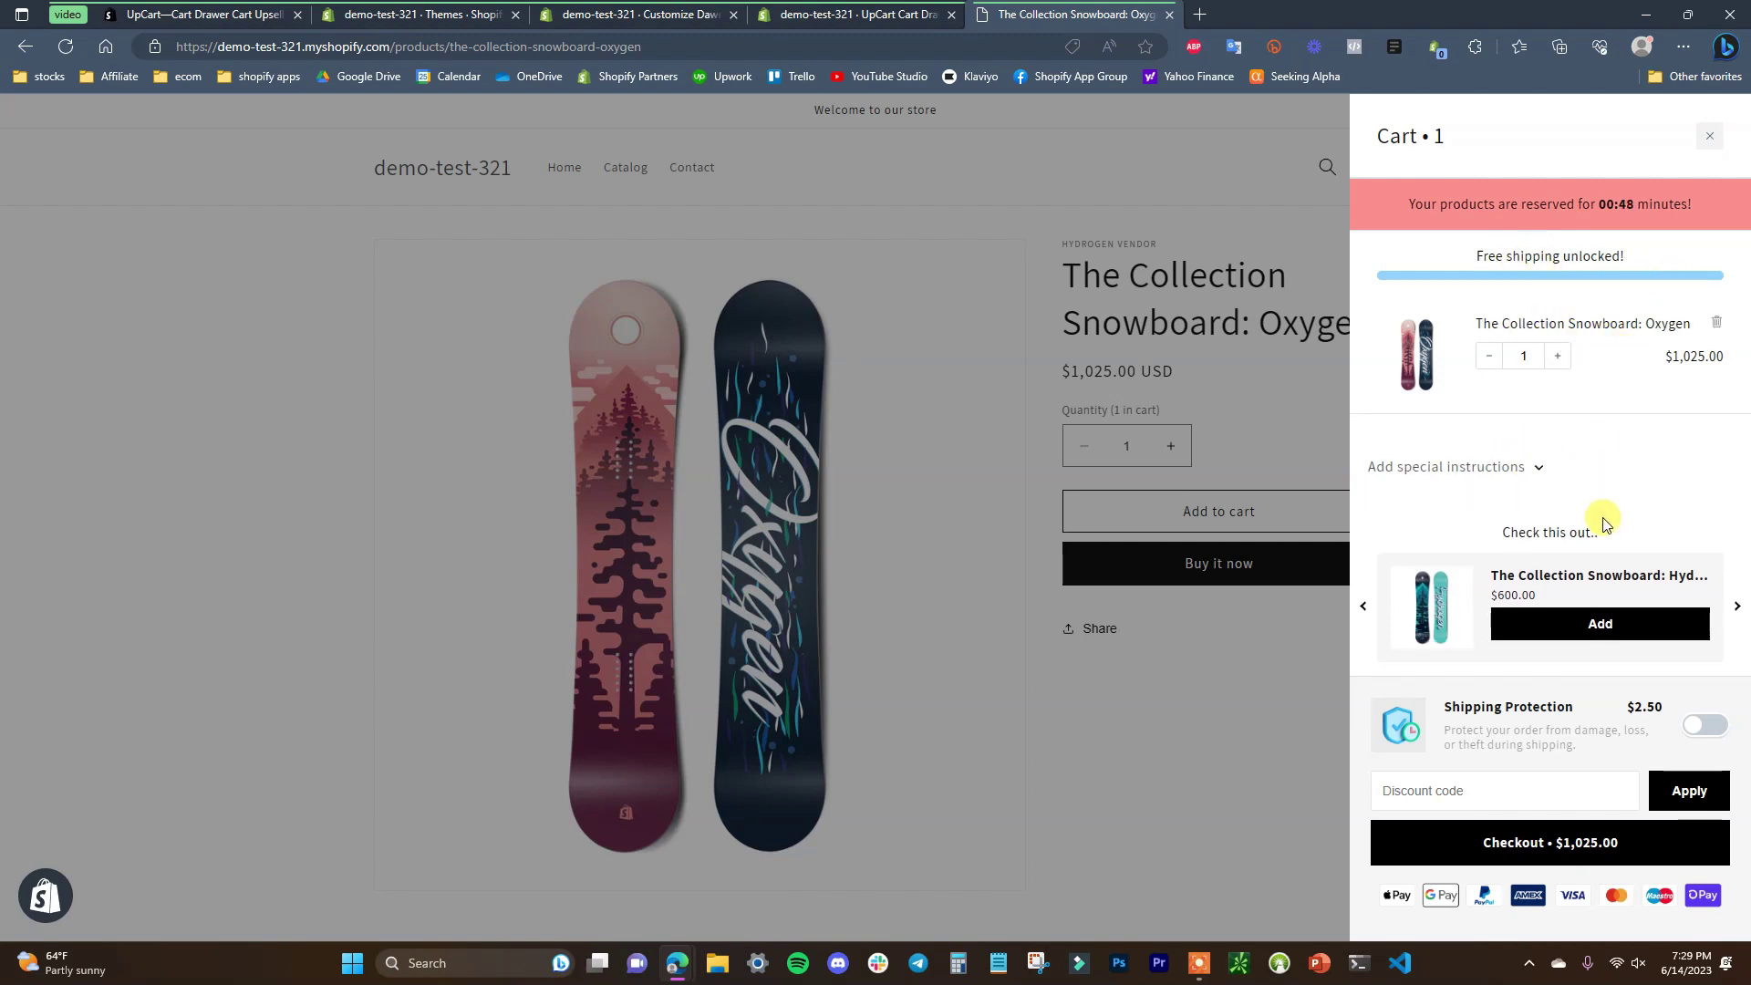
{"action": "left_click", "coordinate": [1738, 607]}
{"action": "left_click", "coordinate": [1738, 607]}
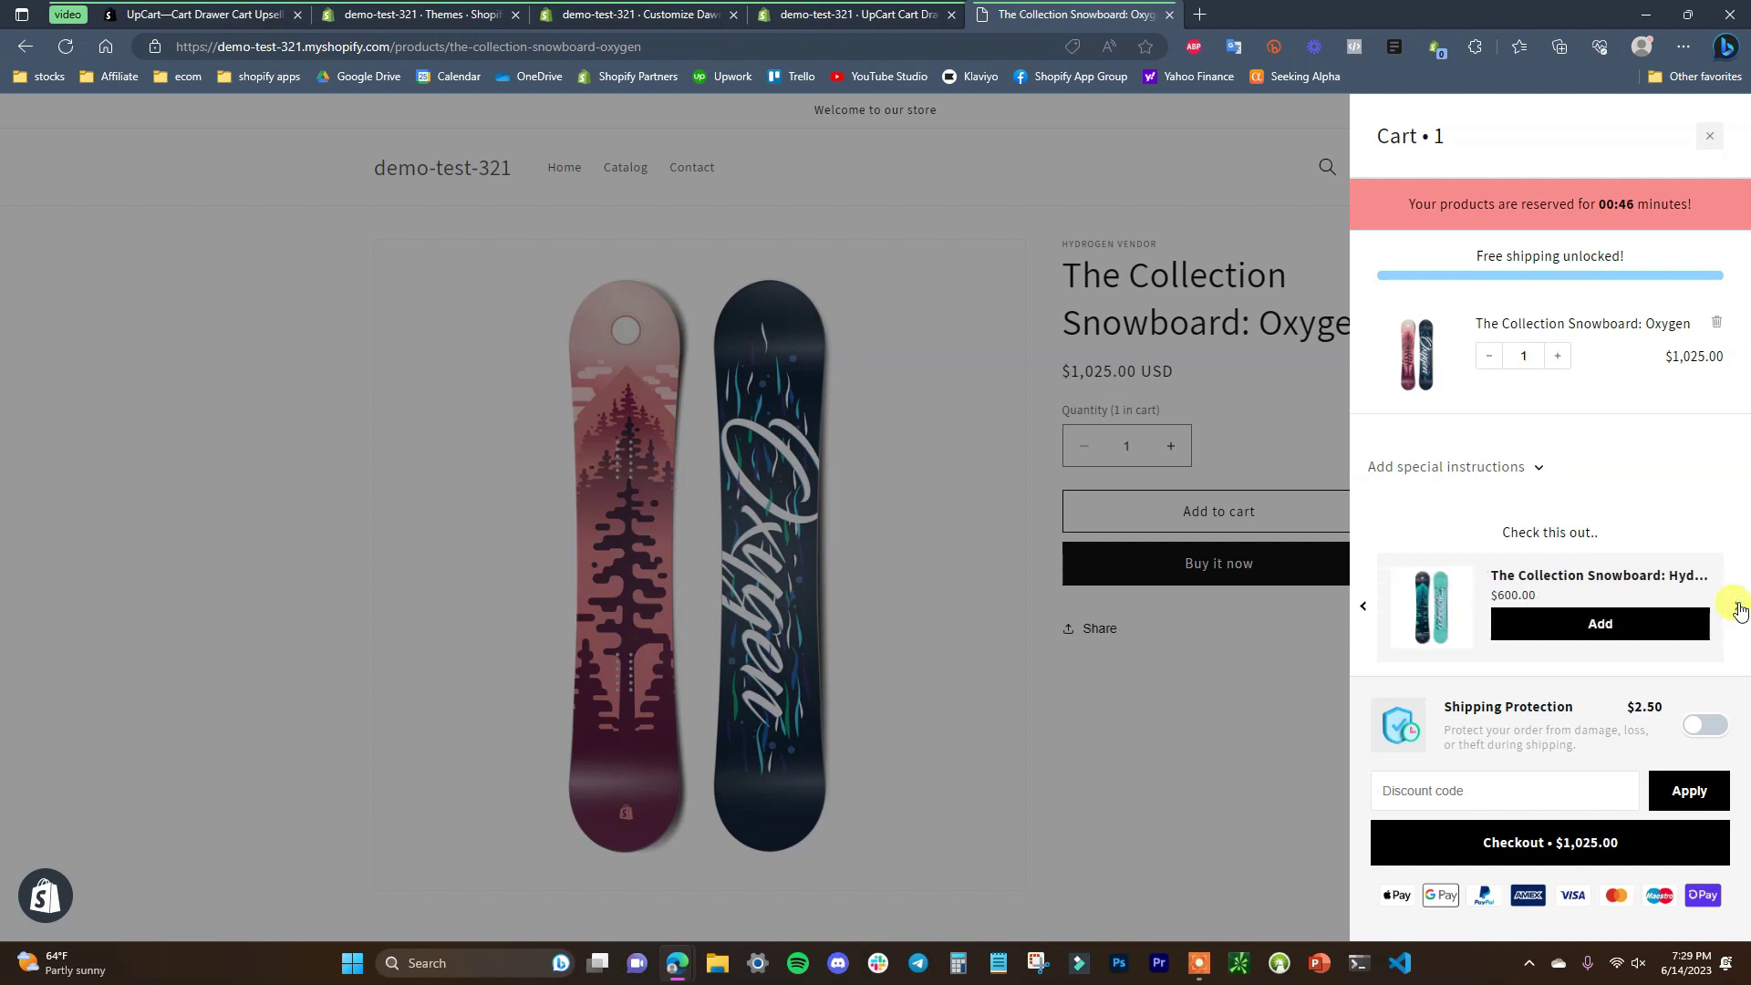
{"action": "left_click", "coordinate": [1717, 728]}
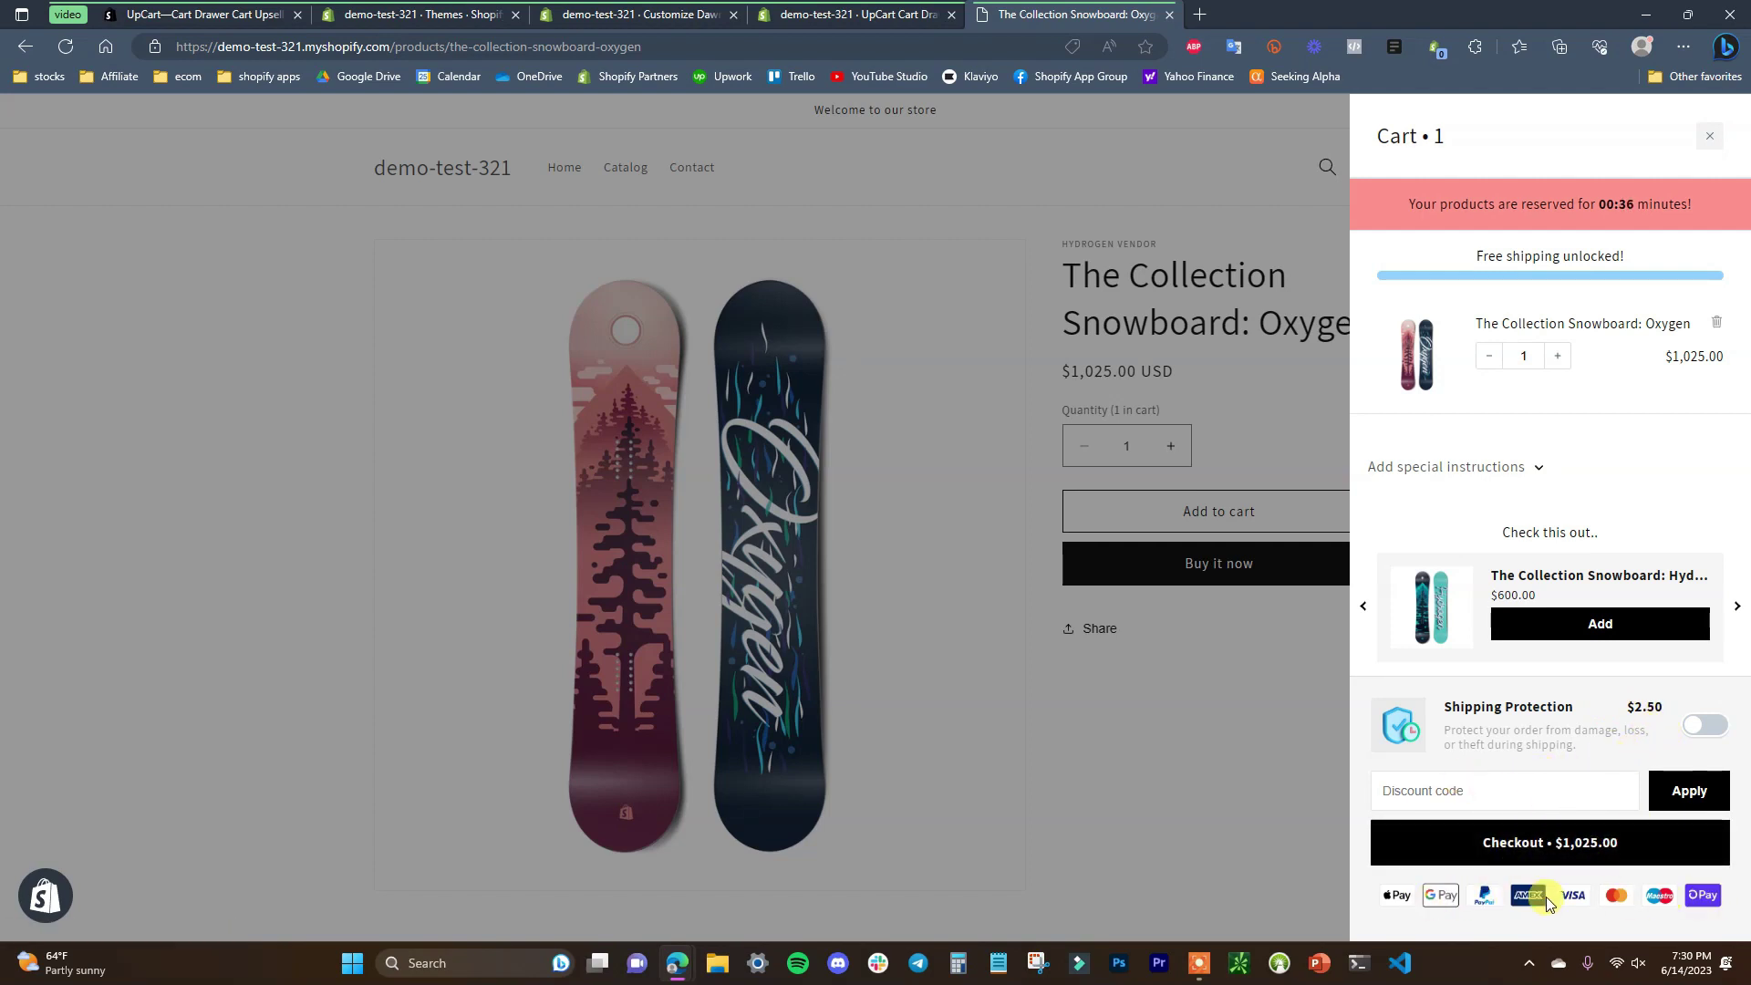
{"action": "left_click", "coordinate": [857, 15]}
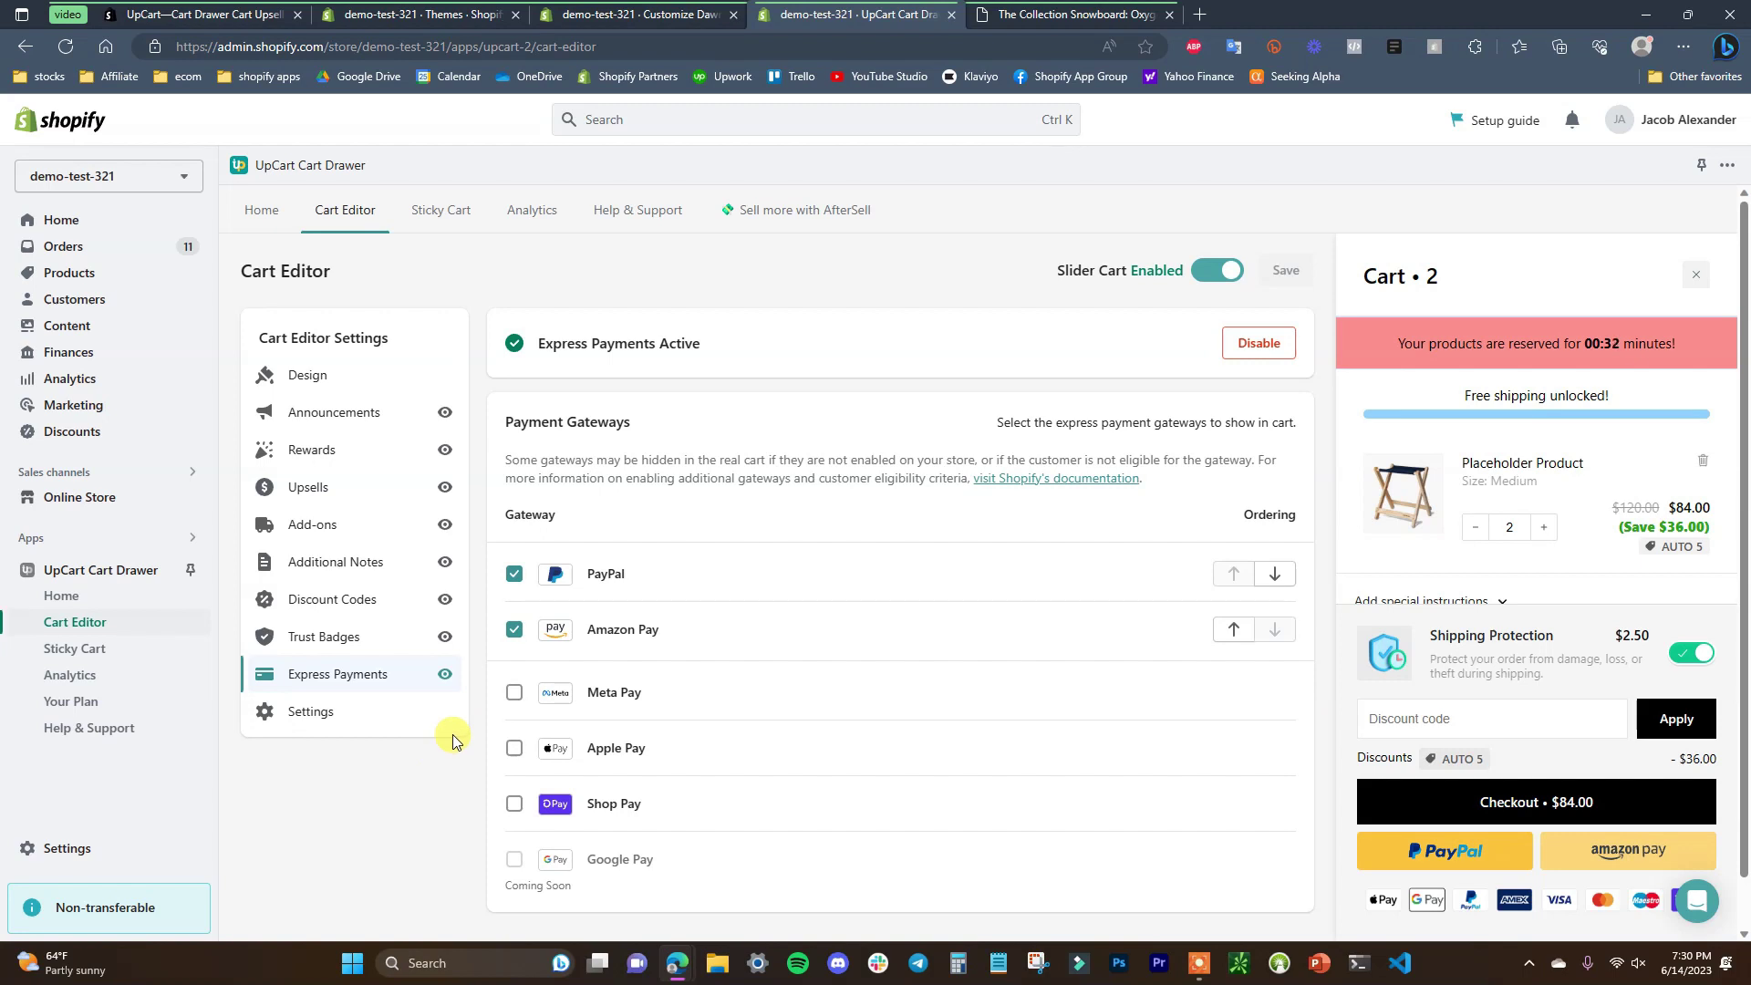
{"action": "left_click", "coordinate": [1051, 7]}
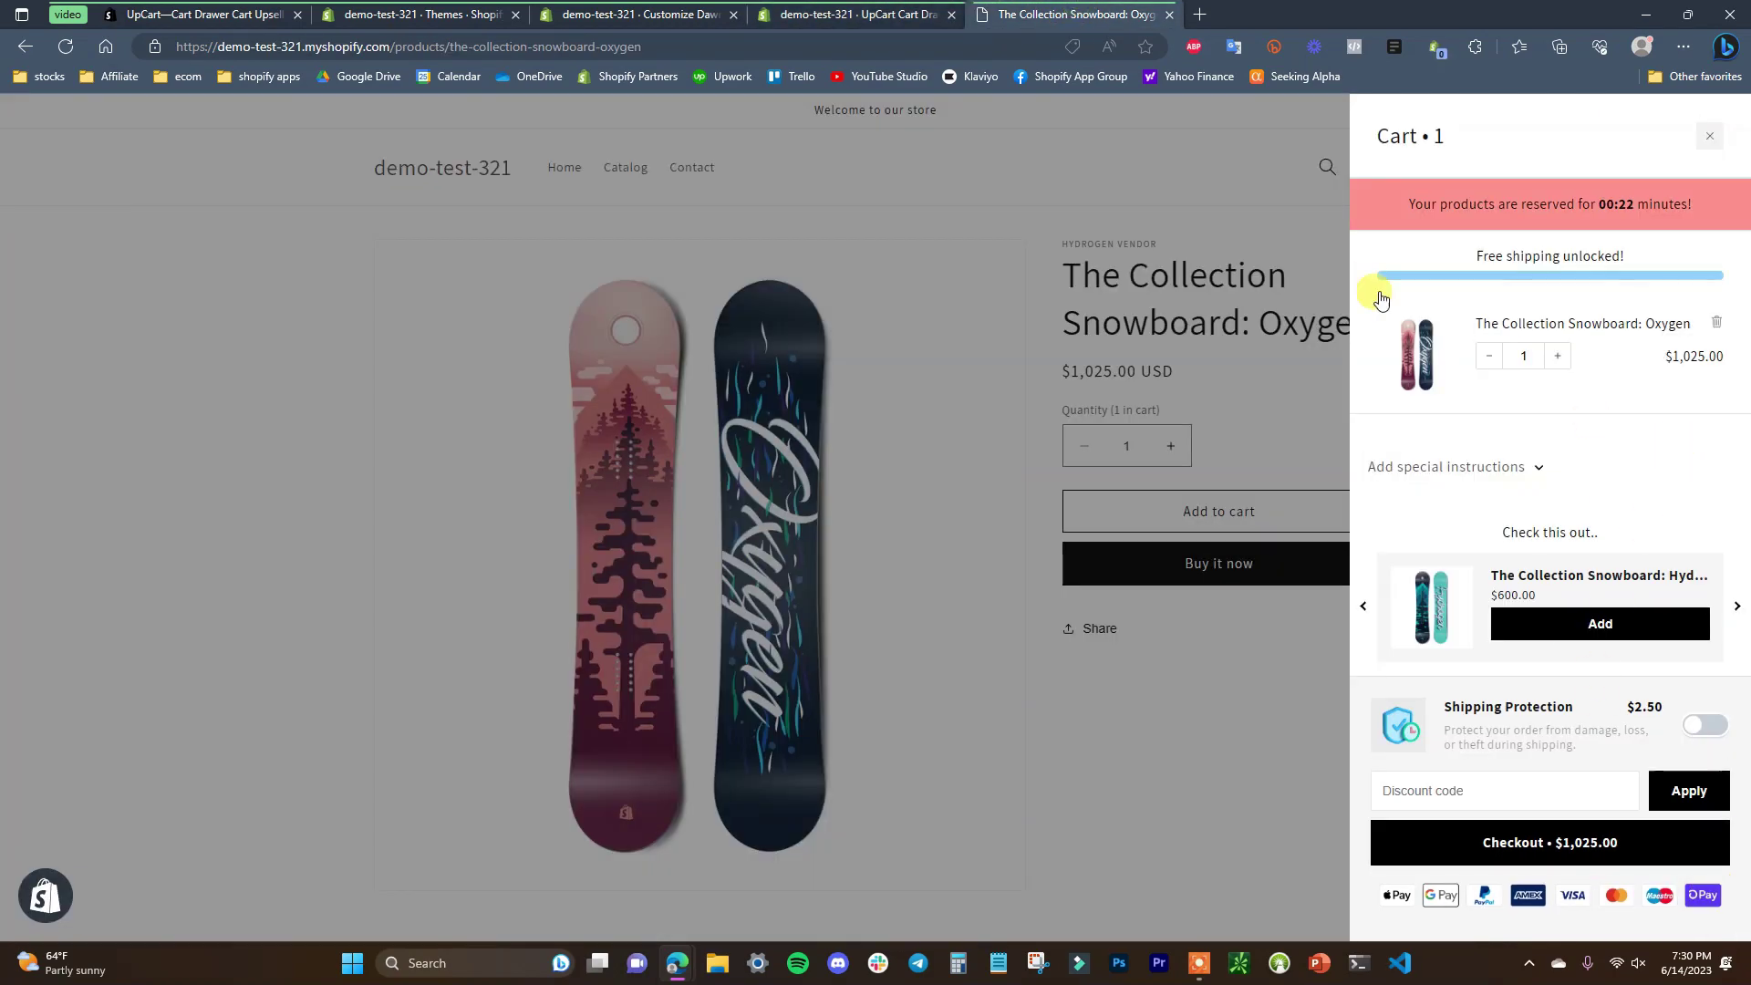
- Return to the cart editor and disable Express Payments and Announcements
{"action": "left_click", "coordinate": [839, 13]}
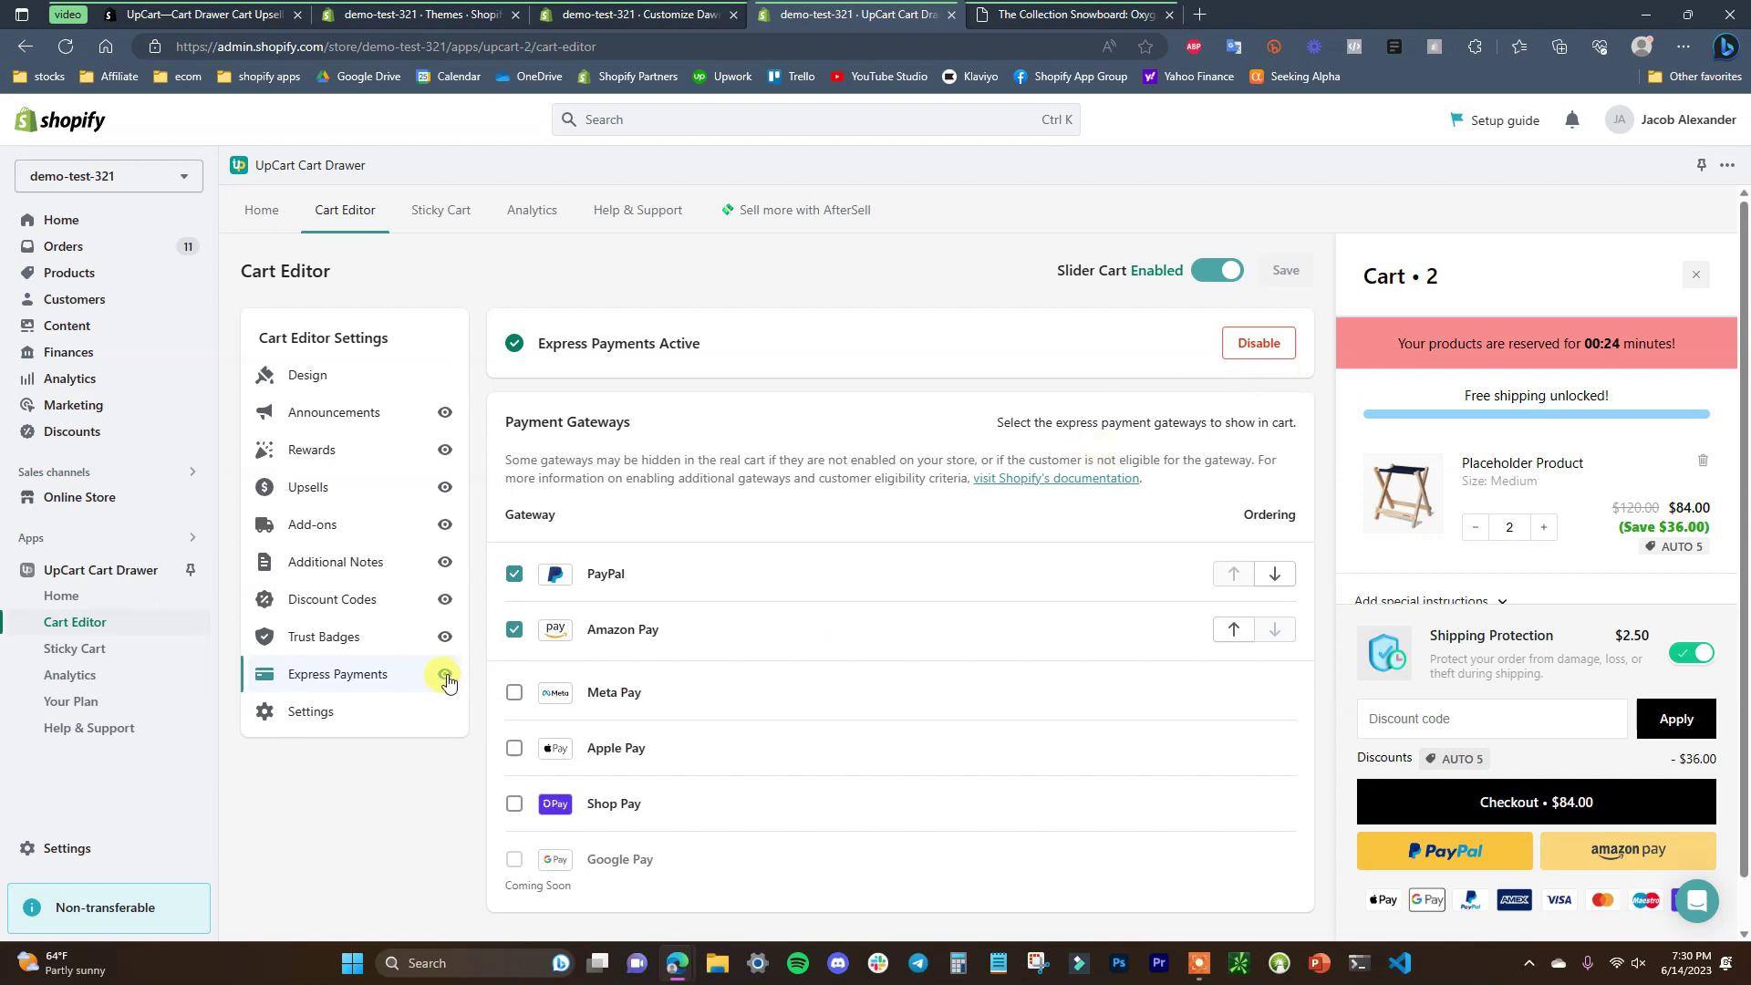
{"action": "left_click", "coordinate": [1257, 364]}
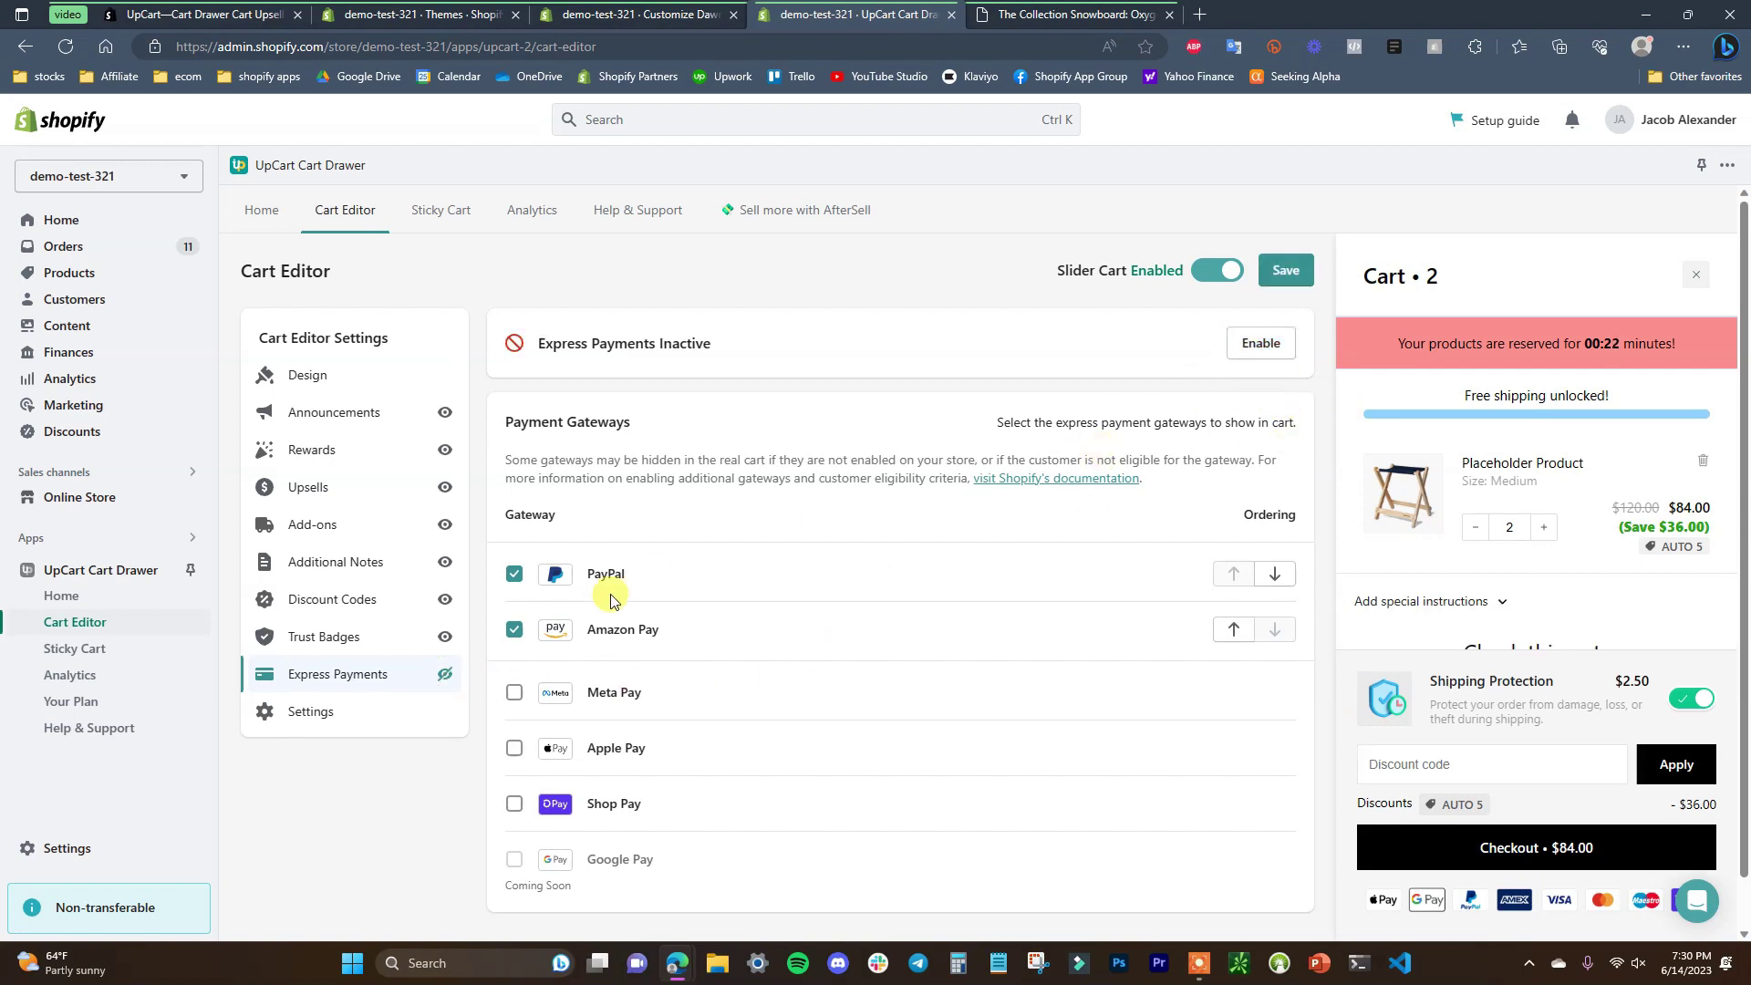
{"action": "left_click", "coordinate": [363, 427]}
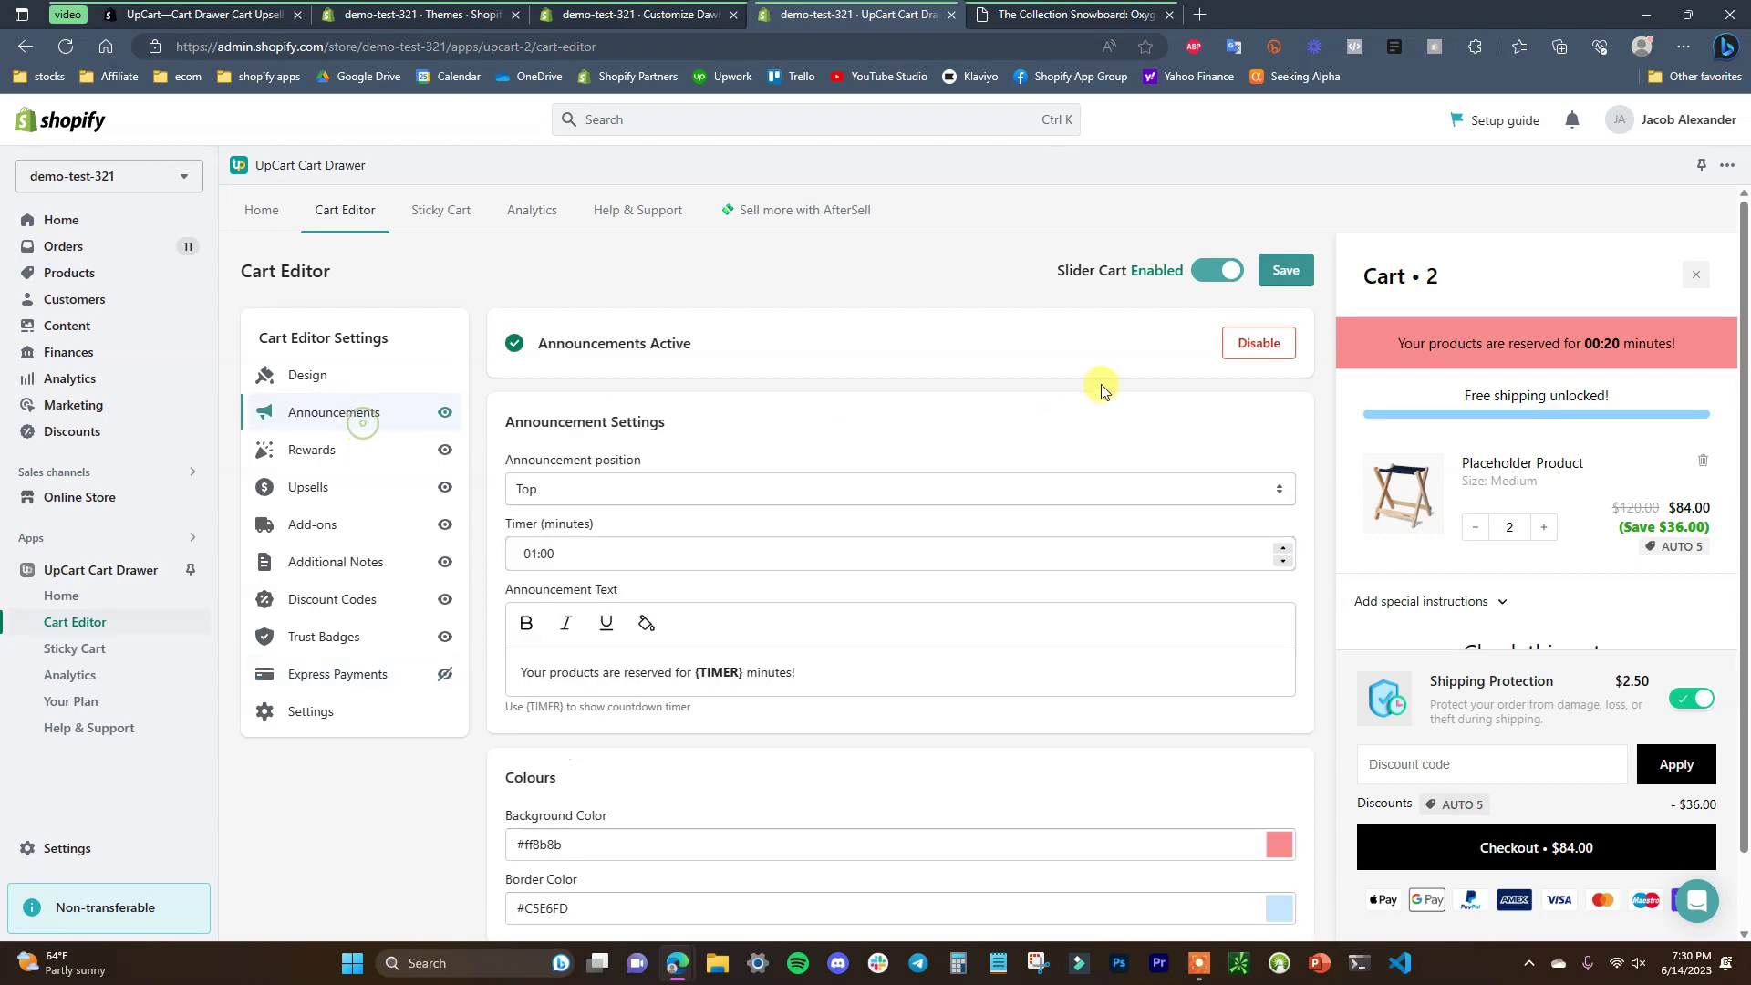
{"action": "left_click", "coordinate": [1258, 344]}
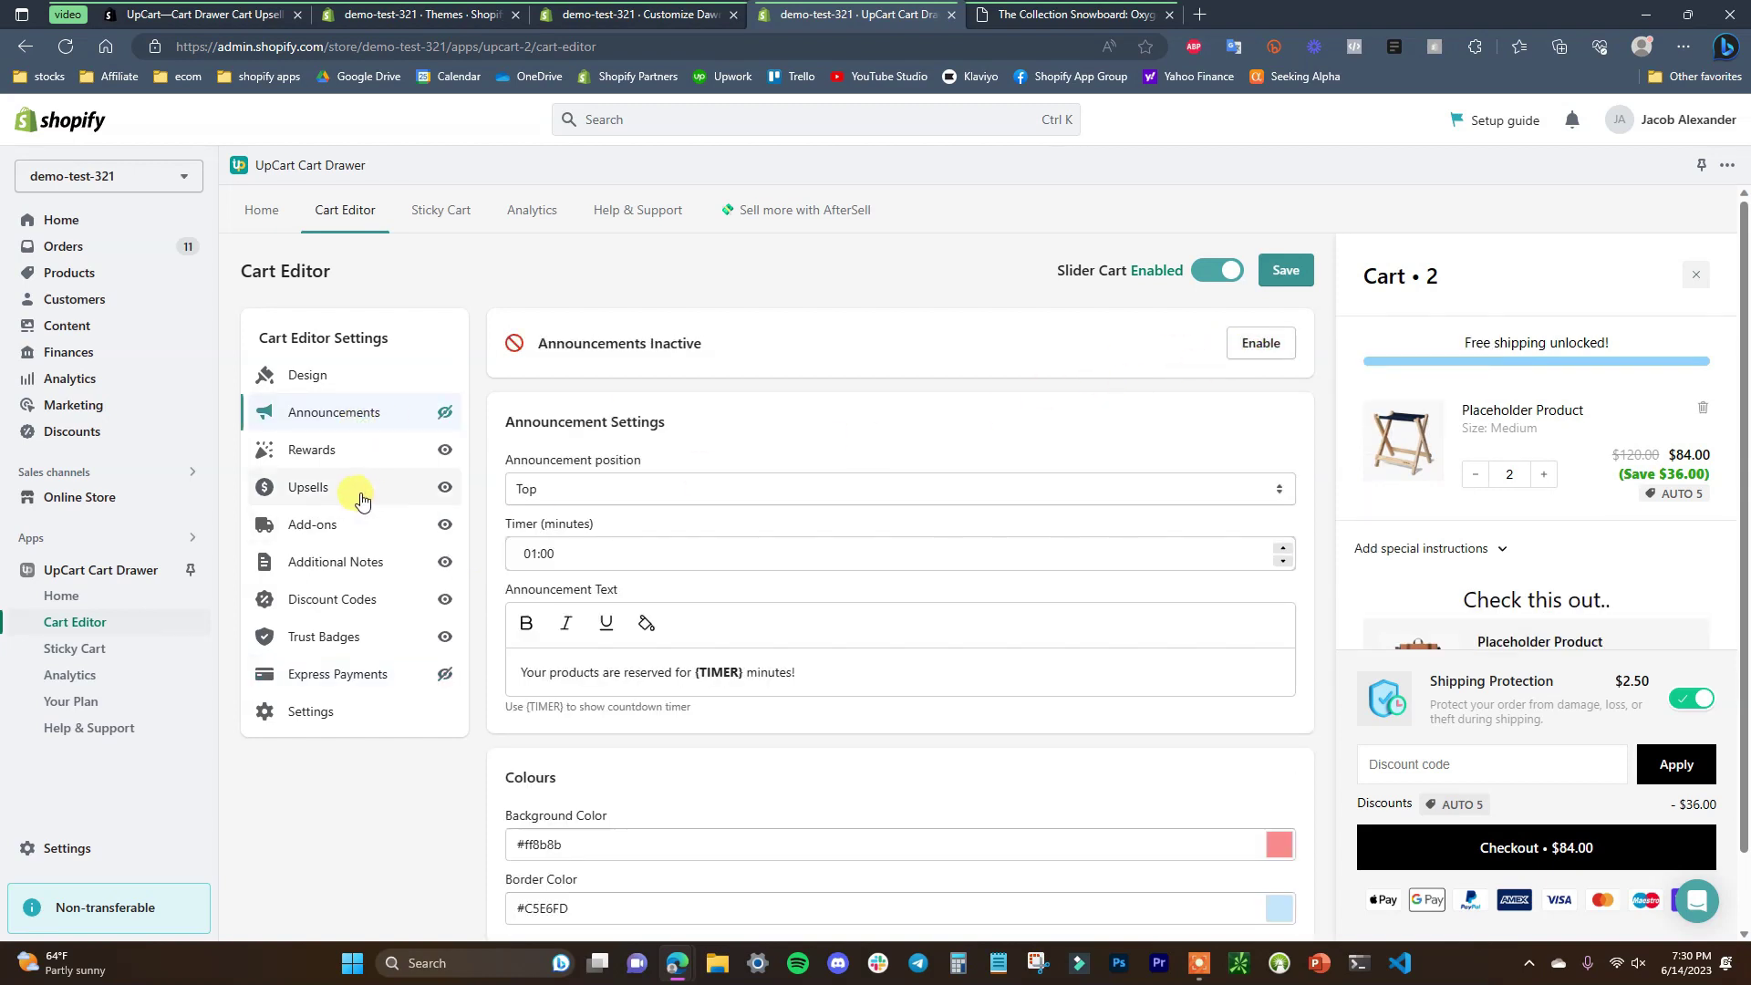
- Disable Additional Notes and Trust Badges, and save the cart editor changes
{"action": "left_click", "coordinate": [354, 528]}
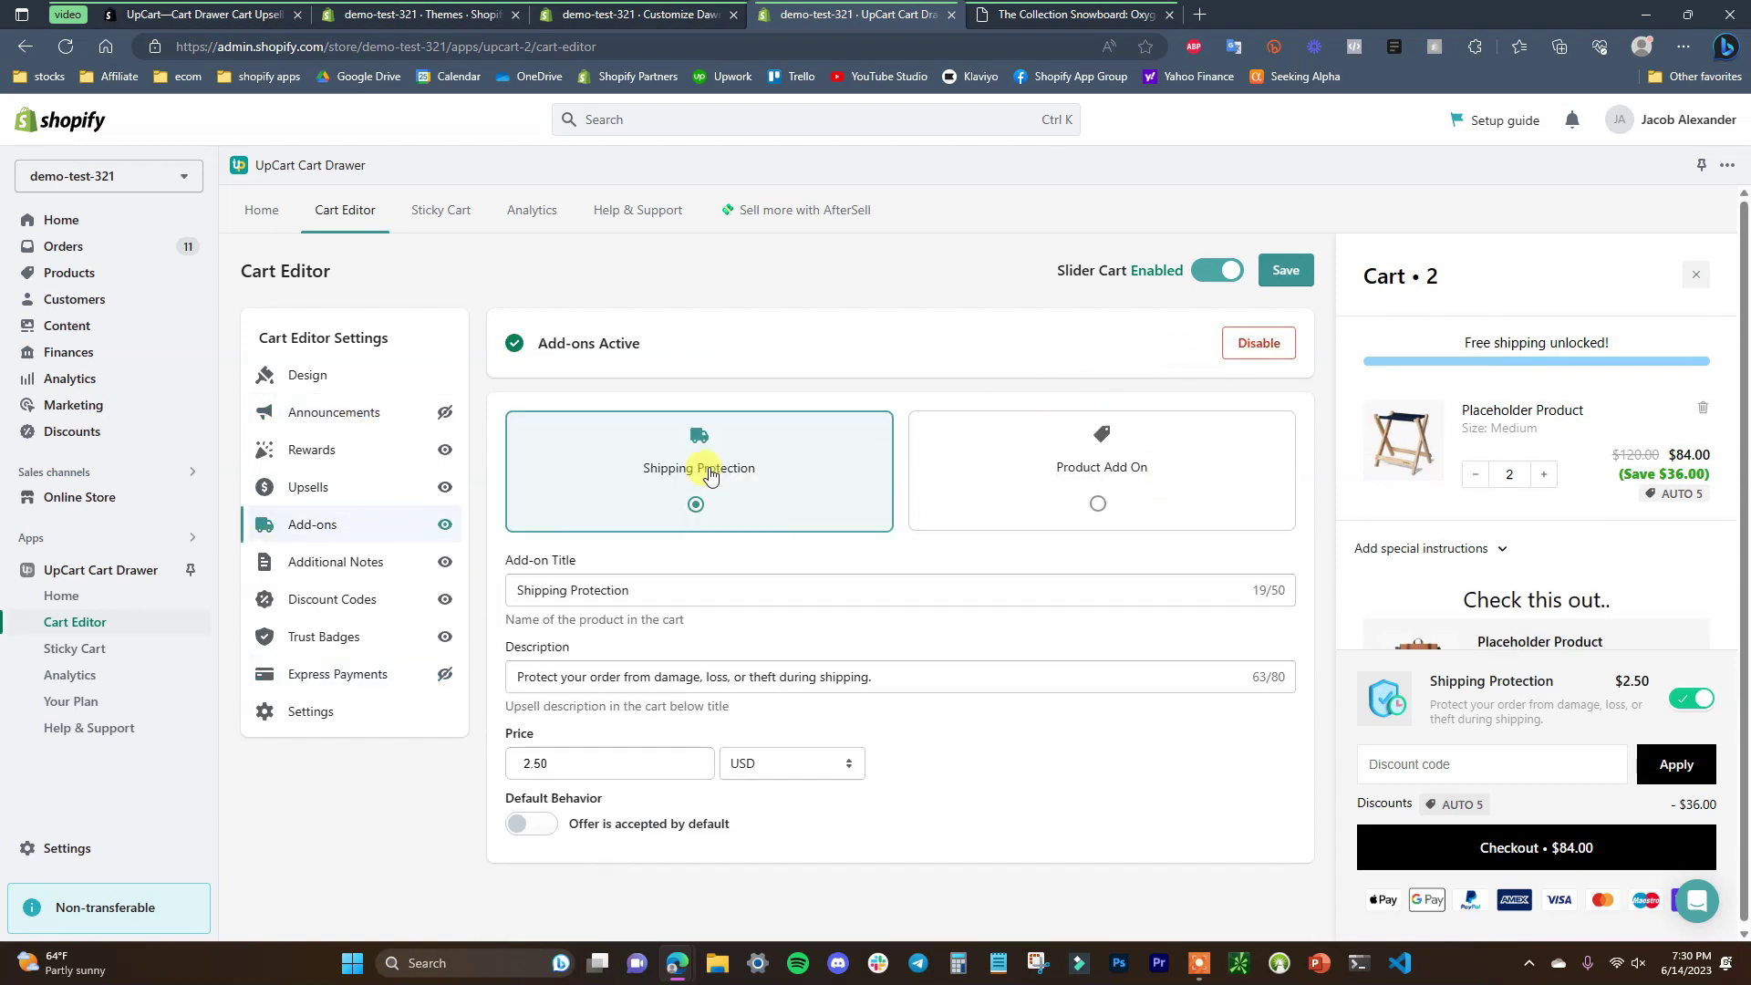
{"action": "left_click", "coordinate": [363, 563]}
{"action": "left_click", "coordinate": [1281, 352]}
{"action": "left_click", "coordinate": [324, 637]}
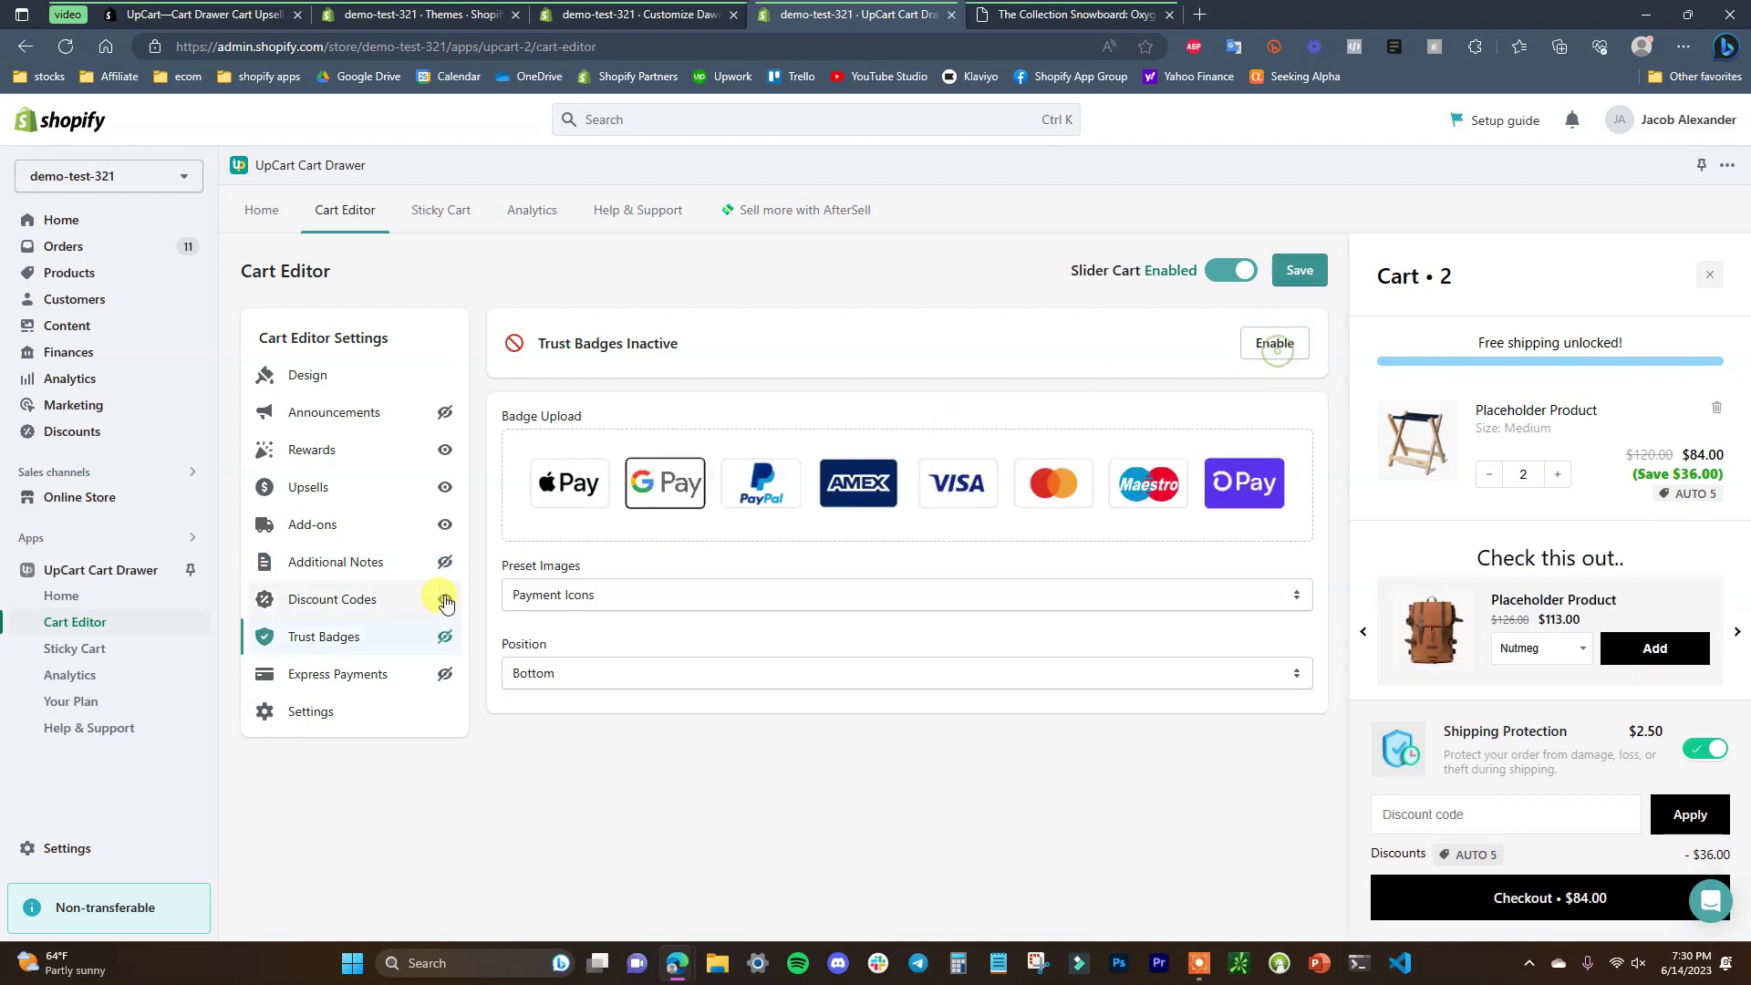
{"action": "left_click", "coordinate": [1299, 270]}
- Reload the storefront product page and open the cart drawer to check the saved changes
{"action": "left_click", "coordinate": [1131, 15]}
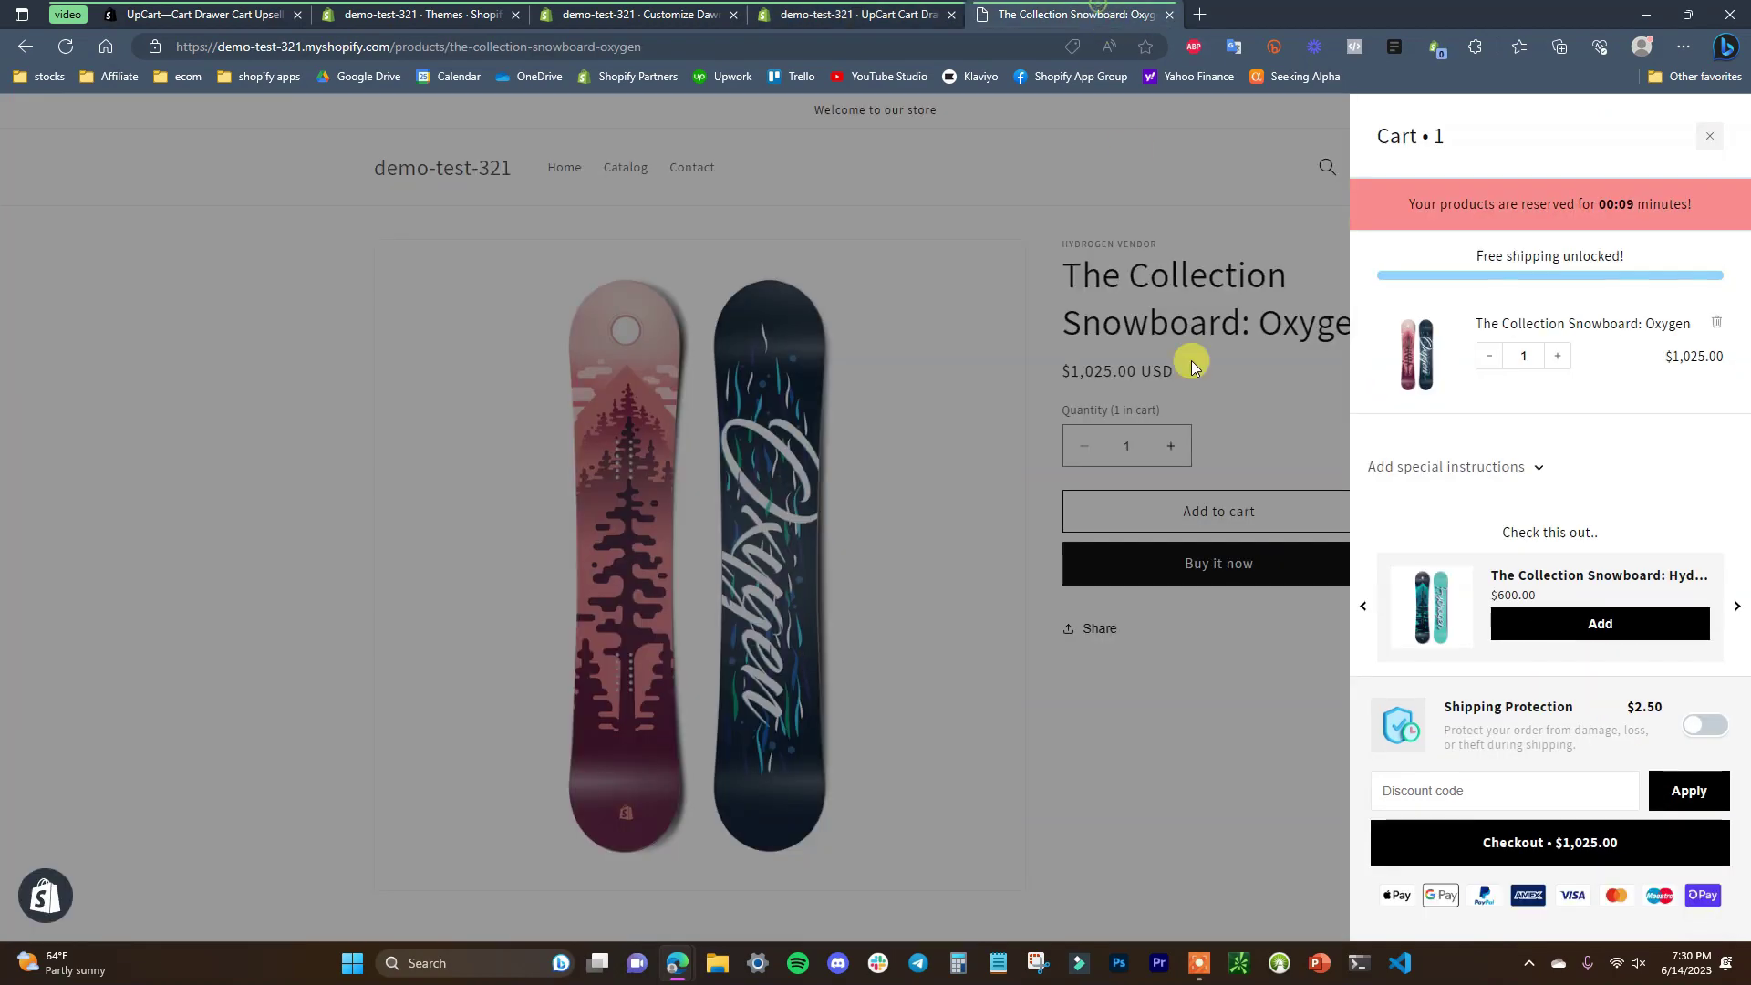
{"action": "left_click", "coordinate": [1122, 692]}
{"action": "key", "text": "F5"}
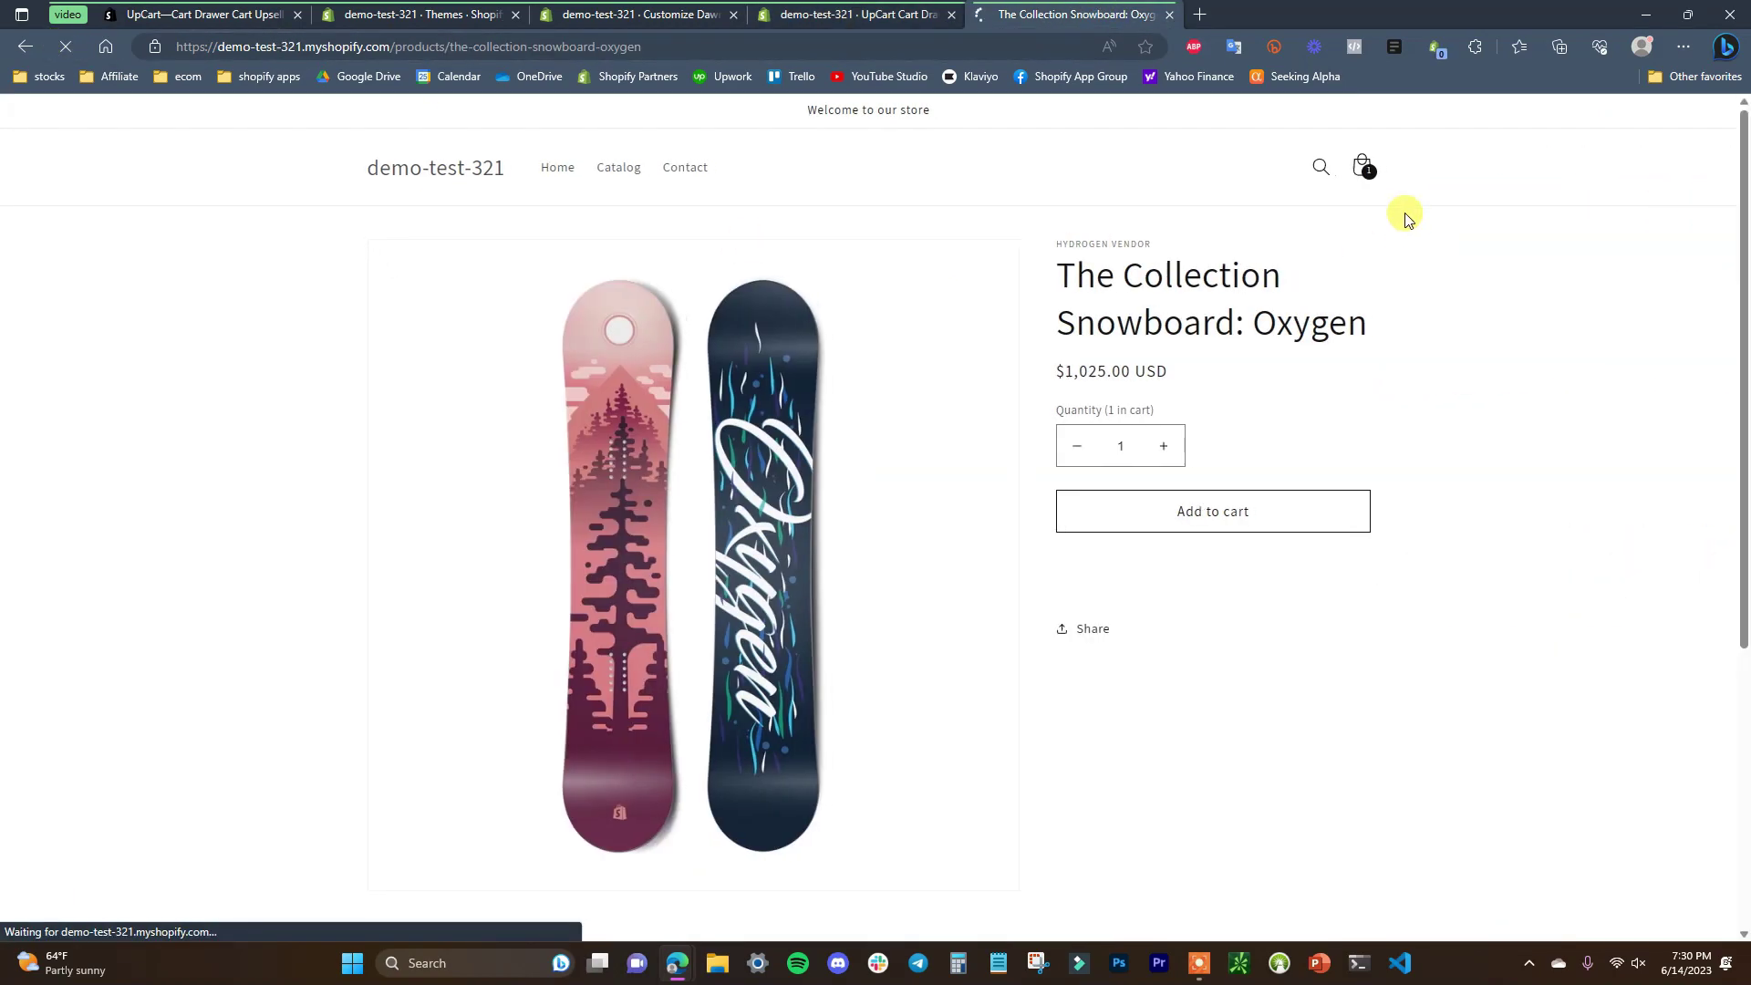
{"action": "left_click", "coordinate": [1363, 167]}
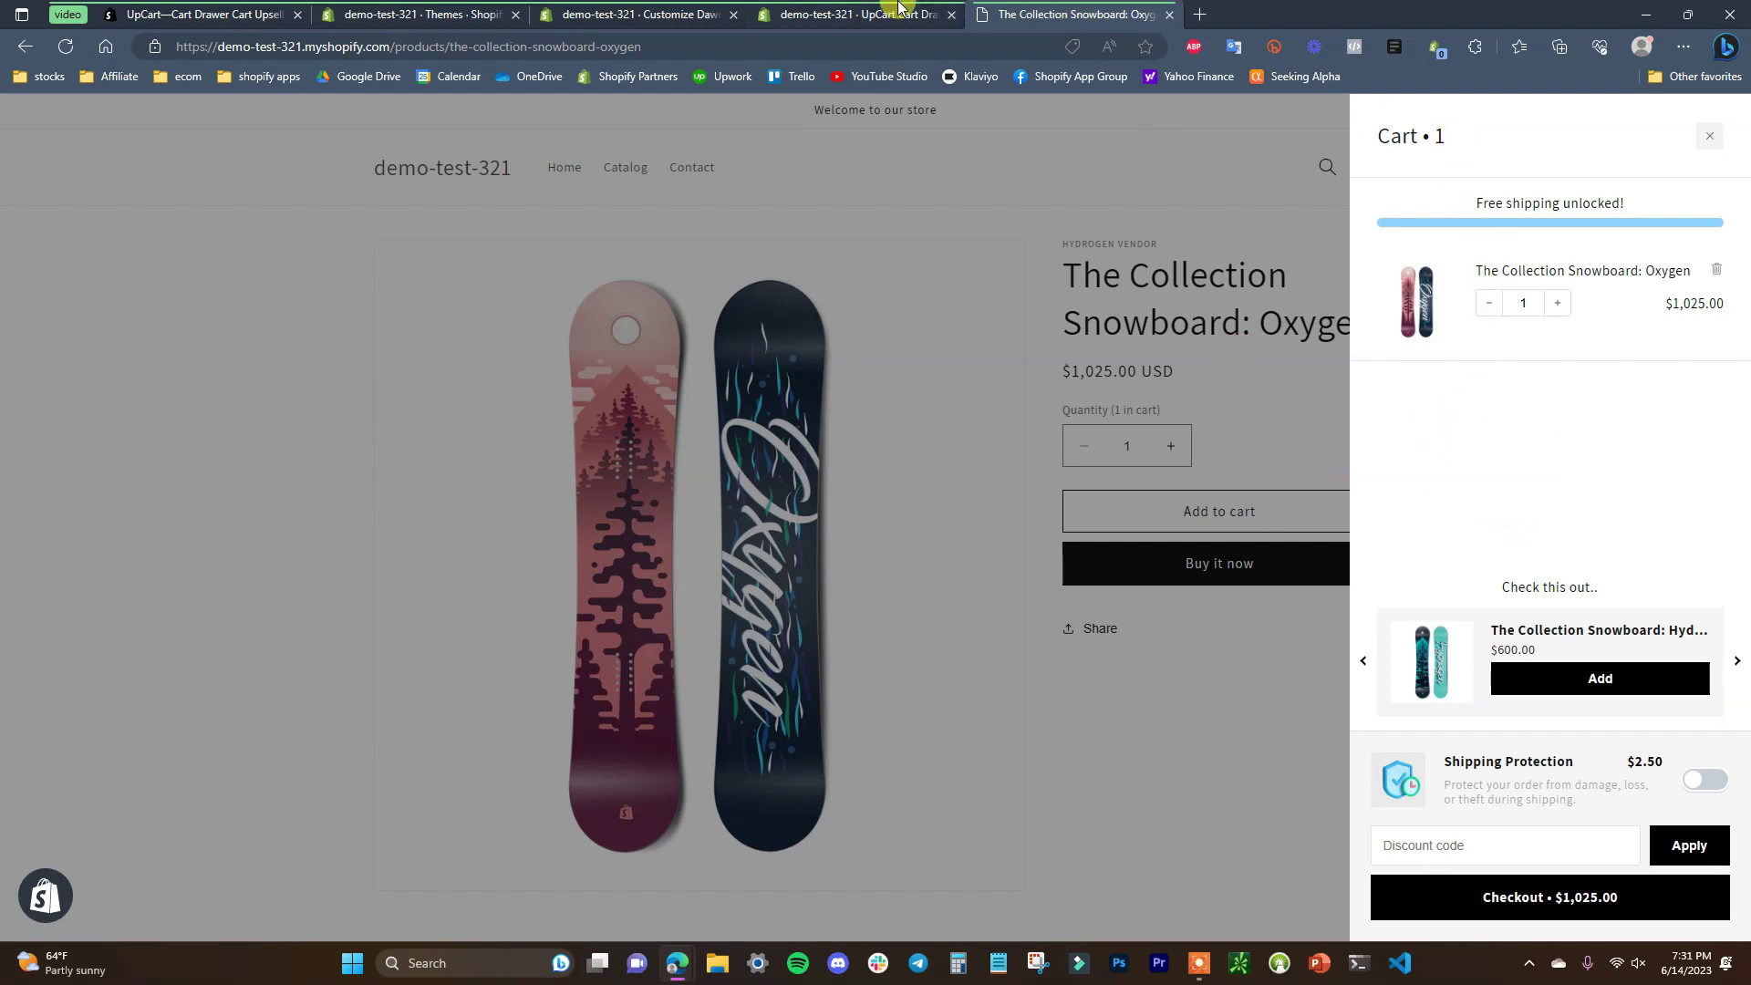
- Compare the cart editor preview with the layout of the live storefront cart drawer
{"action": "left_click", "coordinate": [950, 7]}
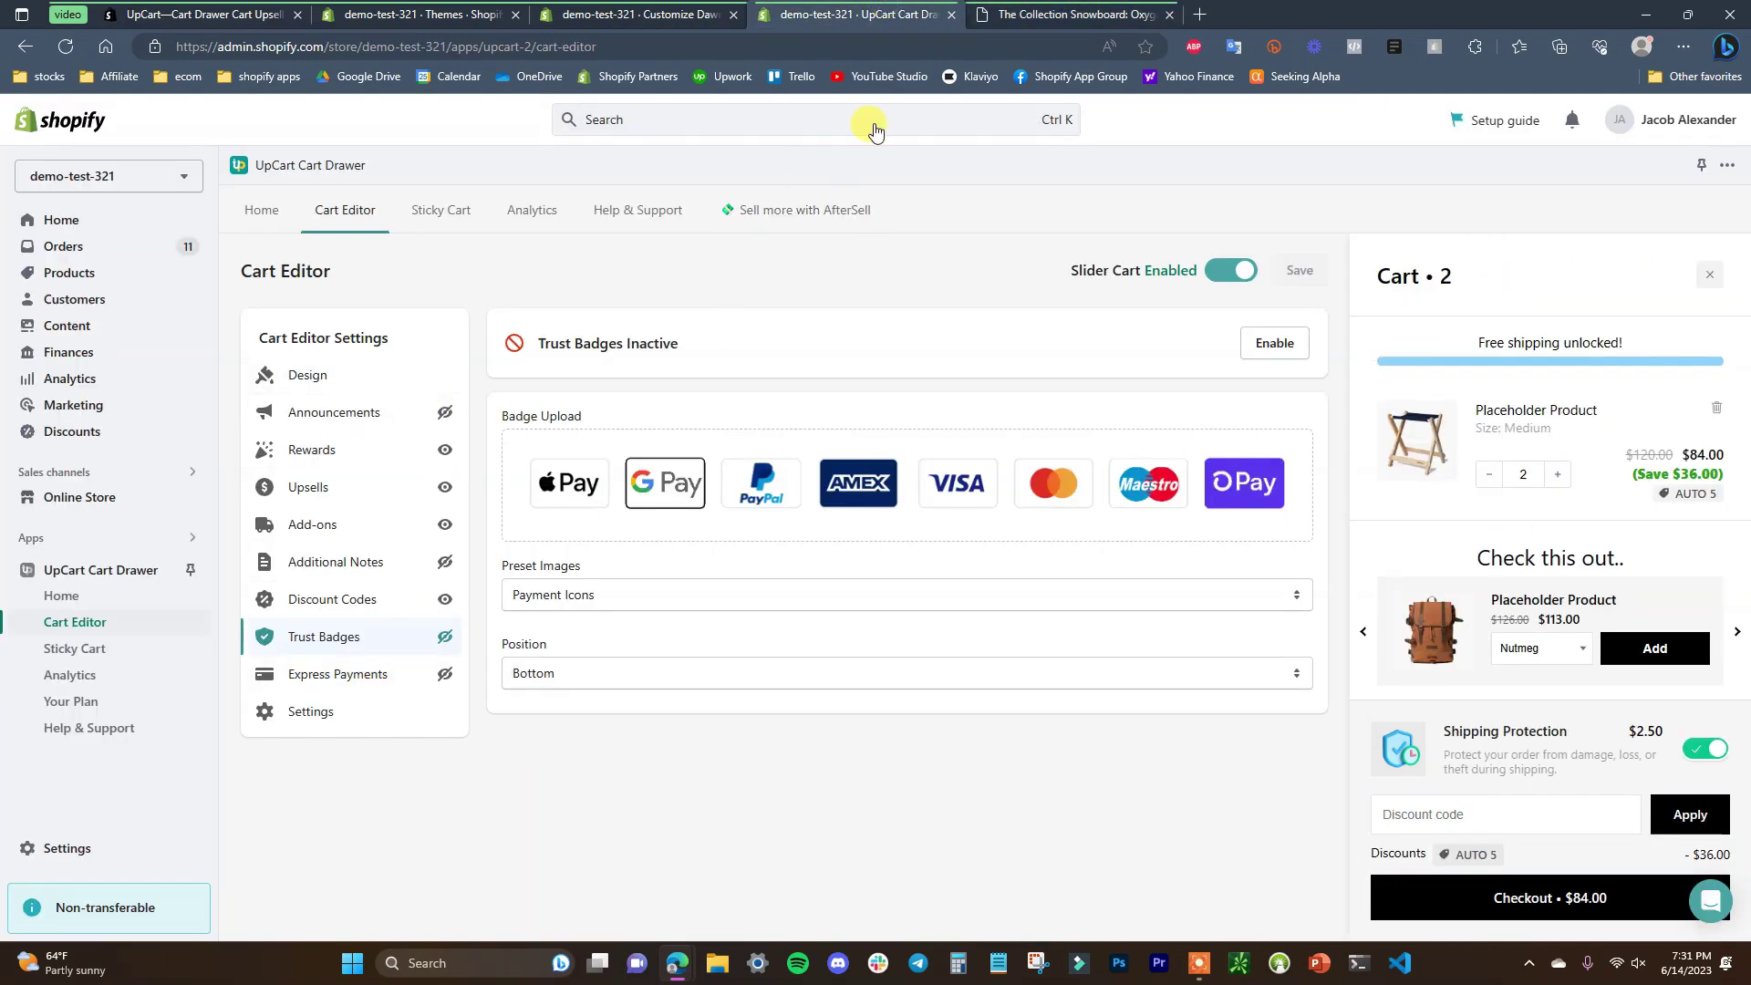
{"action": "left_click", "coordinate": [1058, 14]}
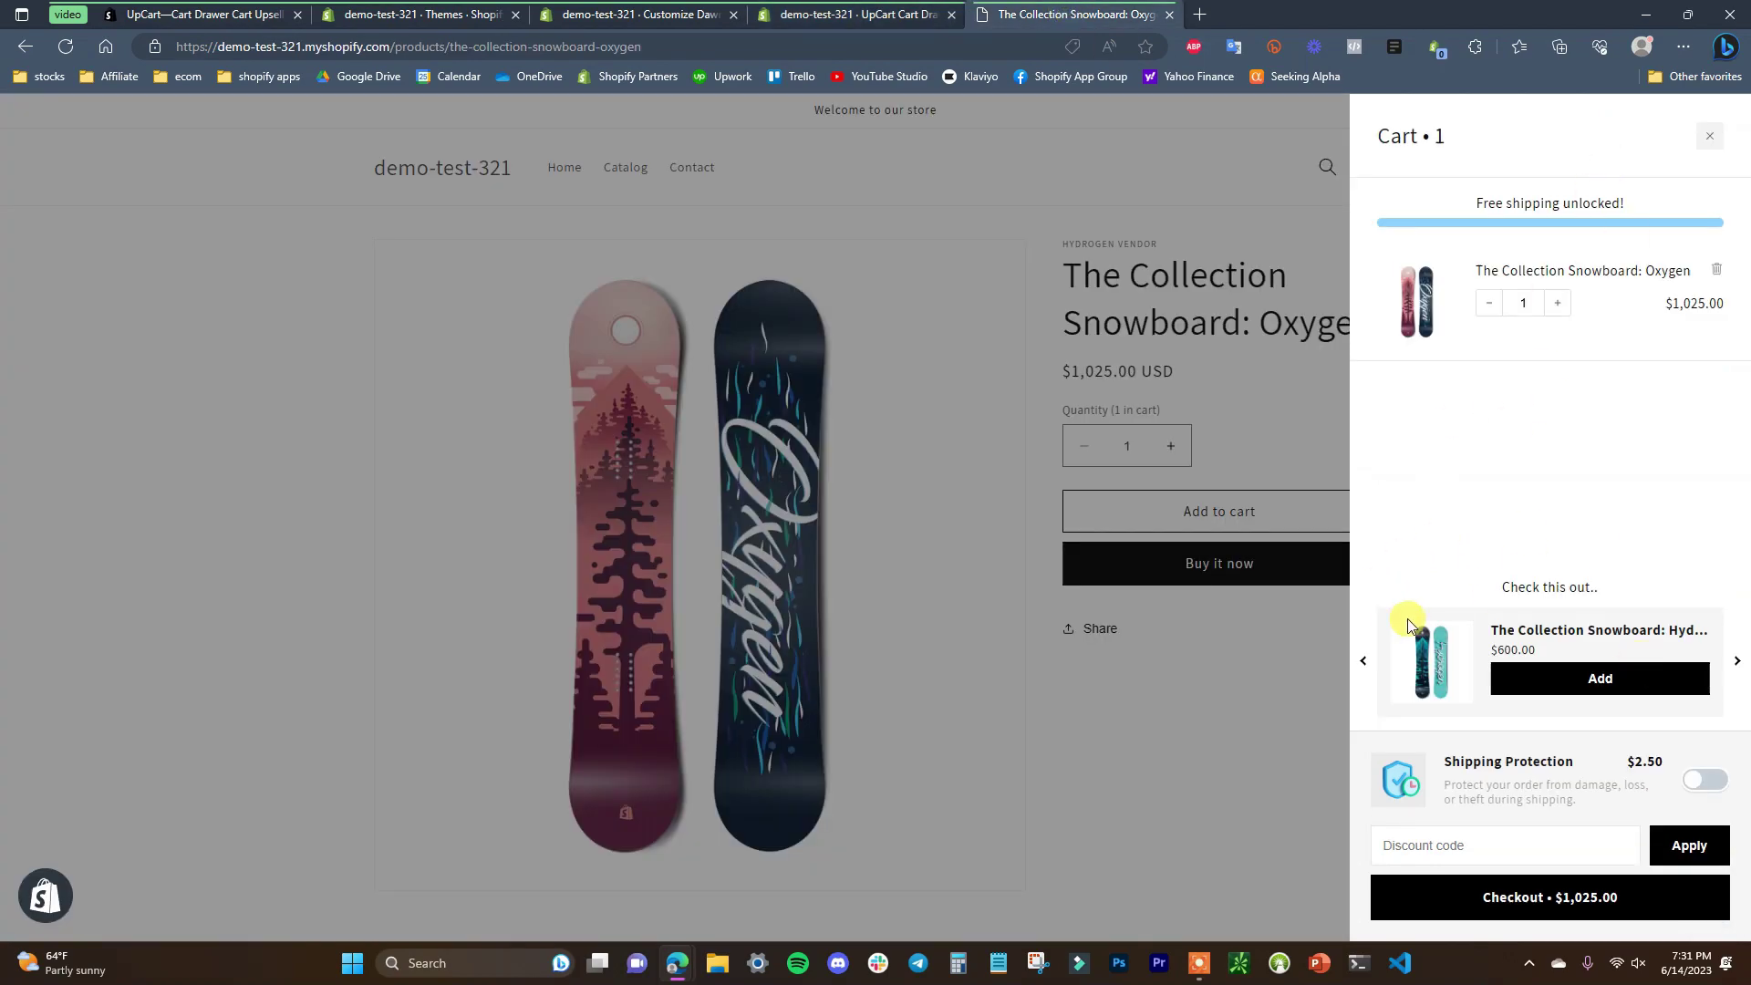
{"action": "left_click", "coordinate": [862, 13]}
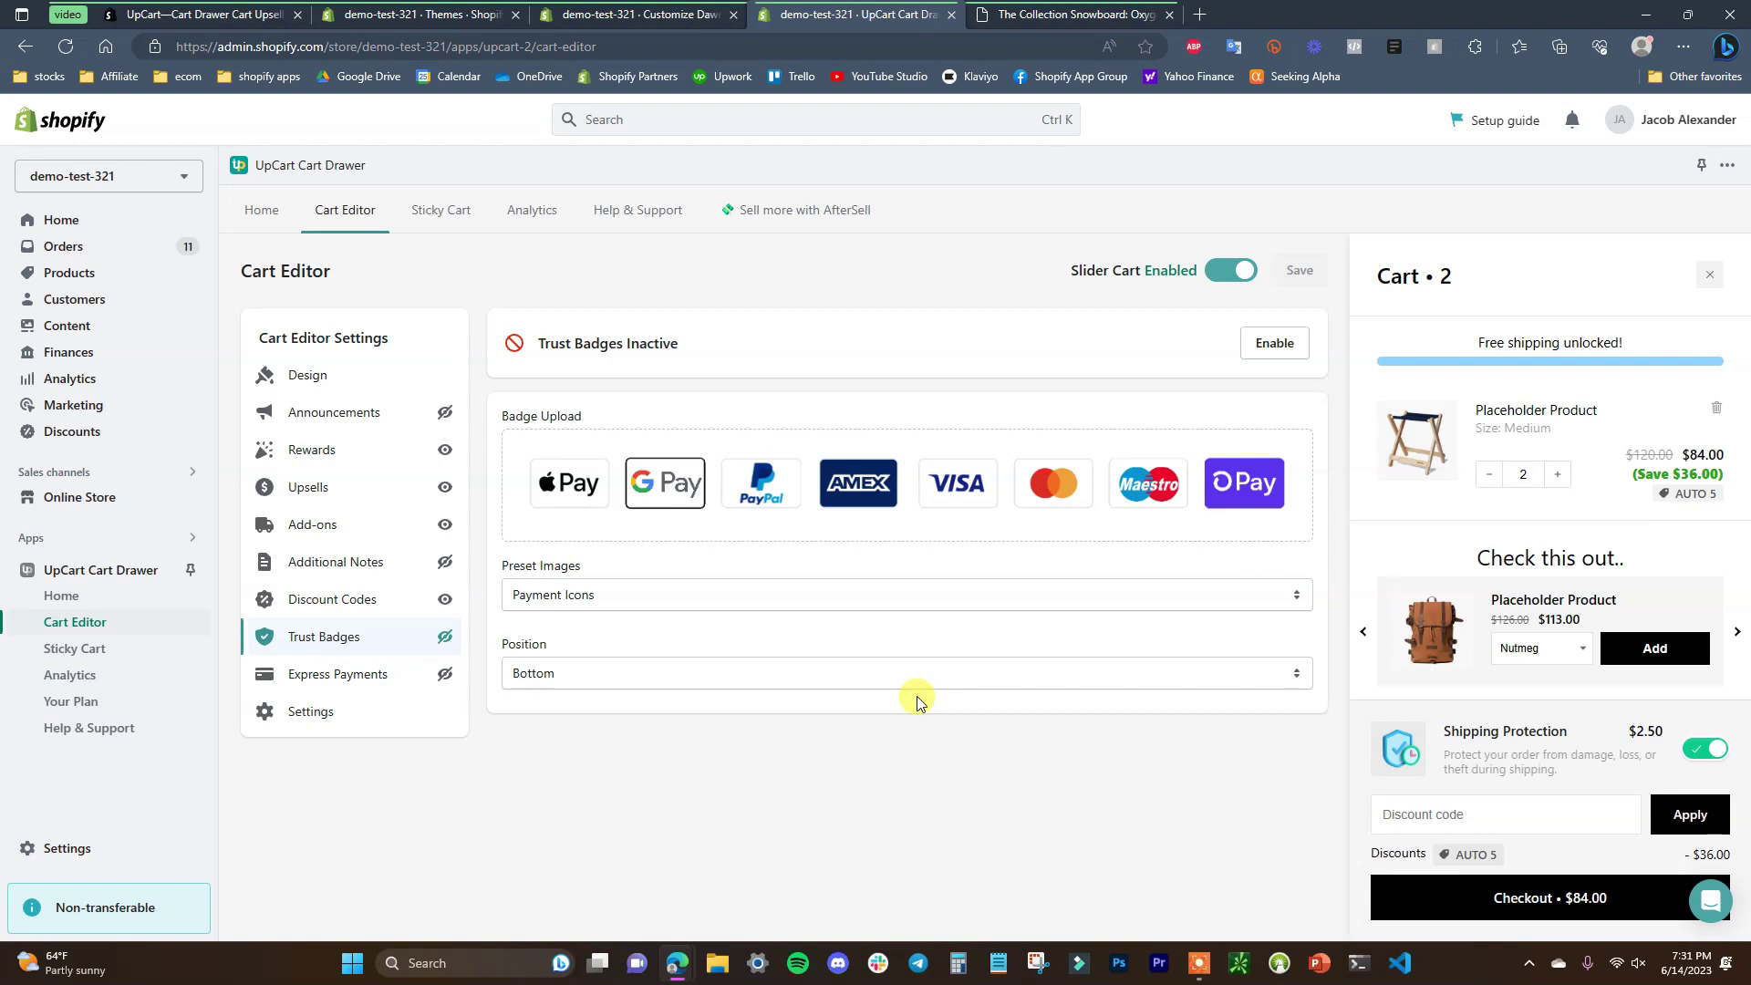
{"action": "left_click", "coordinate": [1090, 11]}
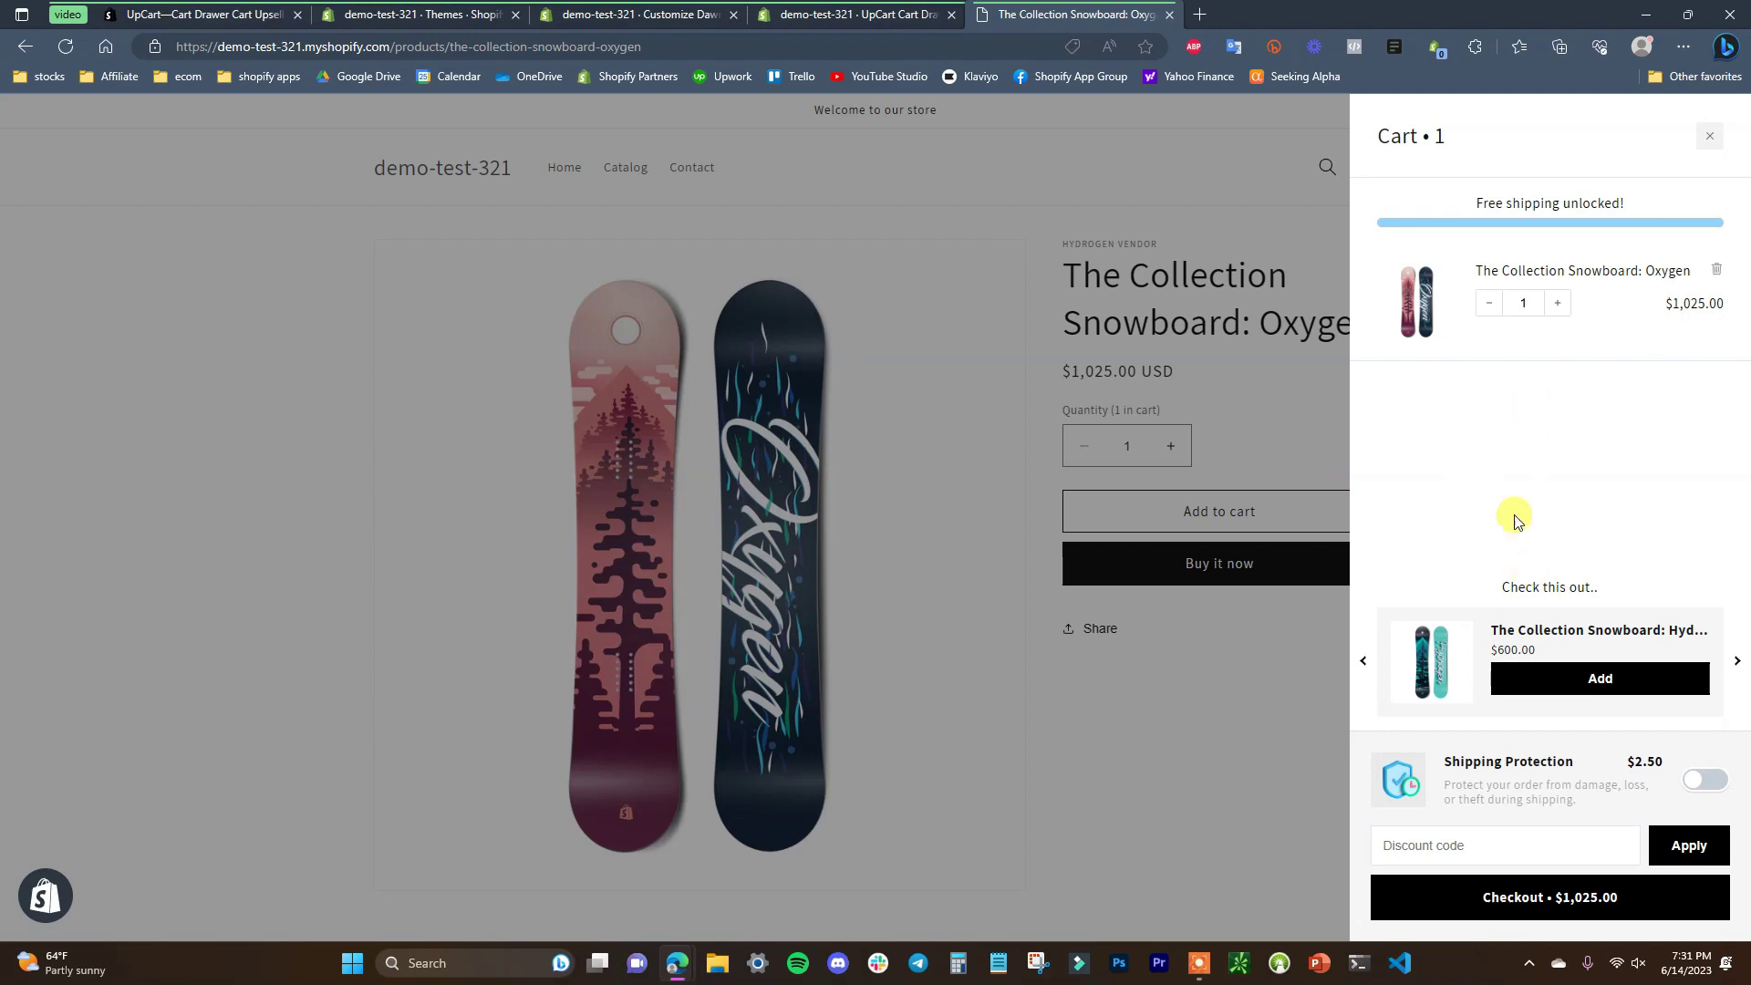
- Open the cart editor's general Settings and look at the cart position options
{"action": "left_click", "coordinate": [814, 13]}
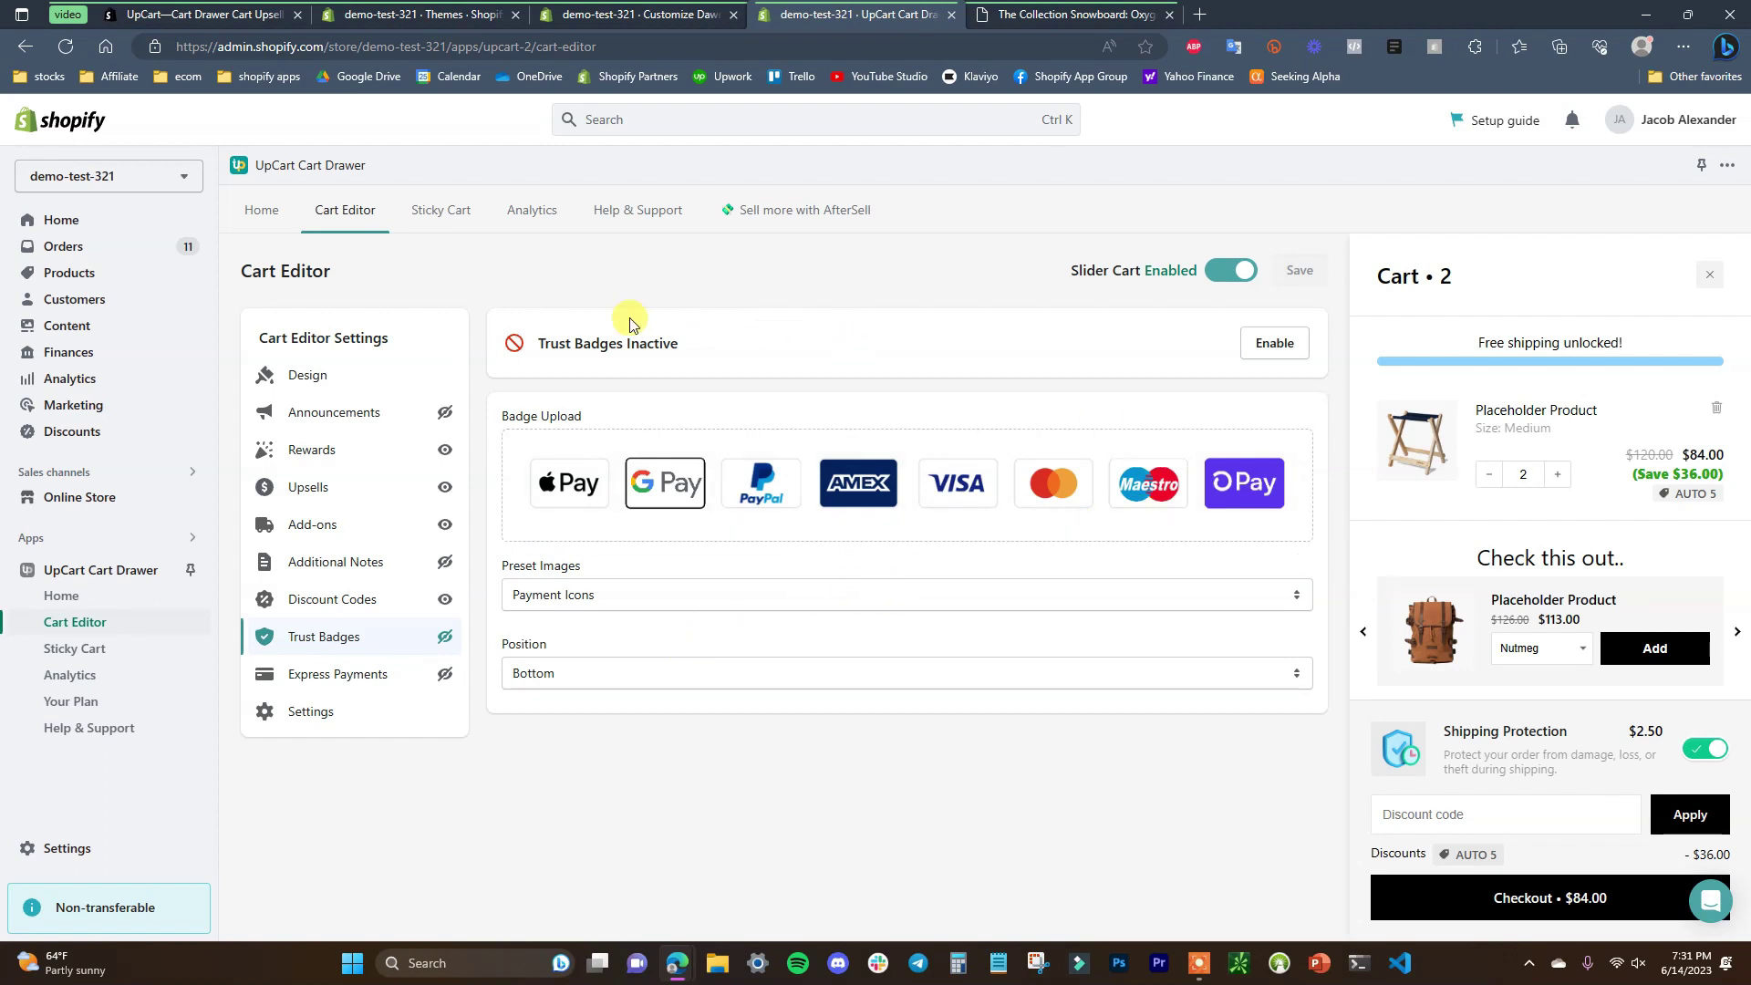
{"action": "left_click", "coordinate": [361, 726]}
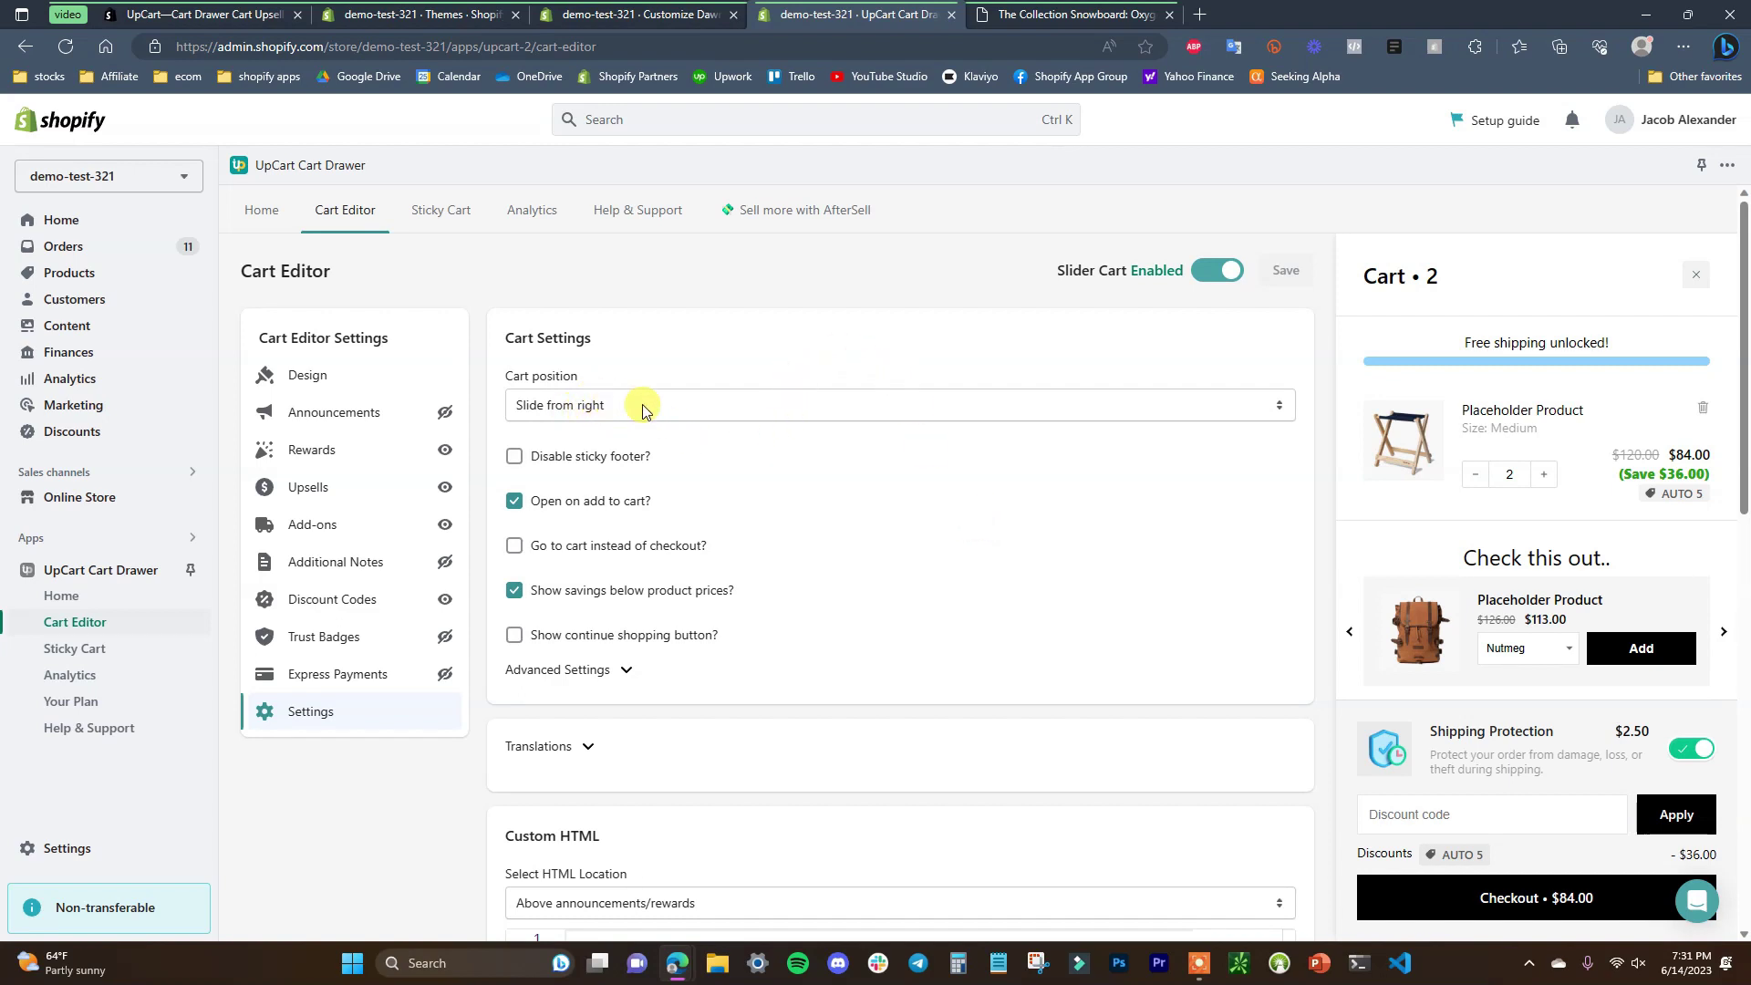
{"action": "left_click", "coordinate": [693, 412]}
{"action": "left_click", "coordinate": [693, 413]}
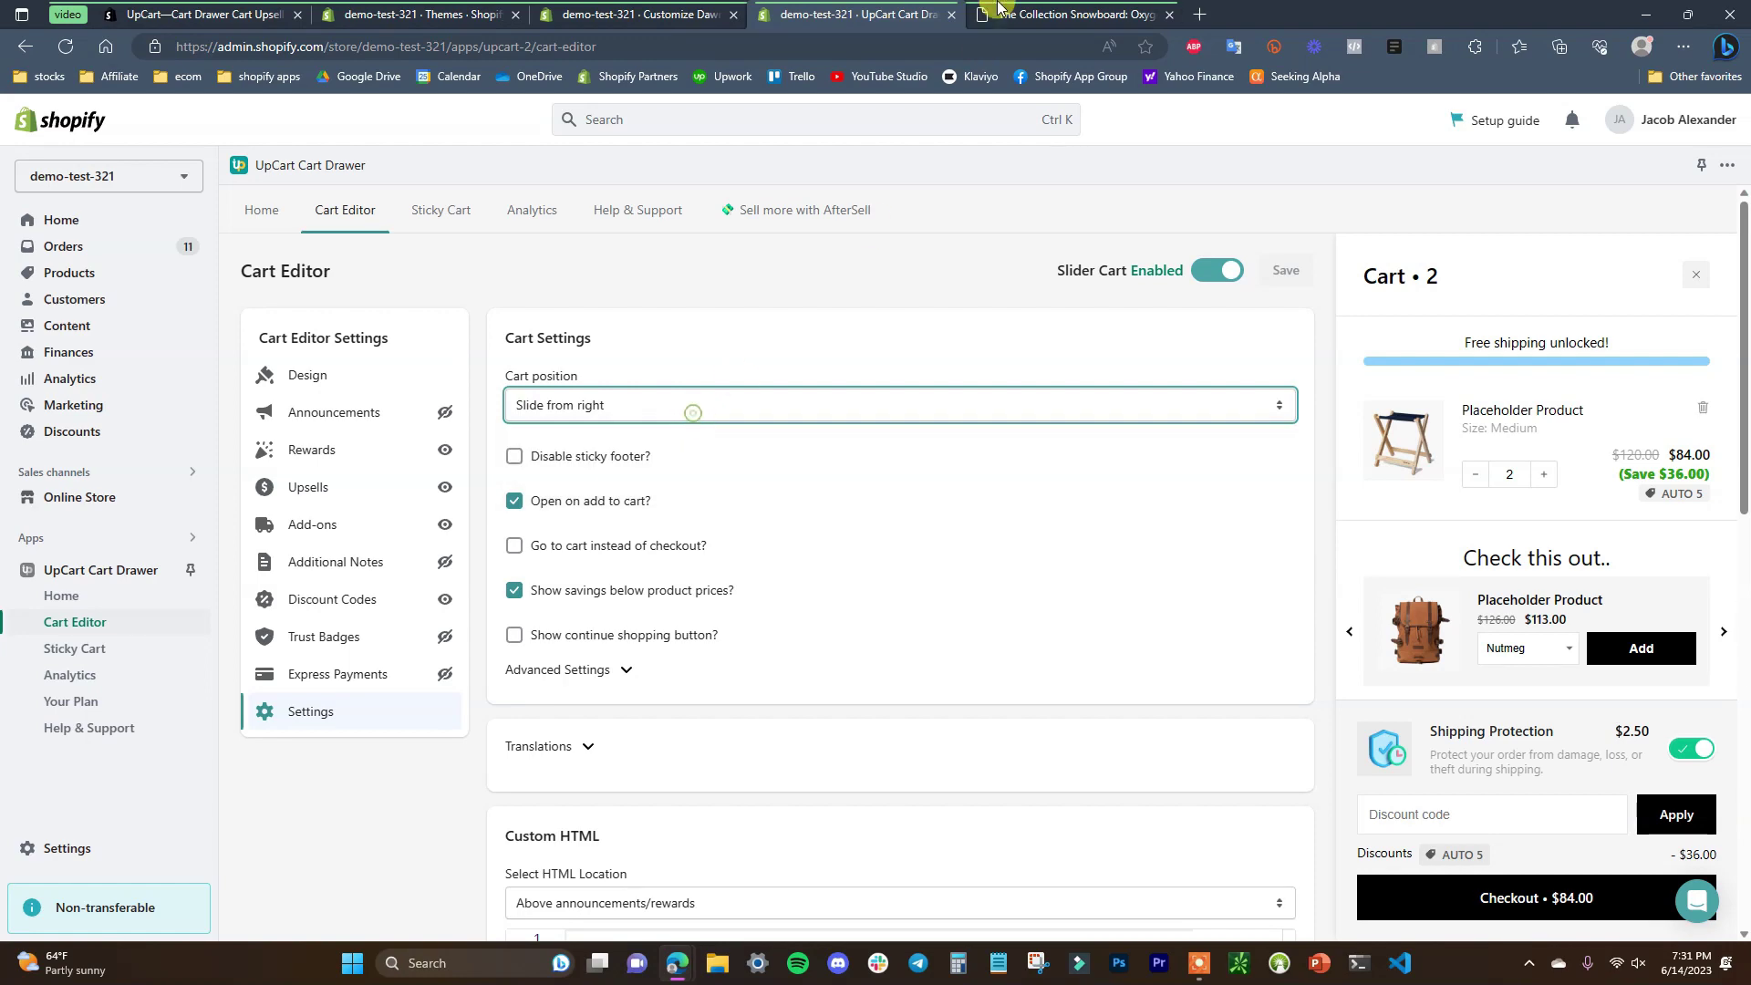
- Add the Oxygen snowboard to the cart on the storefront product page to test the drawer's open-on-add behavior
{"action": "key", "text": "ctrl+Tab"}
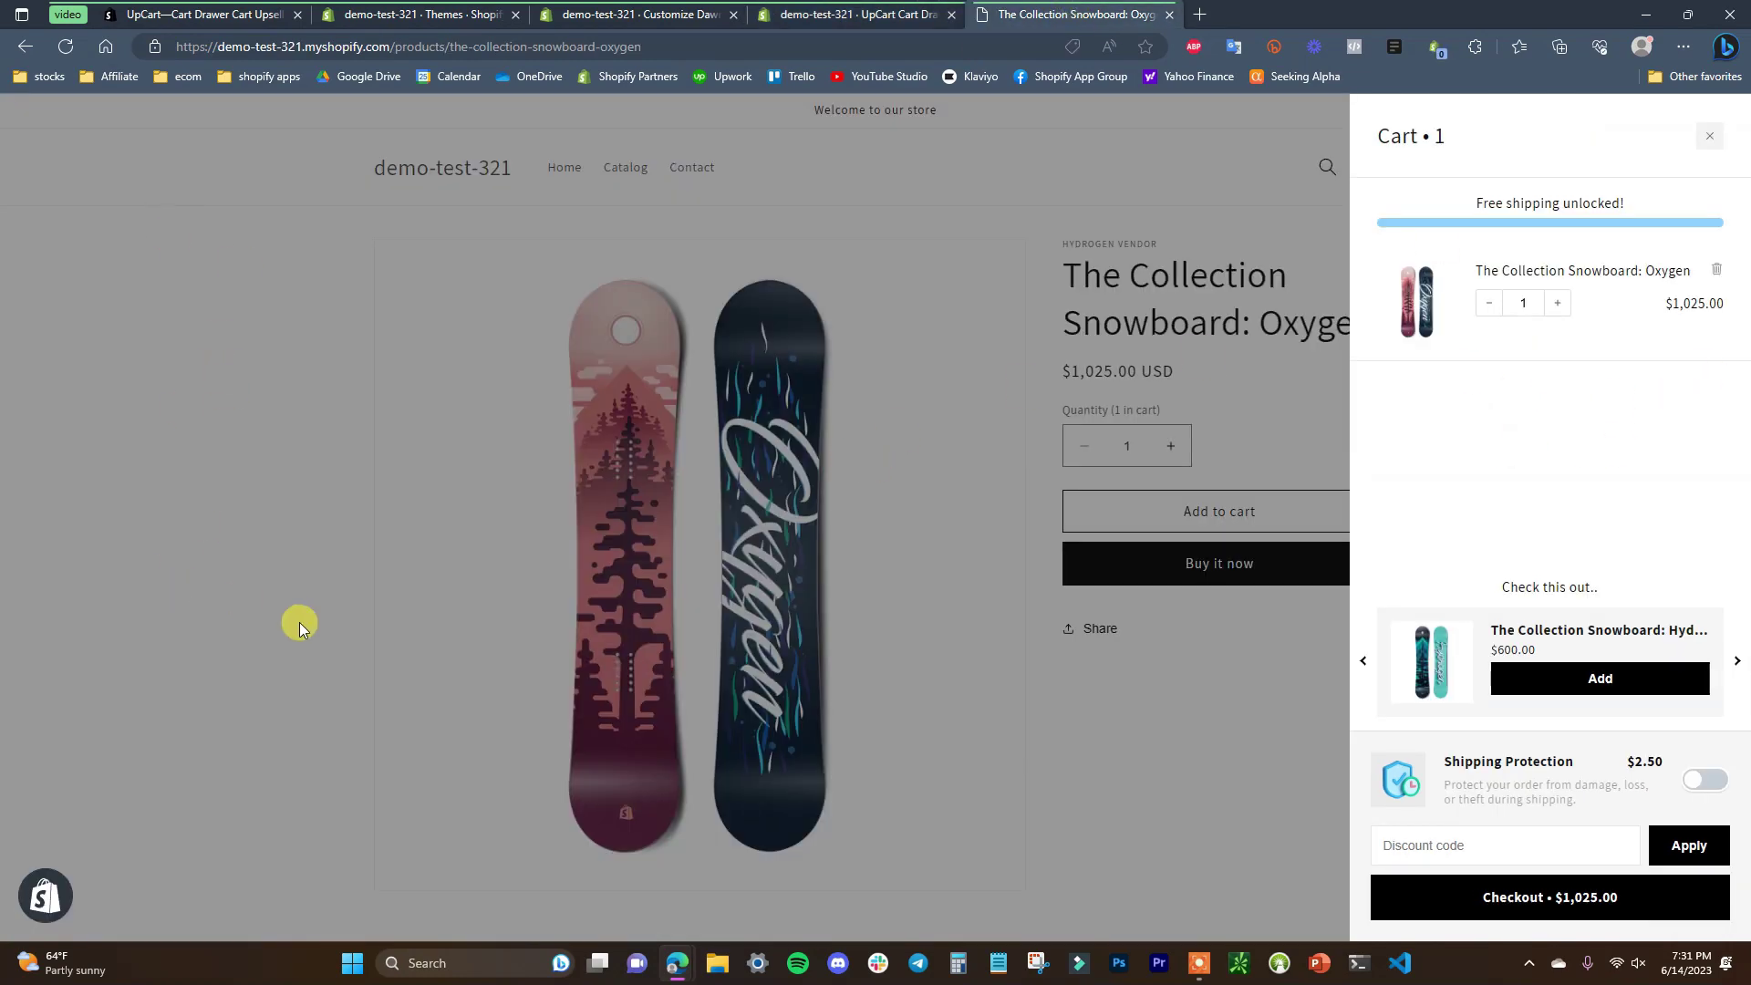
{"action": "key", "text": "ctrl+shift+Tab"}
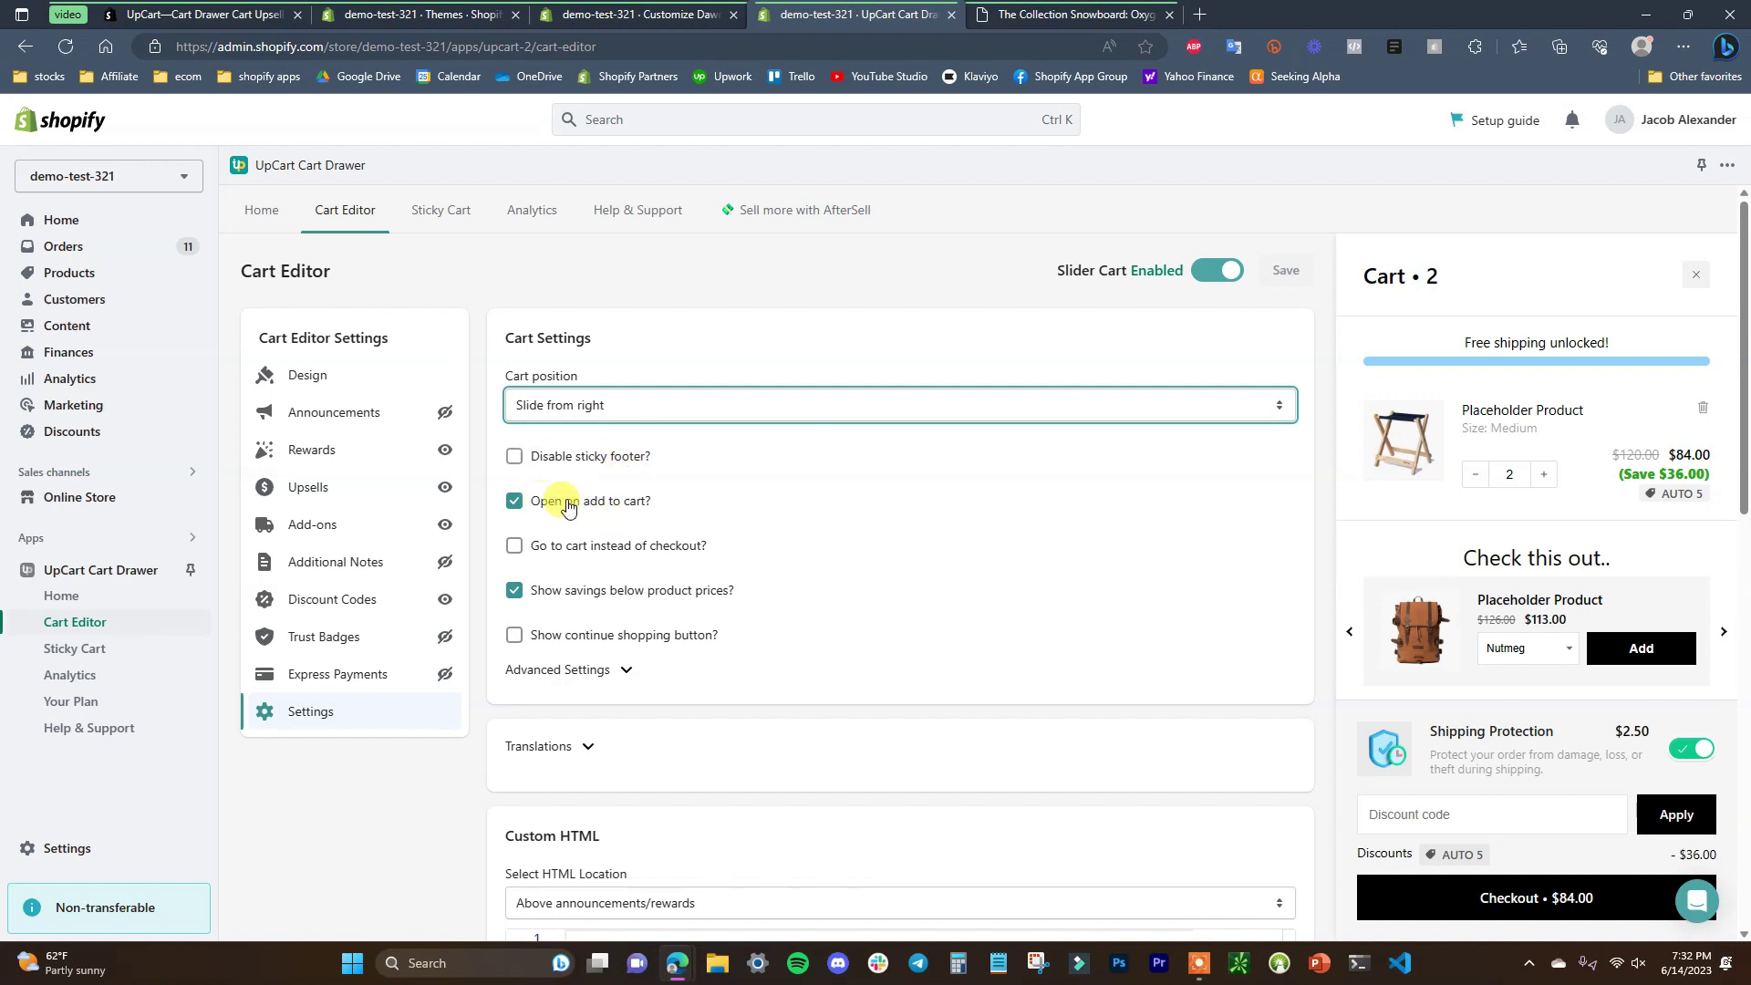
{"action": "left_click", "coordinate": [1008, 13]}
{"action": "left_click", "coordinate": [1190, 773]}
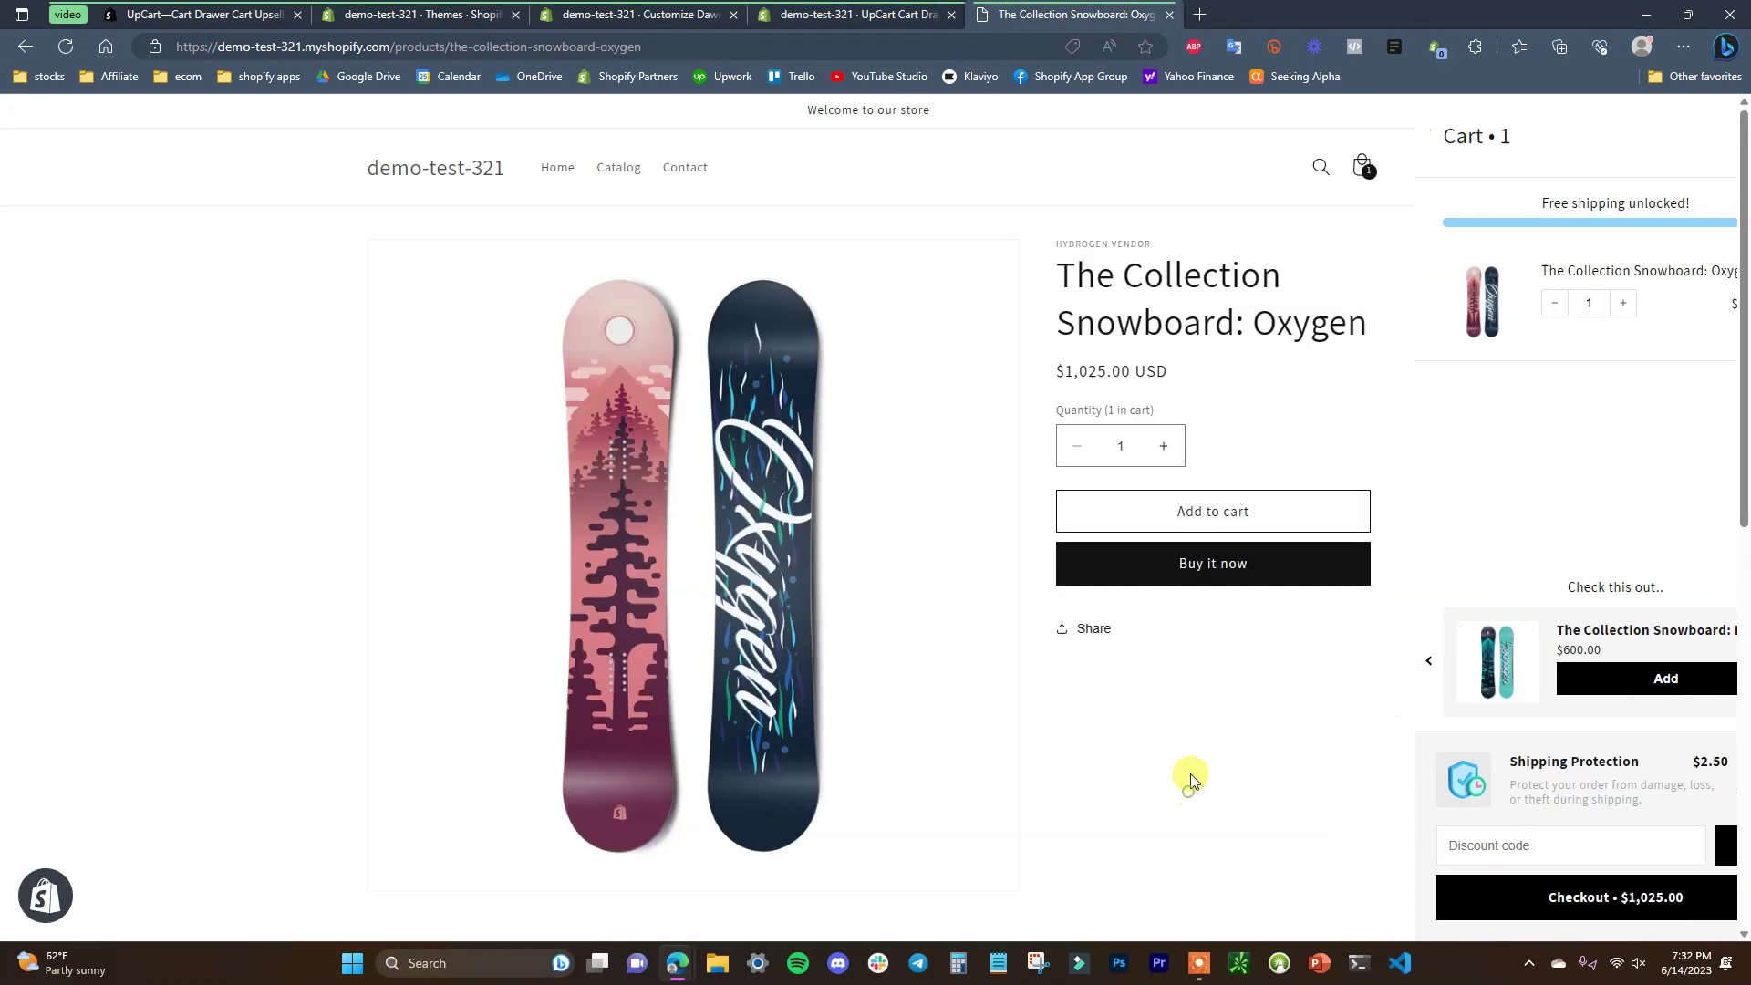
{"action": "left_click", "coordinate": [1214, 515]}
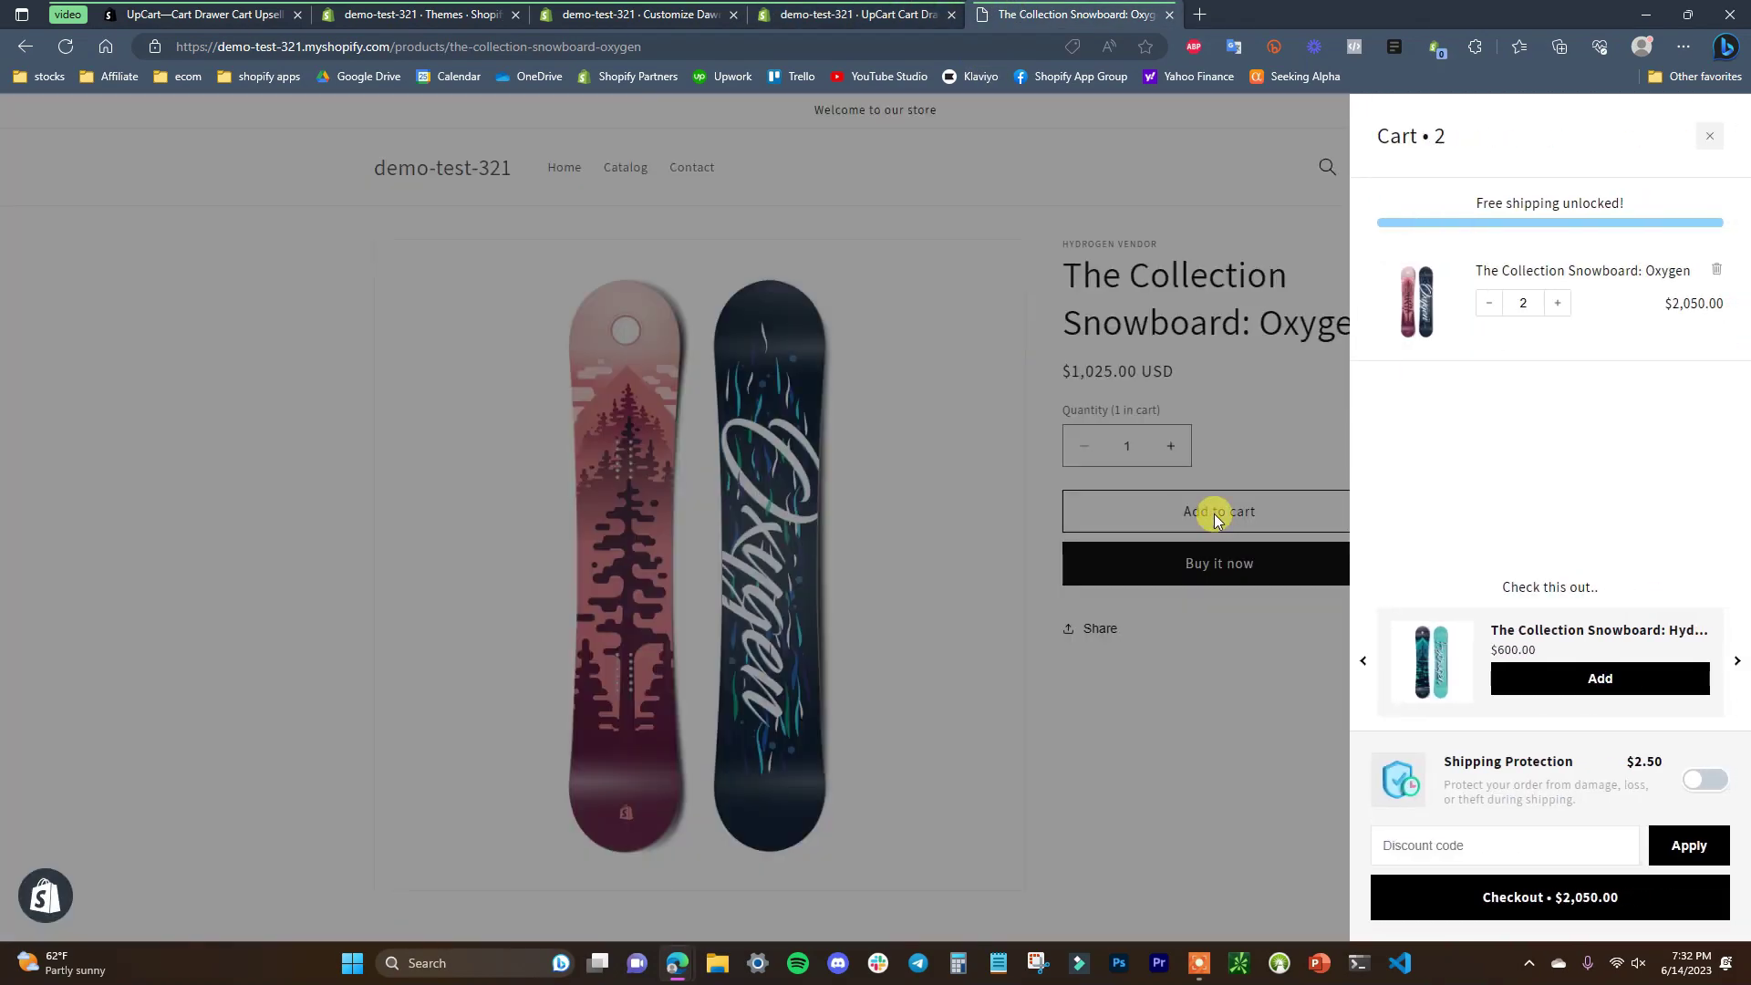
{"action": "left_click", "coordinate": [808, 11]}
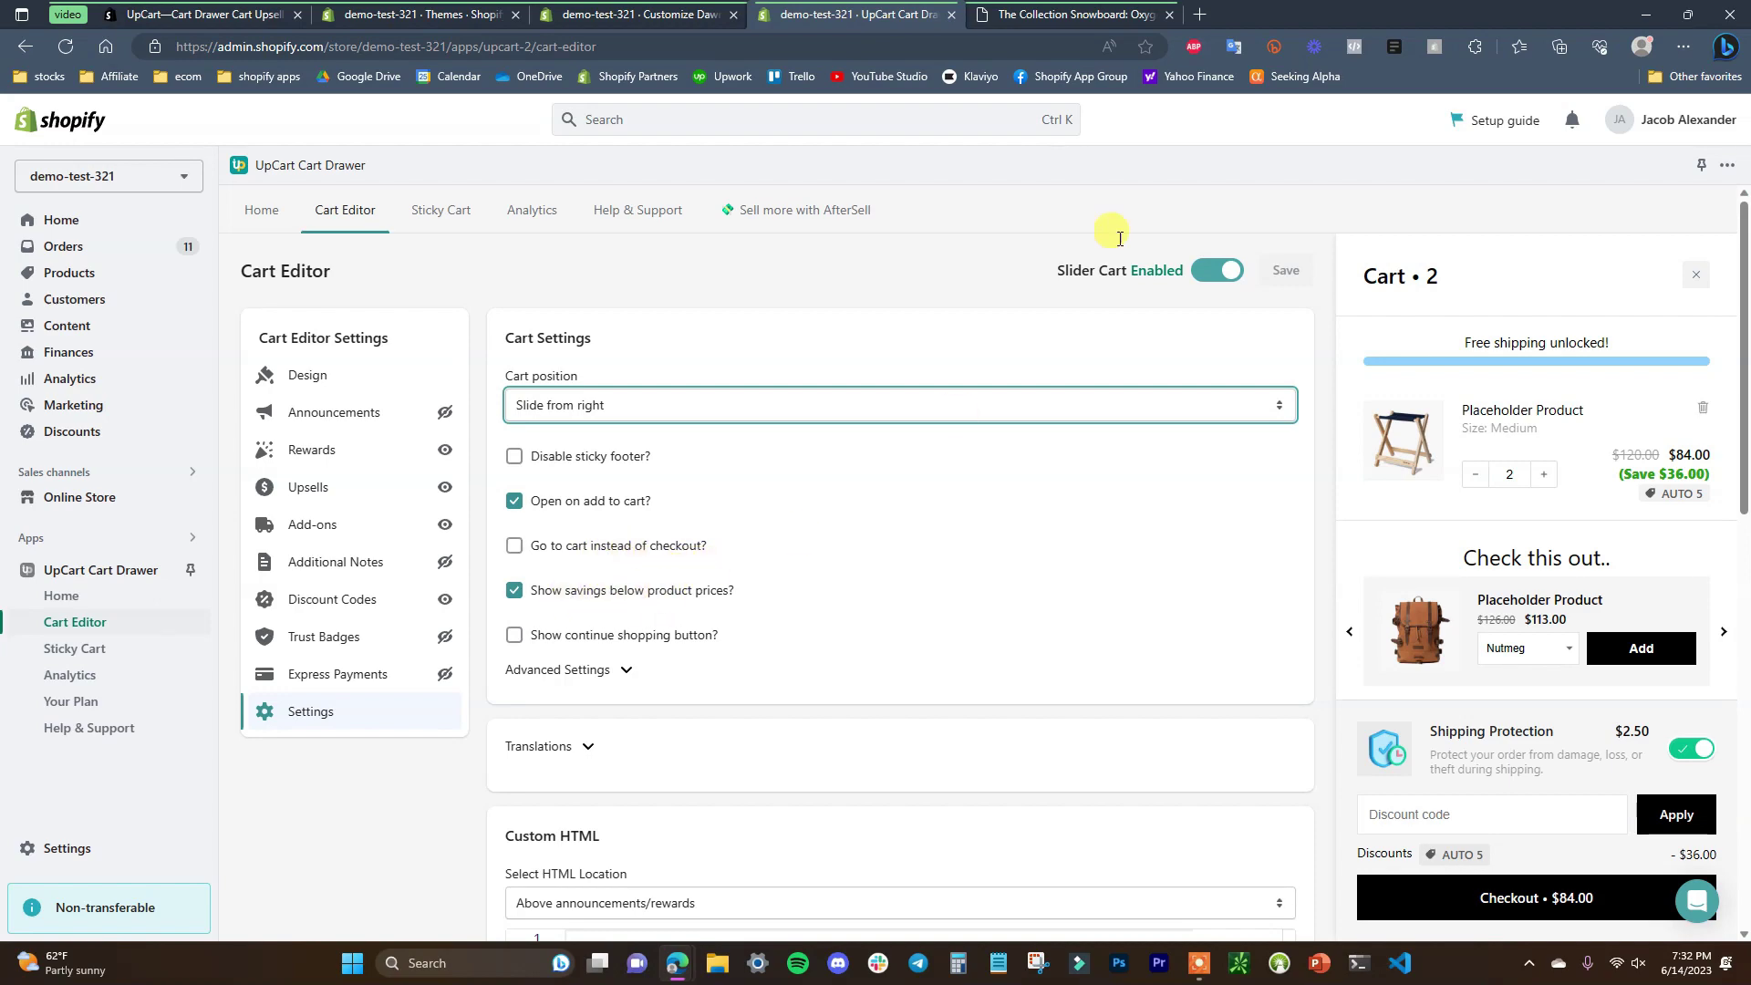
{"action": "left_click", "coordinate": [1043, 7]}
{"action": "left_click", "coordinate": [940, 14]}
- Review the cart's advanced settings for discount display, hidden properties and Ajax API compatibility
{"action": "left_click", "coordinate": [625, 670]}
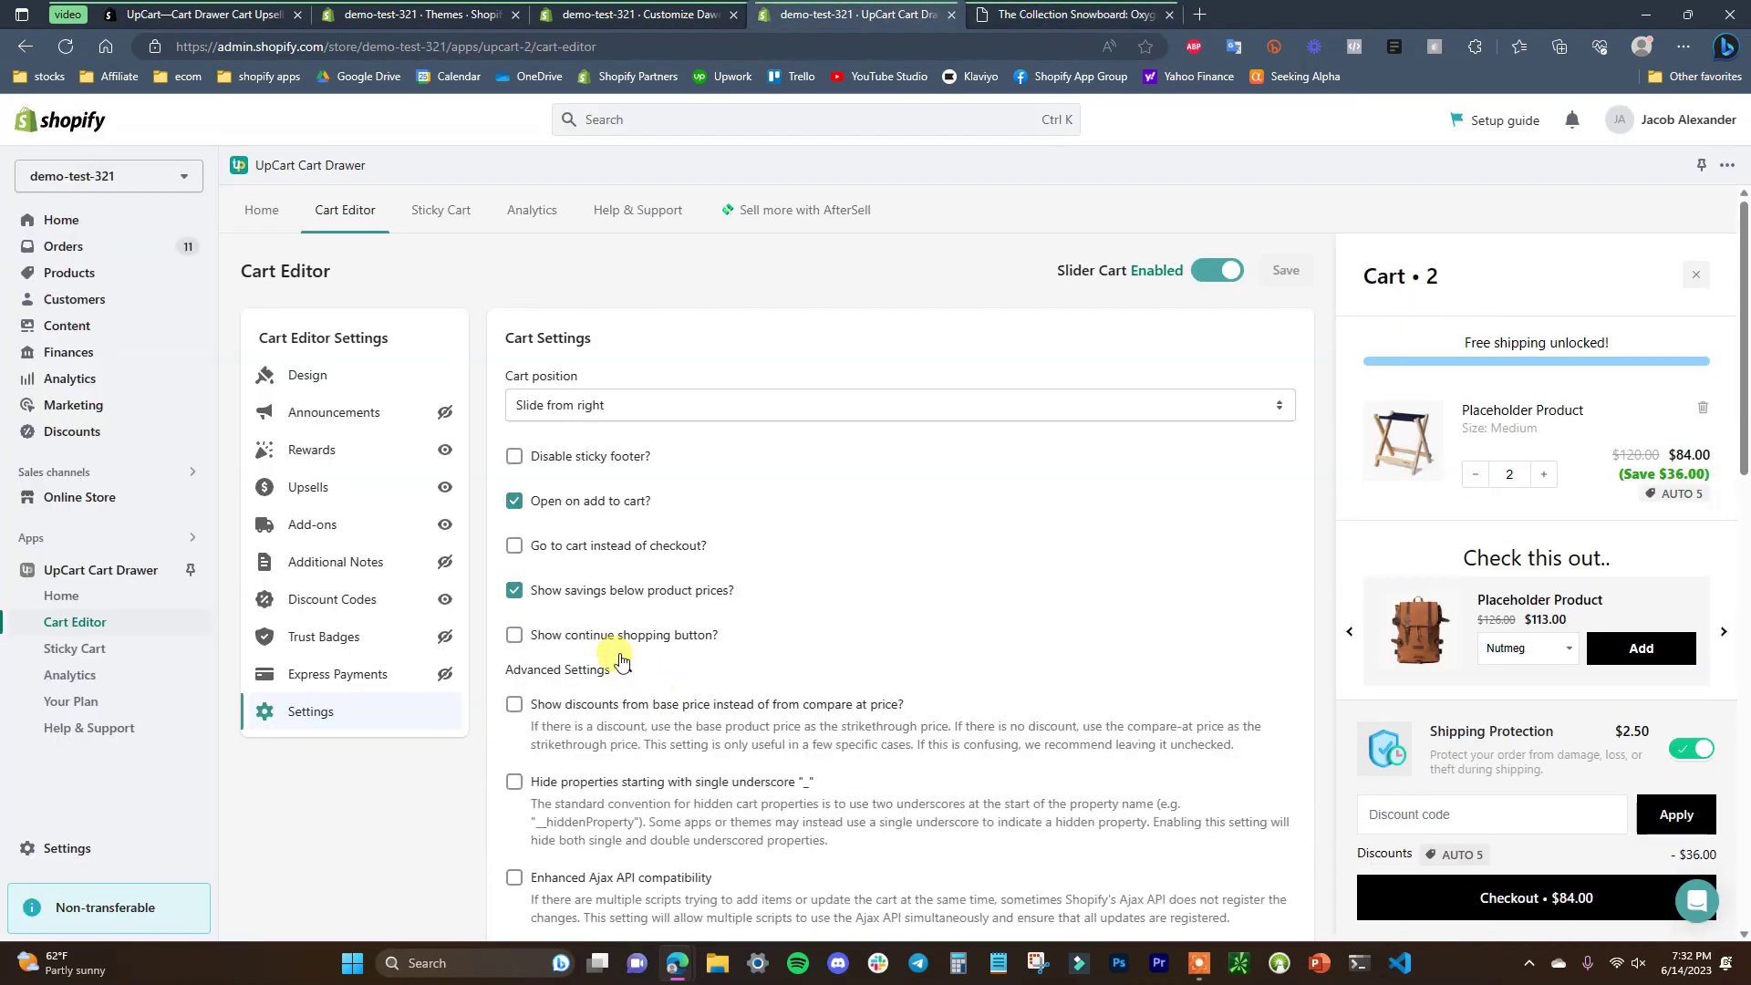
{"action": "scroll", "coordinate": [680, 657], "scroll_direction": "down", "scroll_amount": 2}
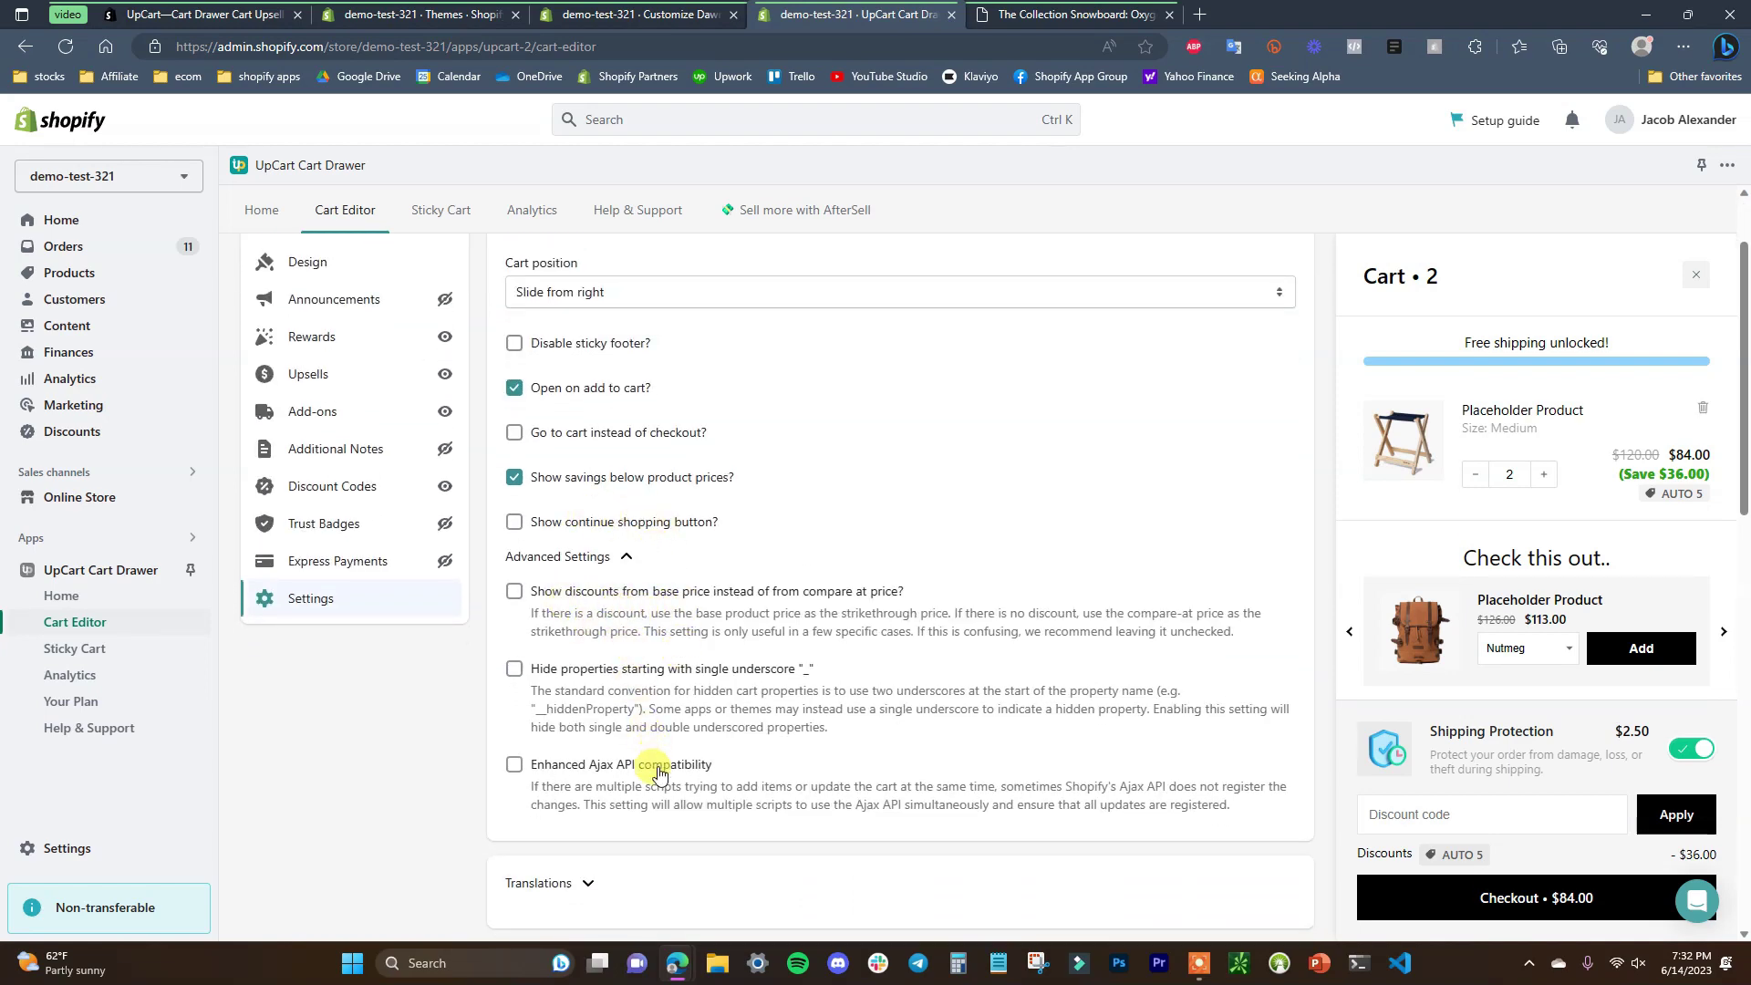
{"action": "scroll", "coordinate": [680, 670], "scroll_direction": "down", "scroll_amount": 2}
{"action": "scroll", "coordinate": [686, 638], "scroll_direction": "down", "scroll_amount": 4}
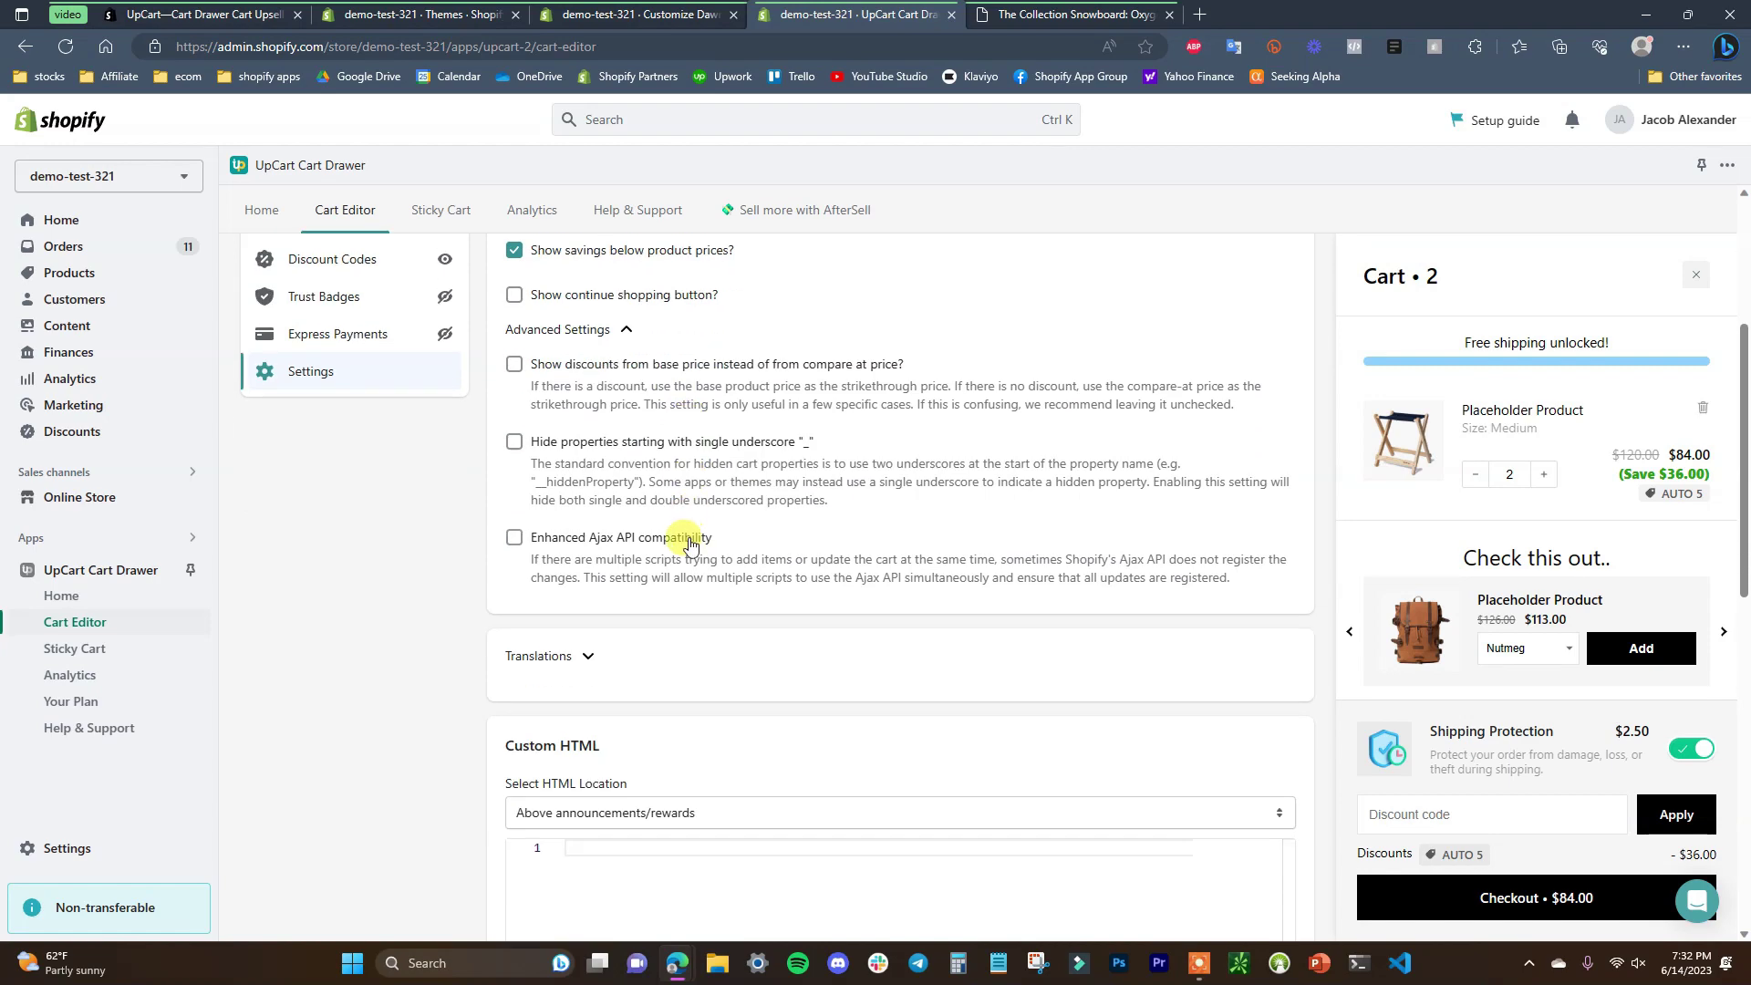
- Review the cart translations and set the Cart title to "Your Cart • {{cart_quantity}}"
{"action": "left_click", "coordinate": [586, 544]}
{"action": "scroll", "coordinate": [586, 543], "scroll_direction": "down", "scroll_amount": 4}
{"action": "scroll", "coordinate": [602, 556], "scroll_direction": "up", "scroll_amount": 2}
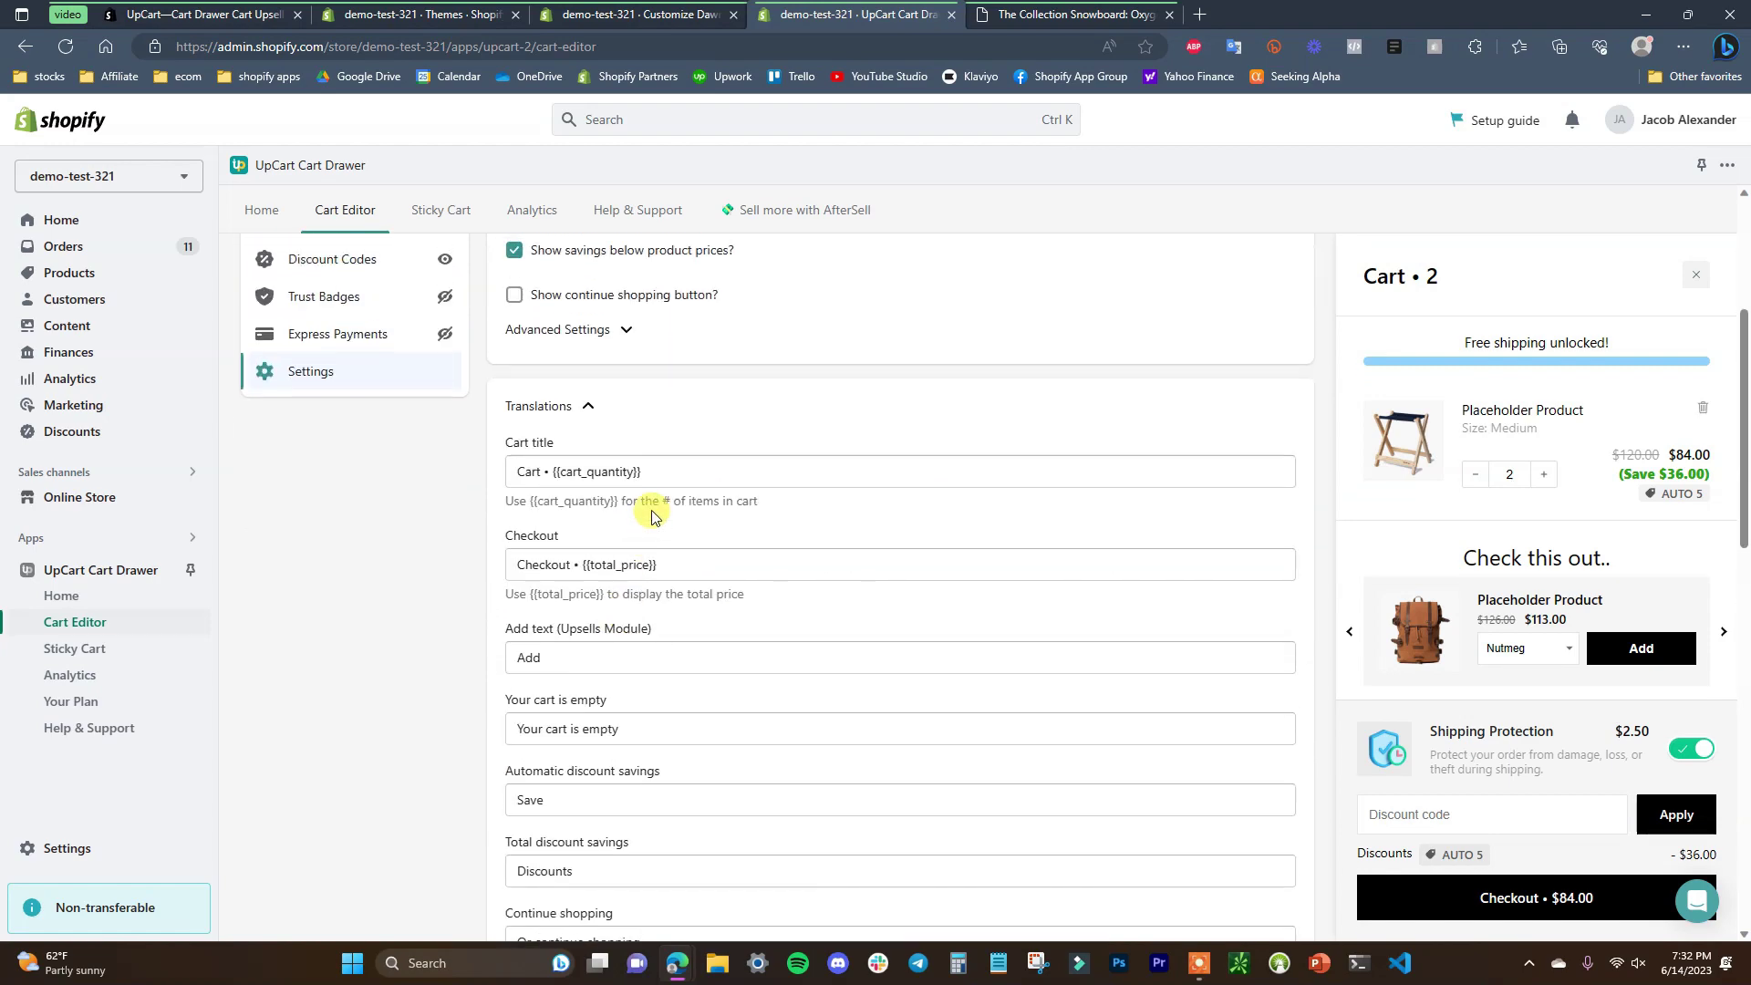
{"action": "scroll", "coordinate": [625, 365], "scroll_direction": "down", "scroll_amount": 4}
{"action": "scroll", "coordinate": [697, 670], "scroll_direction": "up", "scroll_amount": 4}
{"action": "scroll", "coordinate": [697, 661], "scroll_direction": "down", "scroll_amount": 2}
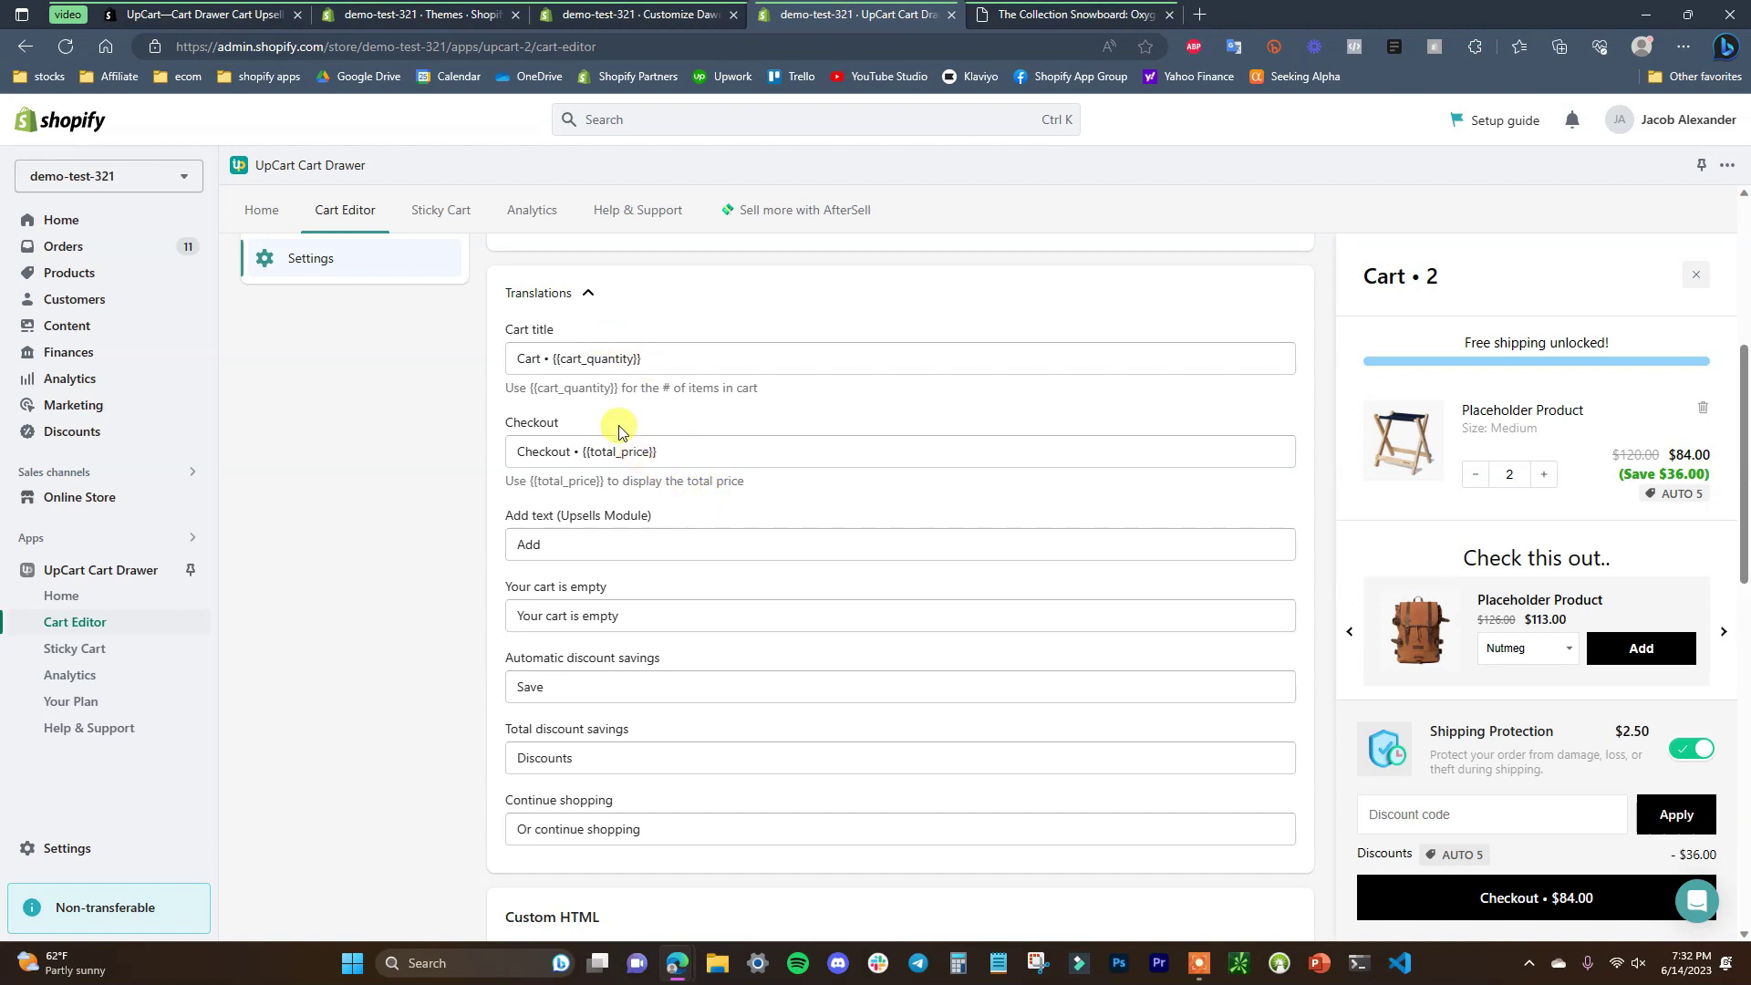
{"action": "left_click", "coordinate": [520, 355]}
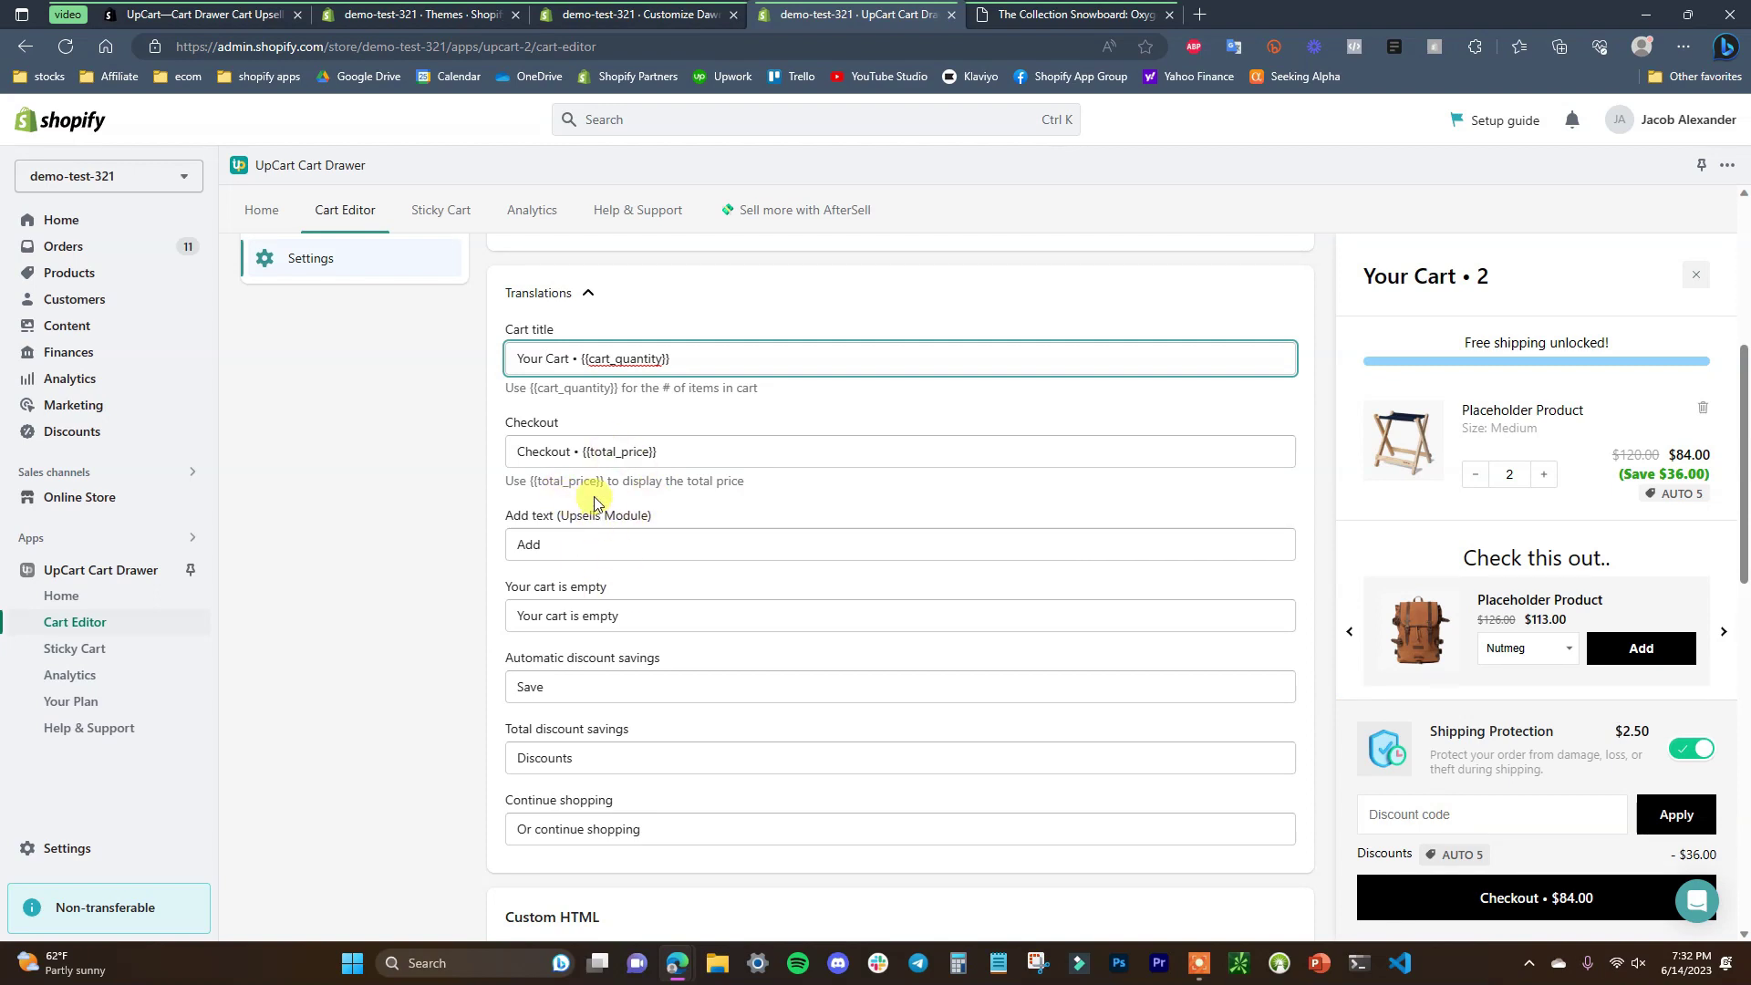
- Look over the Custom HTML and Custom CSS sections, and save the cart editor changes
{"action": "scroll", "coordinate": [602, 500], "scroll_direction": "down", "scroll_amount": 1}
{"action": "scroll", "coordinate": [782, 329], "scroll_direction": "down", "scroll_amount": 5}
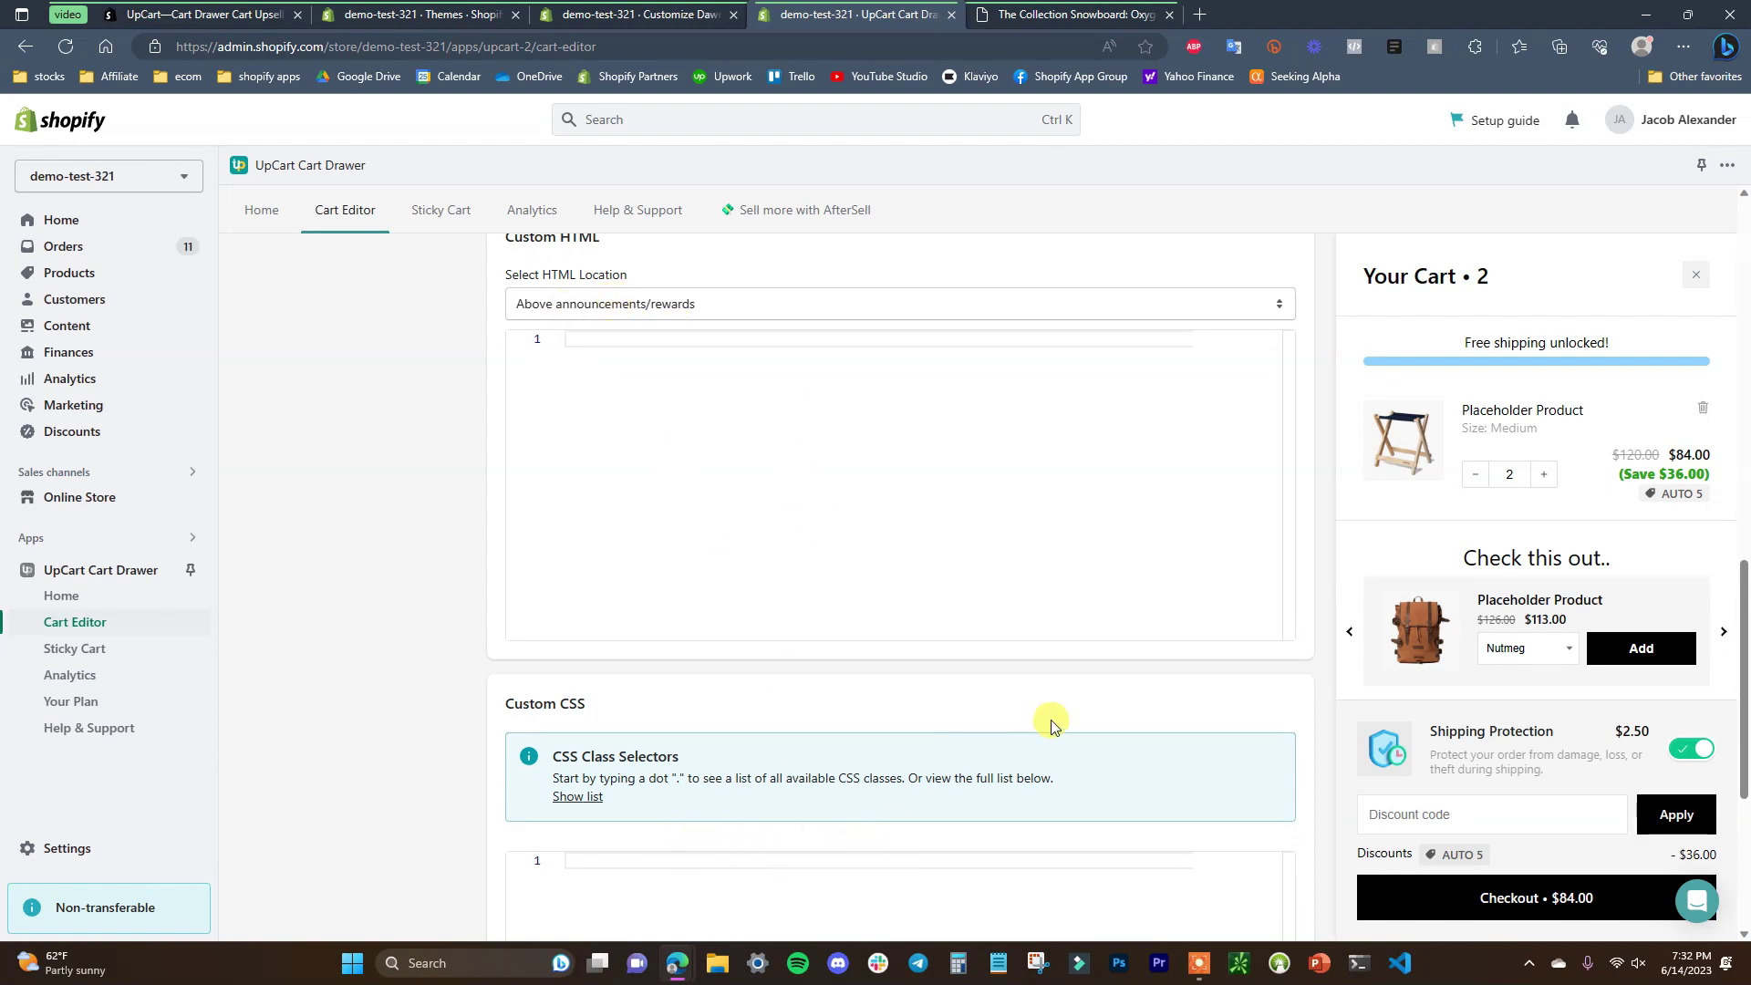
{"action": "scroll", "coordinate": [1046, 719], "scroll_direction": "up", "scroll_amount": 3}
{"action": "scroll", "coordinate": [1046, 719], "scroll_direction": "up", "scroll_amount": 7}
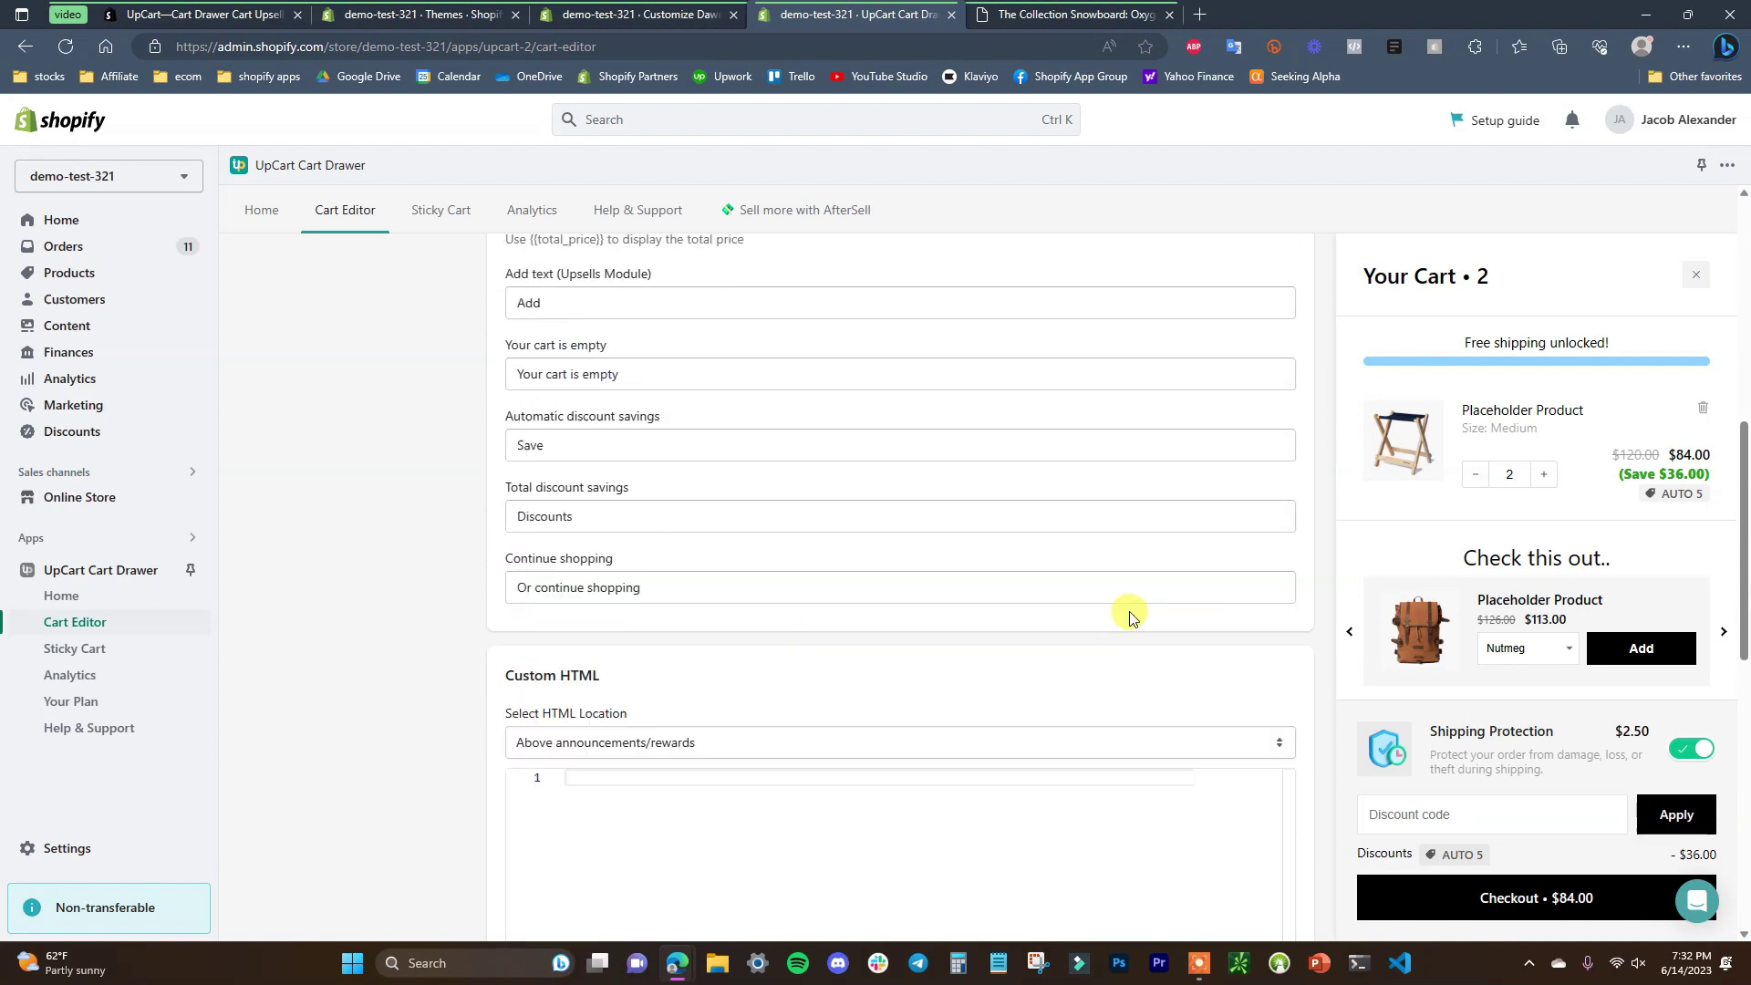
{"action": "left_click", "coordinate": [1286, 270]}
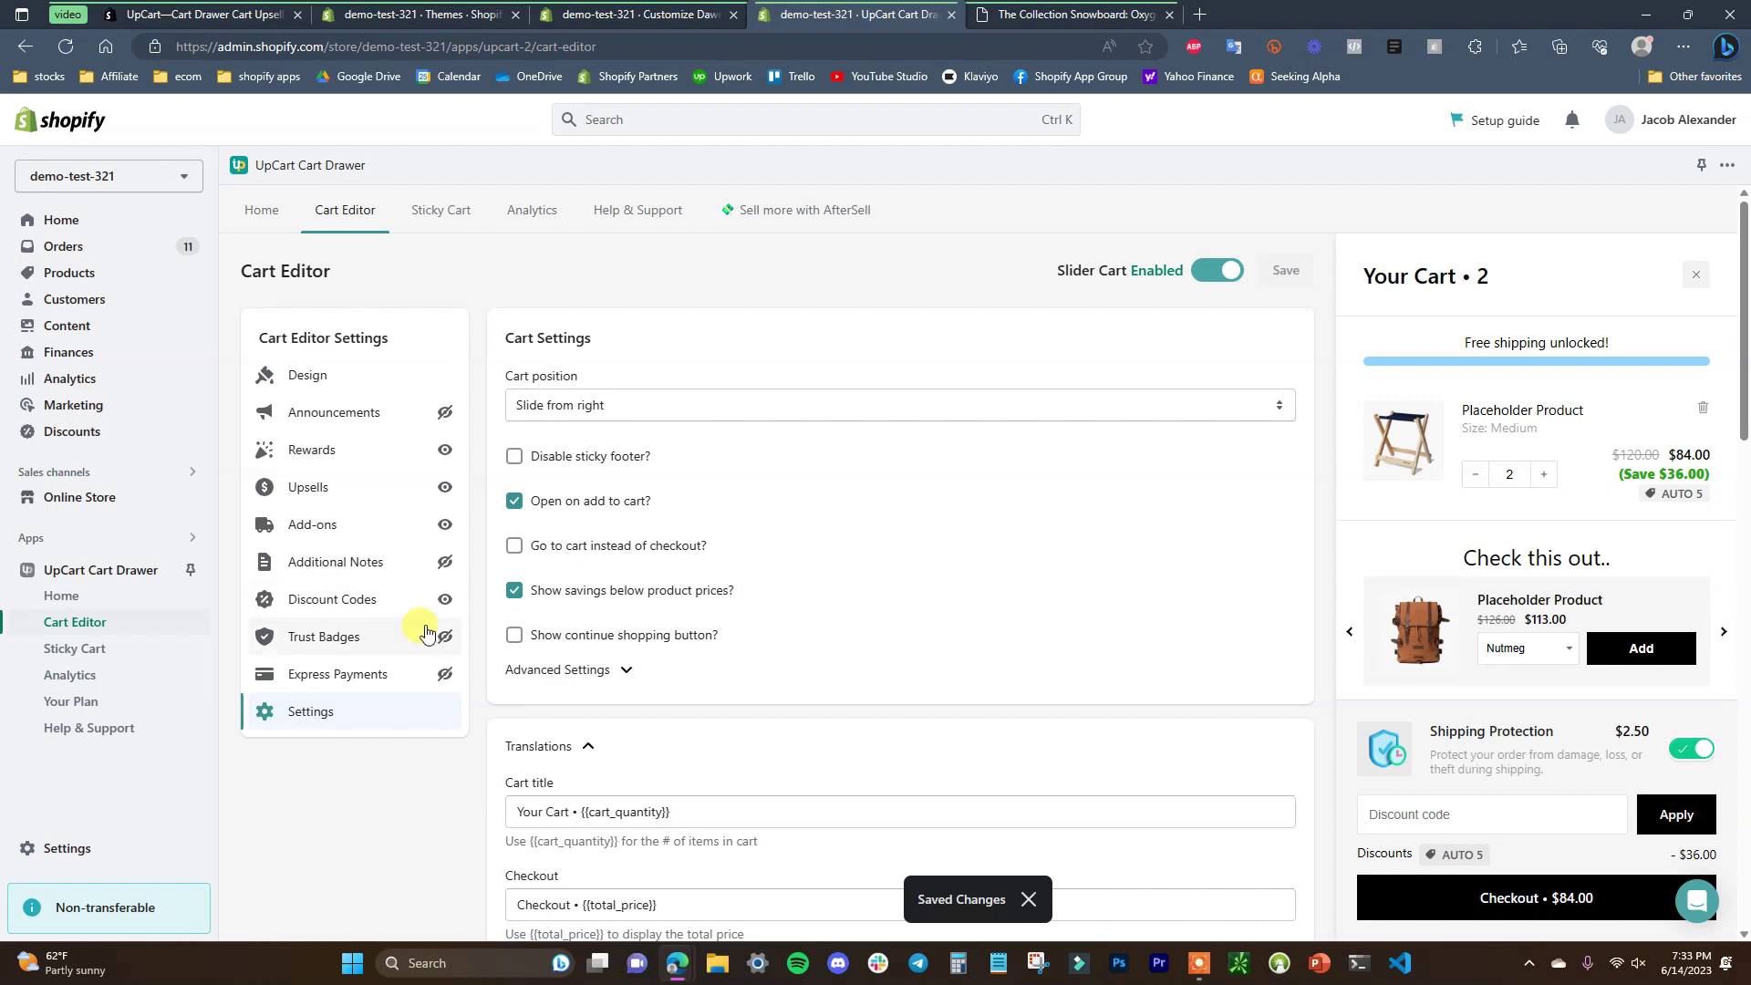
- Enable the sticky cart button and try the available cart icons, settling on the rounded shopping bag
{"action": "left_click", "coordinate": [123, 654]}
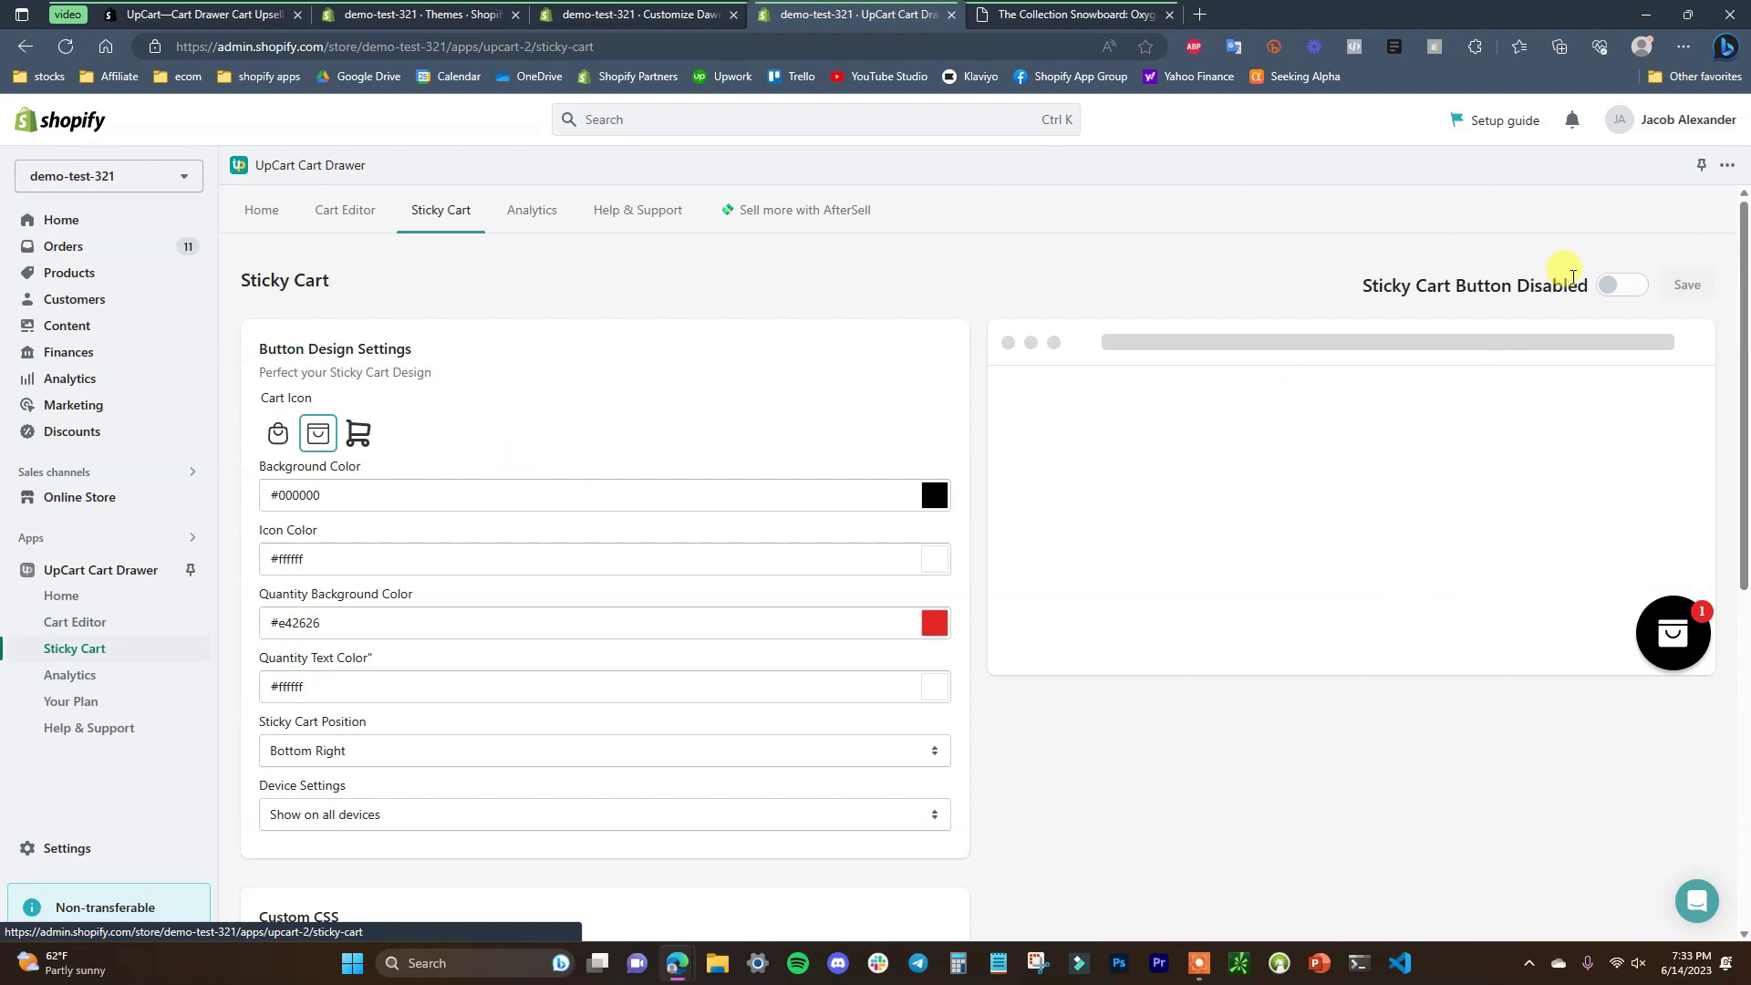
{"action": "left_click", "coordinate": [1633, 287]}
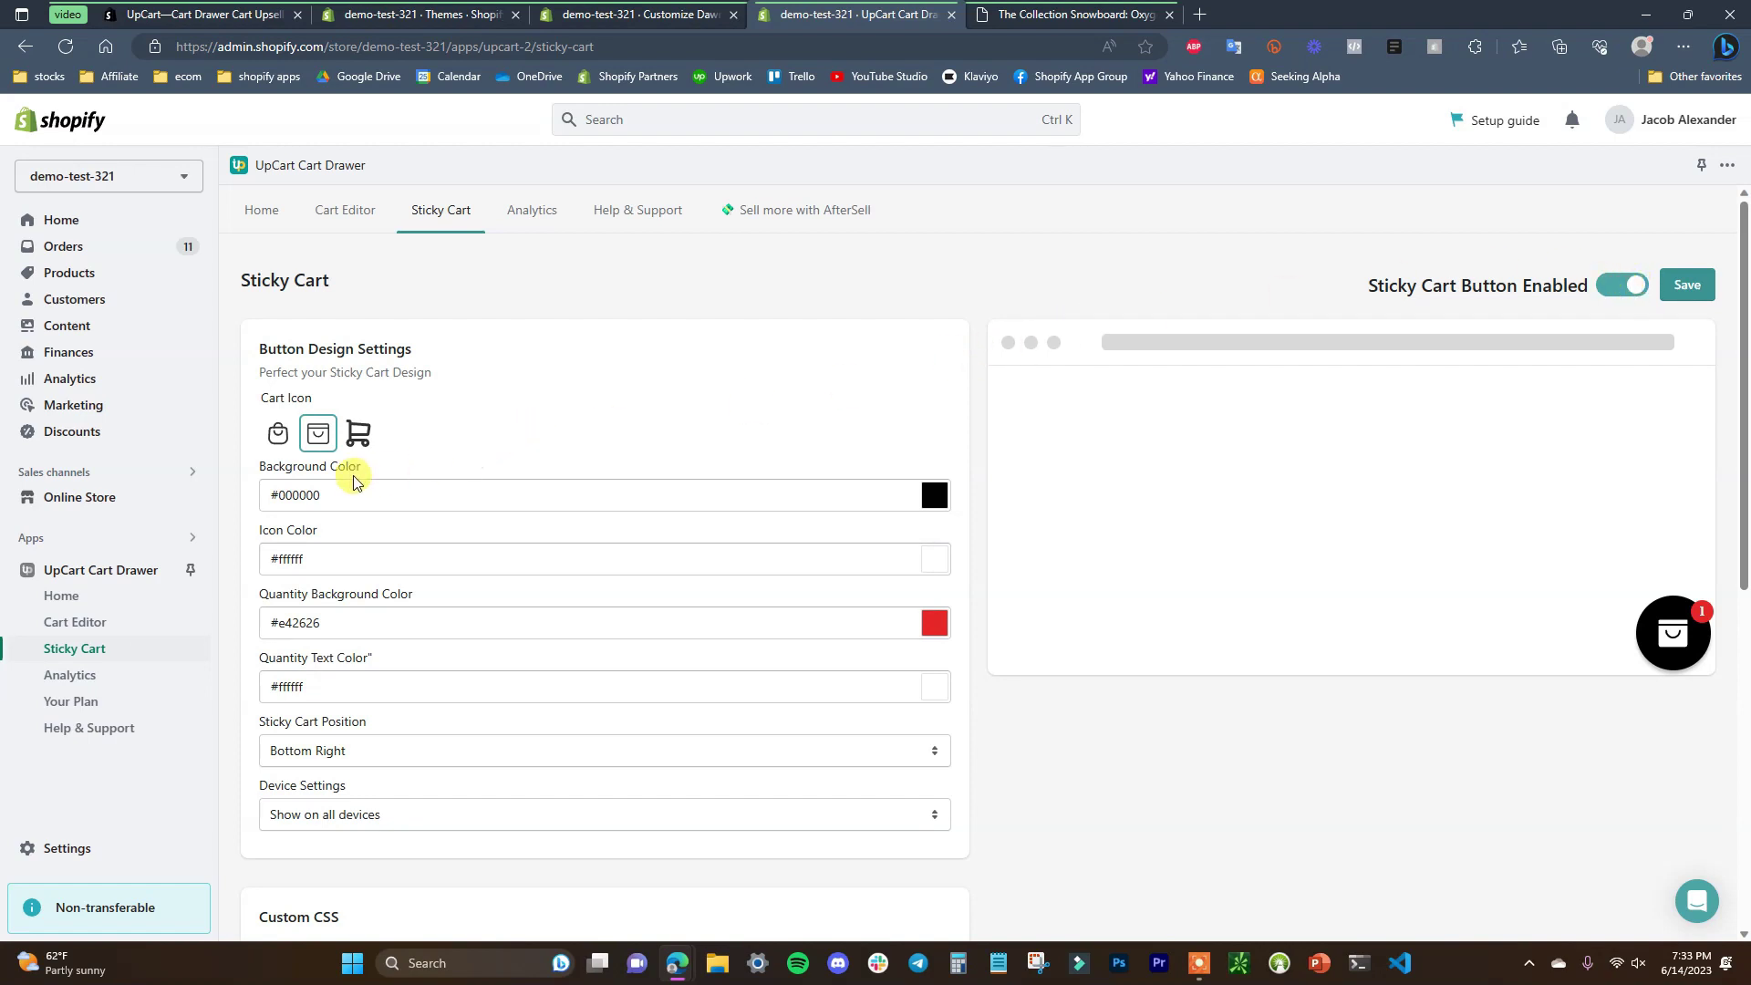
{"action": "left_click", "coordinate": [295, 447]}
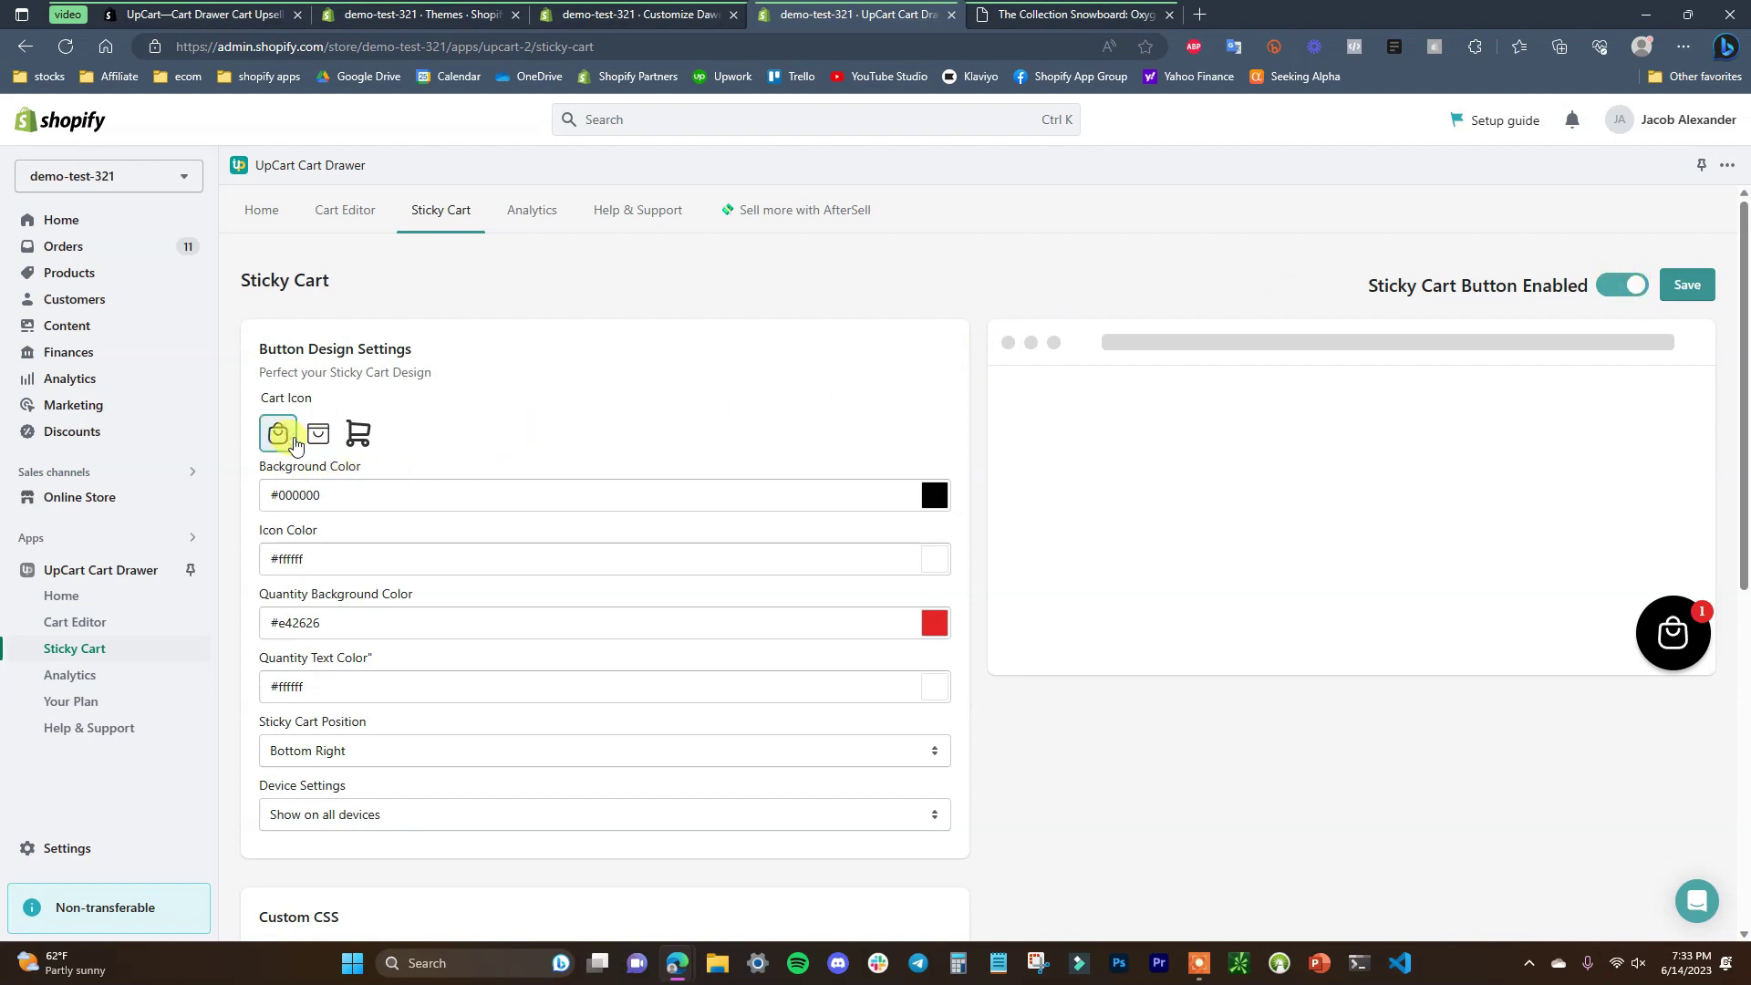
{"action": "left_click", "coordinate": [319, 438]}
{"action": "left_click", "coordinate": [363, 440]}
{"action": "left_click", "coordinate": [318, 434]}
{"action": "left_click", "coordinate": [278, 434]}
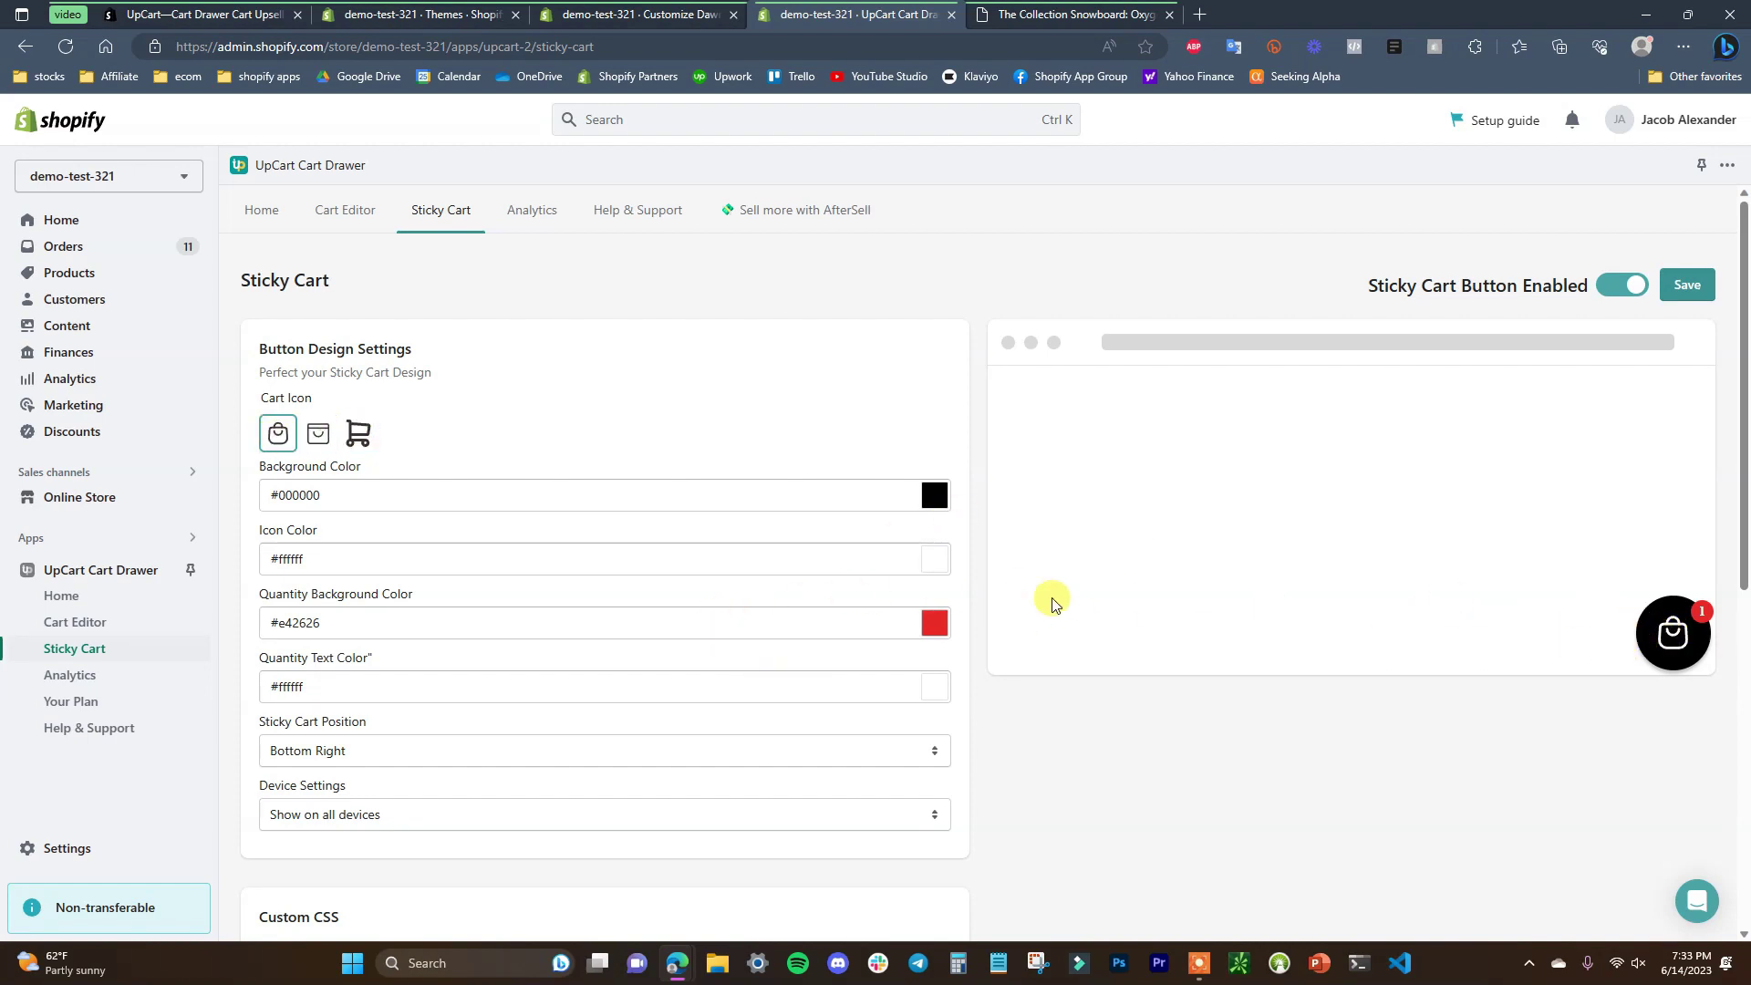
- Check the storefront page and the sticky cart options, and save the sticky cart settings
{"action": "key", "text": "ctrl+Tab"}
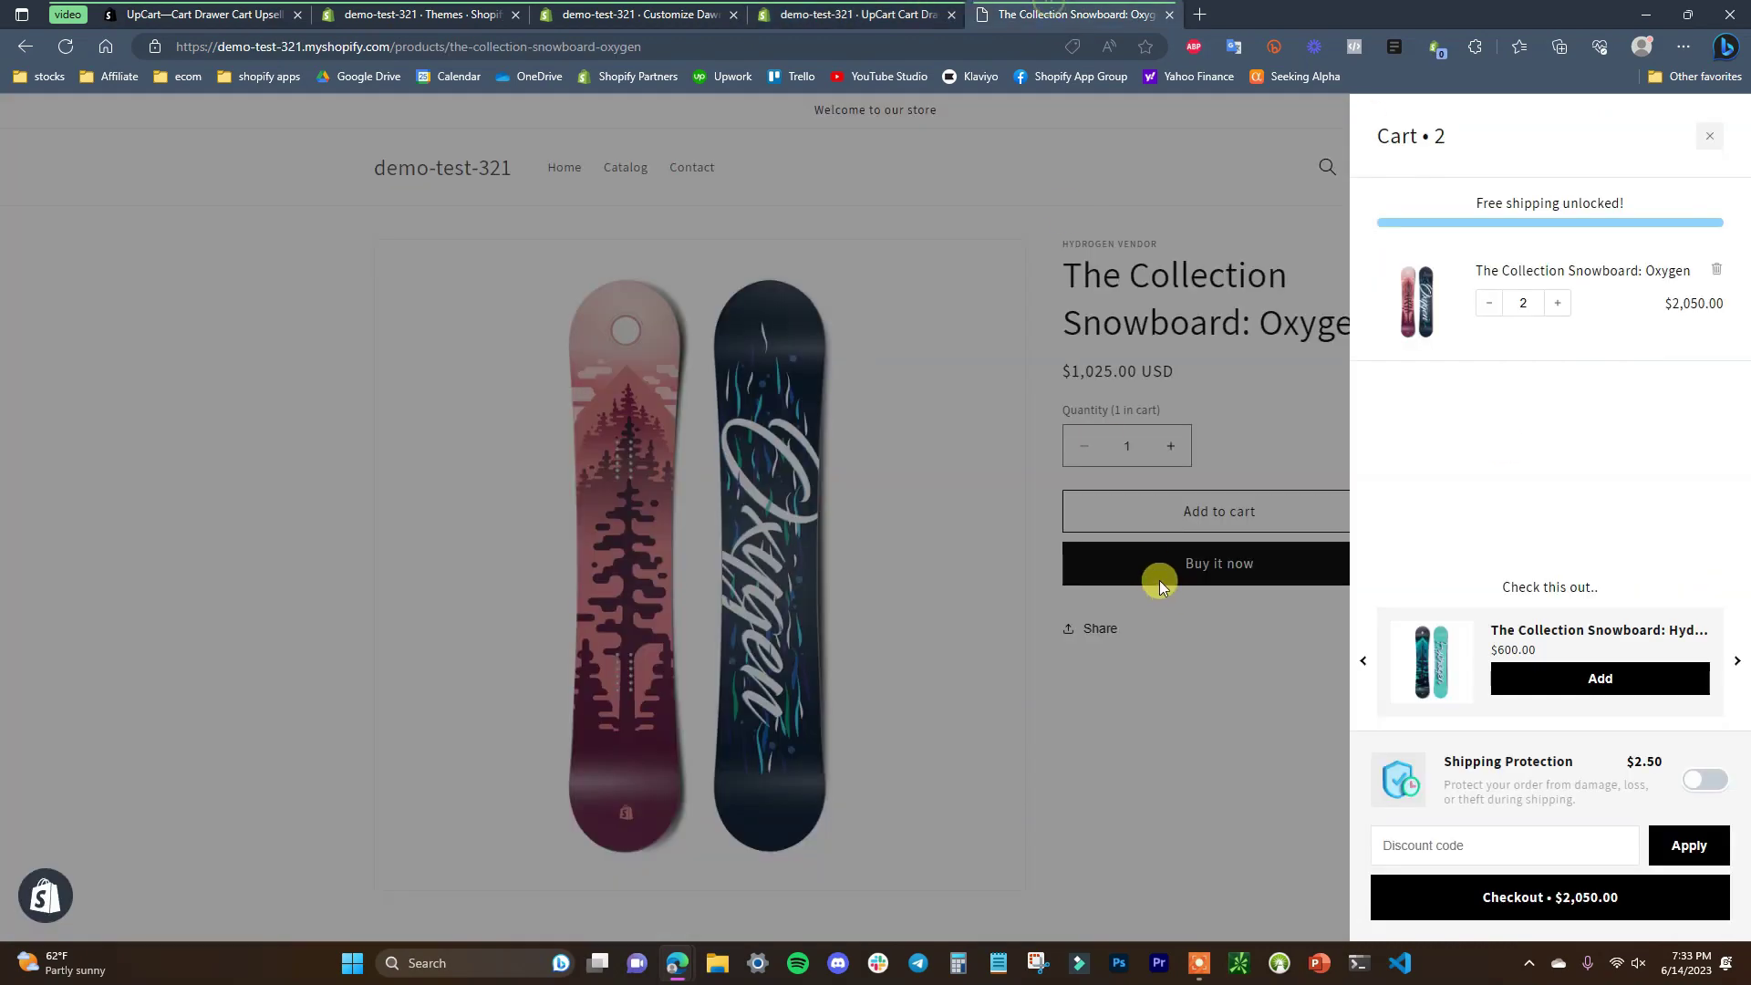
{"action": "left_click", "coordinate": [868, 11]}
{"action": "scroll", "coordinate": [891, 547], "scroll_direction": "down", "scroll_amount": 2}
{"action": "scroll", "coordinate": [891, 547], "scroll_direction": "up", "scroll_amount": 2}
{"action": "left_click", "coordinate": [1687, 285]}
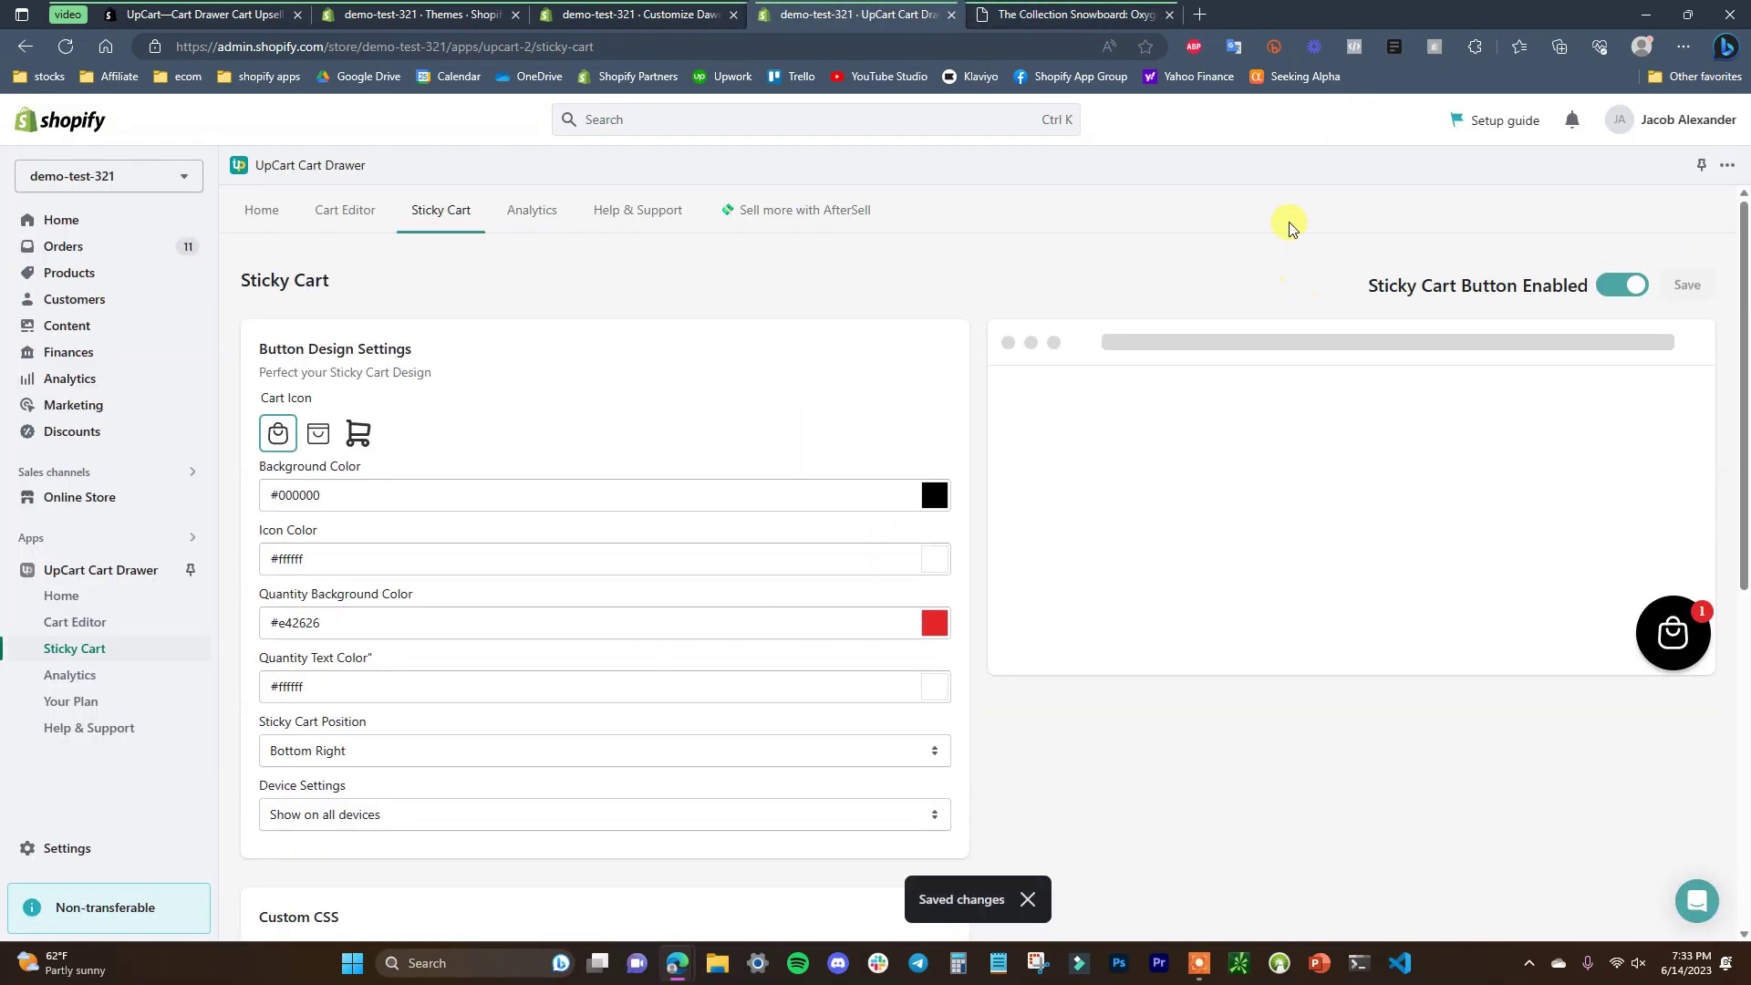
- Reload the storefront product page and test opening and closing the cart drawer from the sticky cart button while scrolled down
{"action": "left_click", "coordinate": [1040, 24]}
{"action": "left_click", "coordinate": [1184, 720]}
{"action": "key", "text": "F5"}
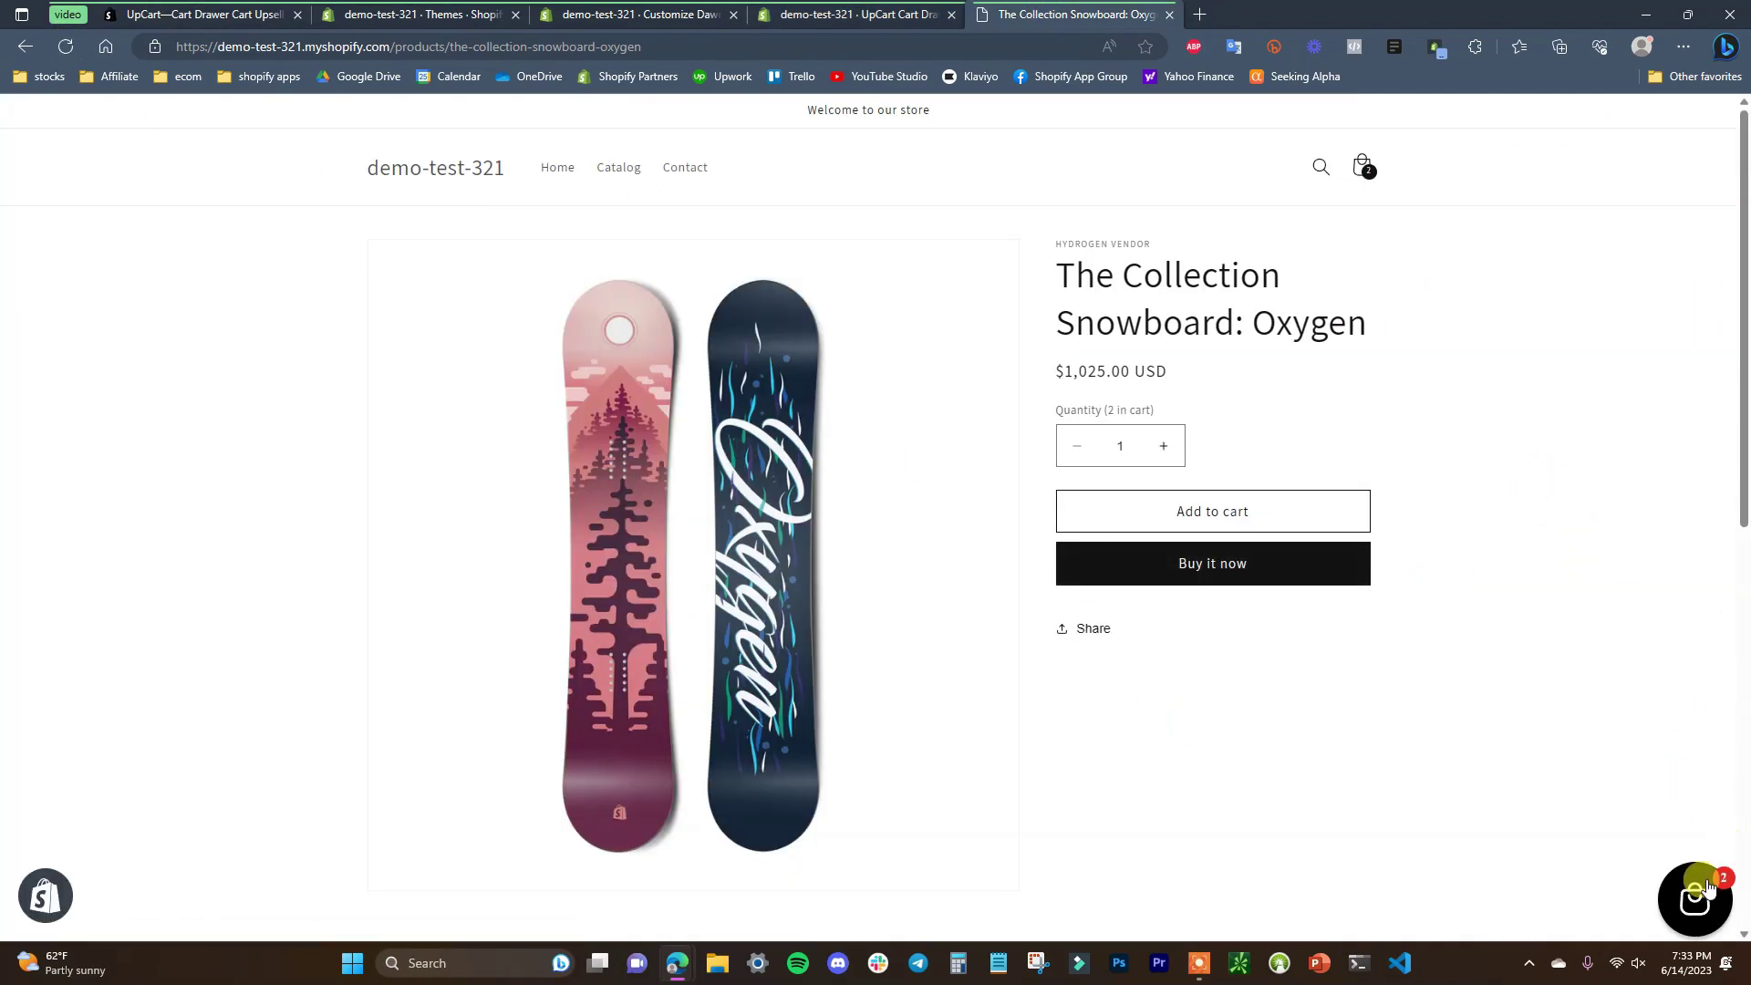
{"action": "scroll", "coordinate": [1586, 489], "scroll_direction": "down", "scroll_amount": 6}
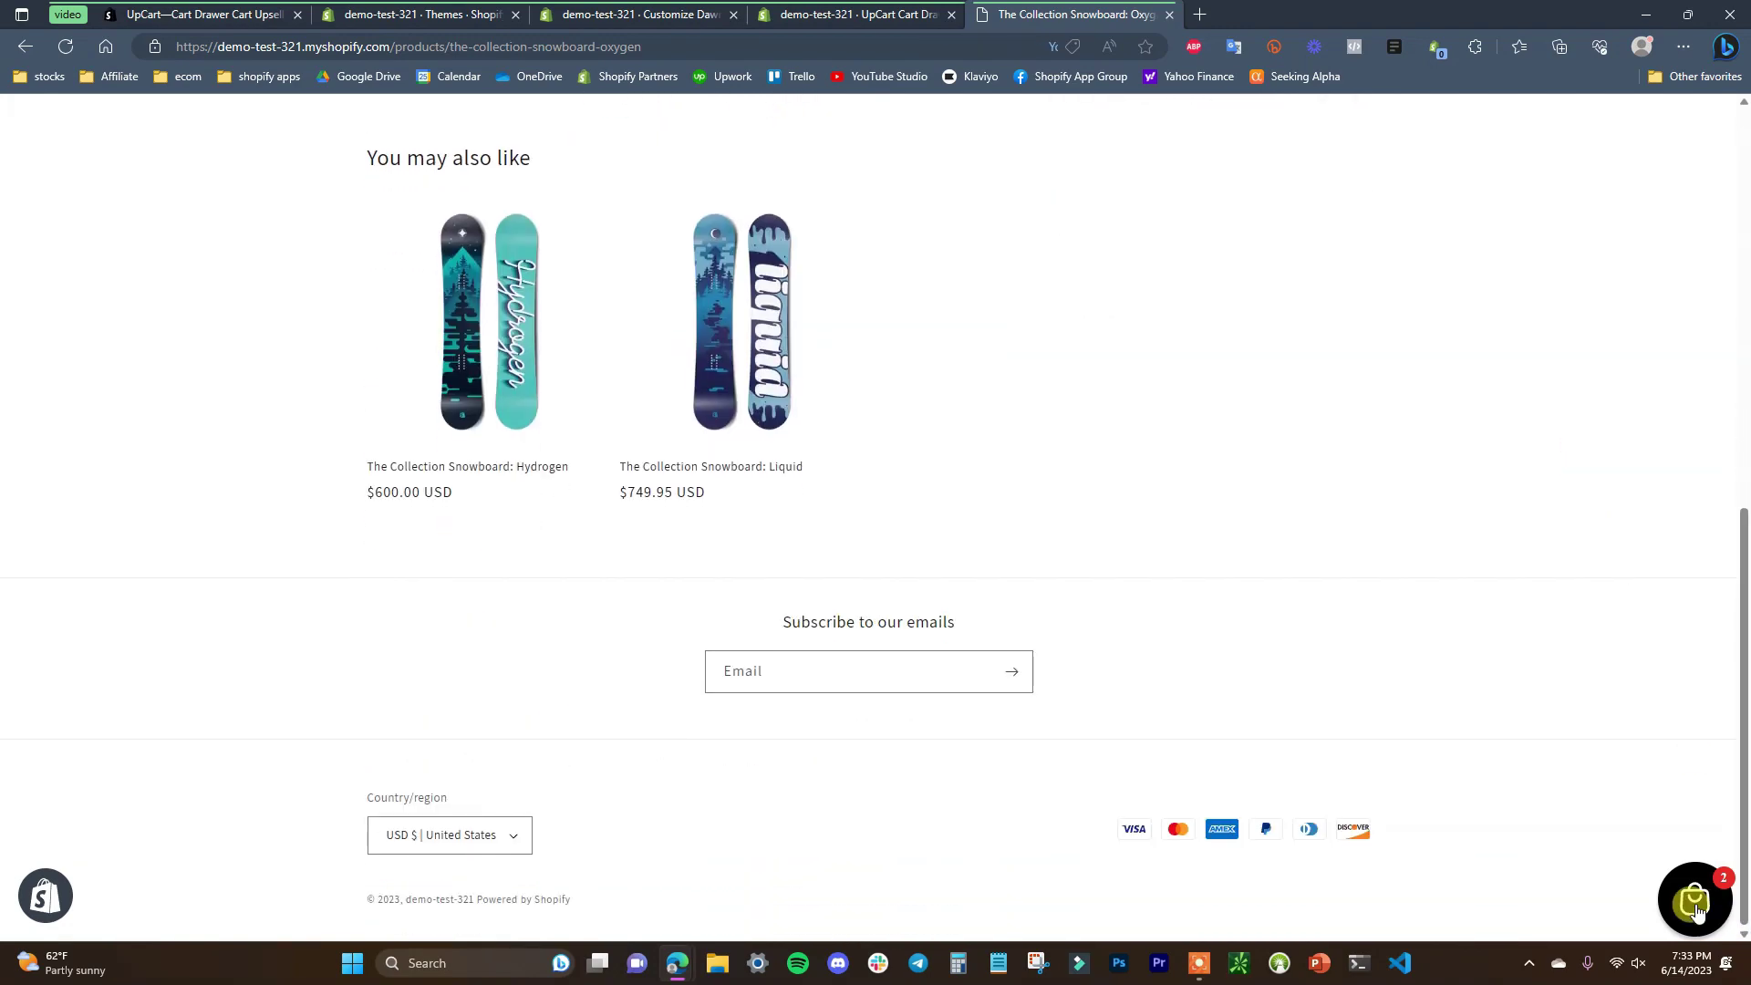
{"action": "left_click", "coordinate": [1694, 898]}
{"action": "left_click", "coordinate": [1312, 594]}
{"action": "left_click", "coordinate": [1692, 899]}
{"action": "left_click", "coordinate": [1213, 547]}
- Set the Sticky Cart Position to Center Right and save the change
{"action": "left_click", "coordinate": [847, 12]}
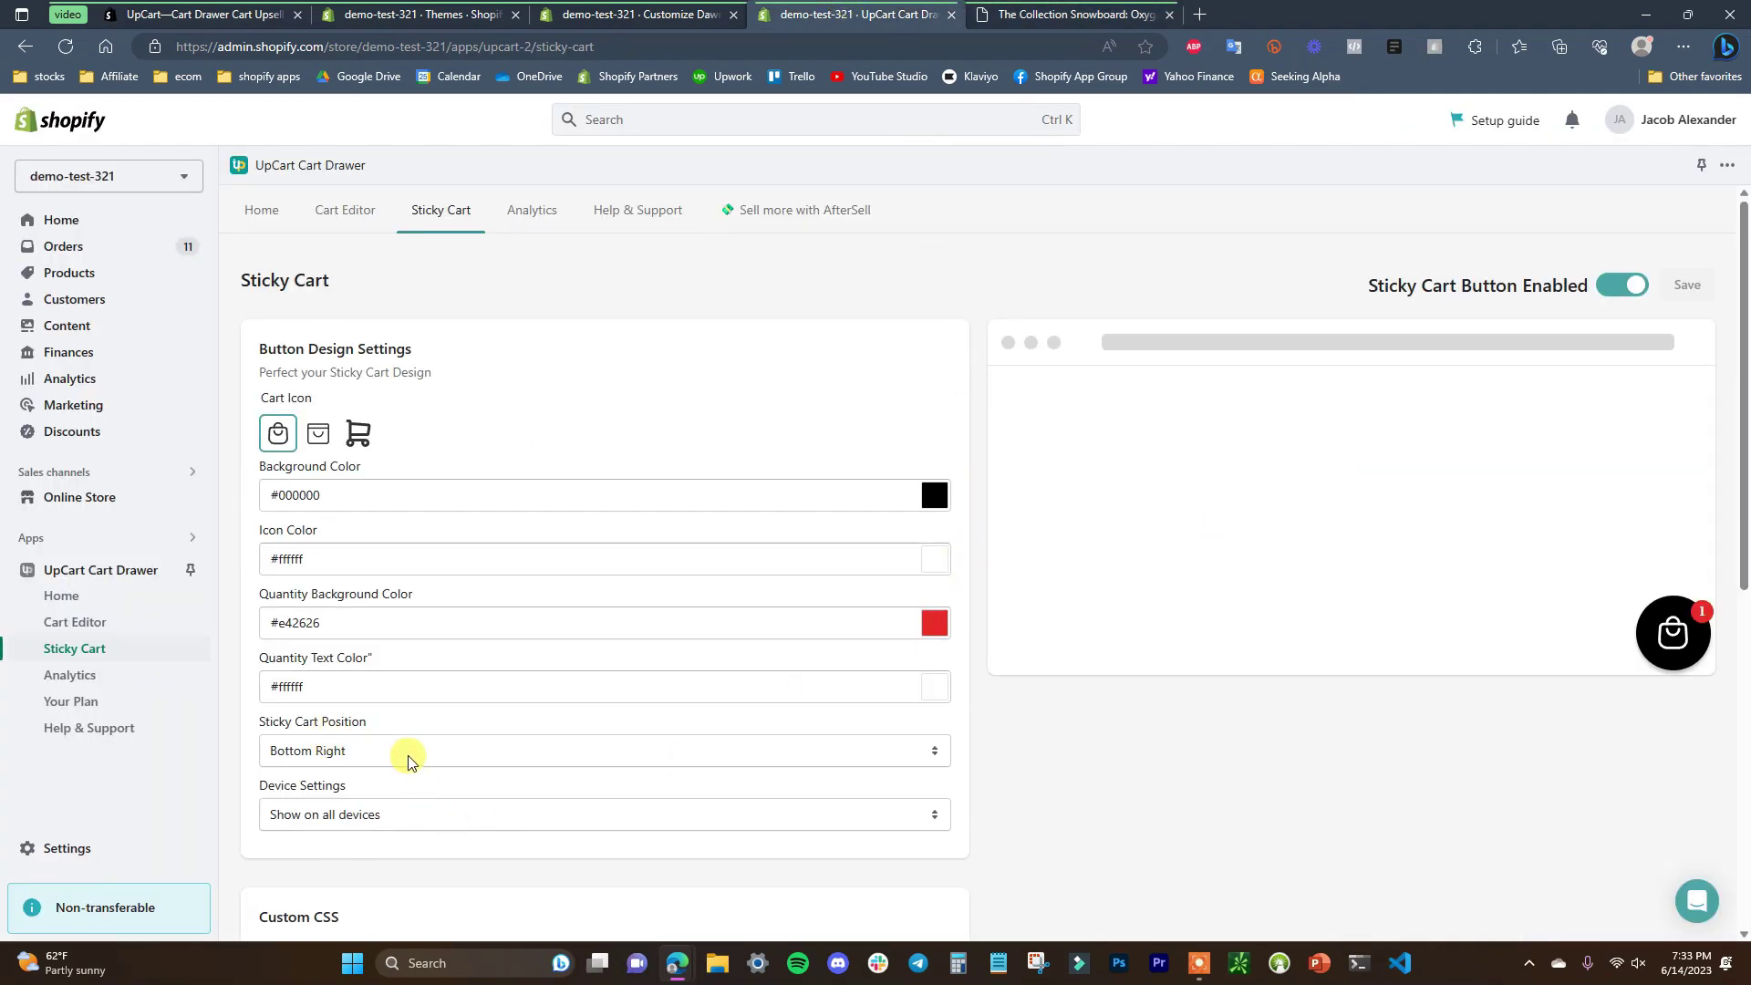
{"action": "left_click", "coordinate": [1014, 13]}
{"action": "left_click", "coordinate": [847, 12]}
{"action": "left_click", "coordinate": [684, 754]}
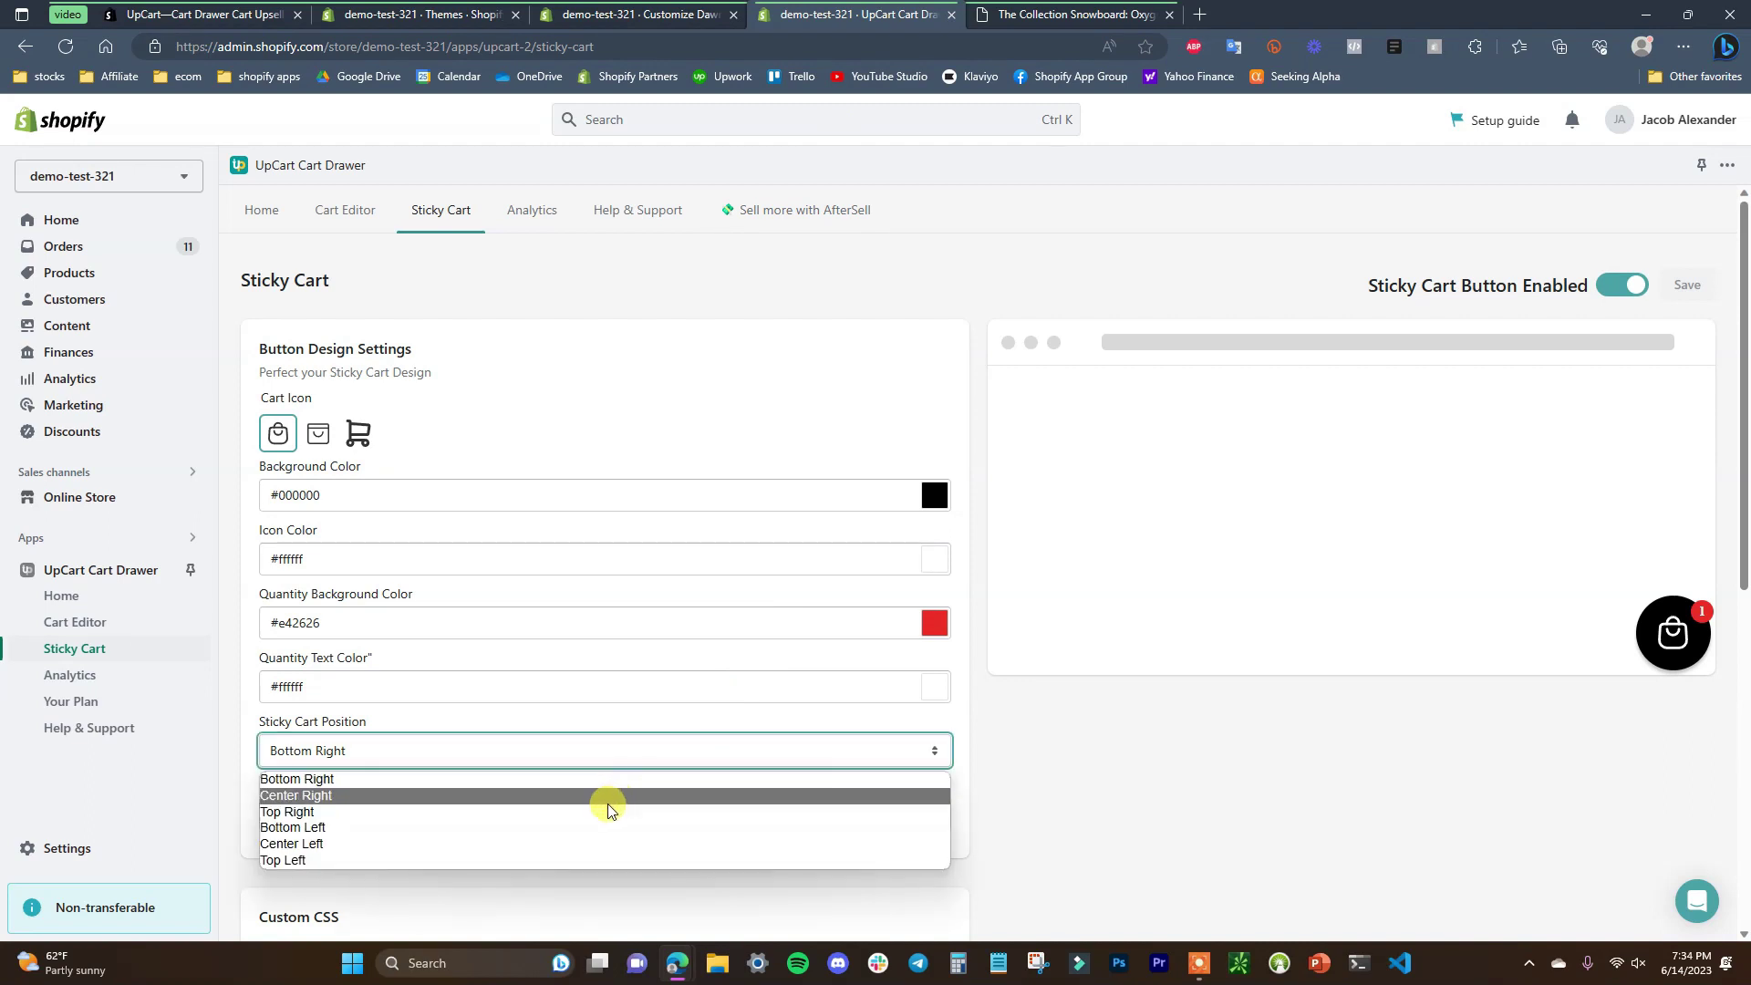
{"action": "left_click", "coordinate": [471, 796]}
- Check the repositioned sticky cart button on the storefront by scrolling the product page and opening the cart drawer from it
{"action": "left_click", "coordinate": [983, 9]}
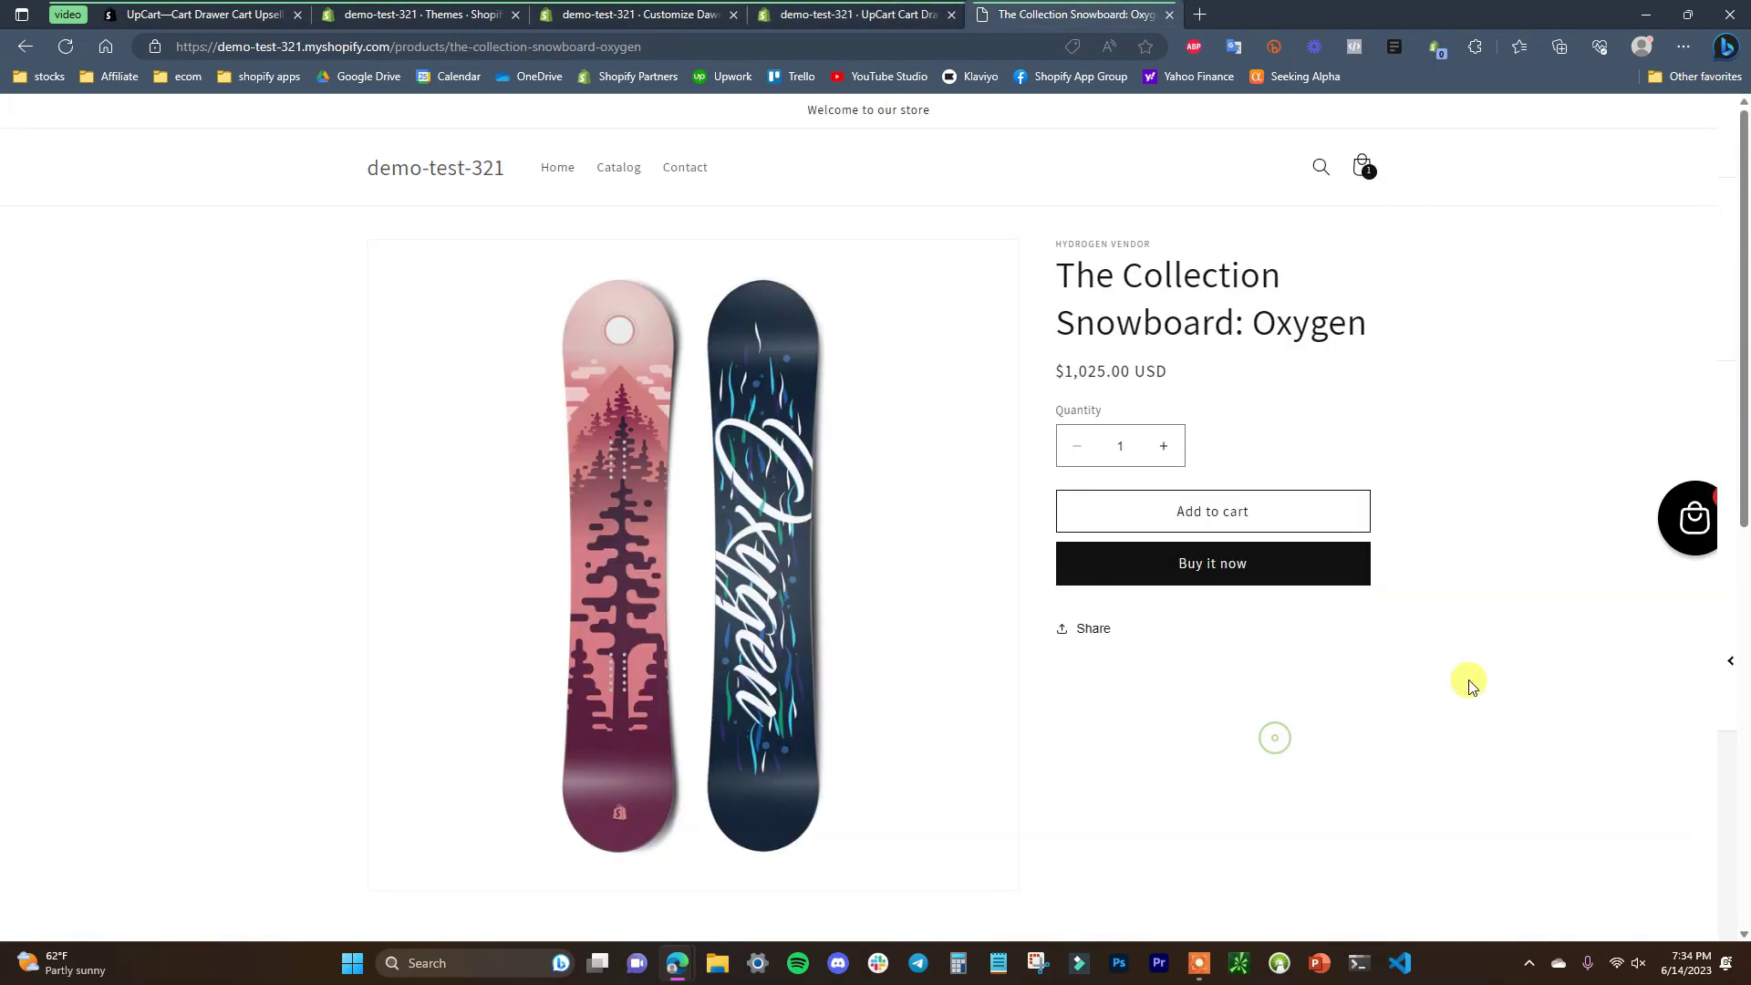
{"action": "left_click", "coordinate": [1683, 537]}
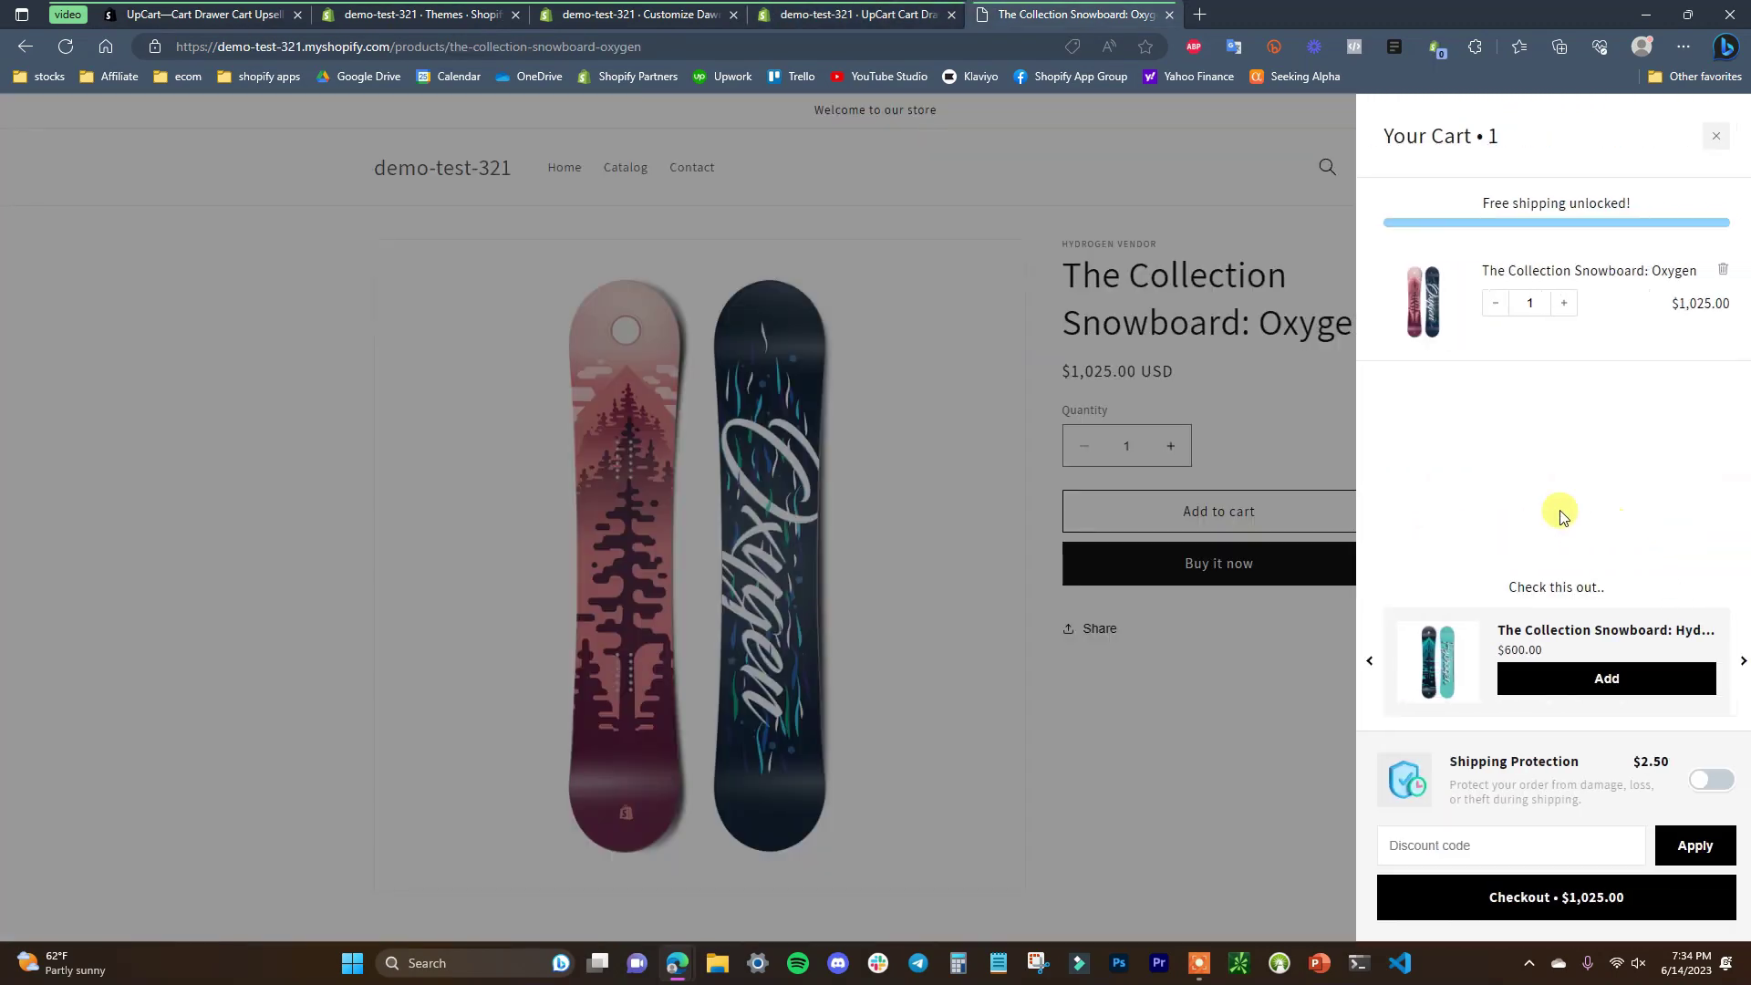
{"action": "left_click", "coordinate": [1327, 746]}
{"action": "scroll", "coordinate": [1579, 856], "scroll_direction": "down", "scroll_amount": 4}
{"action": "scroll", "coordinate": [1618, 805], "scroll_direction": "up", "scroll_amount": 4}
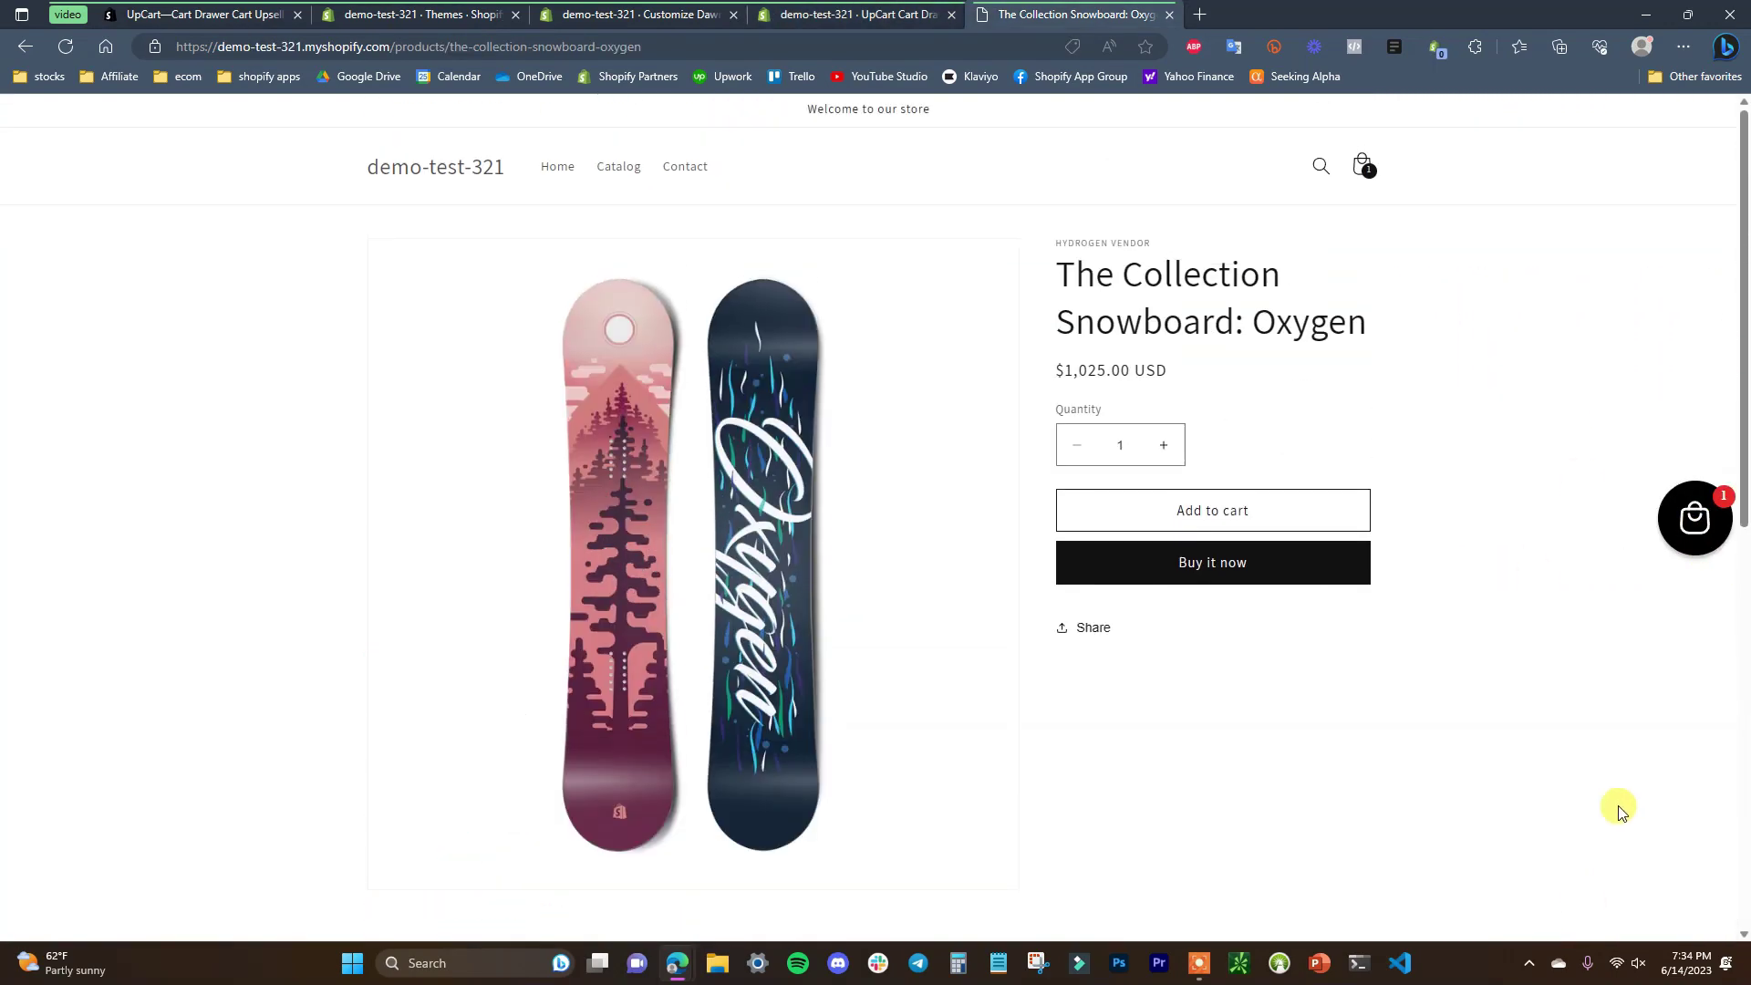
{"action": "left_click", "coordinate": [881, 11]}
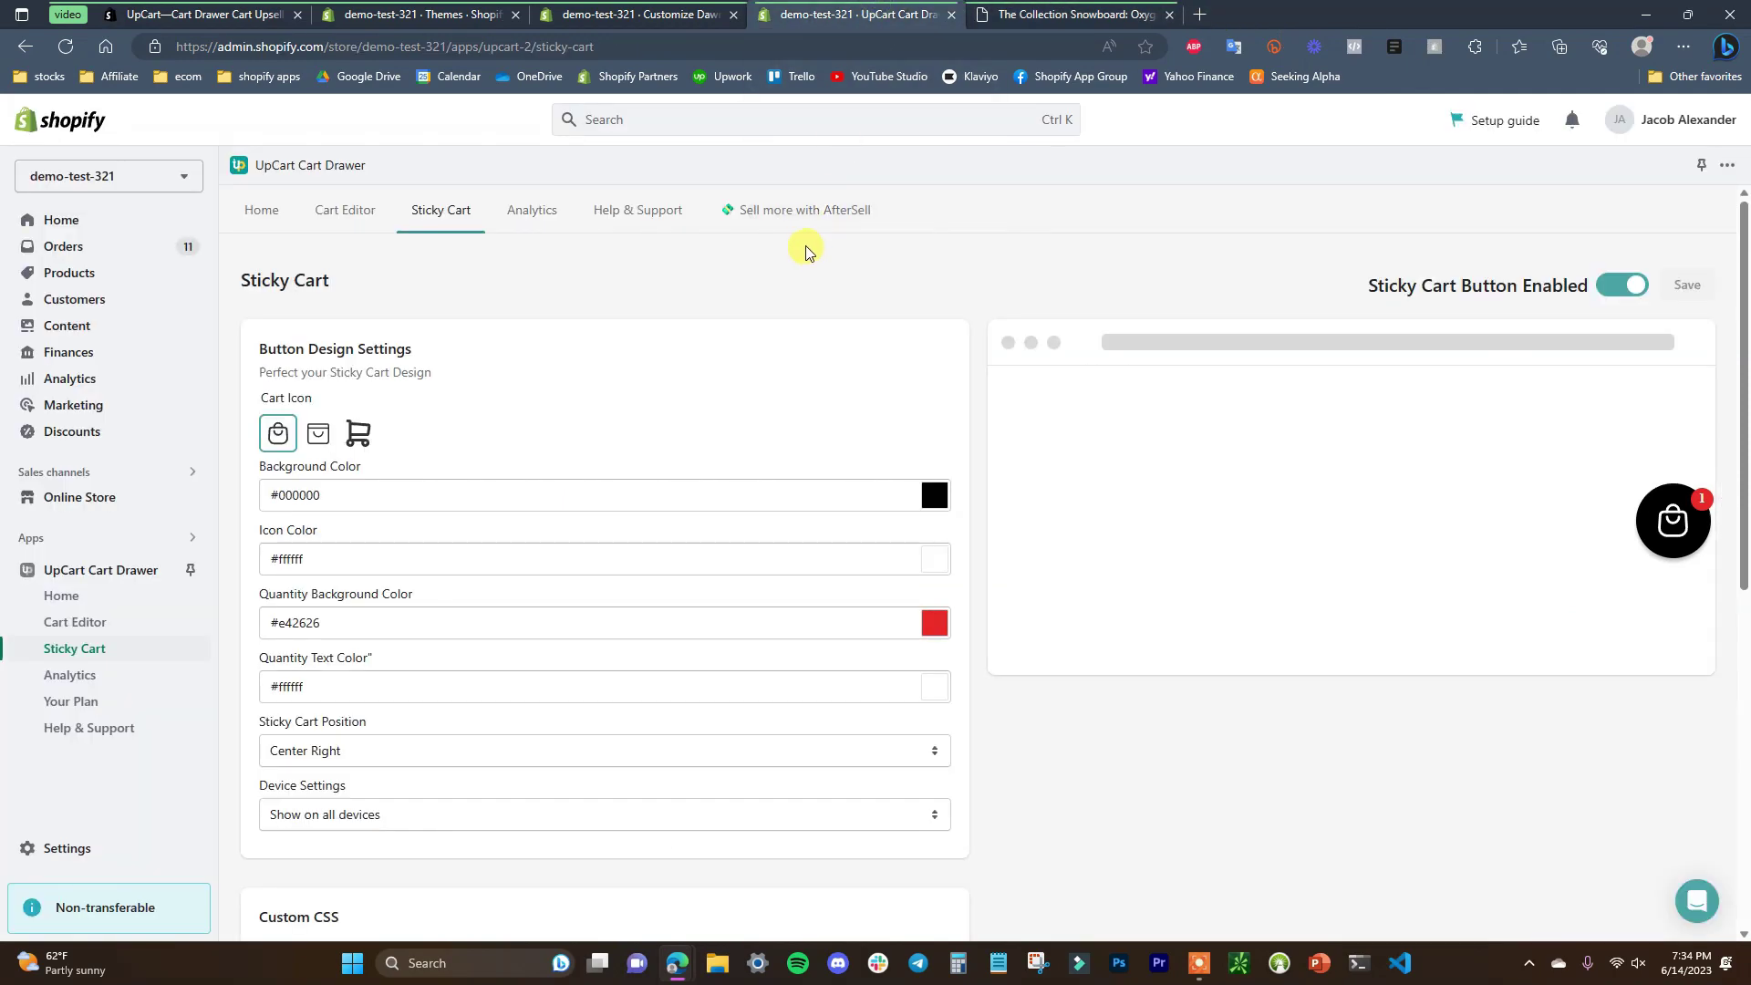
{"action": "key", "text": "ctrl+Tab"}
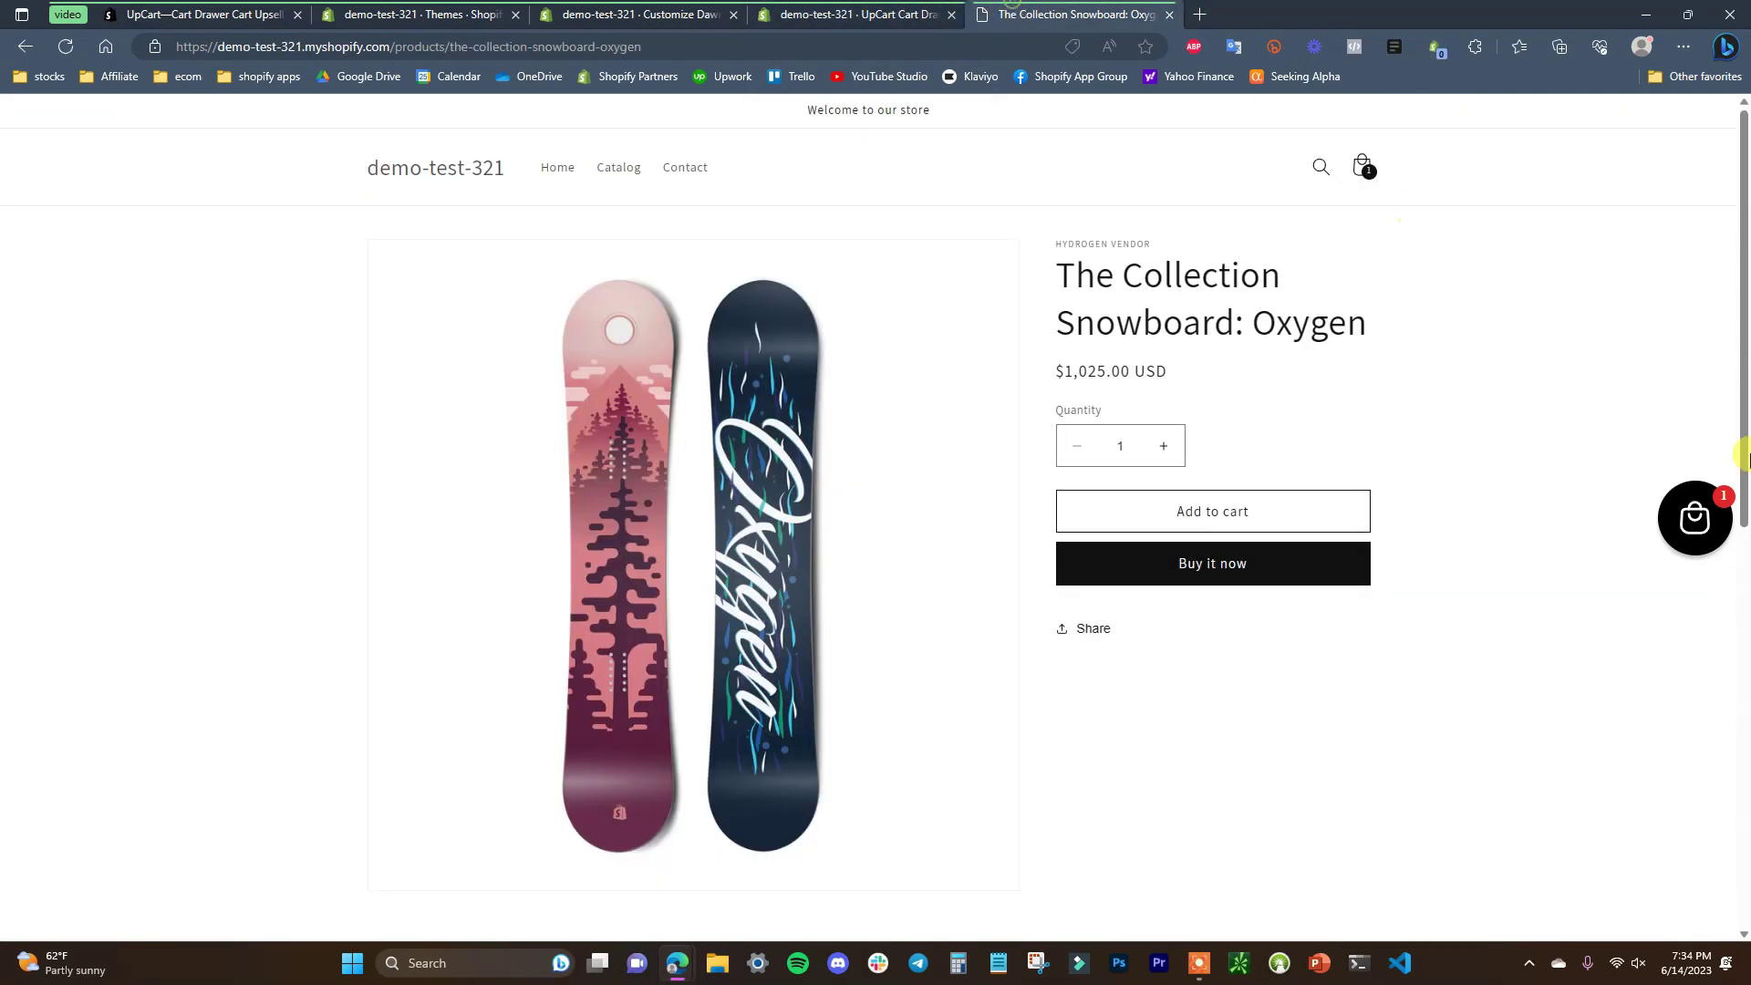
{"action": "left_click", "coordinate": [1707, 502]}
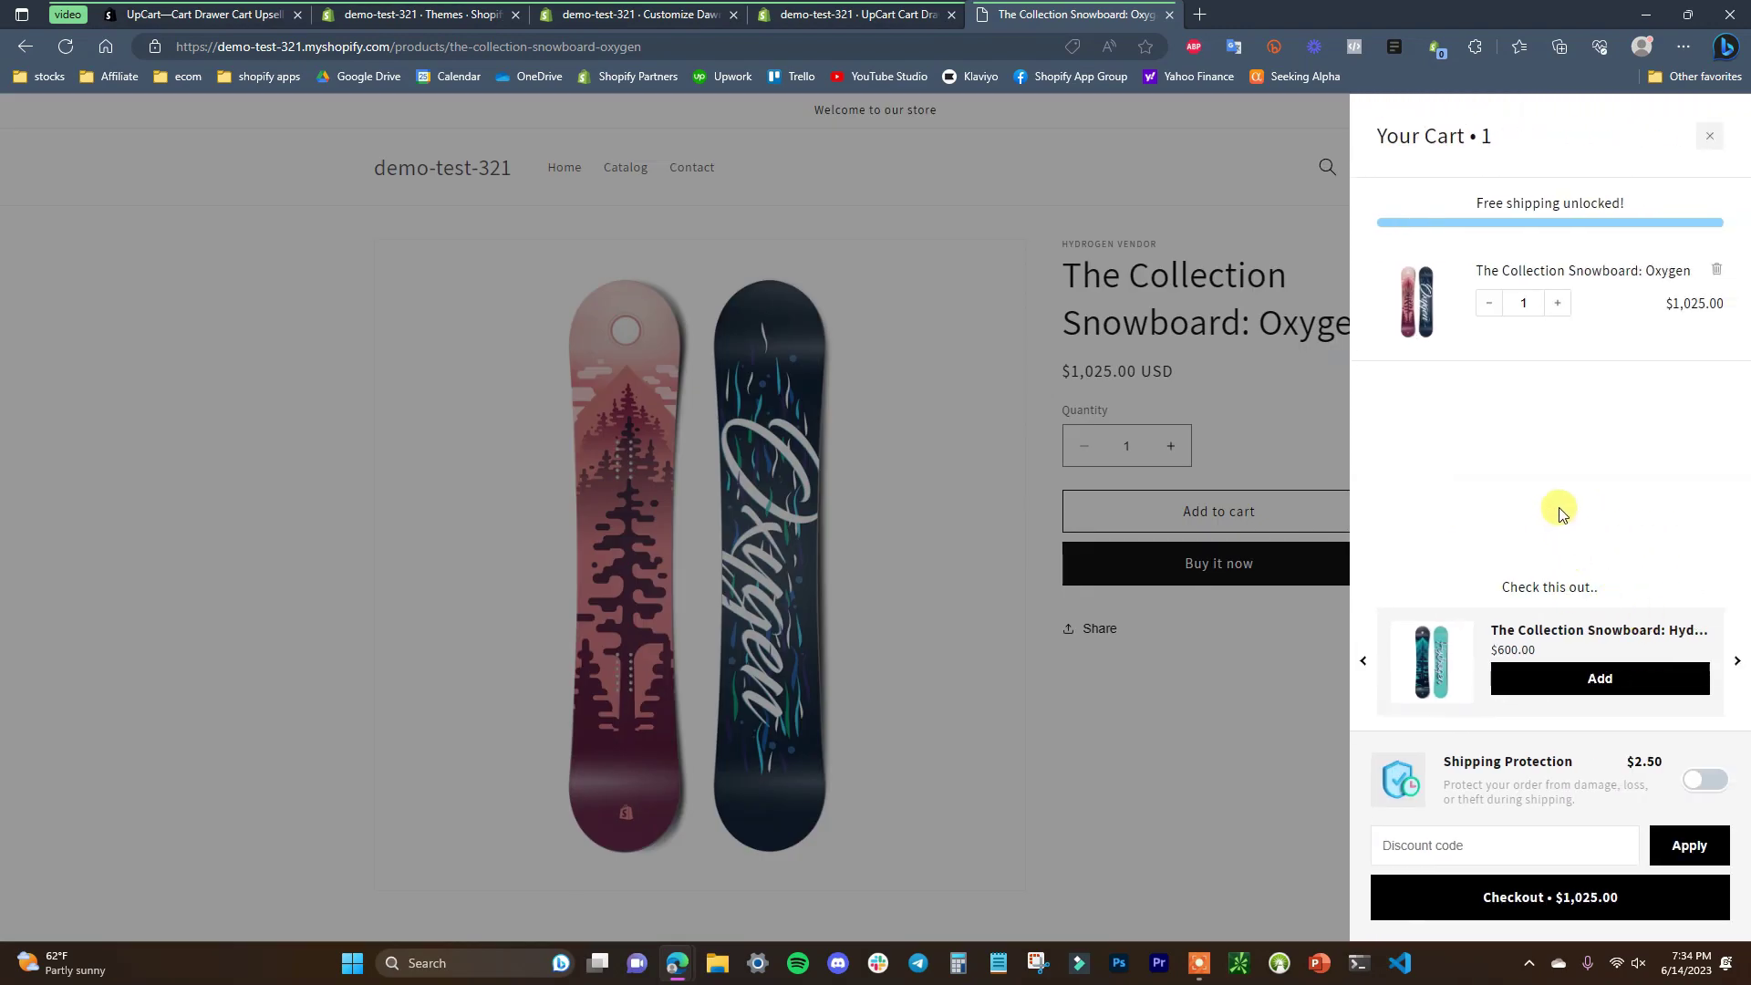
{"action": "left_click", "coordinate": [889, 11]}
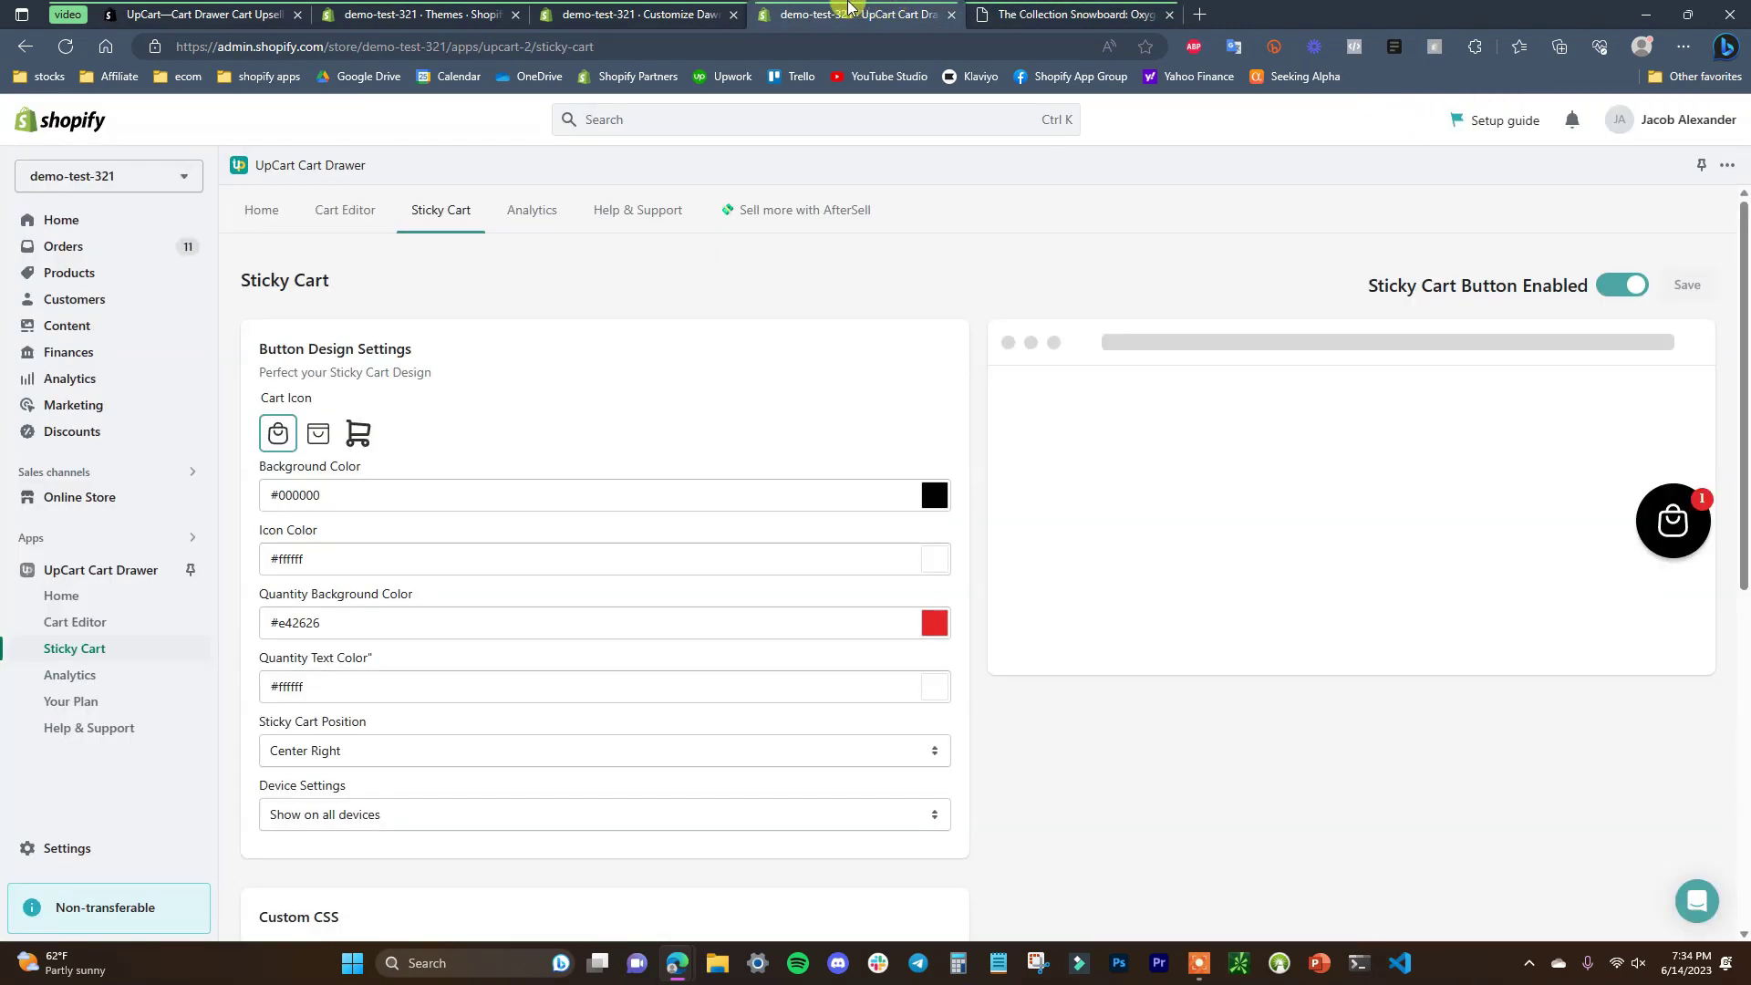
- Revisit the UpCart app store listing and the Cart Editor's Design settings for a final look
{"action": "left_click", "coordinate": [209, 9]}
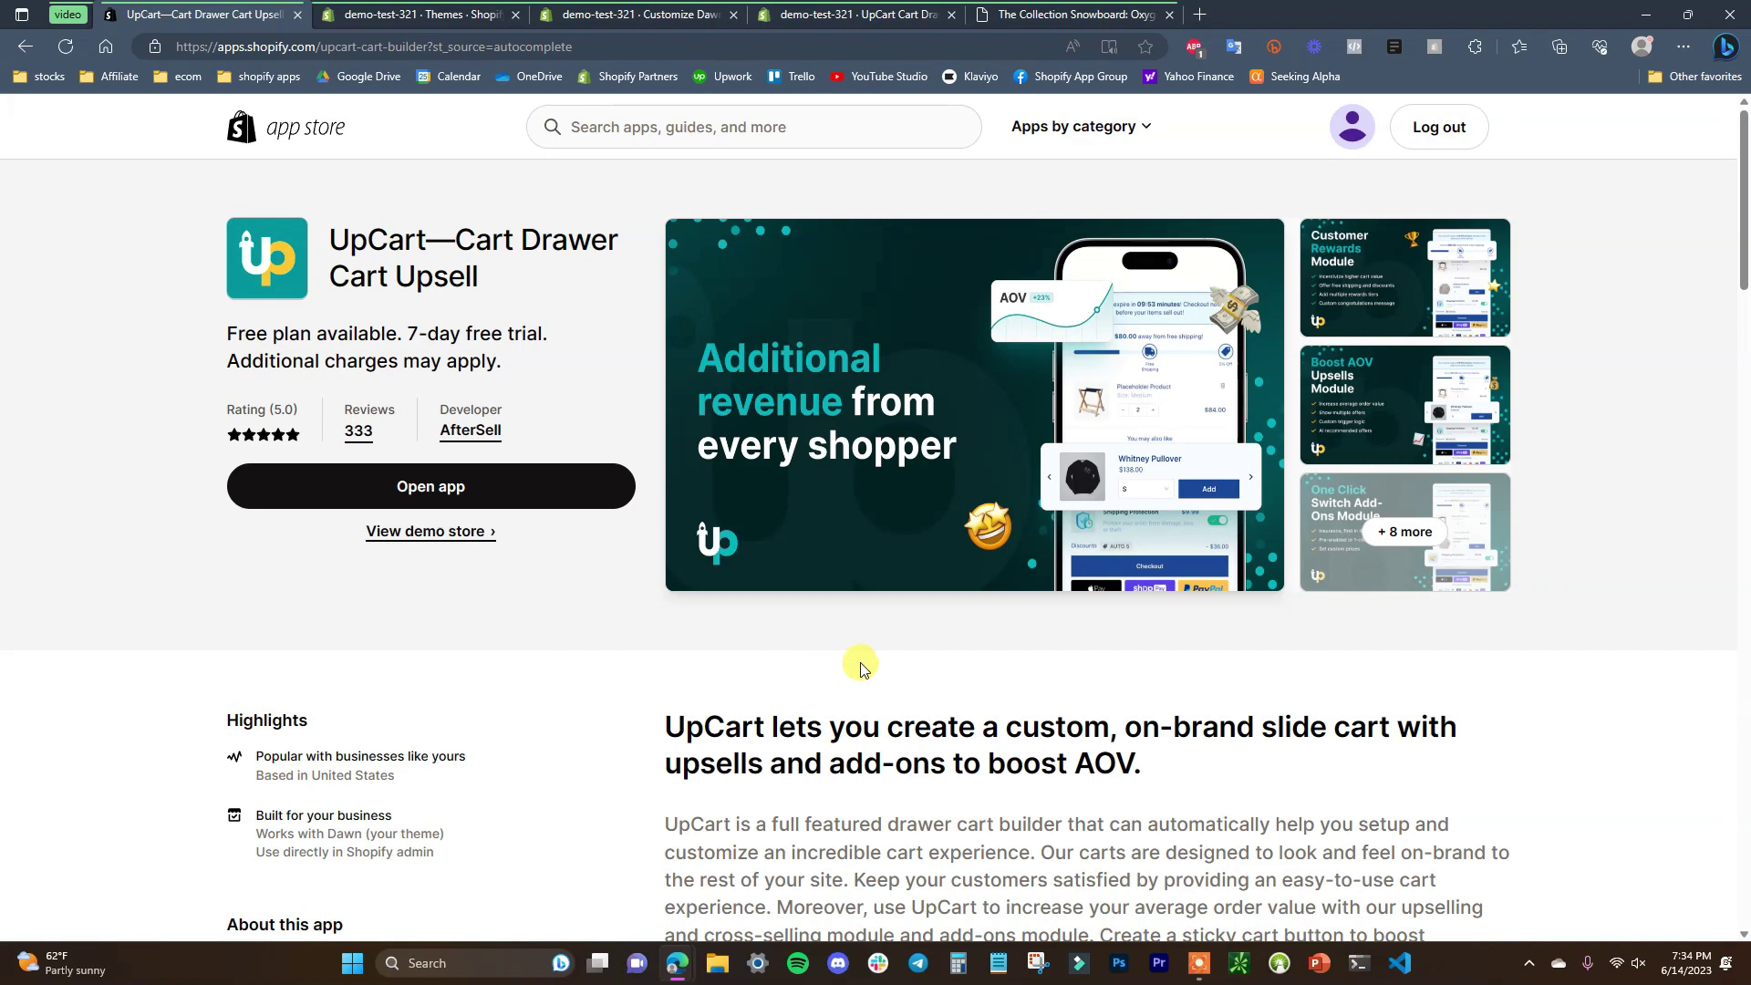
{"action": "left_click", "coordinate": [871, 12]}
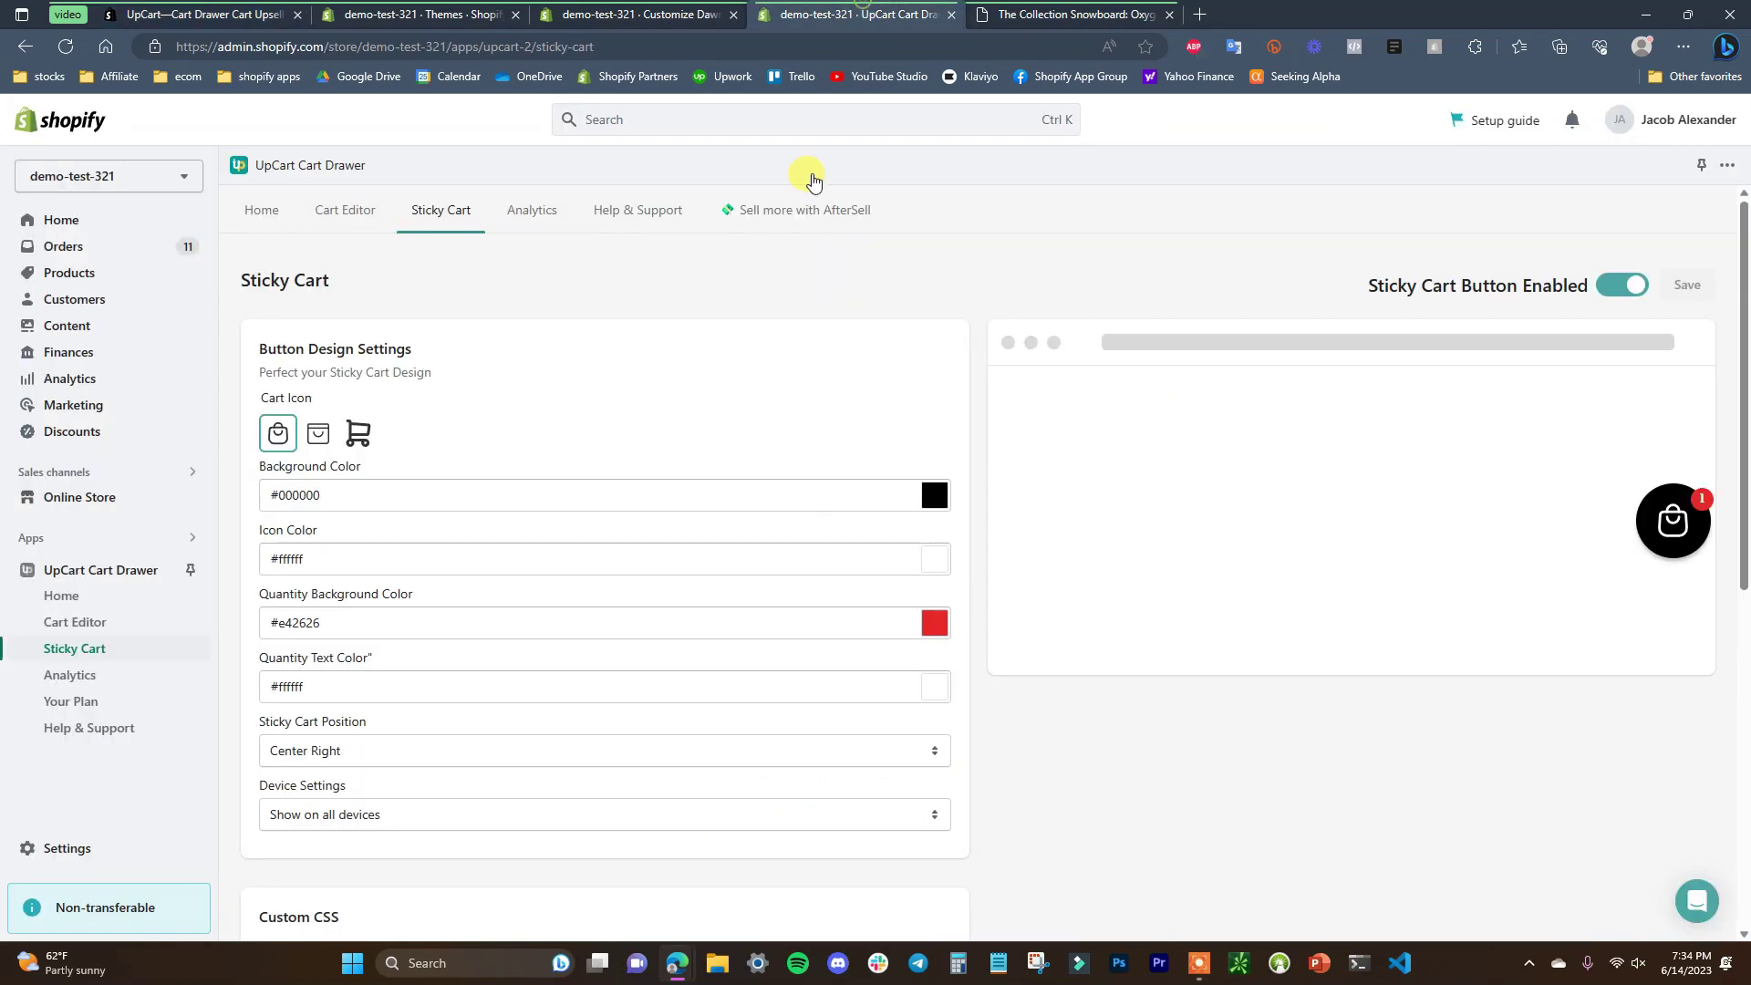
{"action": "left_click", "coordinate": [125, 629]}
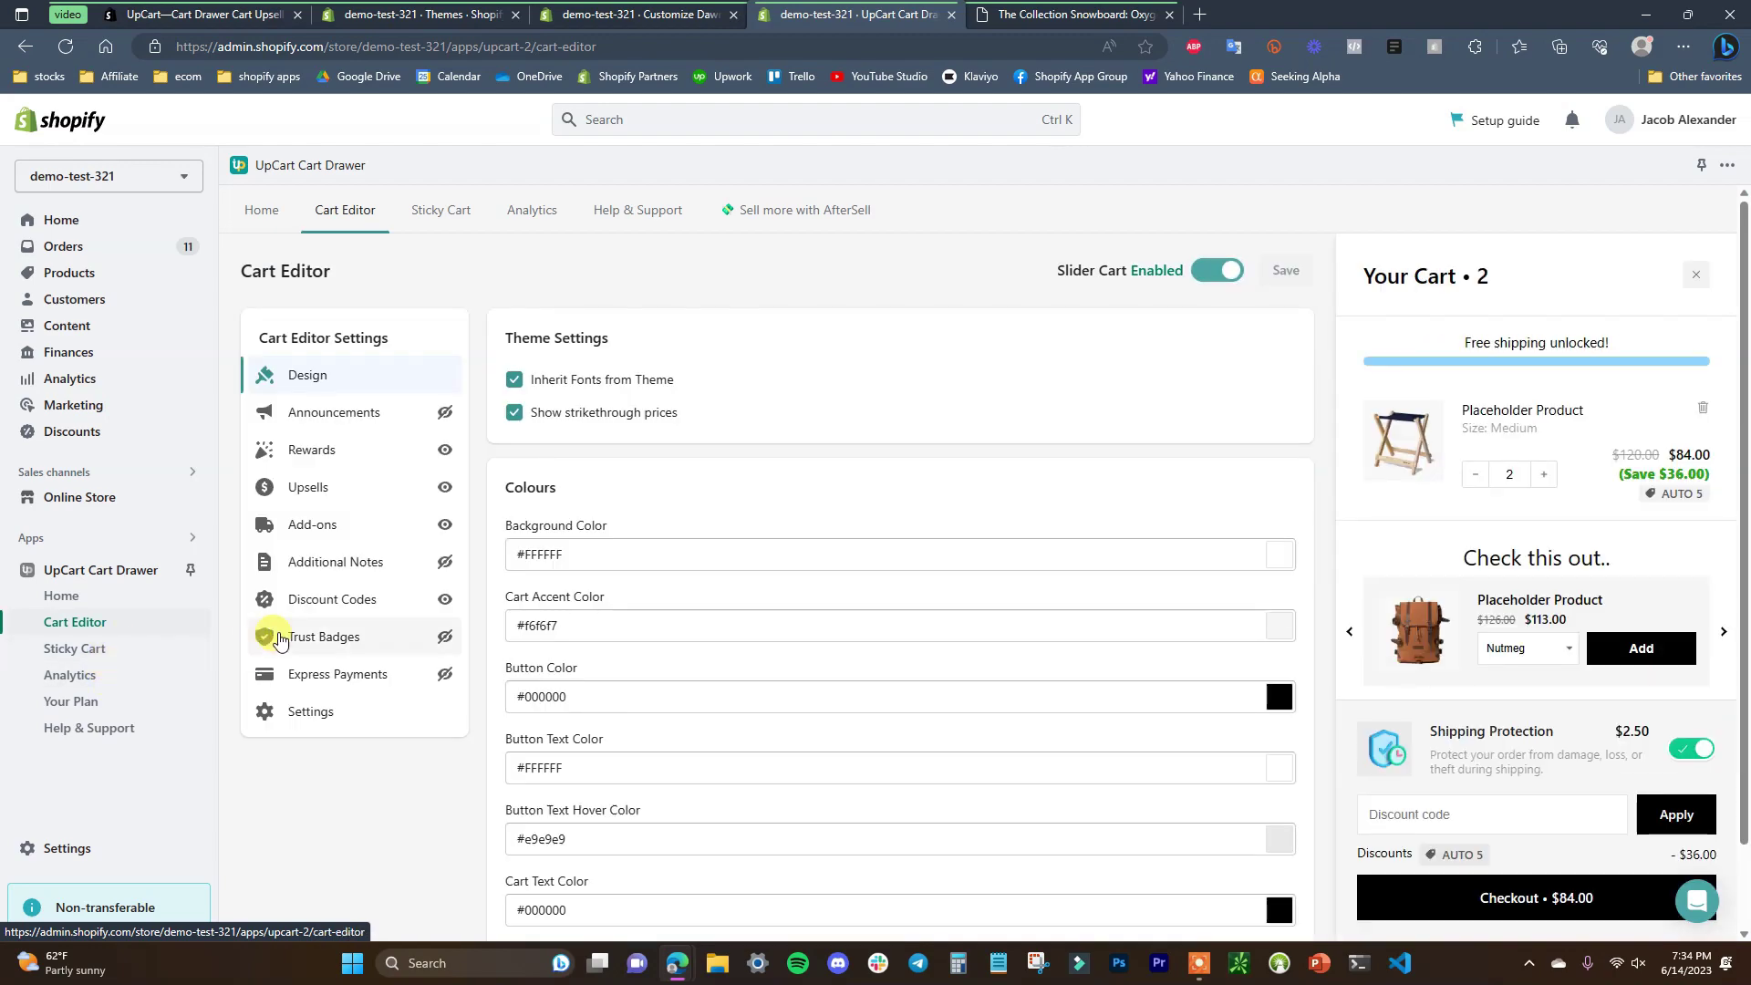
{"action": "left_click", "coordinate": [207, 18]}
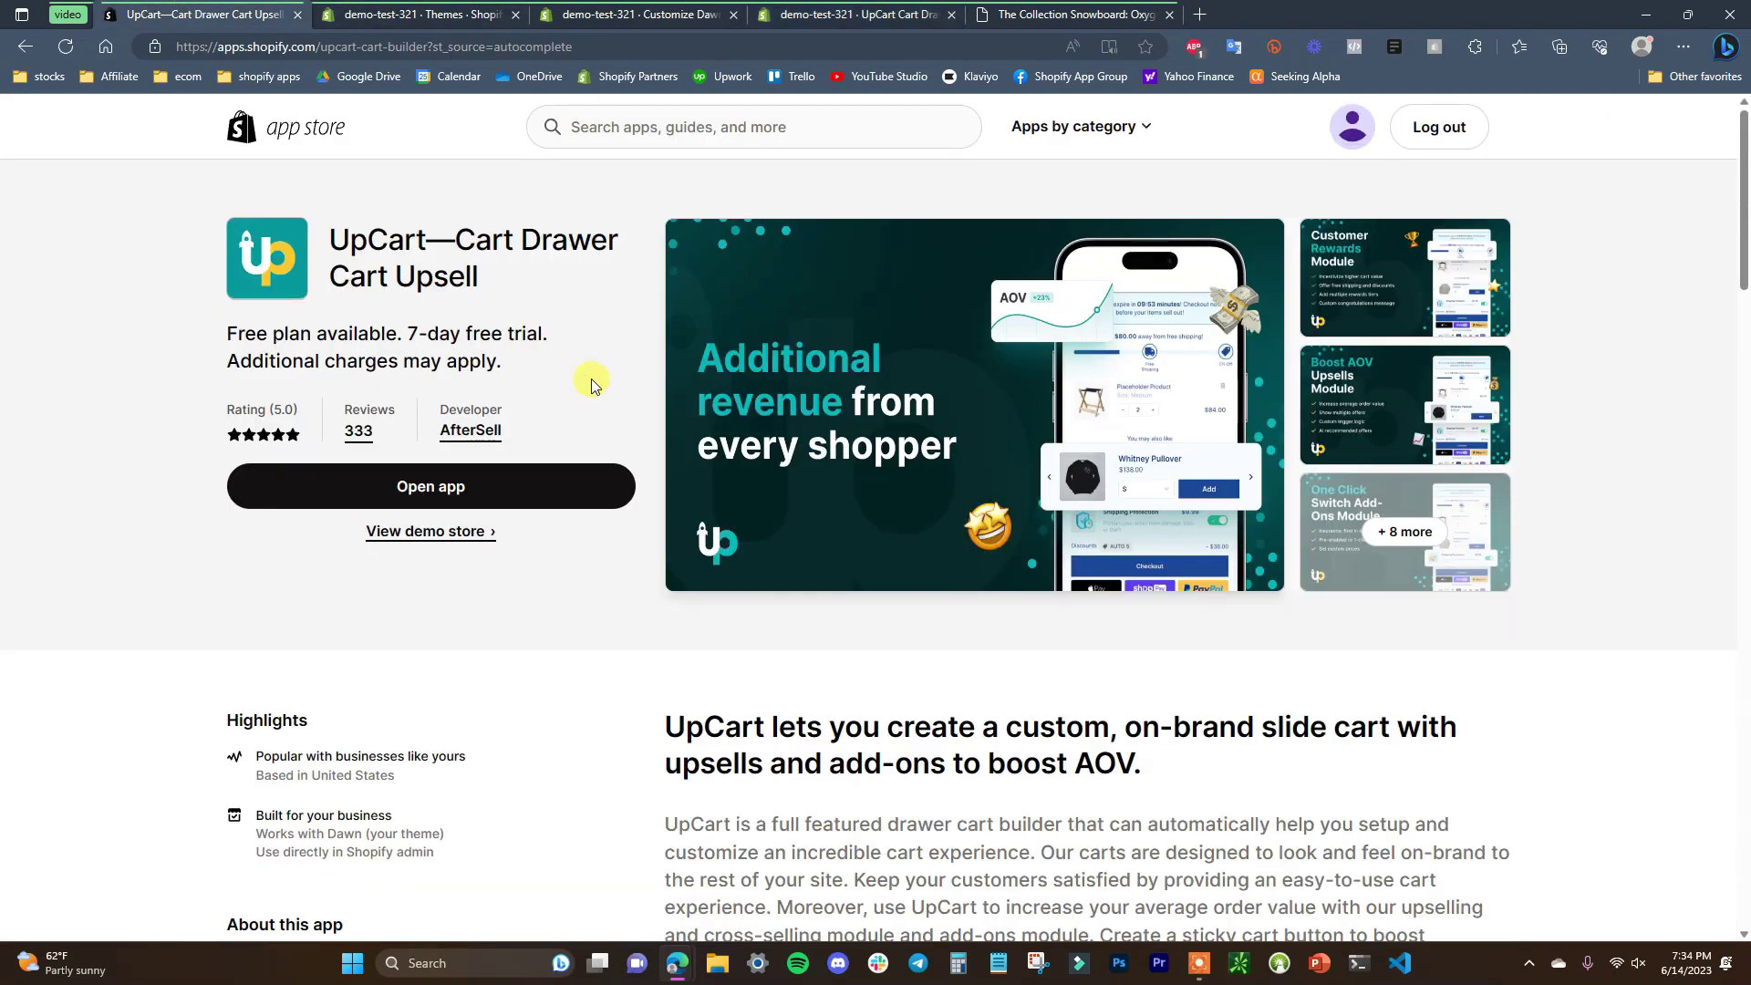